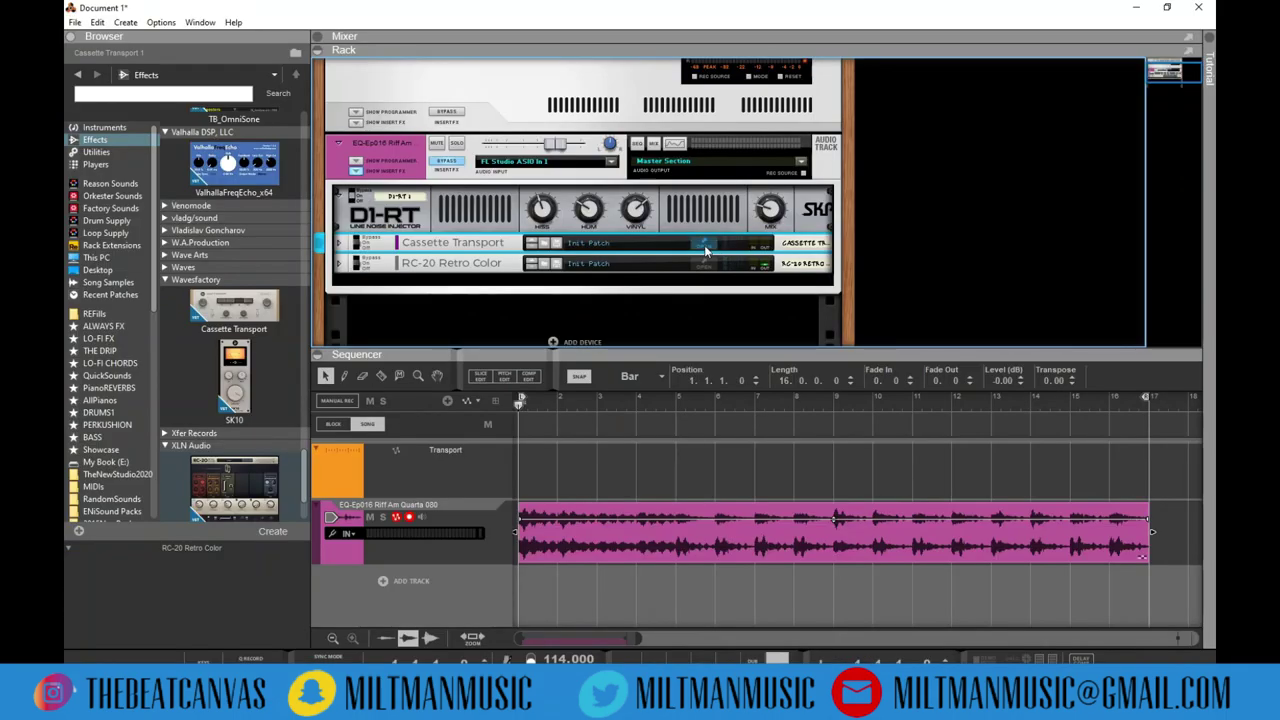
# - Open the Cassette Transport device's interface and set its window to stay open
pyautogui.click(705, 248)
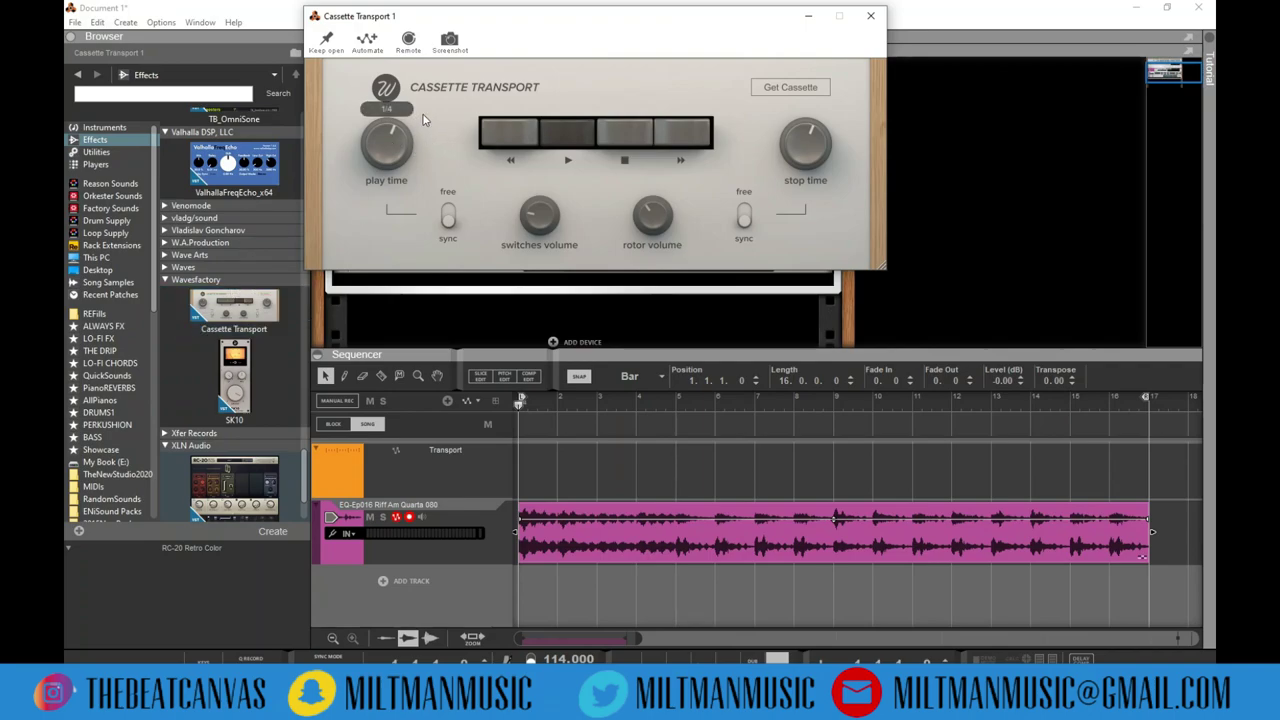
pyautogui.moveTo(538, 32); pyautogui.dragTo(333, 80)
pyautogui.click(130, 90)
pyautogui.moveTo(548, 72); pyautogui.dragTo(523, 23)
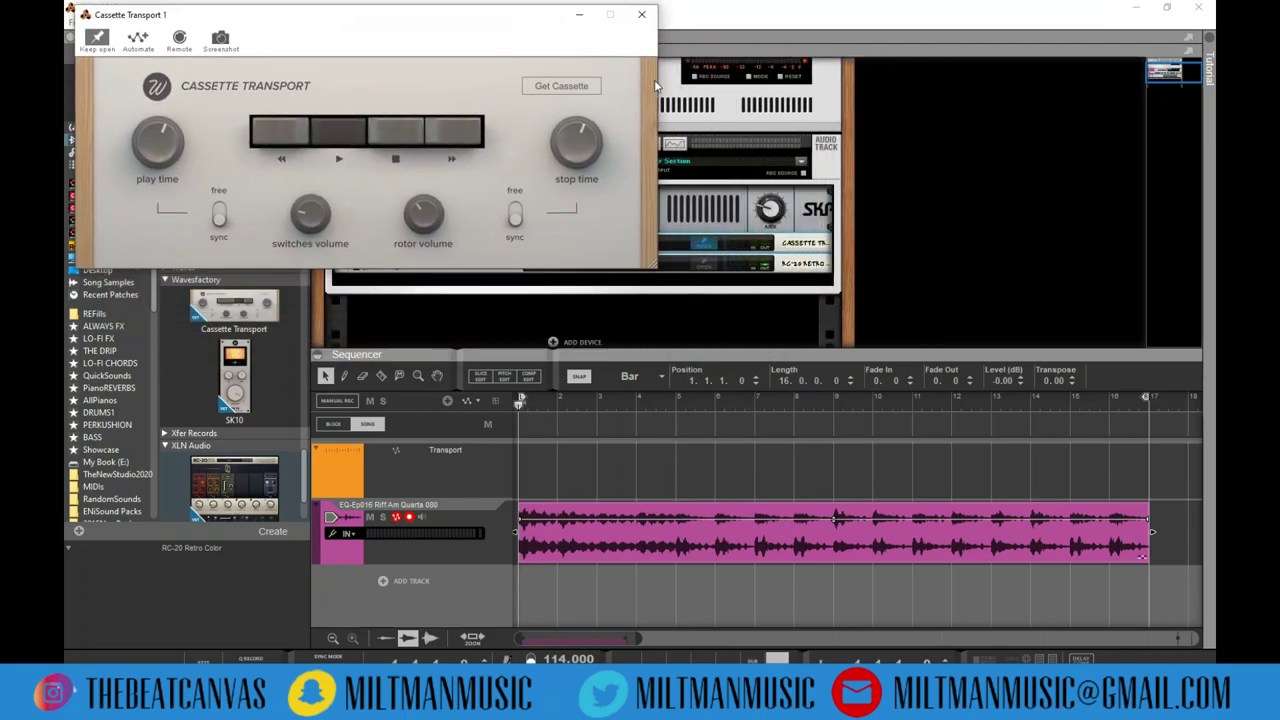
# - Open the RC-20 Retro Color interface and arrange it alongside the Cassette Transport window so both can be seen
pyautogui.click(705, 265)
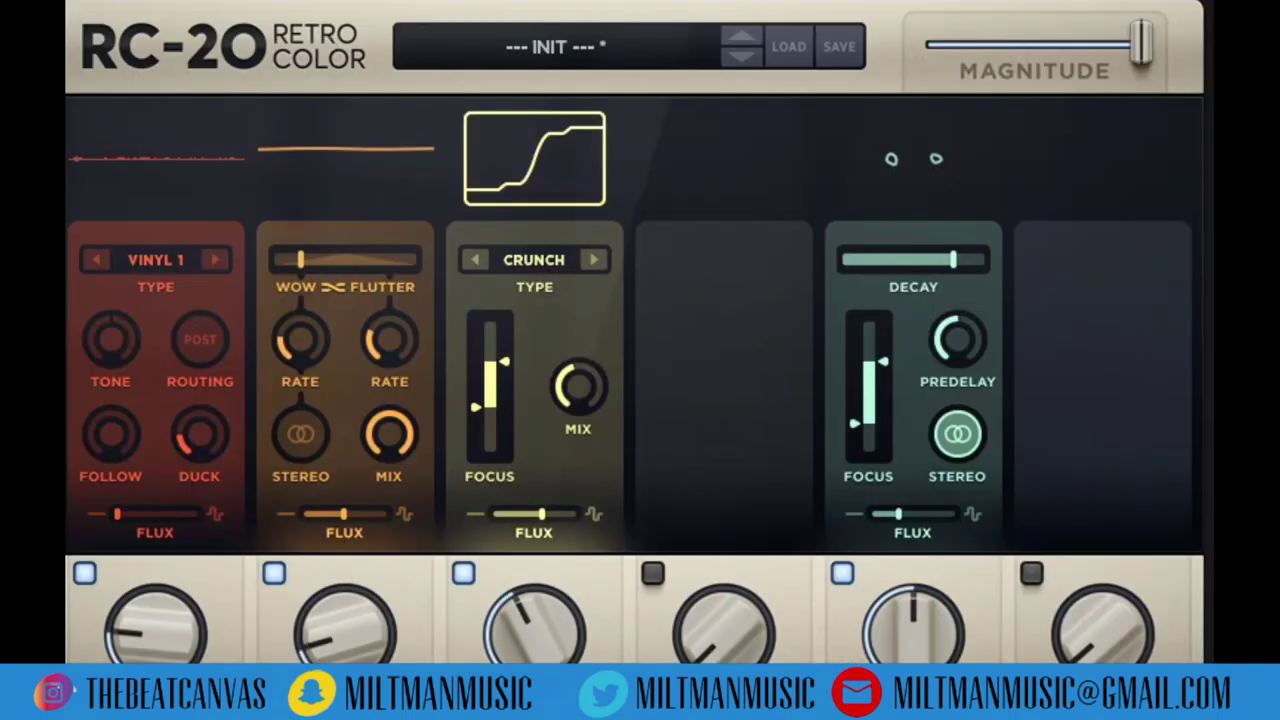
pyautogui.moveTo(629, 297); pyautogui.dragTo(720, 257)
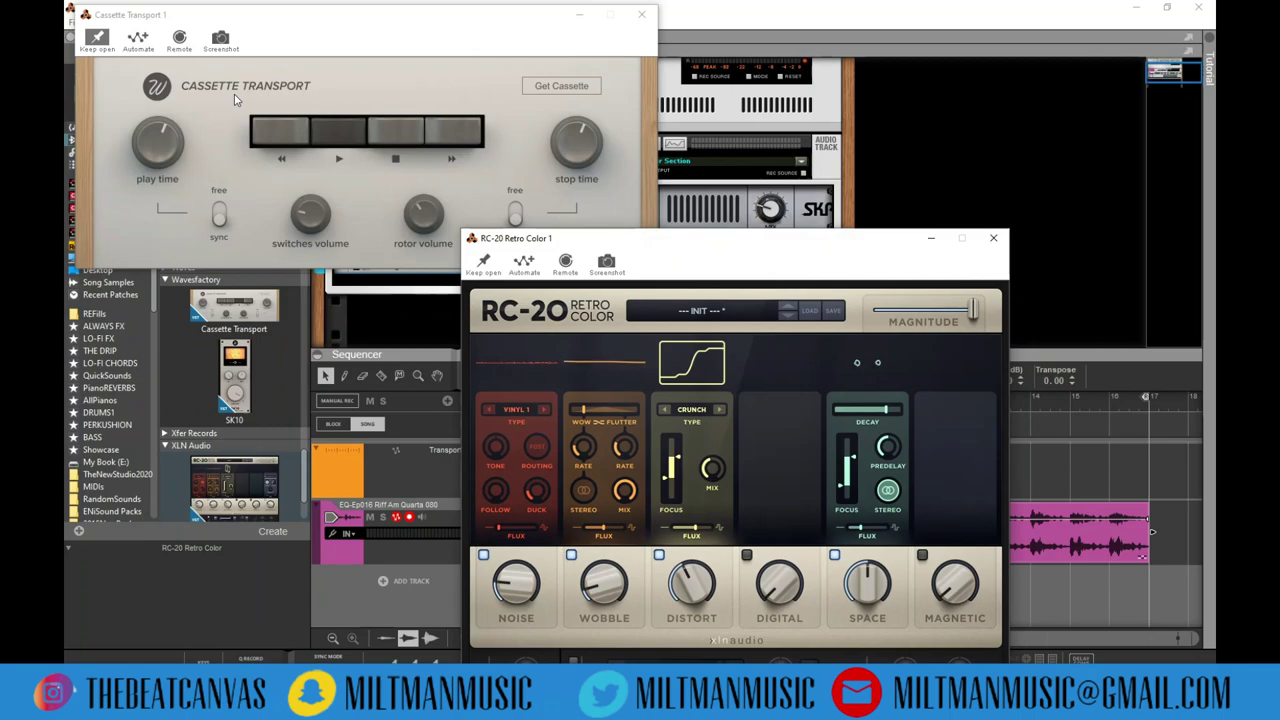
pyautogui.moveTo(731, 246); pyautogui.dragTo(621, 239)
pyautogui.click(510, 35)
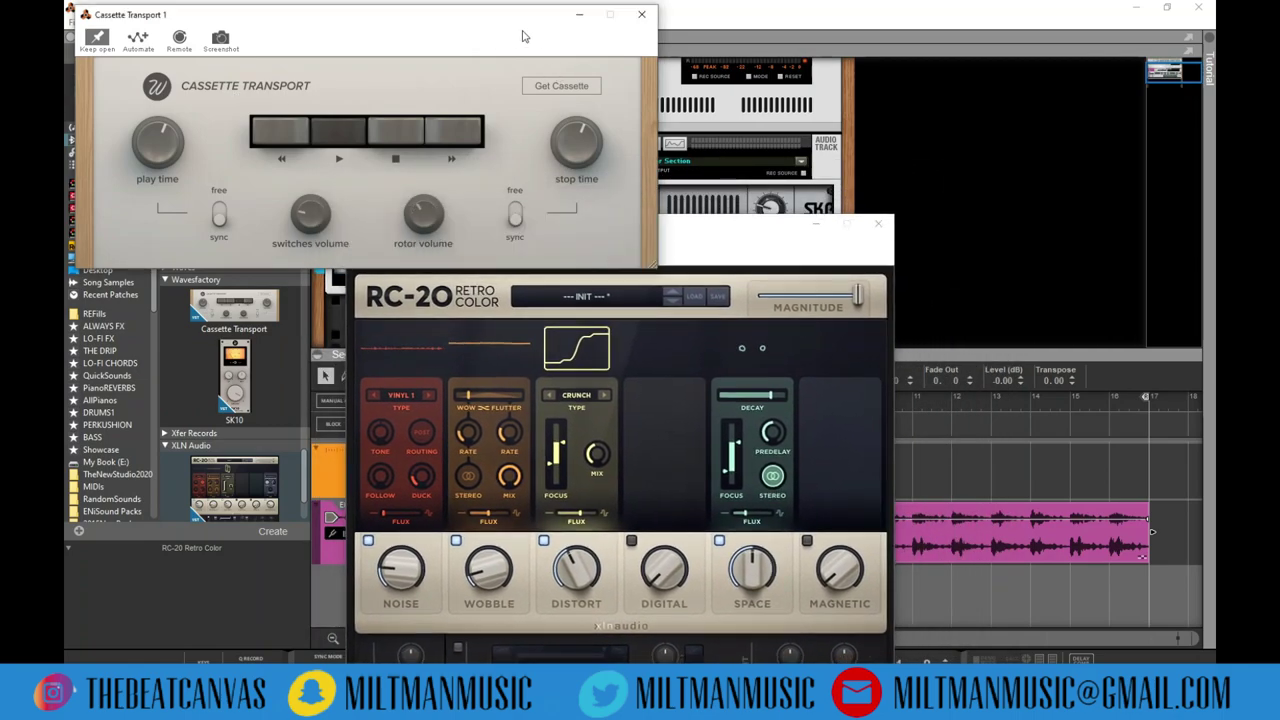
pyautogui.moveTo(289, 8); pyautogui.dragTo(531, 249)
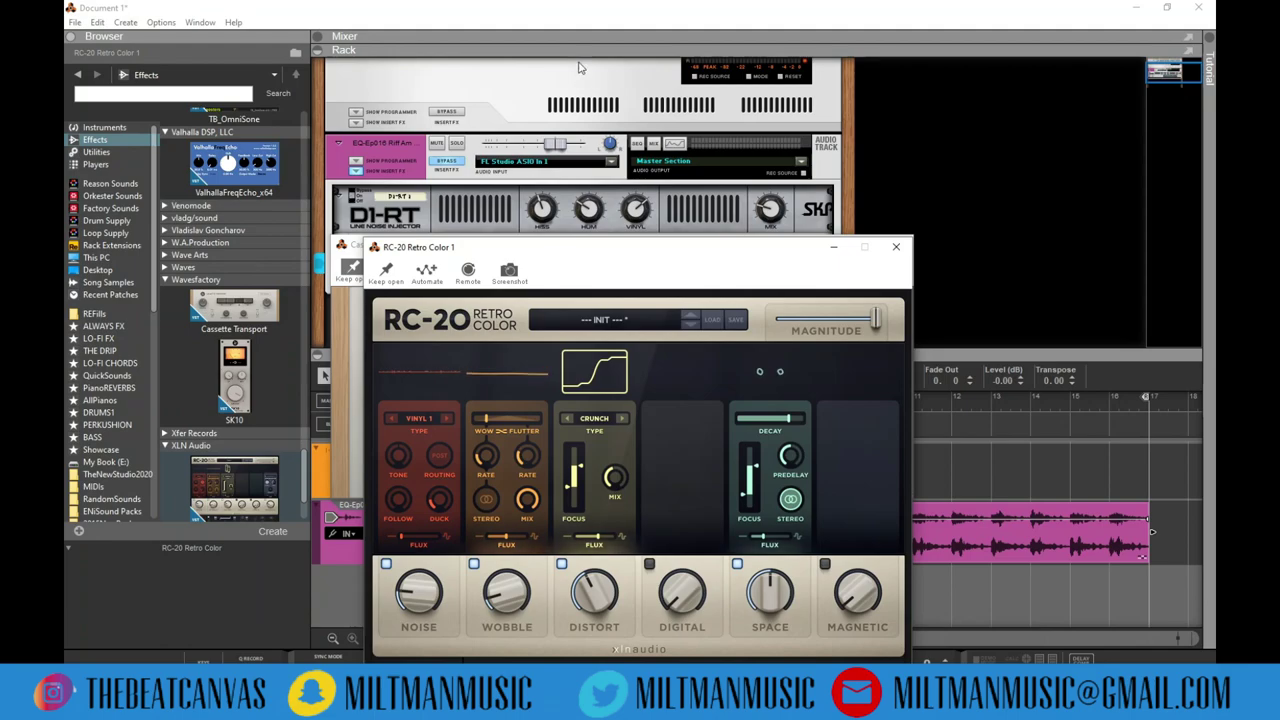
pyautogui.moveTo(680, 262); pyautogui.dragTo(407, 57)
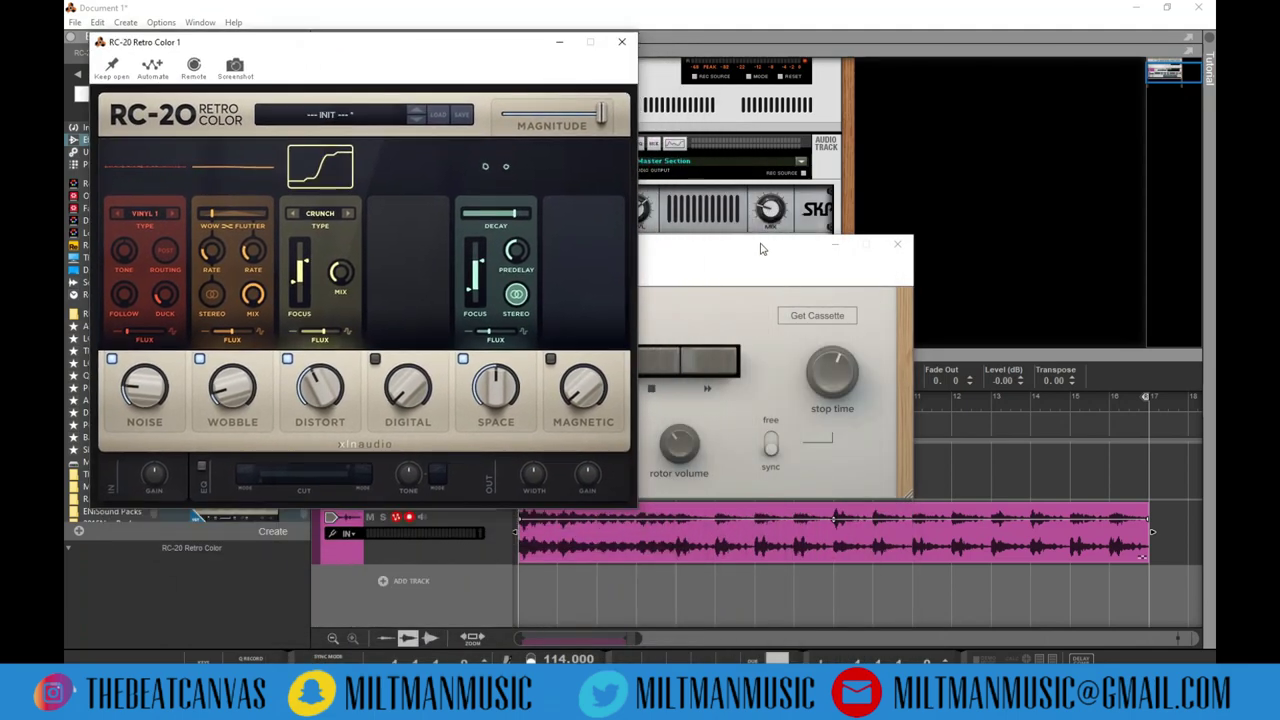
pyautogui.click(733, 254)
pyautogui.moveTo(733, 254); pyautogui.dragTo(835, 180)
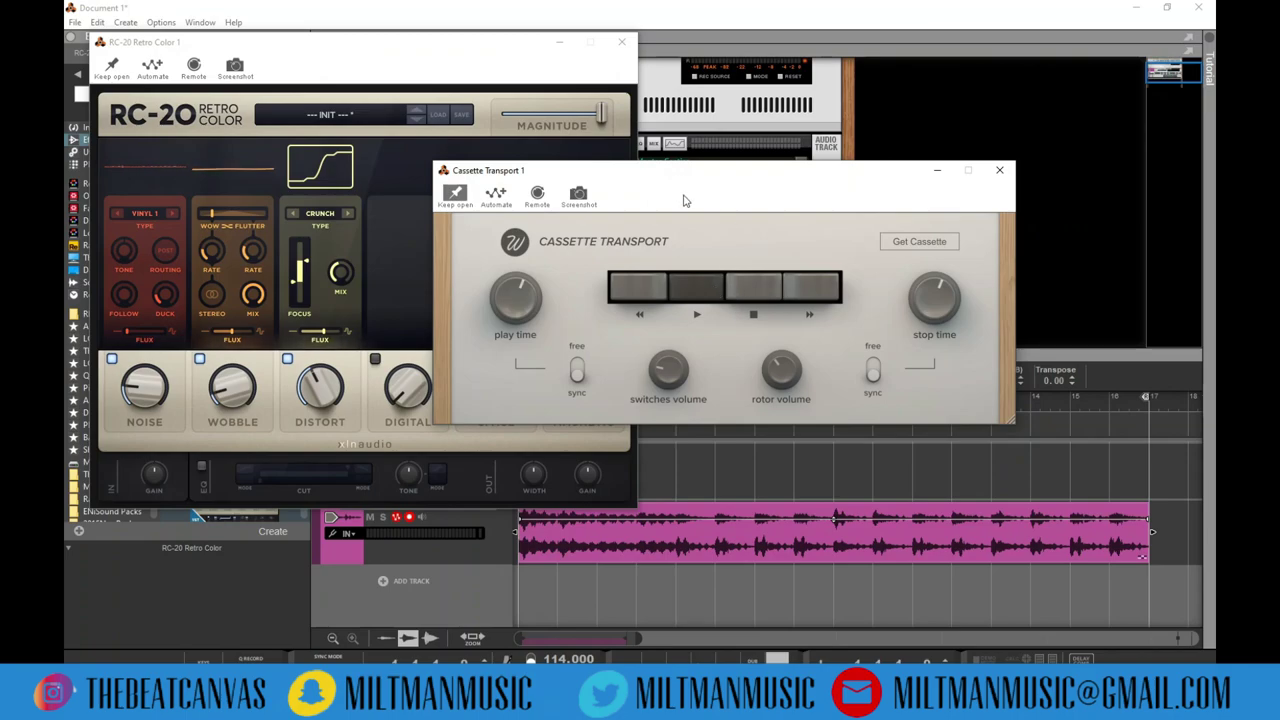
# - Play the riff with the insert effects bypassed, moving both plugin windows away from the rack devices
pyautogui.click(995, 200)
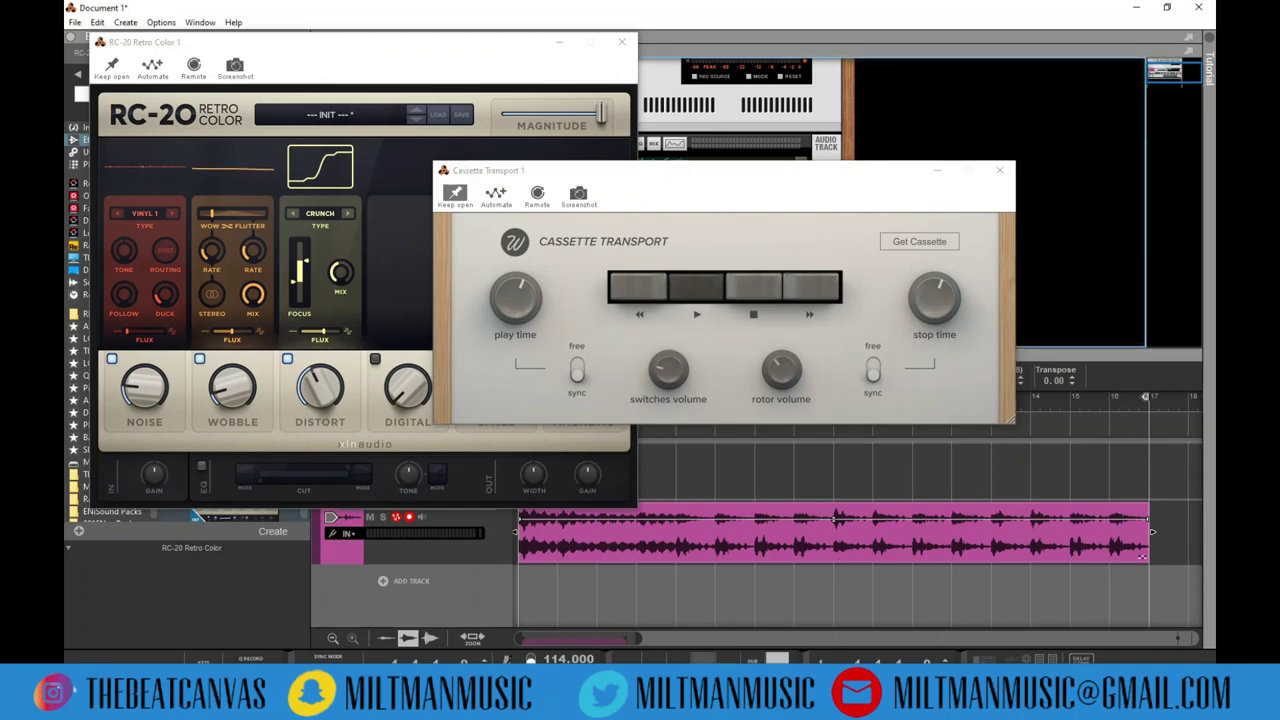
pyautogui.press('space')
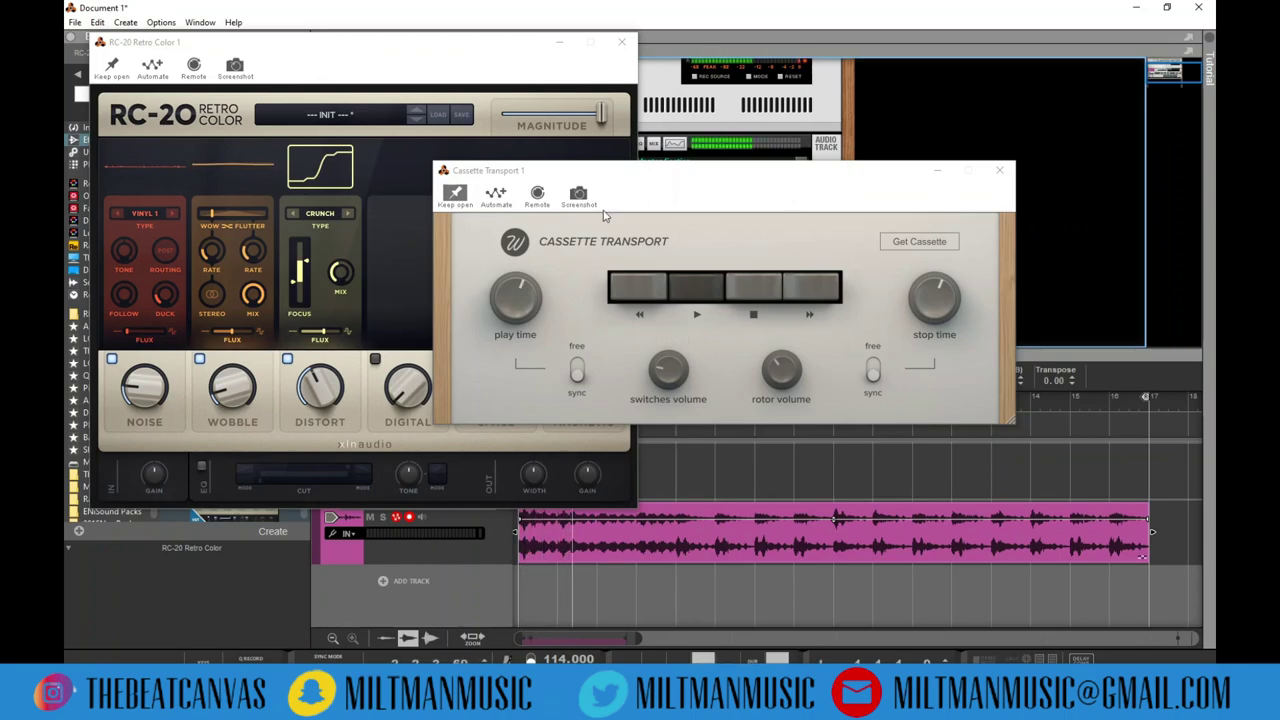
pyautogui.moveTo(655, 183); pyautogui.dragTo(866, 268)
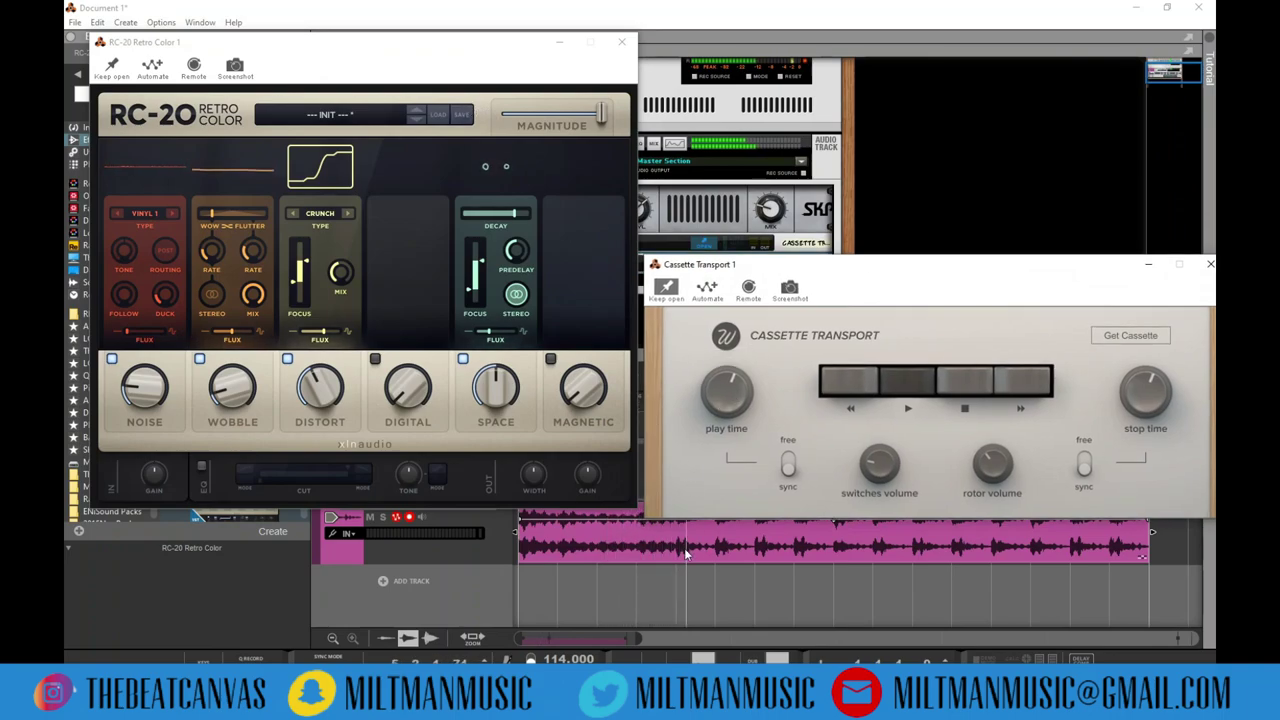
pyautogui.click(390, 57)
pyautogui.moveTo(403, 57); pyautogui.dragTo(619, 91)
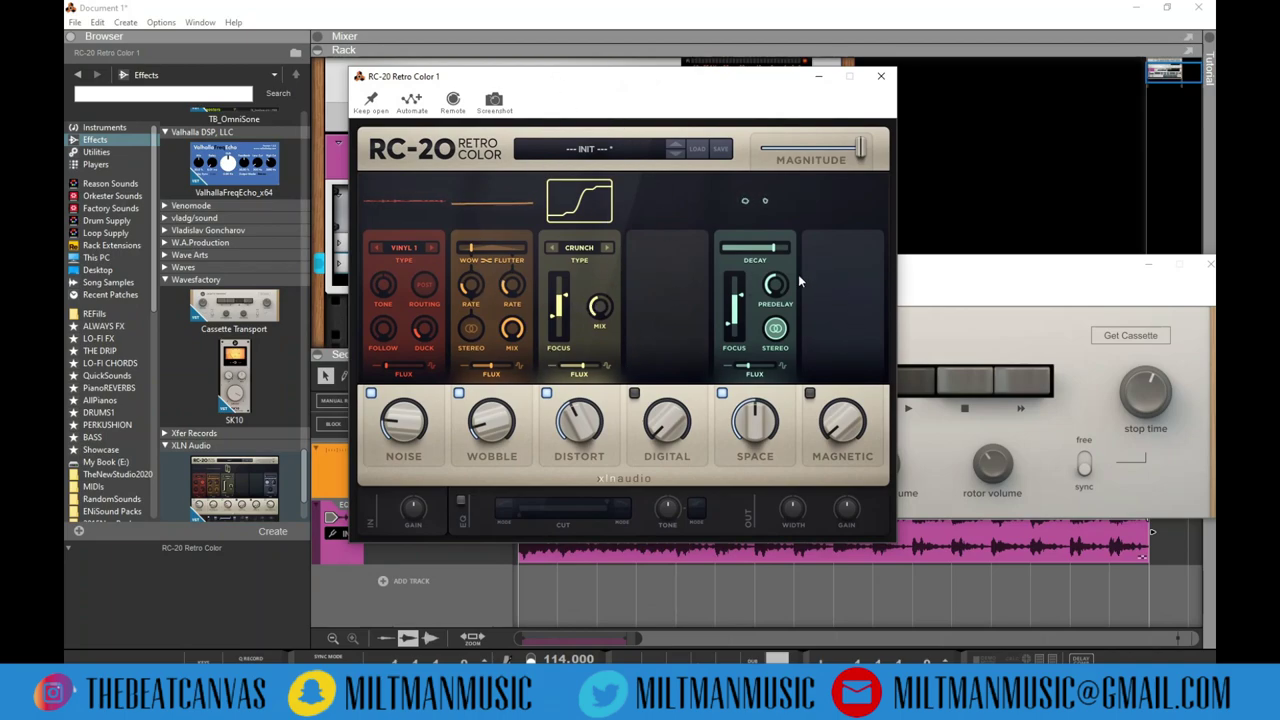
pyautogui.moveTo(628, 86); pyautogui.dragTo(893, 206)
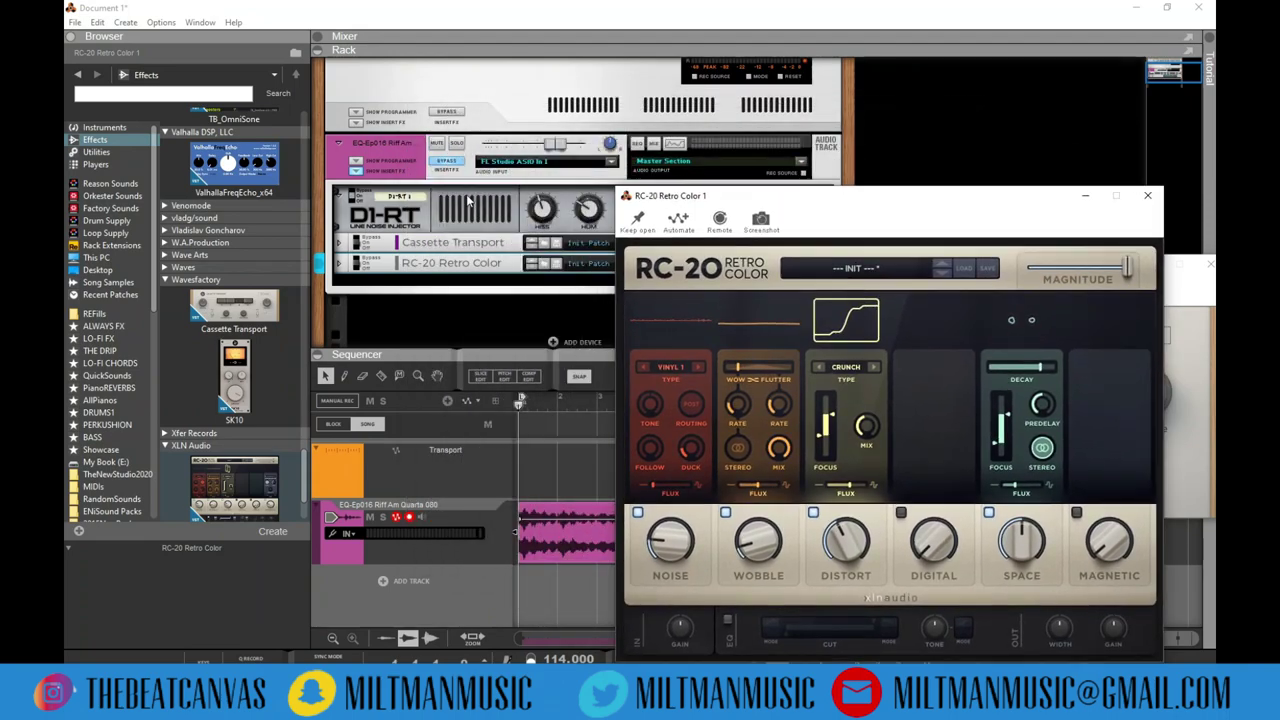
# - Deactivate Cassette Transport and RC-20 Retro Color, and release the audio track's insert FX bypass so only D1-RT is active
pyautogui.click(362, 243)
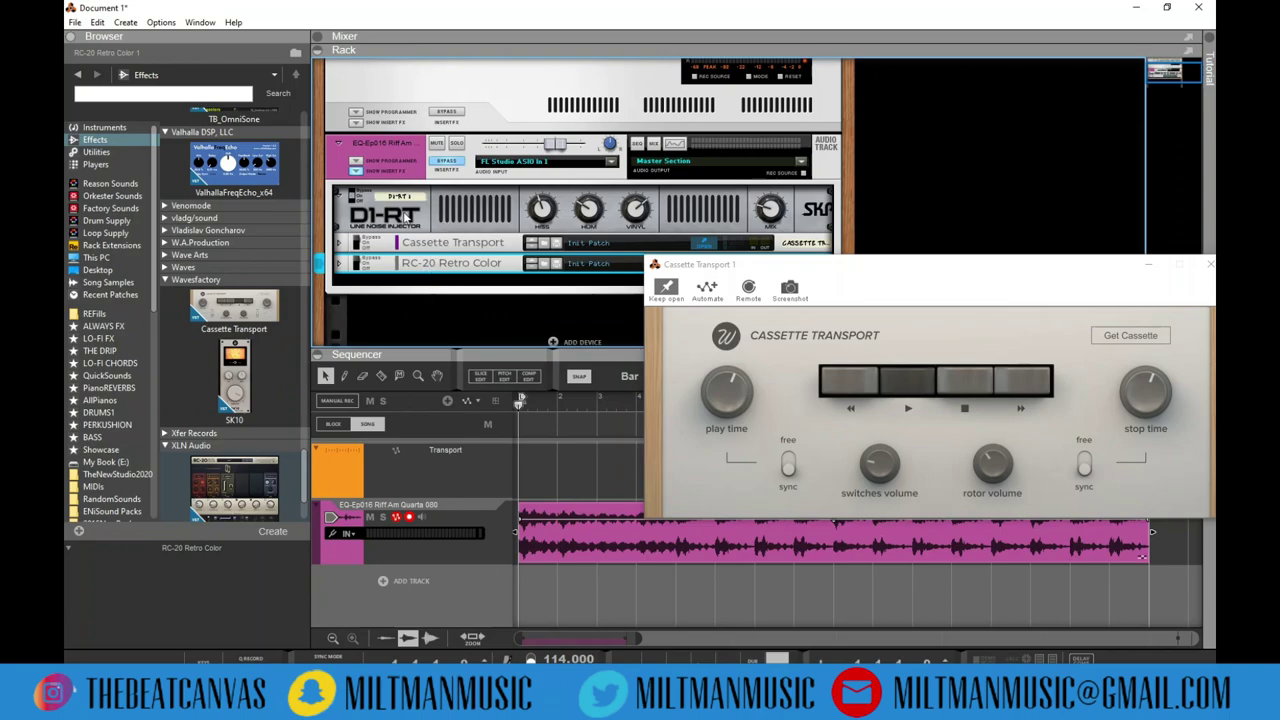
pyautogui.click(449, 163)
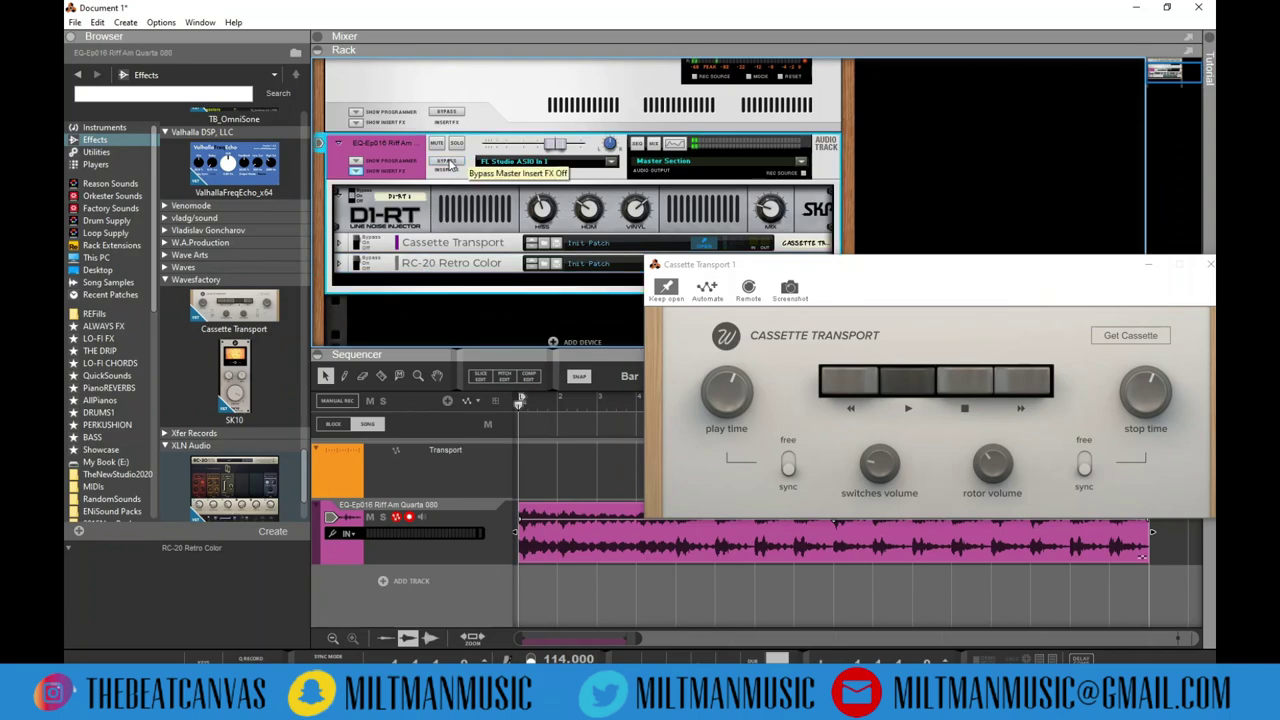
pyautogui.moveTo(860, 278); pyautogui.dragTo(558, 358)
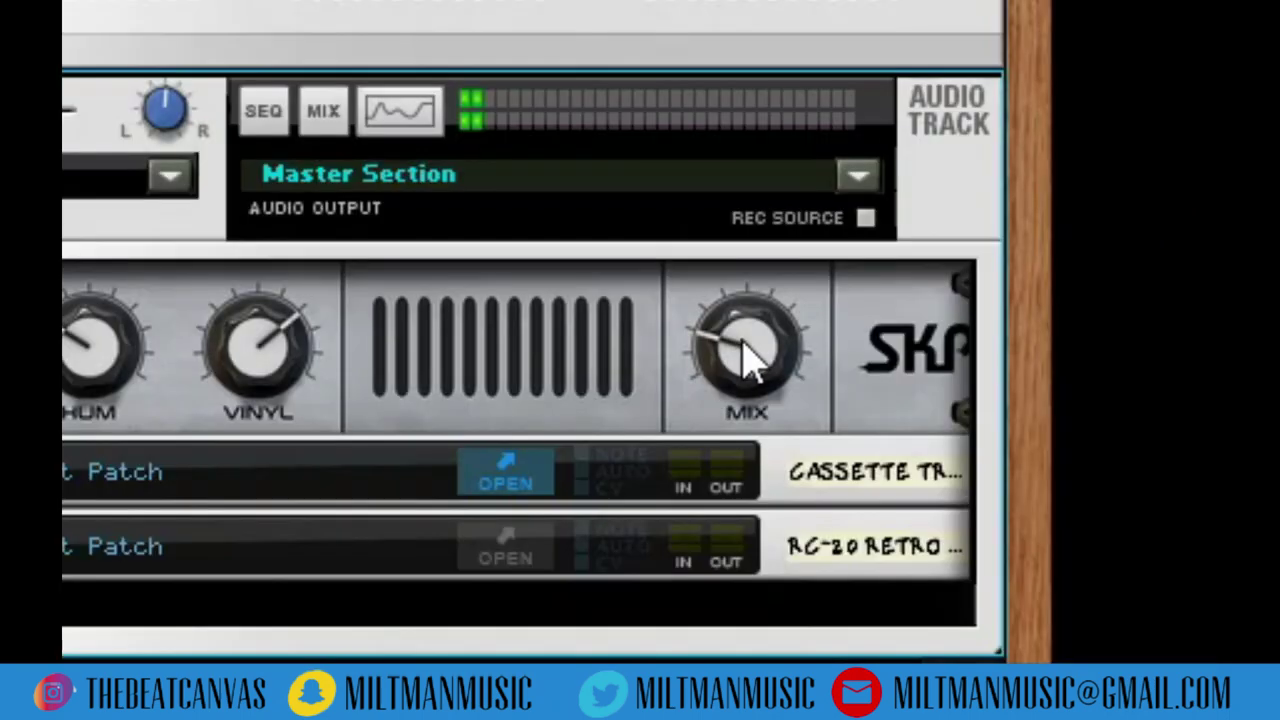
# - Audition the D1-RT line noise by raising its Mix to 78.9 % and lowering it again
pyautogui.click(770, 212)
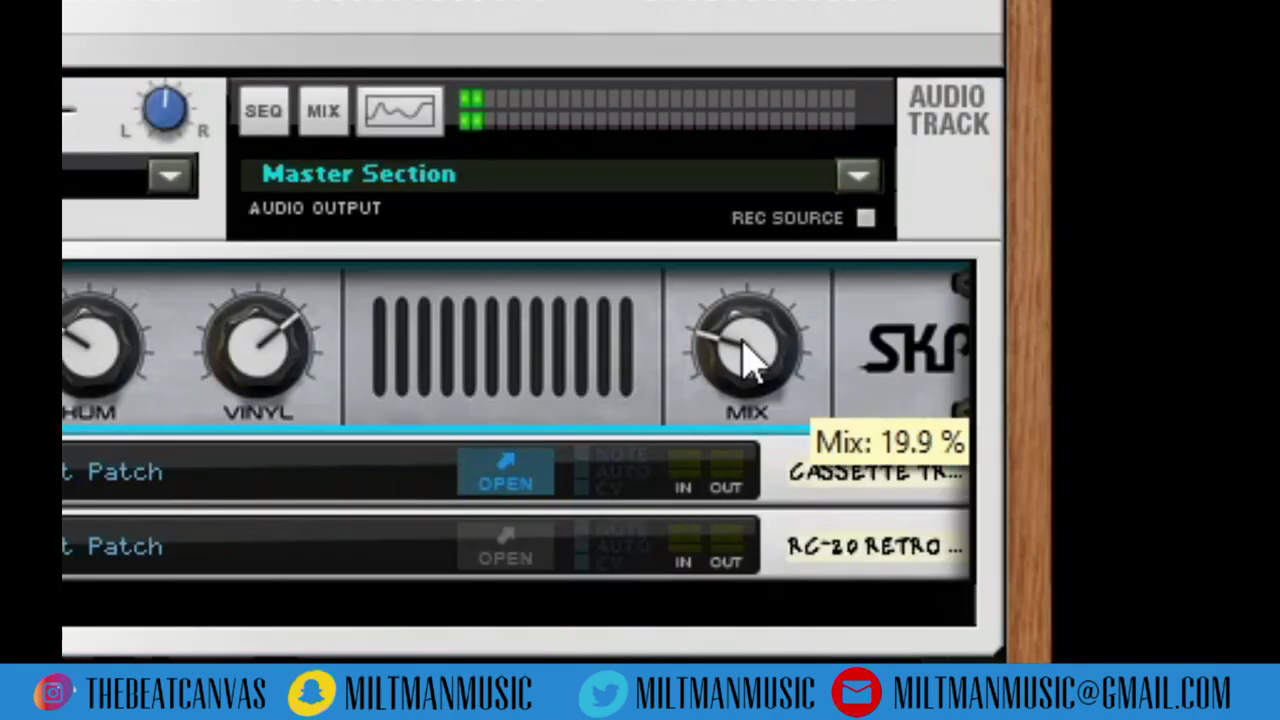
pyautogui.moveTo(745, 355); pyautogui.dragTo(828, 0)
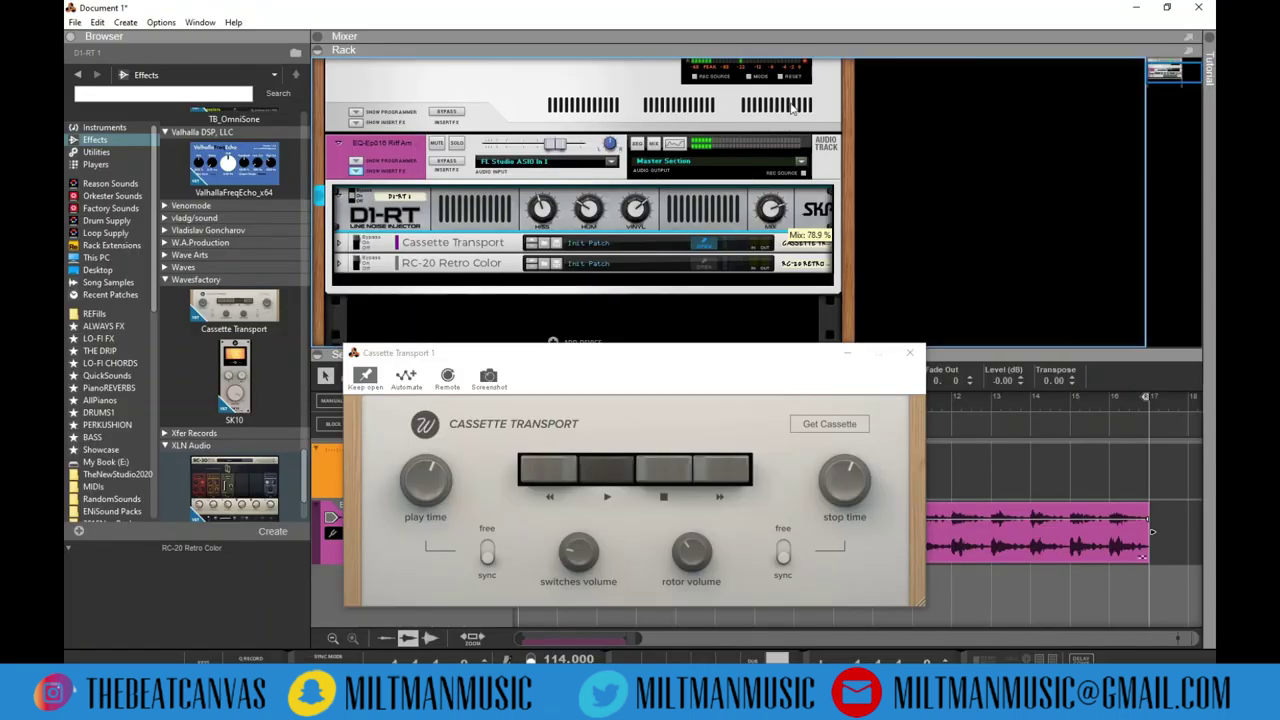
pyautogui.moveTo(790, 115)
pyautogui.mouseDown()
pyautogui.moveTo(780, 146)
pyautogui.moveTo(780, 130)
pyautogui.mouseUp()
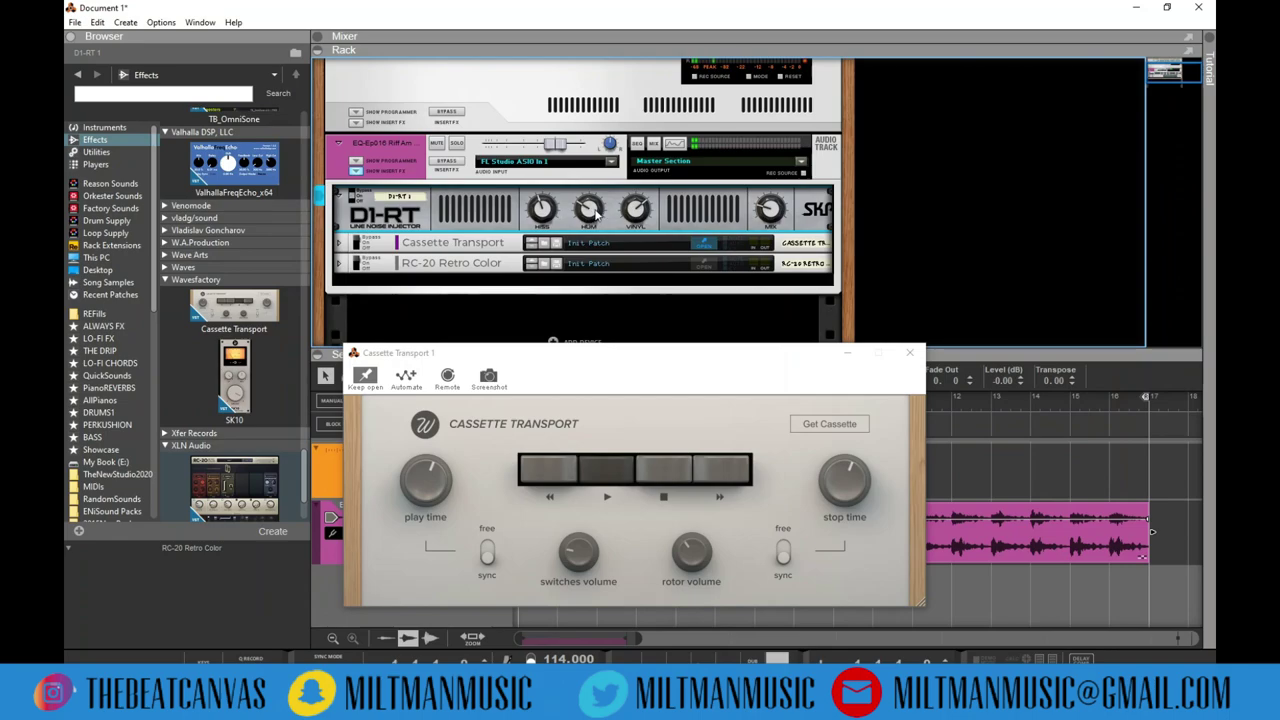
pyautogui.moveTo(595, 212)
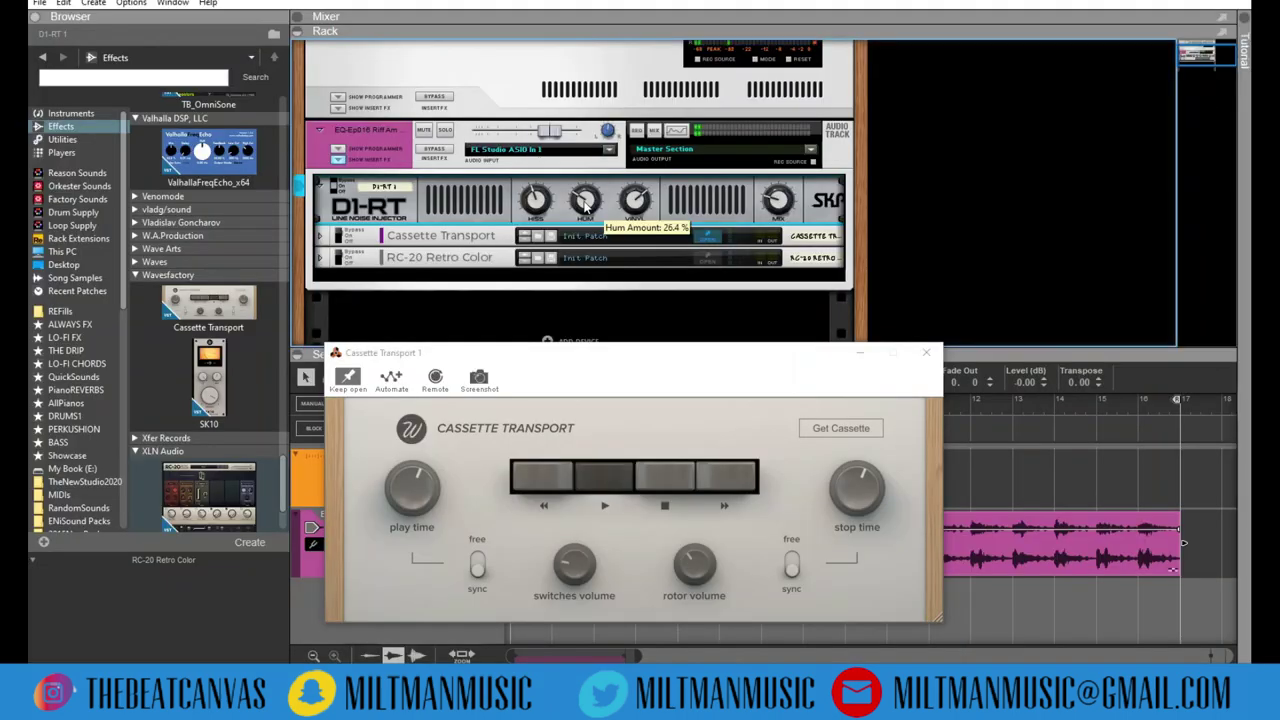
# - Move the Cassette Transport window clear of the device's power switch and enable Cassette Transport in the insert chain
pyautogui.moveTo(667, 365); pyautogui.dragTo(737, 324)
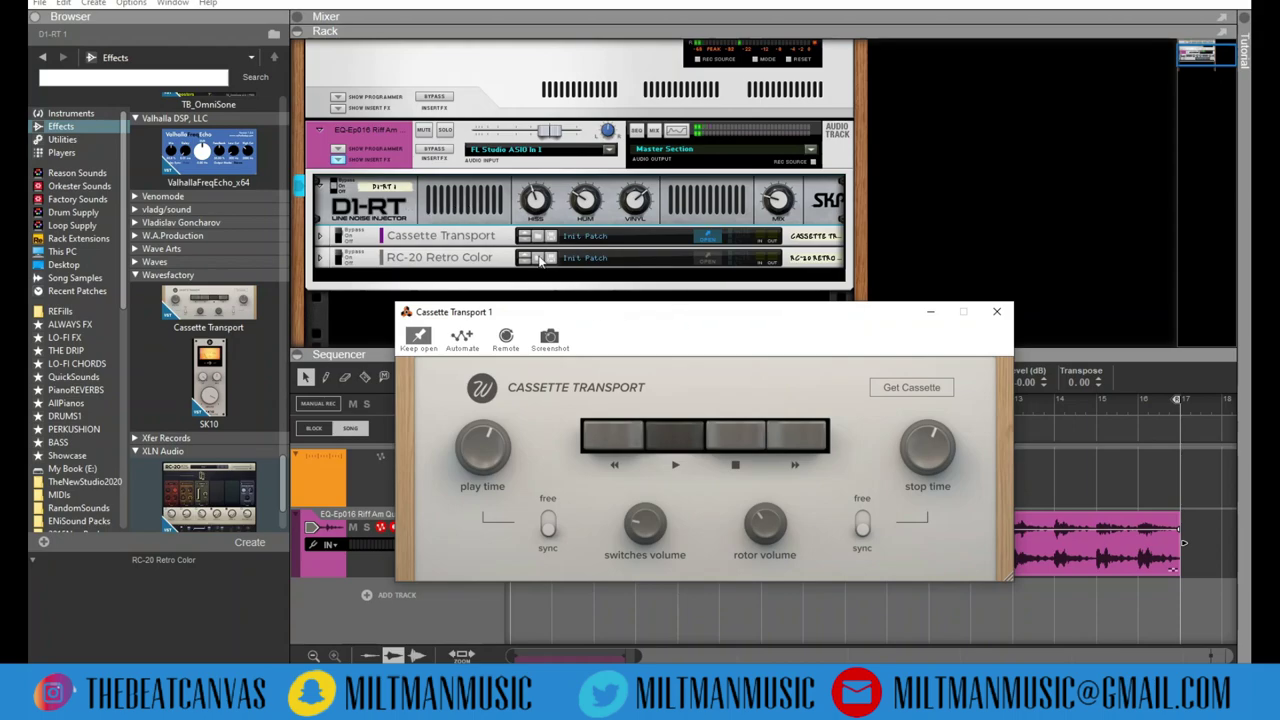
pyautogui.moveTo(708, 318); pyautogui.dragTo(790, 249)
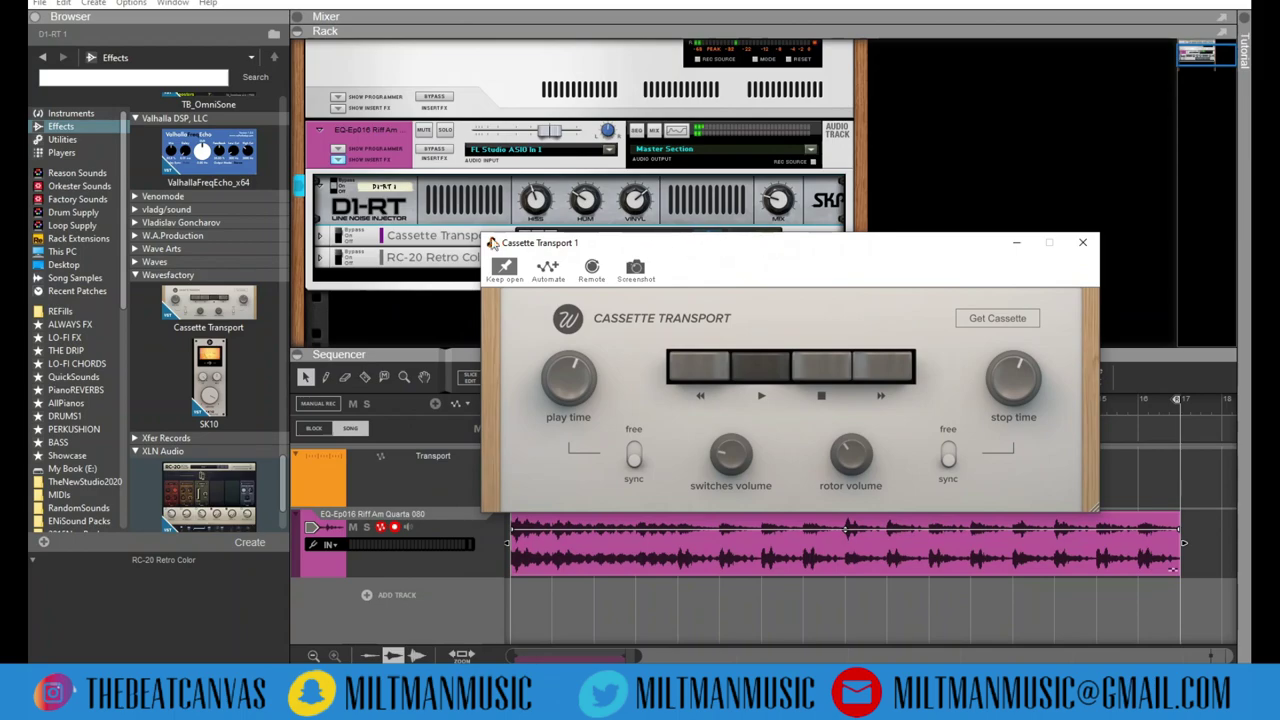
pyautogui.click(340, 238)
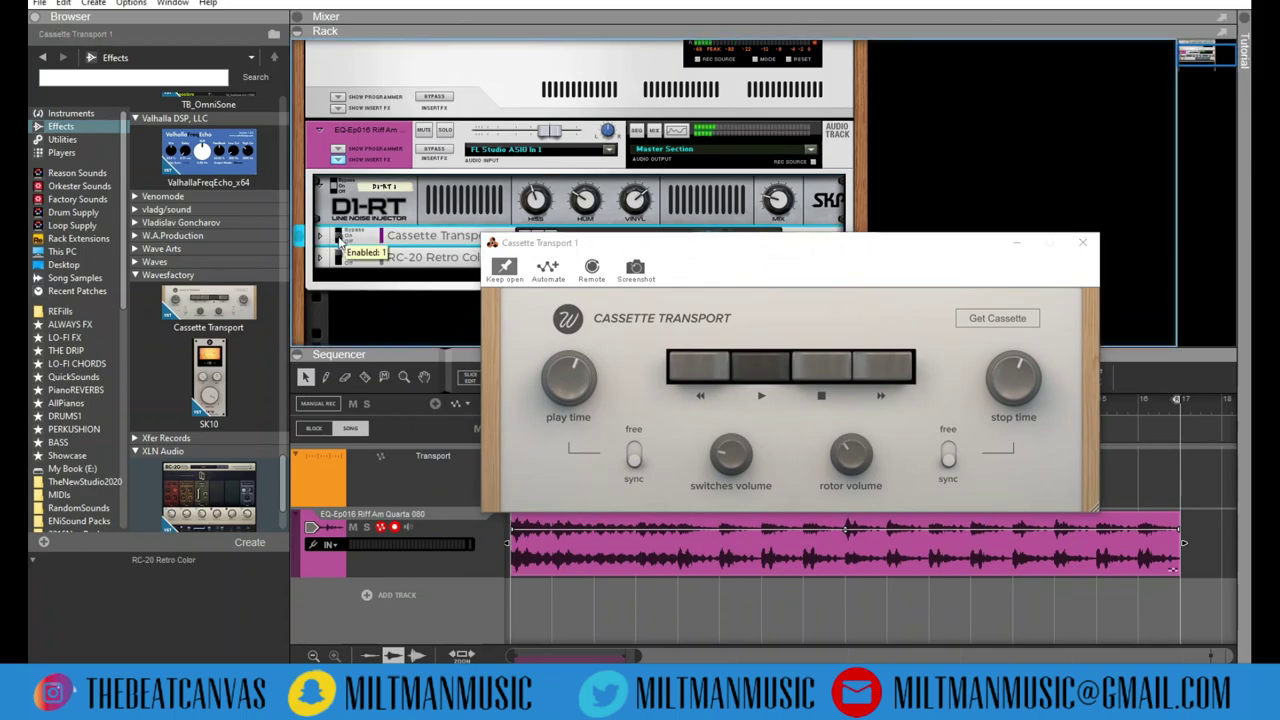
pyautogui.click(880, 463)
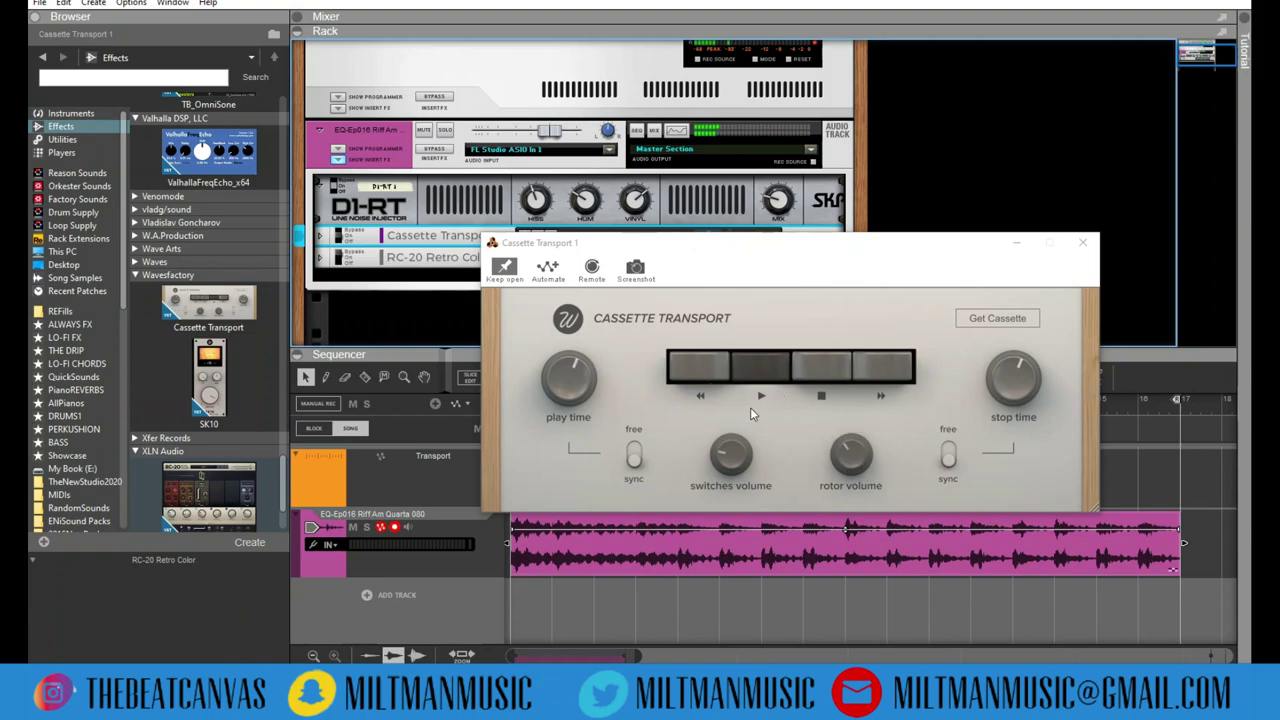
pyautogui.moveTo(636, 248); pyautogui.dragTo(525, 264)
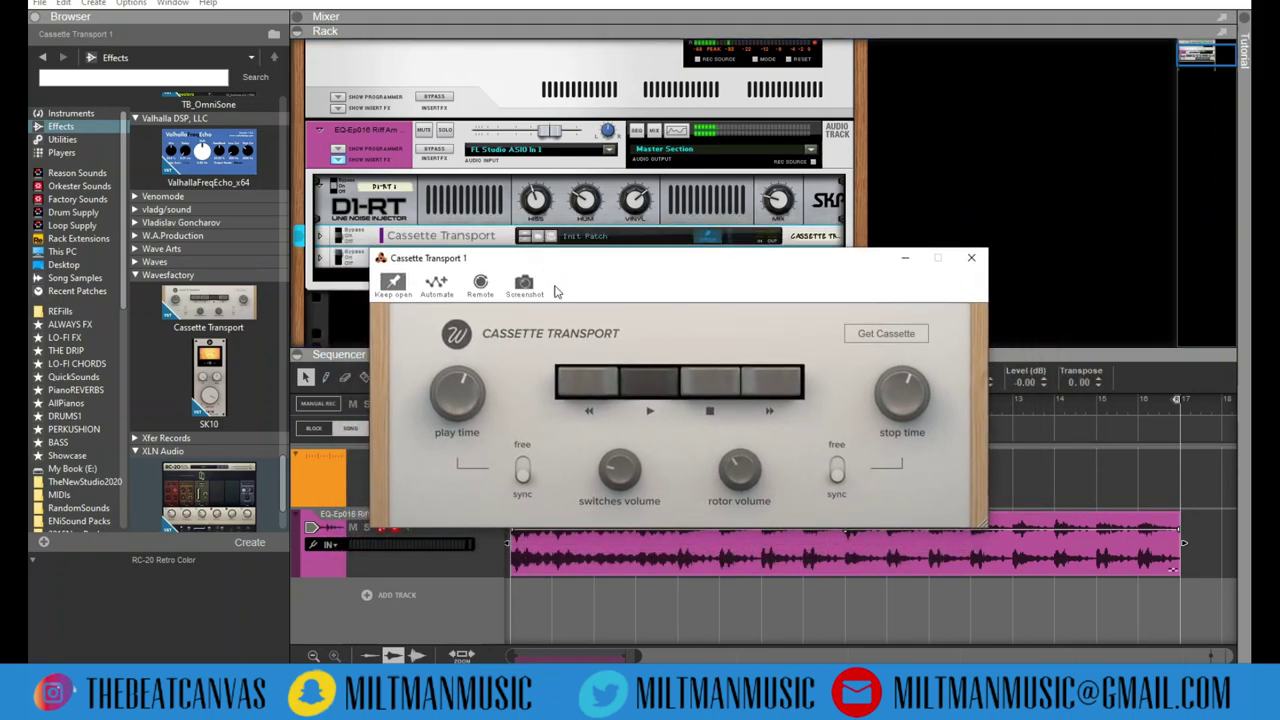
# - Stop the Cassette Transport and start it playing again to audition its tape stop and start effect
pyautogui.click(710, 381)
pyautogui.click(700, 625)
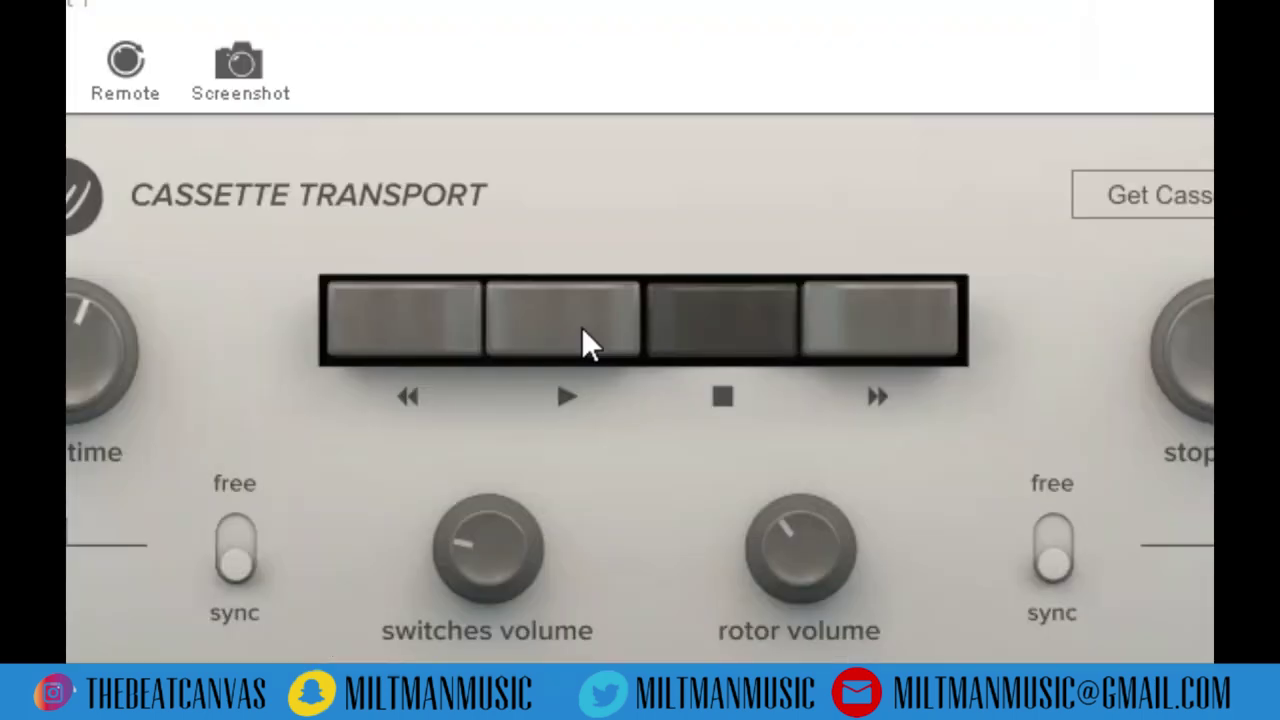
pyautogui.click(583, 330)
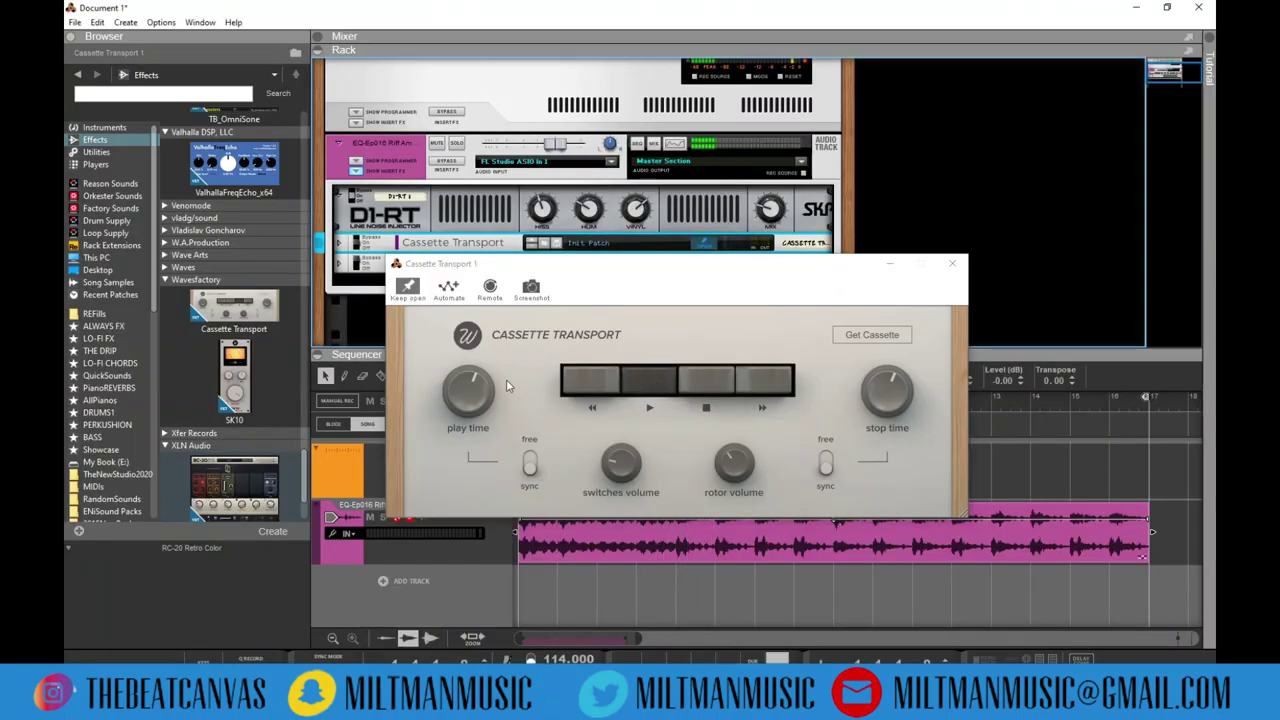
# - Enable RC-20 Retro Color in the insert chain and open its interface beside the Cassette Transport window
pyautogui.moveTo(530, 283); pyautogui.dragTo(666, 284)
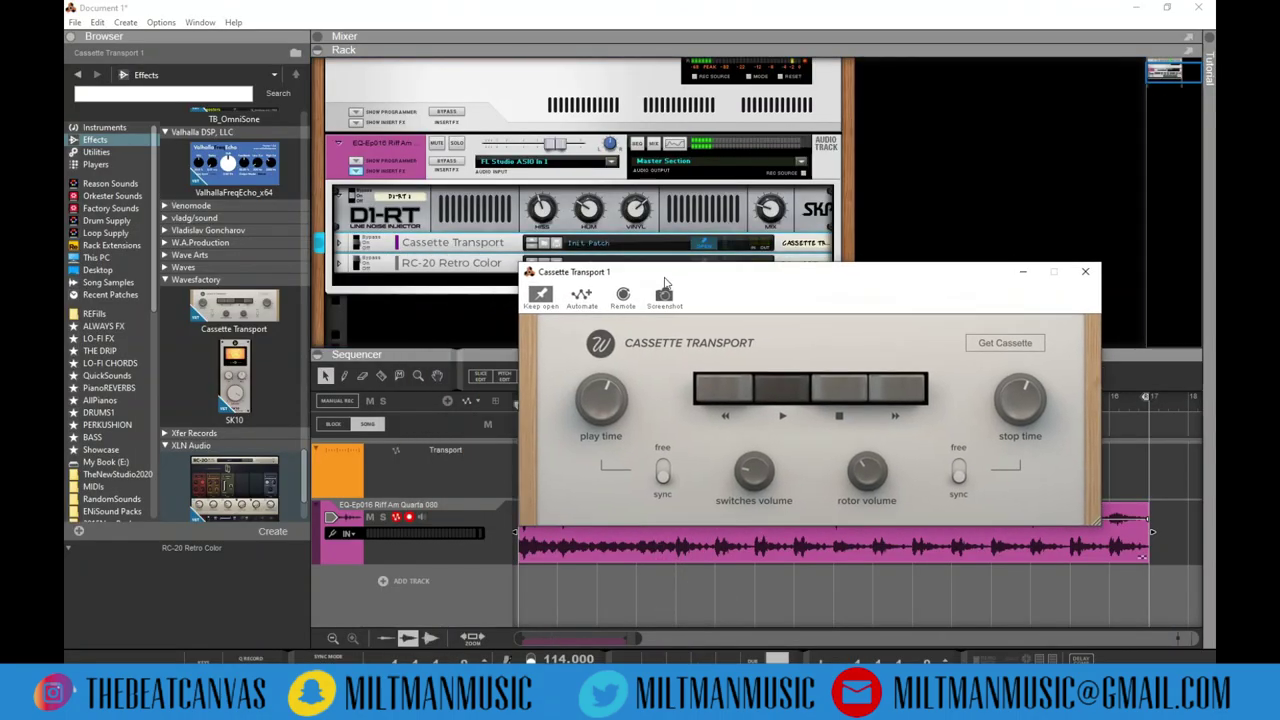
pyautogui.click(358, 265)
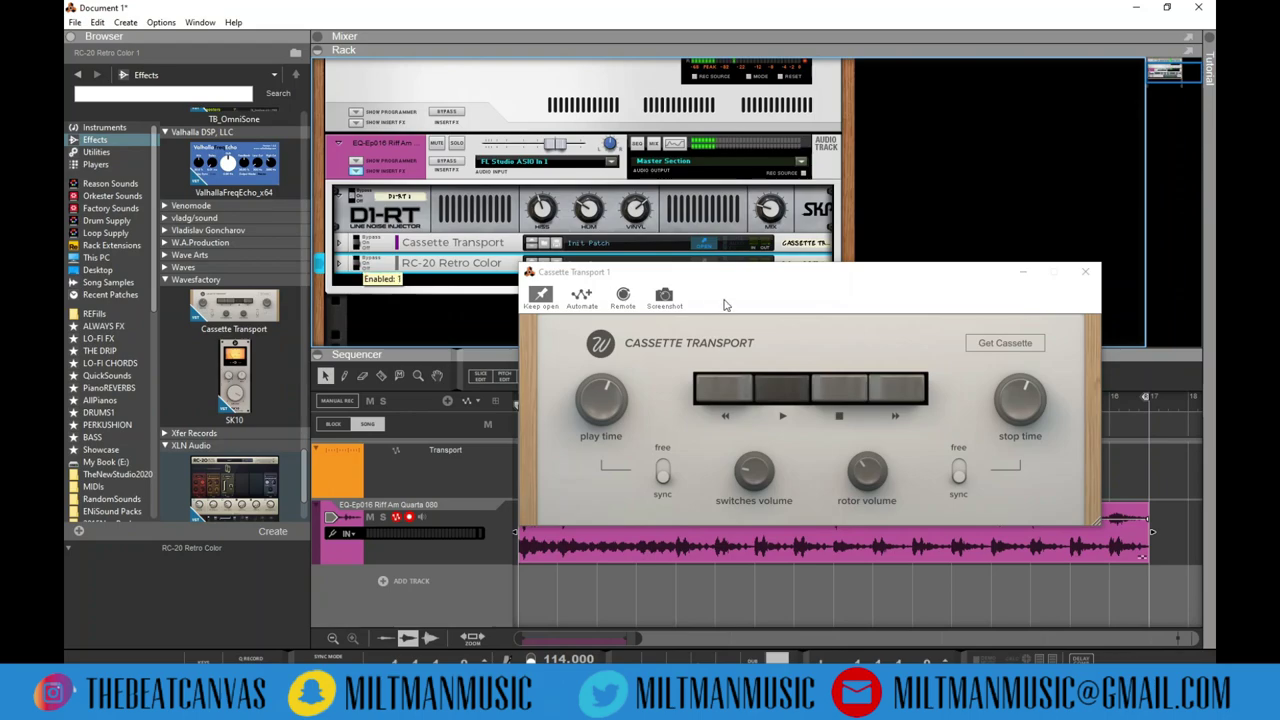
pyautogui.moveTo(890, 272); pyautogui.dragTo(655, 294)
pyautogui.click(704, 265)
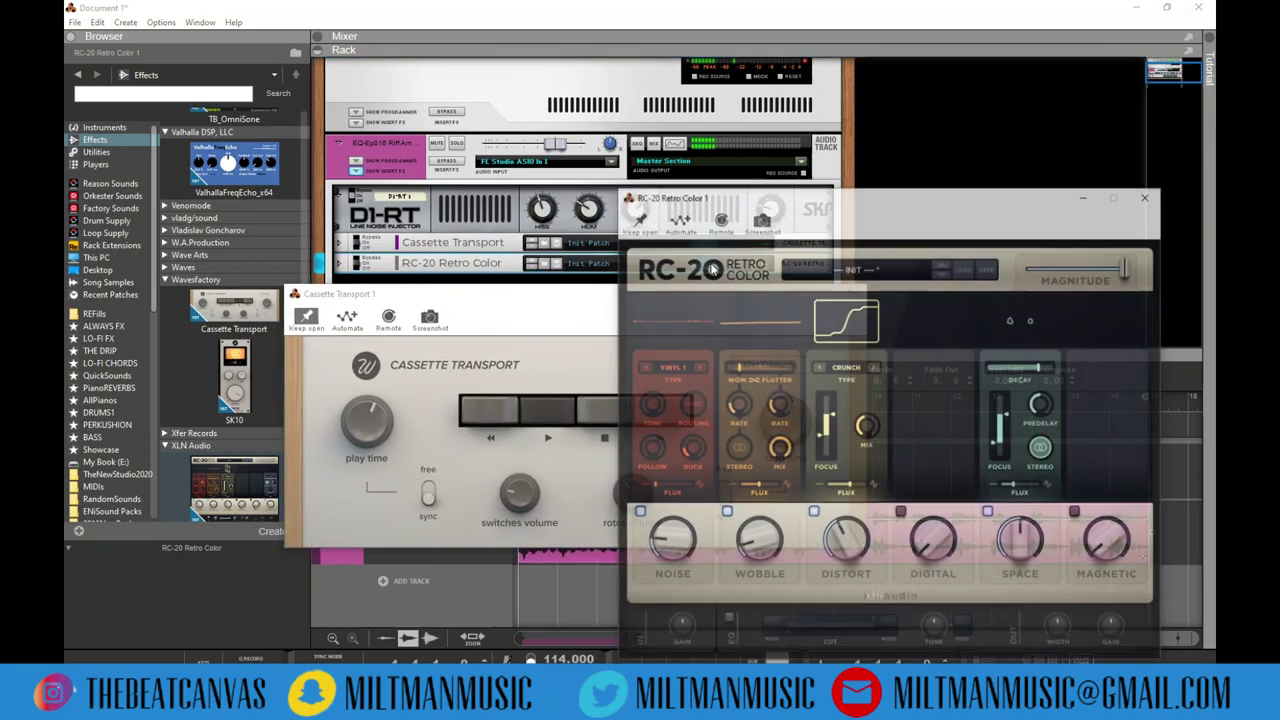
pyautogui.moveTo(905, 210); pyautogui.dragTo(334, 51)
pyautogui.moveTo(665, 299); pyautogui.dragTo(943, 285)
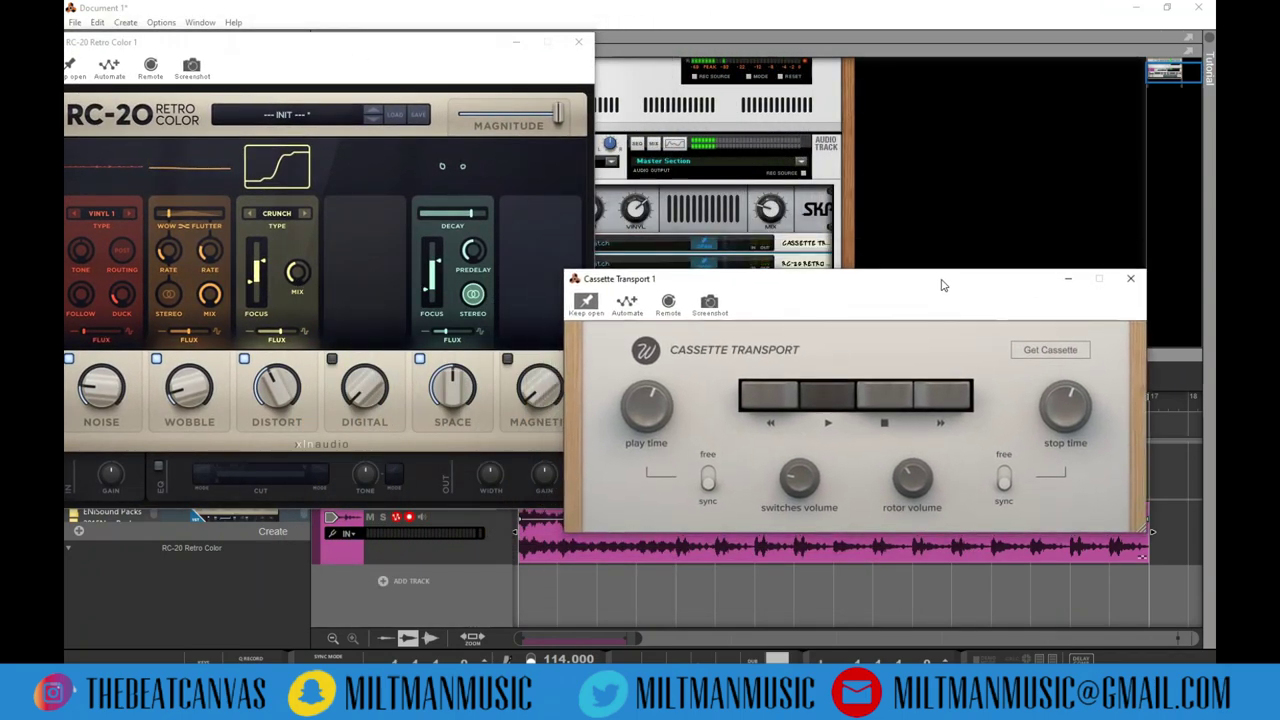
# - Move the RC-20 and Cassette Transport windows clear of the rack and bypass the audio track's insert FX
pyautogui.click(455, 390)
pyautogui.moveTo(824, 291); pyautogui.dragTo(800, 378)
pyautogui.click(465, 70)
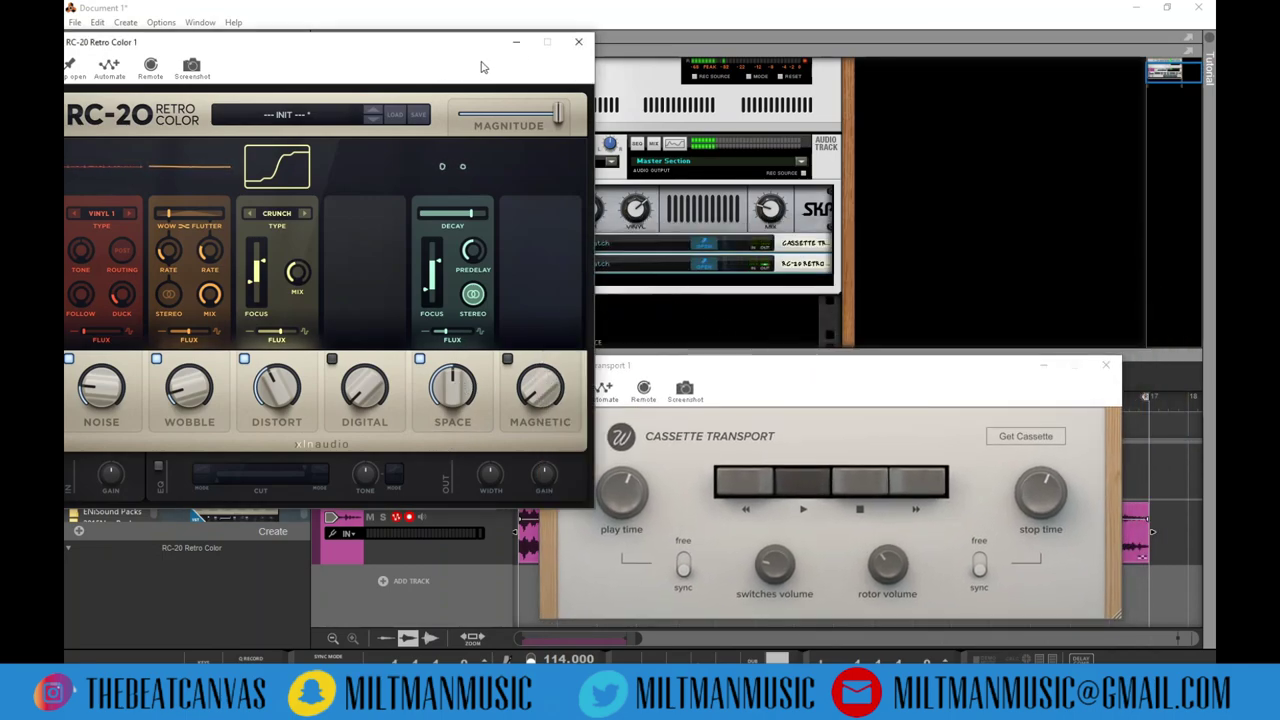
pyautogui.moveTo(350, 56); pyautogui.dragTo(807, 252)
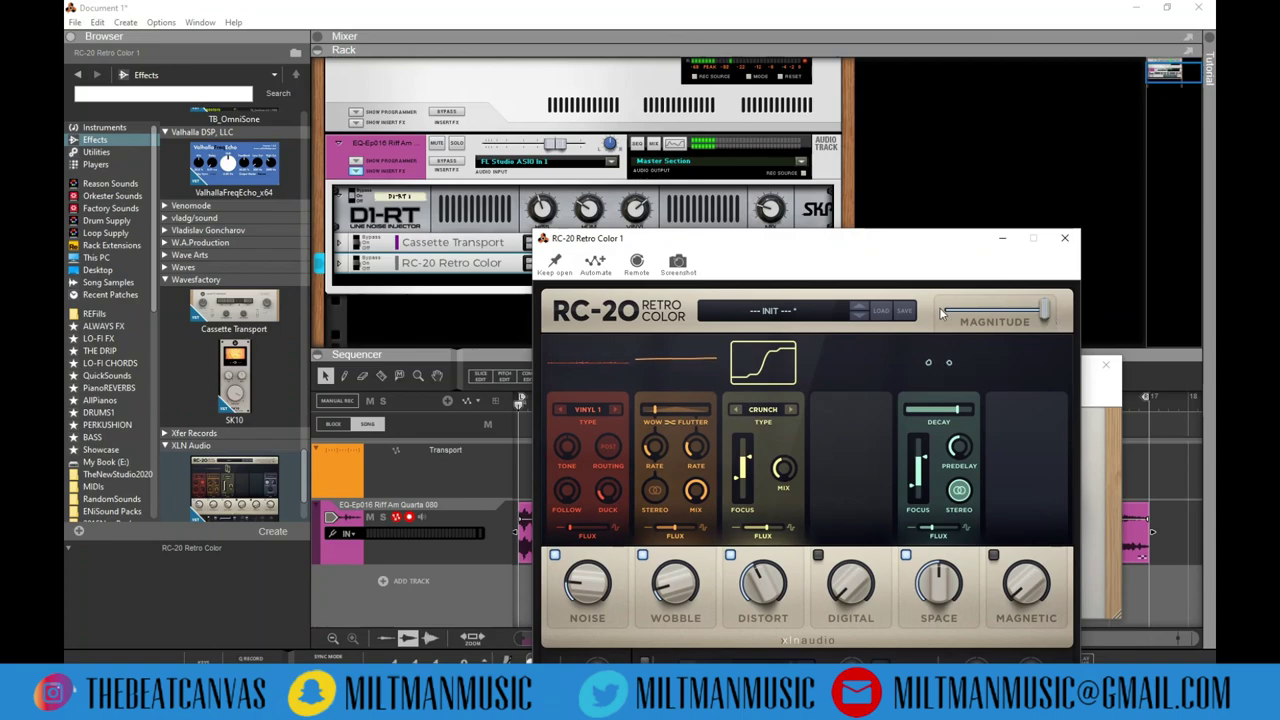
pyautogui.moveTo(920, 262); pyautogui.dragTo(1041, 283)
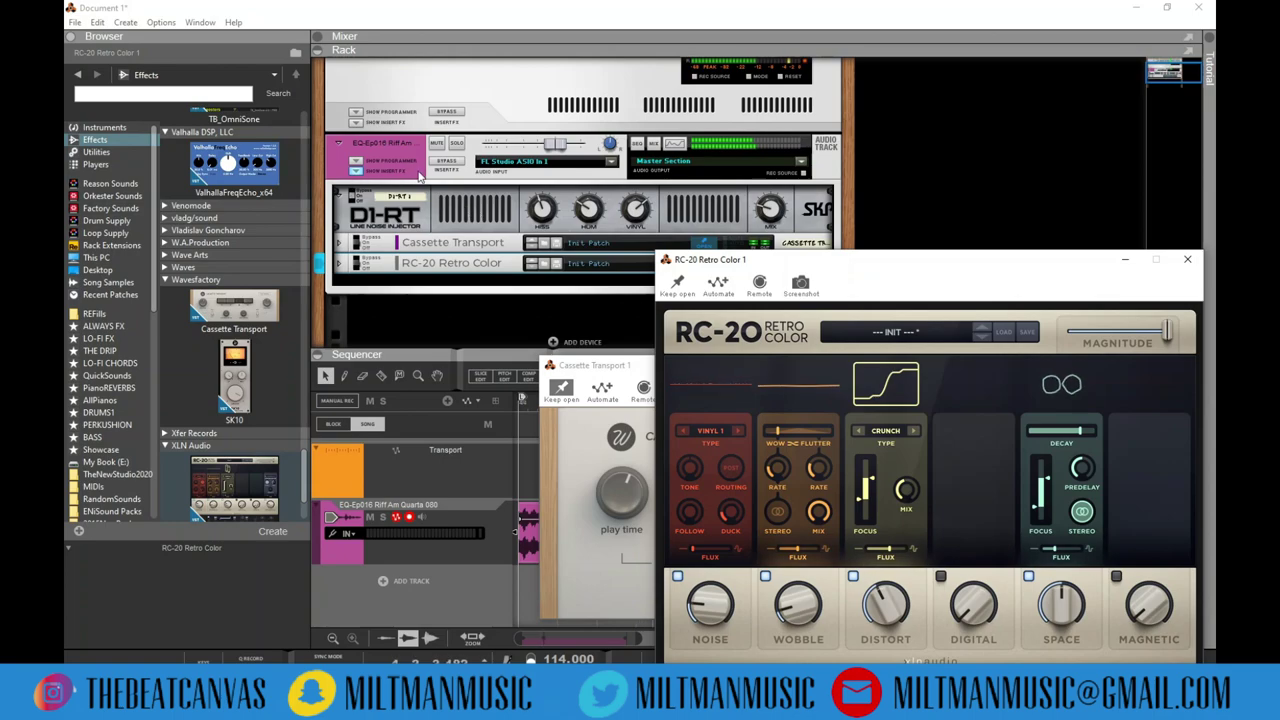
pyautogui.click(476, 168)
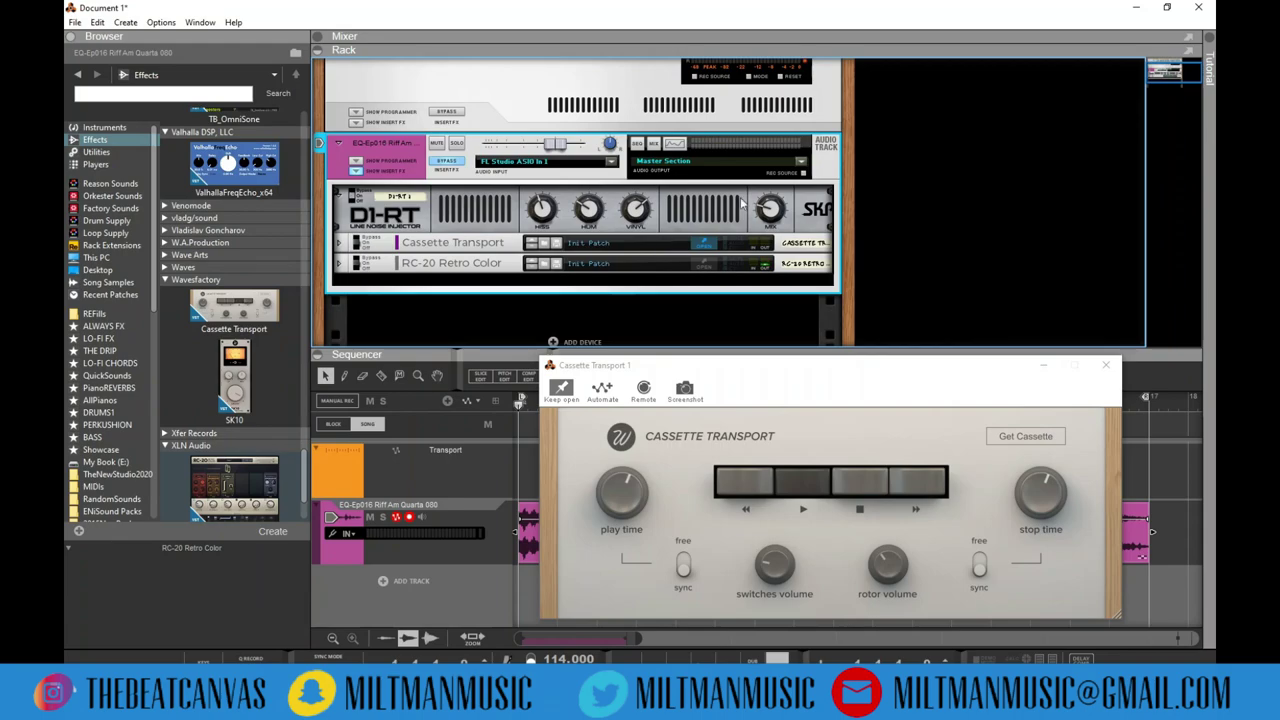
# - Move the Cassette Transport window off the rack devices and close it
pyautogui.moveTo(815, 372); pyautogui.dragTo(586, 102)
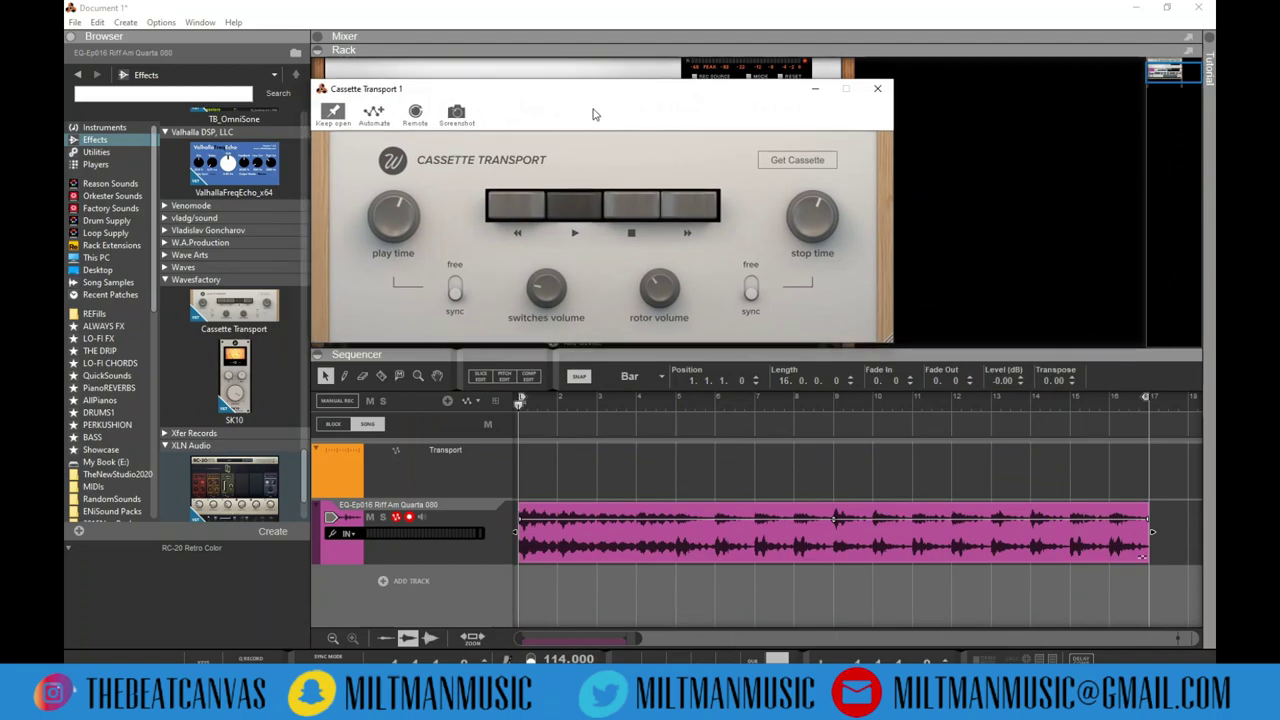
pyautogui.moveTo(612, 98); pyautogui.dragTo(822, 252)
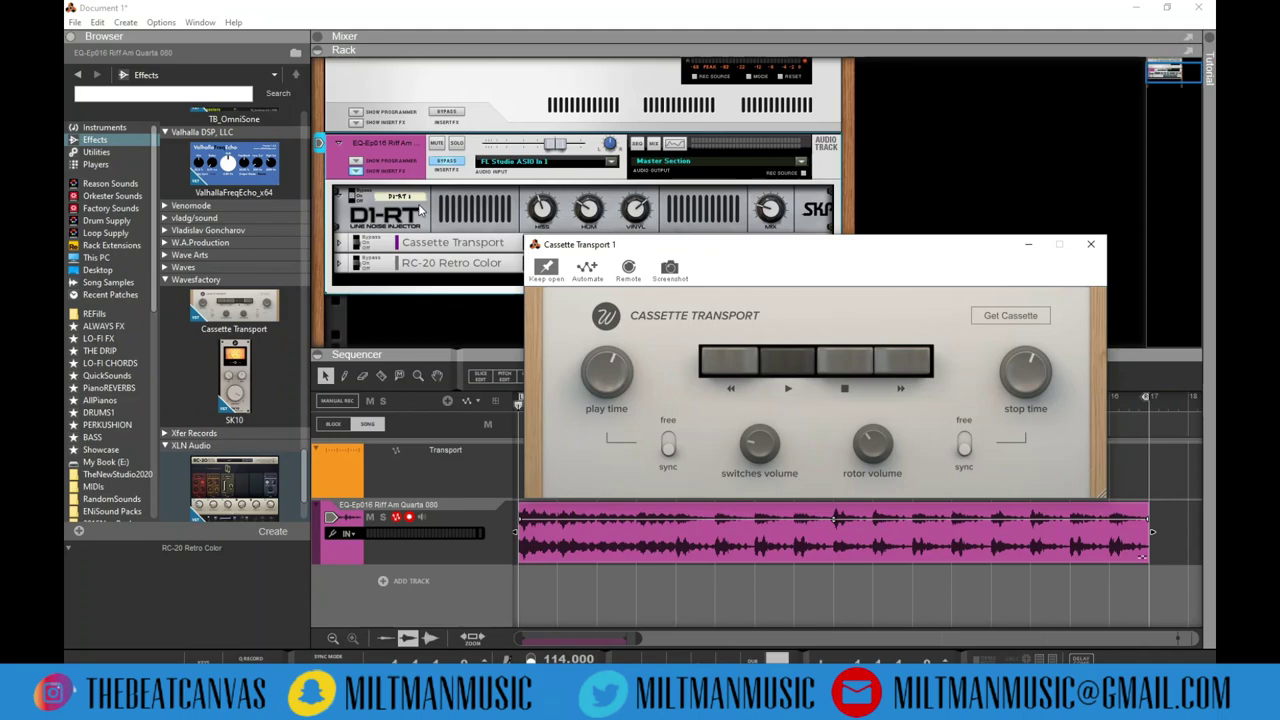
pyautogui.moveTo(889, 255); pyautogui.dragTo(714, 171)
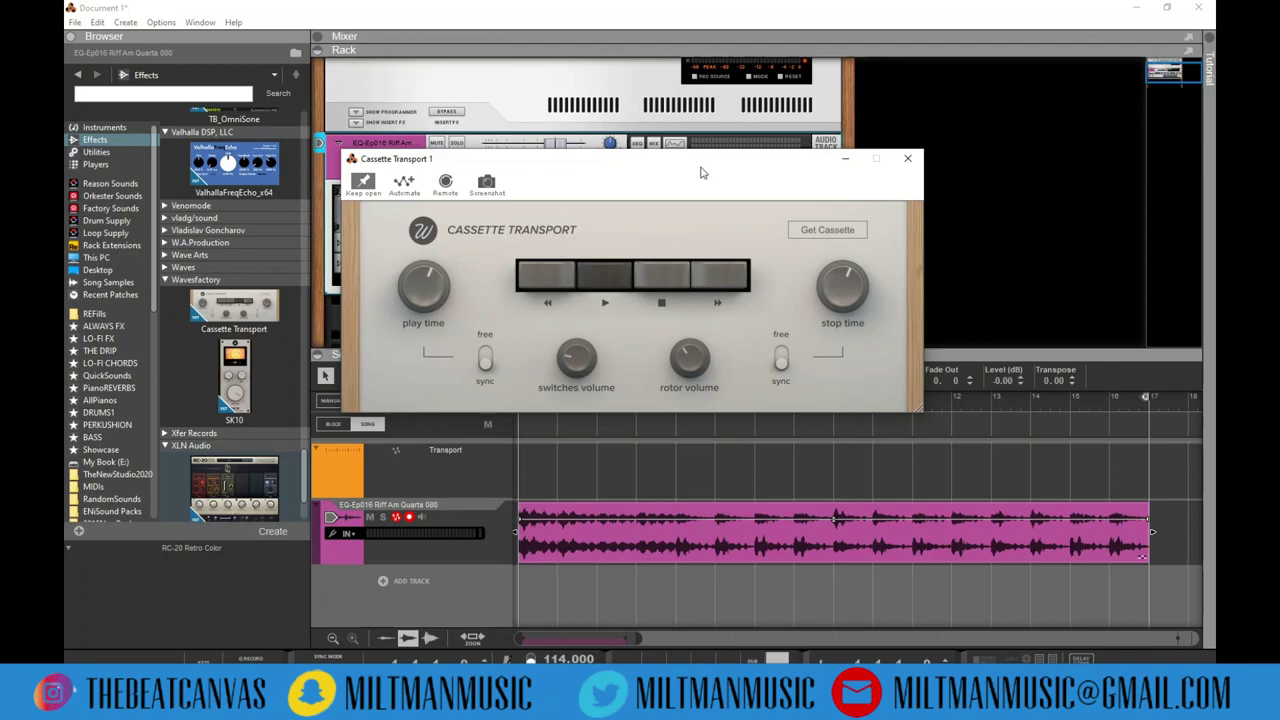
pyautogui.moveTo(677, 173); pyautogui.dragTo(804, 173)
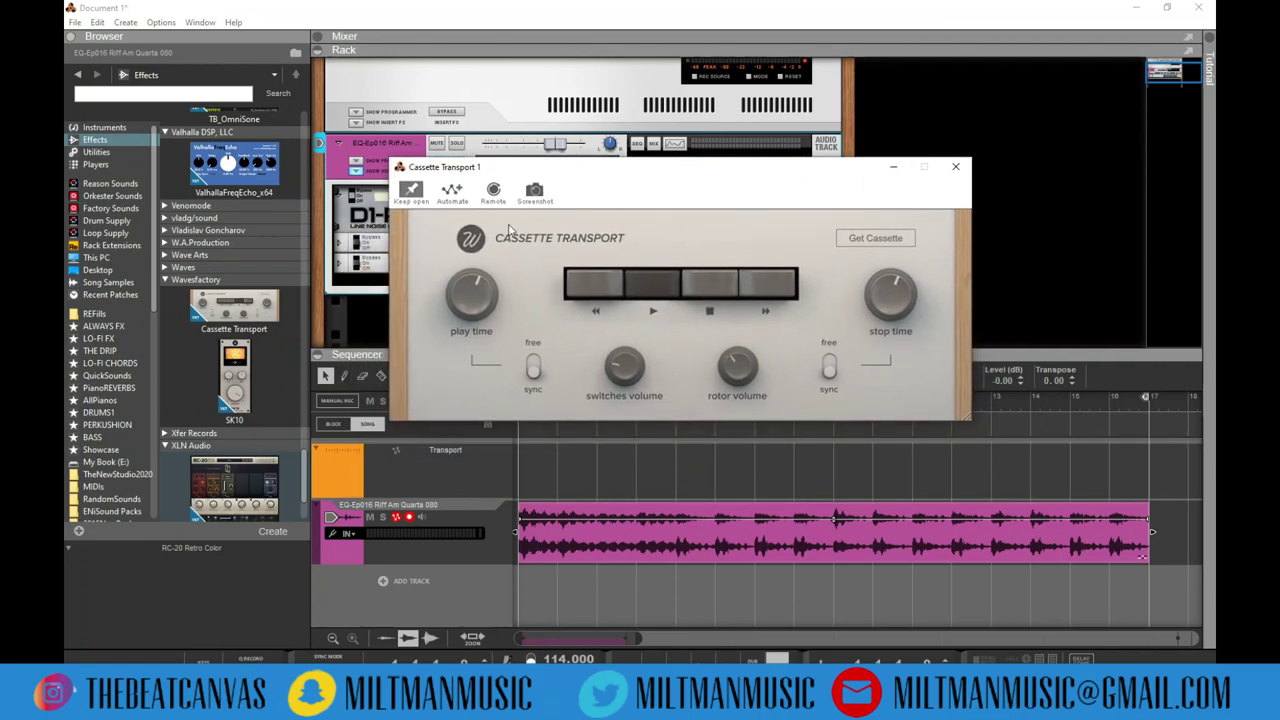
pyautogui.moveTo(567, 167); pyautogui.dragTo(534, 238)
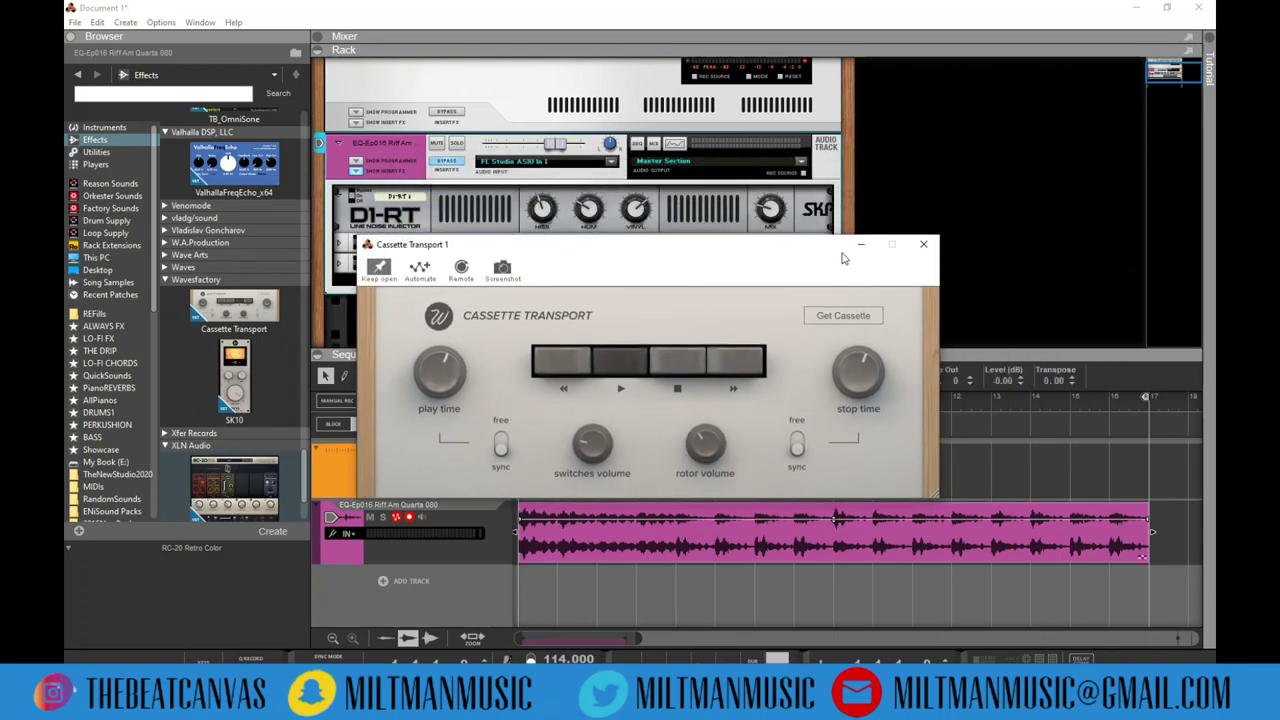
pyautogui.click(927, 246)
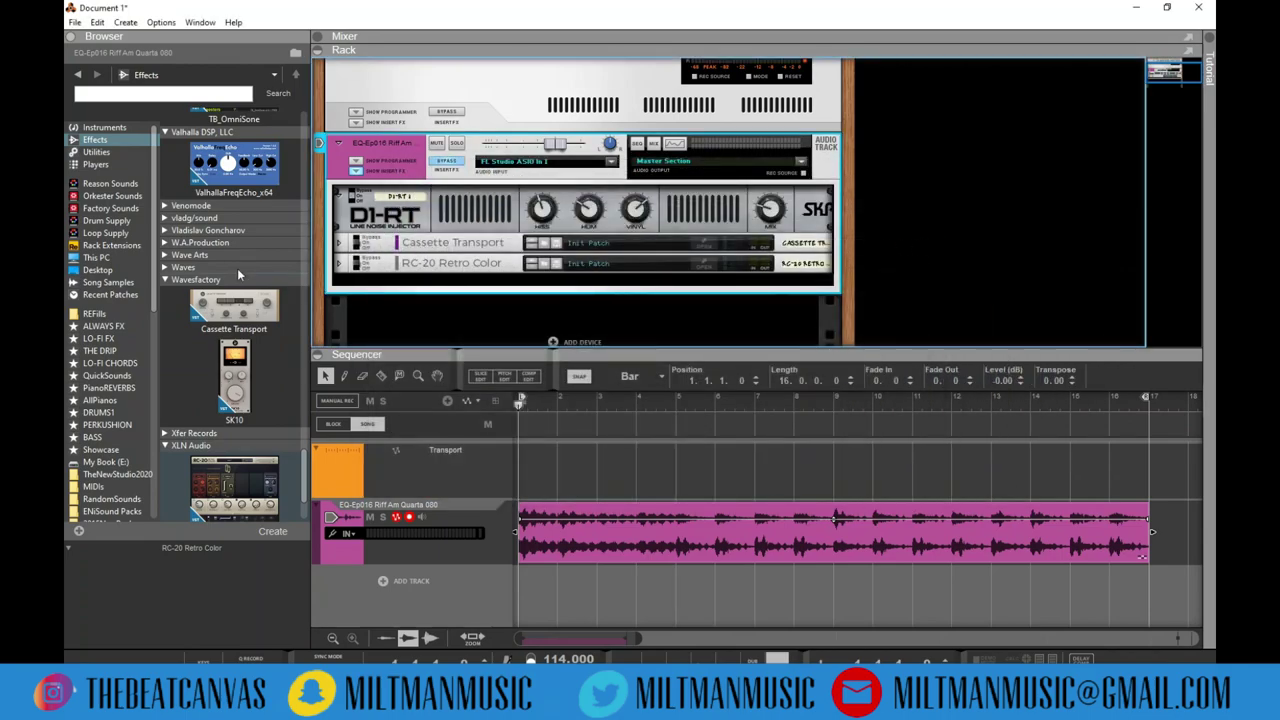
# - Add HalfTime-64bit from the ALWAYS FX favourites to the insert chain after RC-20 Retro Color
pyautogui.click(112, 329)
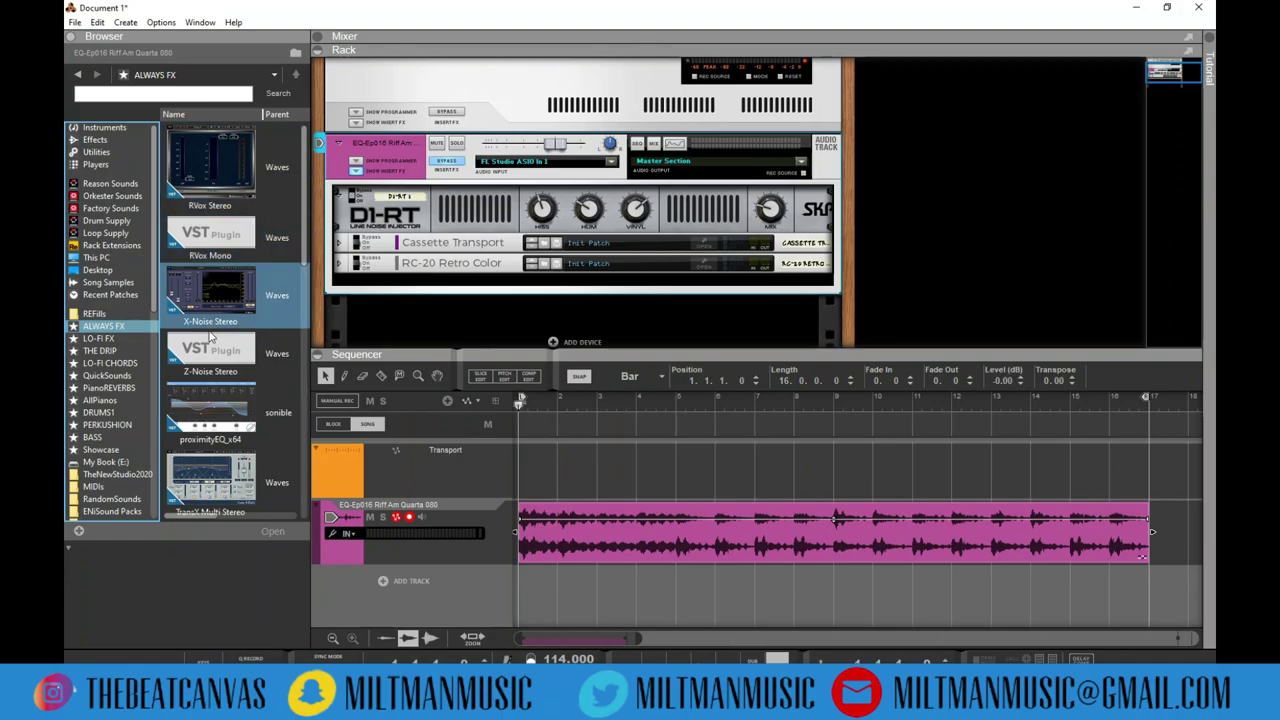
pyautogui.moveTo(210, 335); pyautogui.dragTo(480, 264)
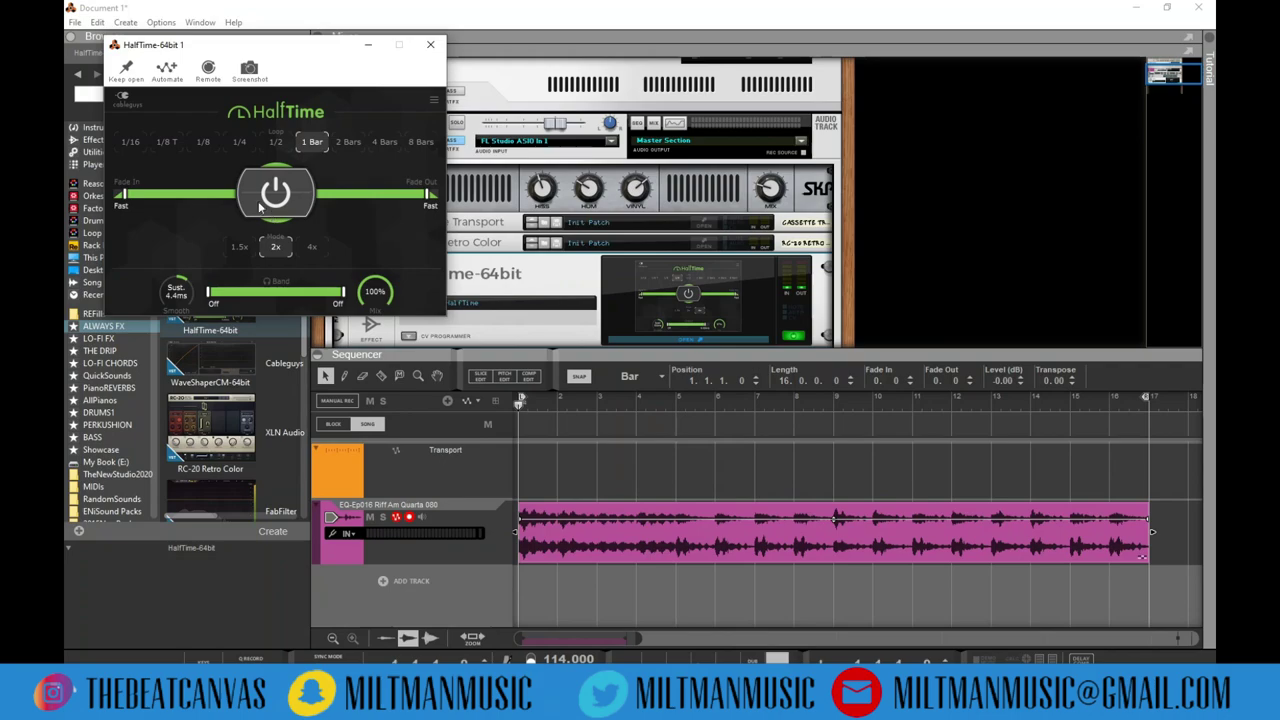
# - Set HalfTime's loop to 2 Bars at 2x speed, with fade out at 1/4 and fade in at 1/16
pyautogui.click(348, 142)
pyautogui.click(274, 246)
pyautogui.moveTo(430, 193); pyautogui.dragTo(391, 193)
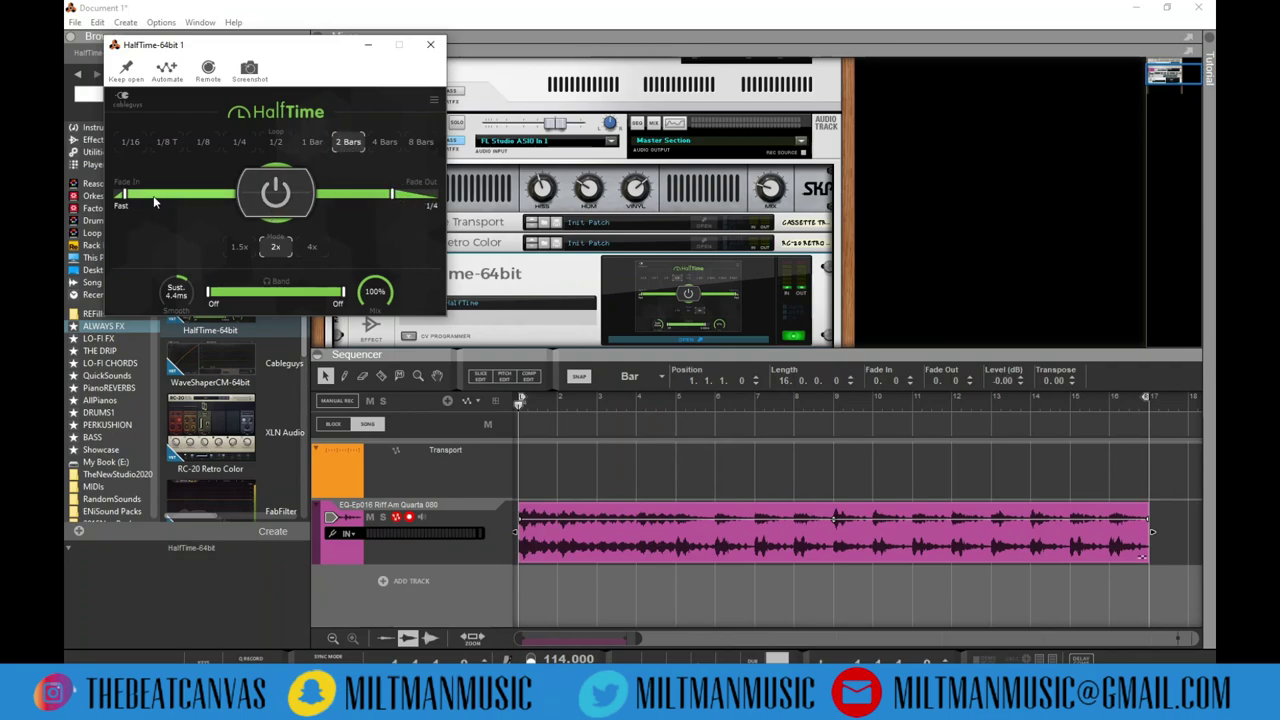
pyautogui.moveTo(121, 193); pyautogui.dragTo(137, 193)
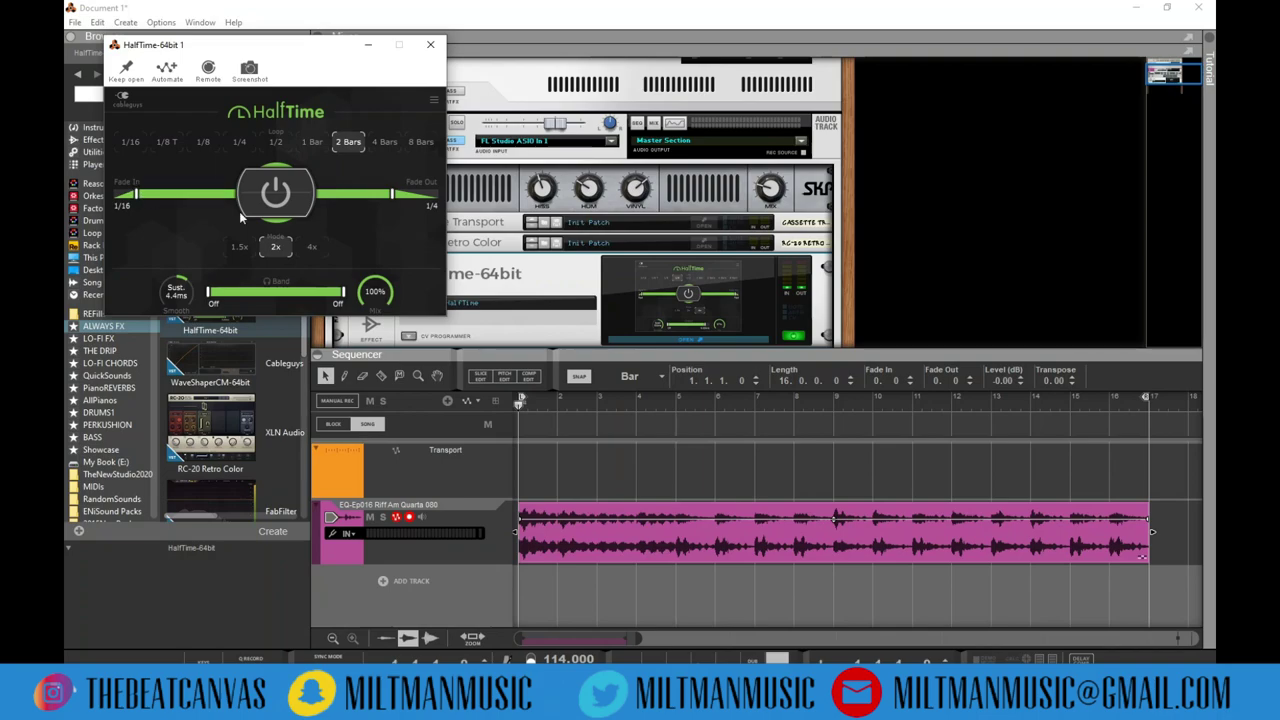
# - Check the stop time value in Cassette Transport and return to the HalfTime interface
pyautogui.doubleClick(534, 219)
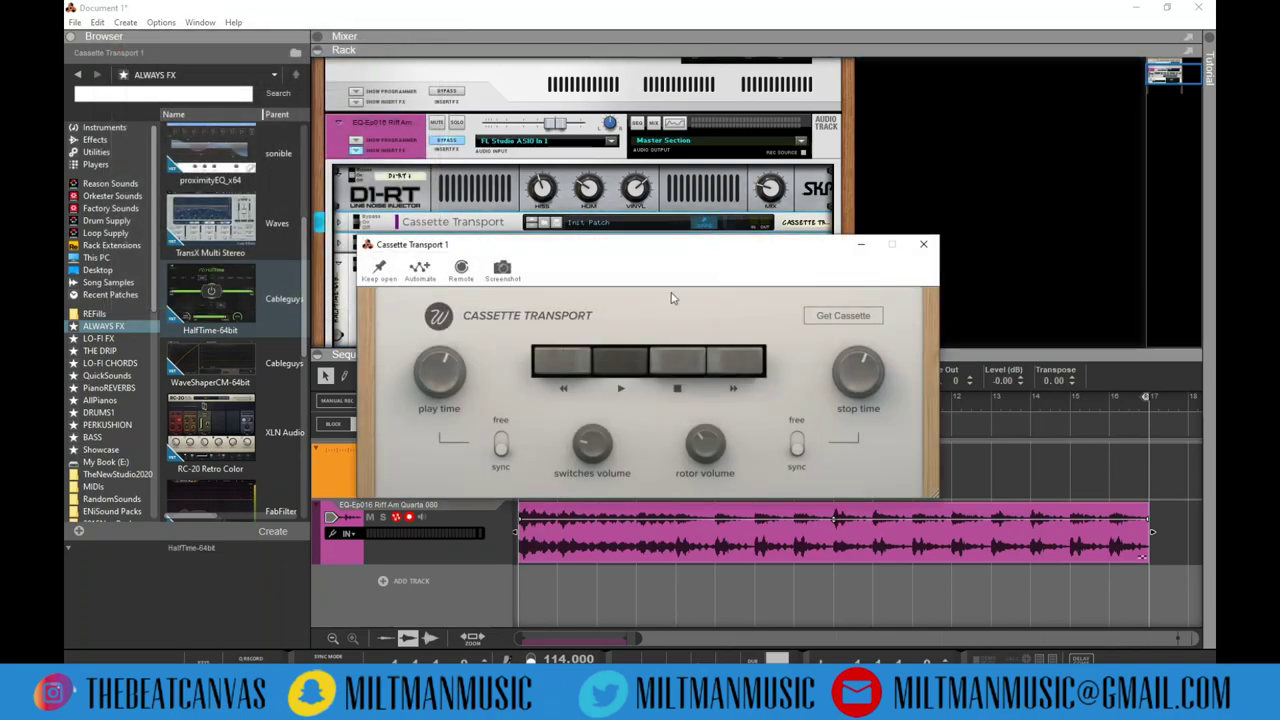
pyautogui.moveTo(868, 377)
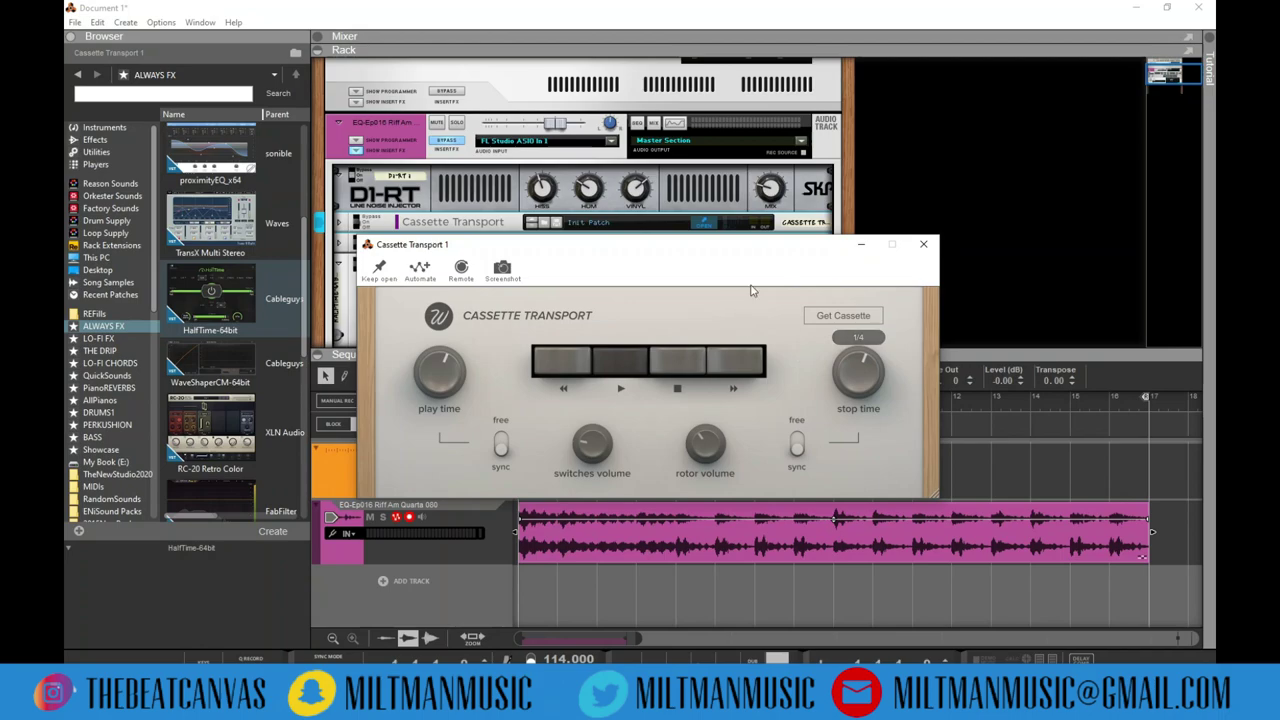
pyautogui.click(923, 244)
pyautogui.click(668, 266)
pyautogui.doubleClick(668, 266)
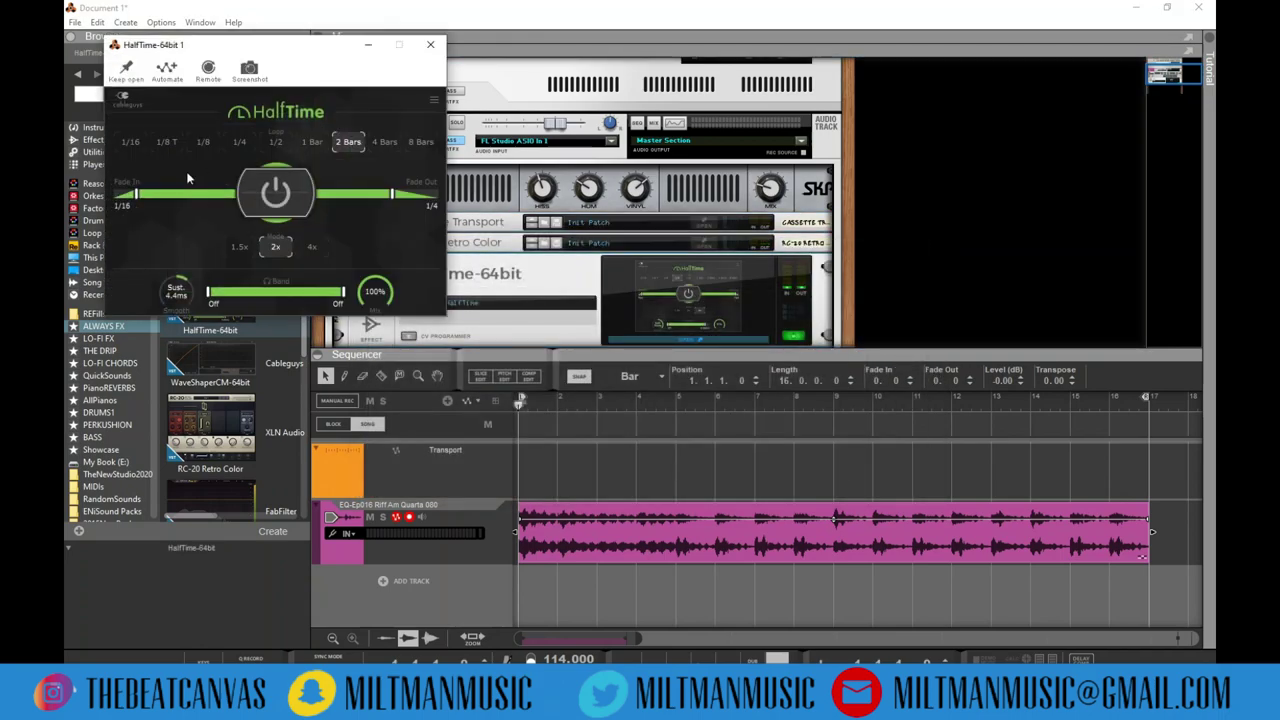
# - Set HalfTime's fade in to 1/8 and raise its smoothing to a 9.1 ms sustain
pyautogui.moveTo(137, 193)
pyautogui.mouseDown()
pyautogui.moveTo(159, 193)
pyautogui.moveTo(147, 193)
pyautogui.mouseUp()
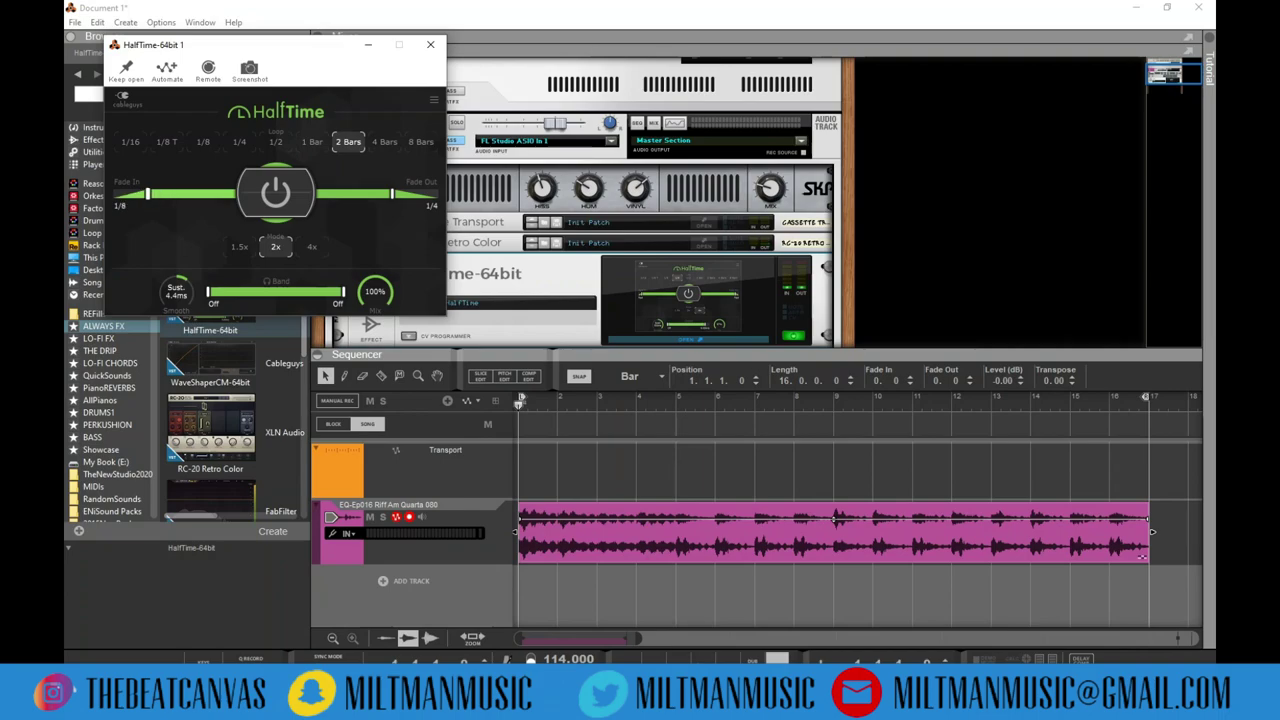
pyautogui.moveTo(177, 291); pyautogui.dragTo(177, 276)
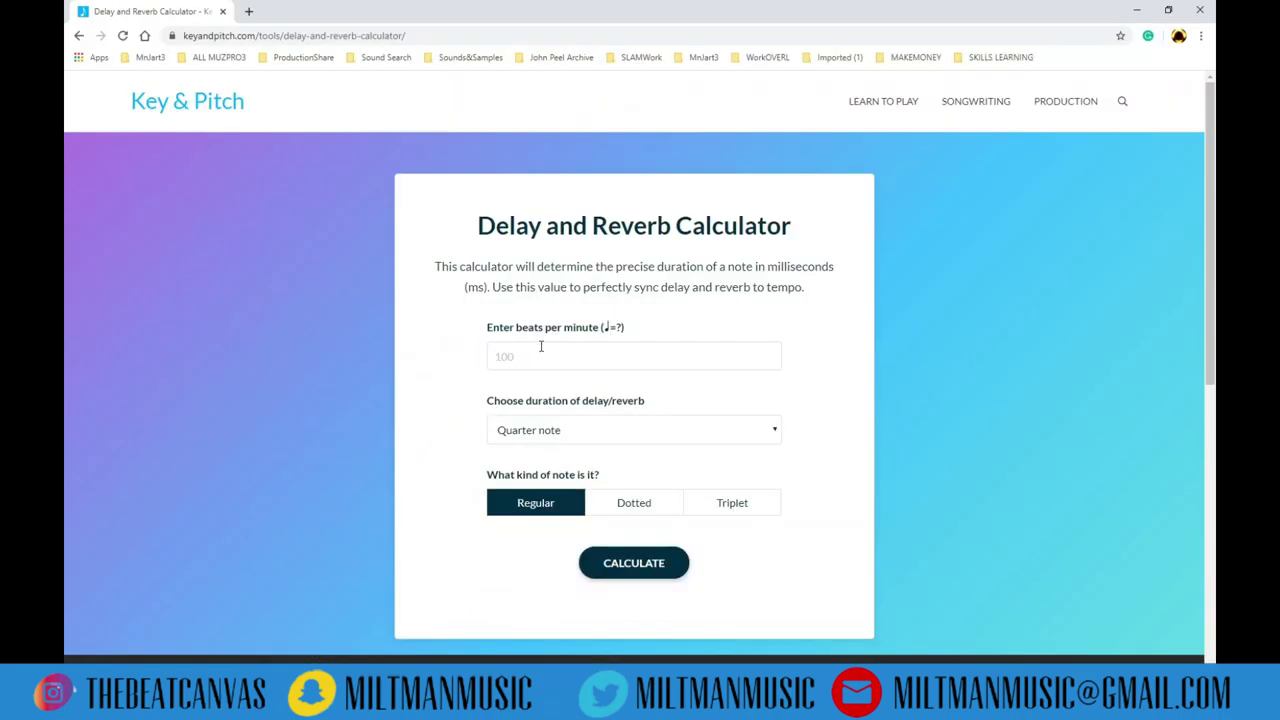
# - Switch to the browser and calculate the regular quarter-note duration at 114 BPM in Key & Pitch's Delay and Reverb Calculator
pyautogui.click(549, 355)
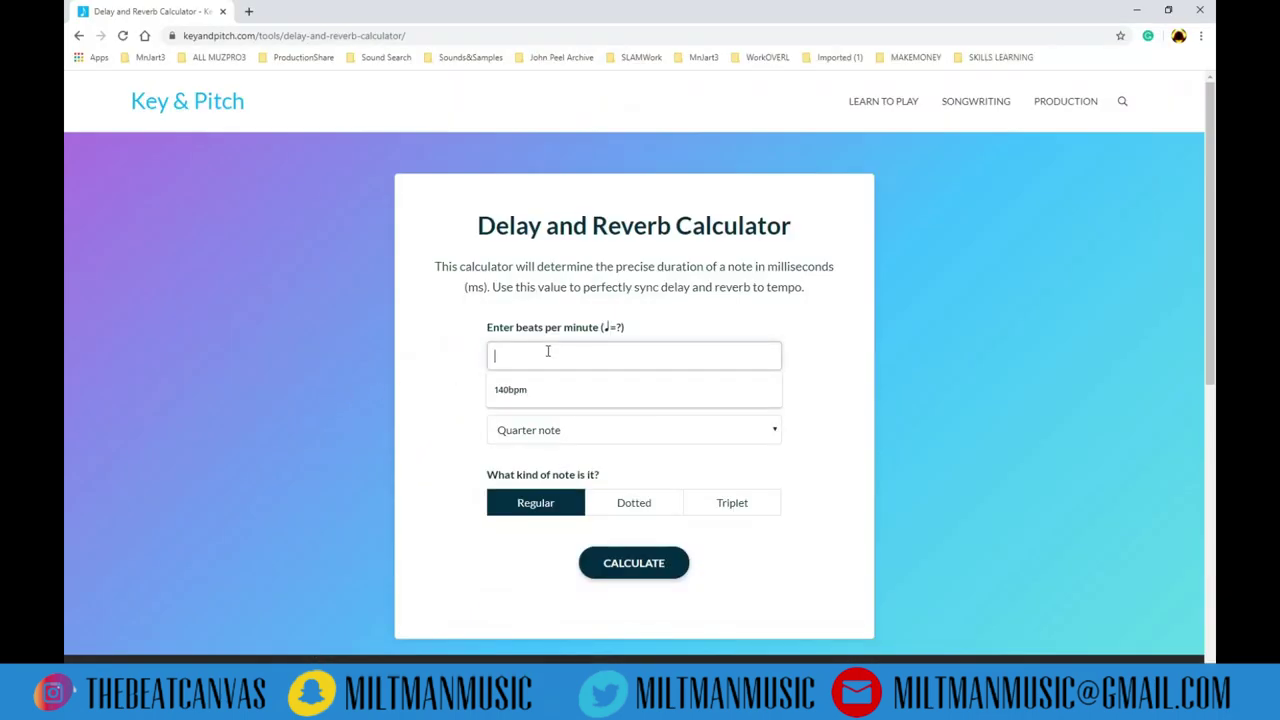
pyautogui.write('114')
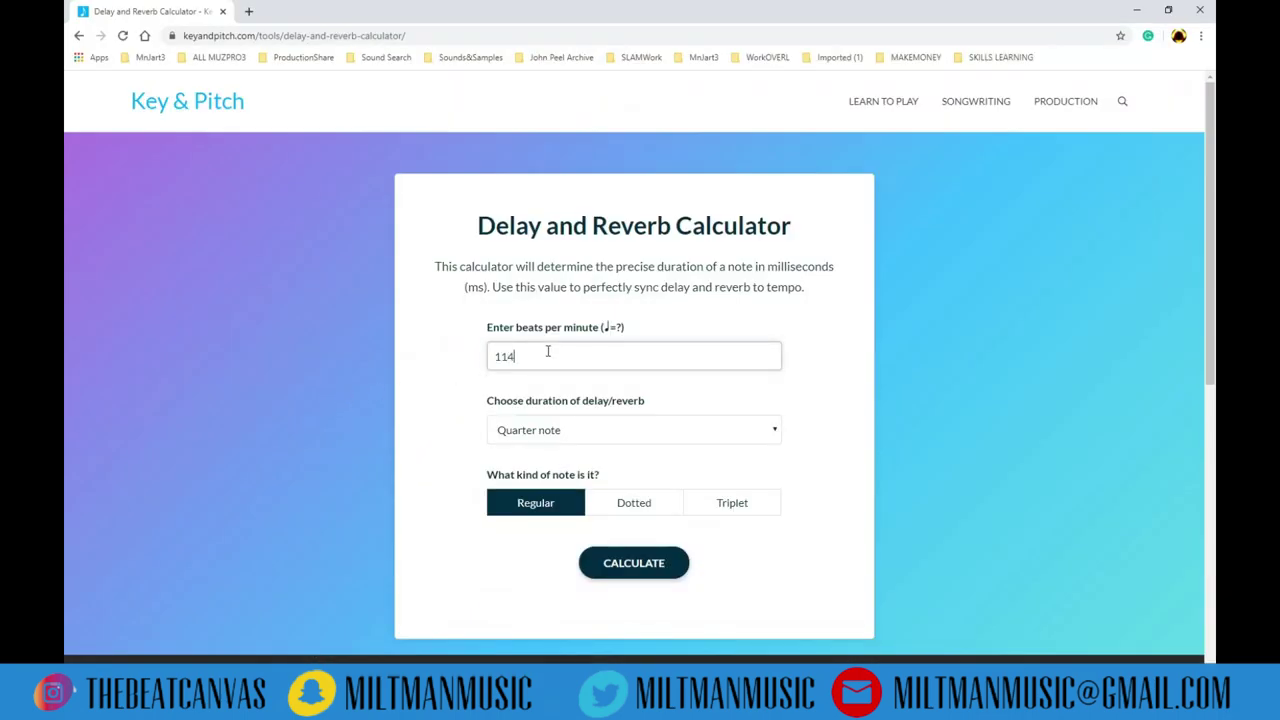
pyautogui.click(770, 432)
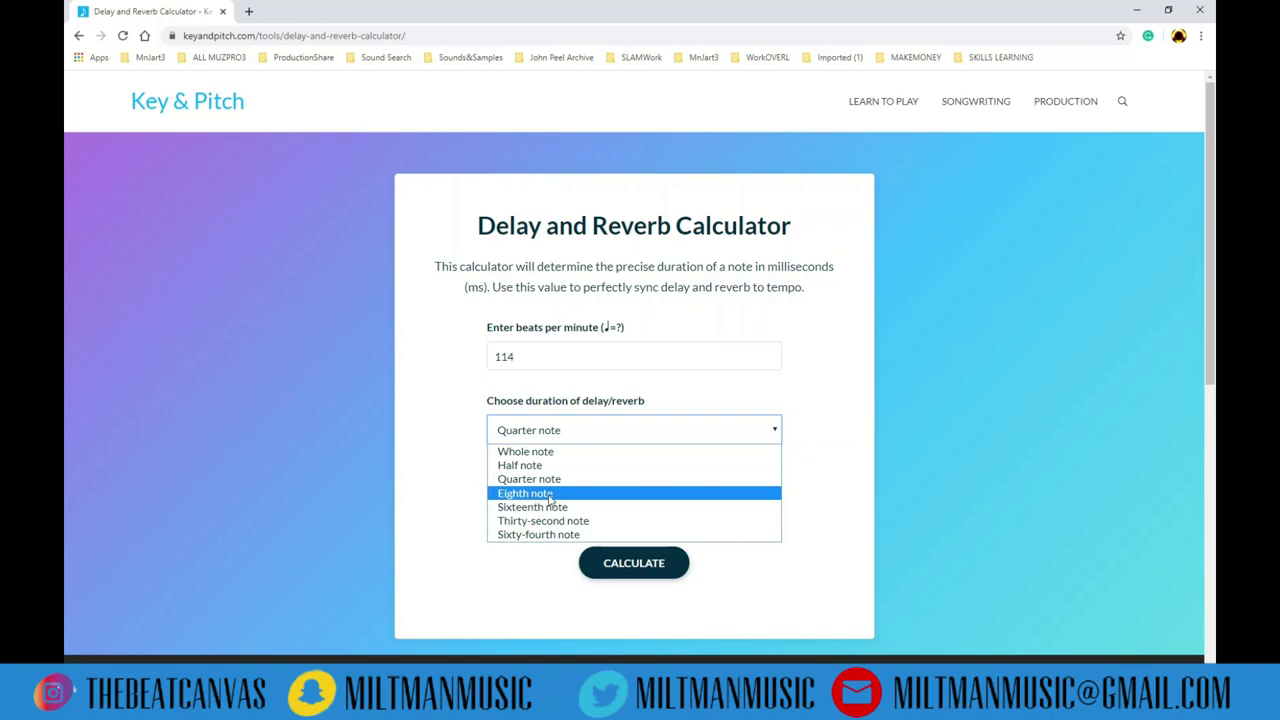
pyautogui.click(580, 478)
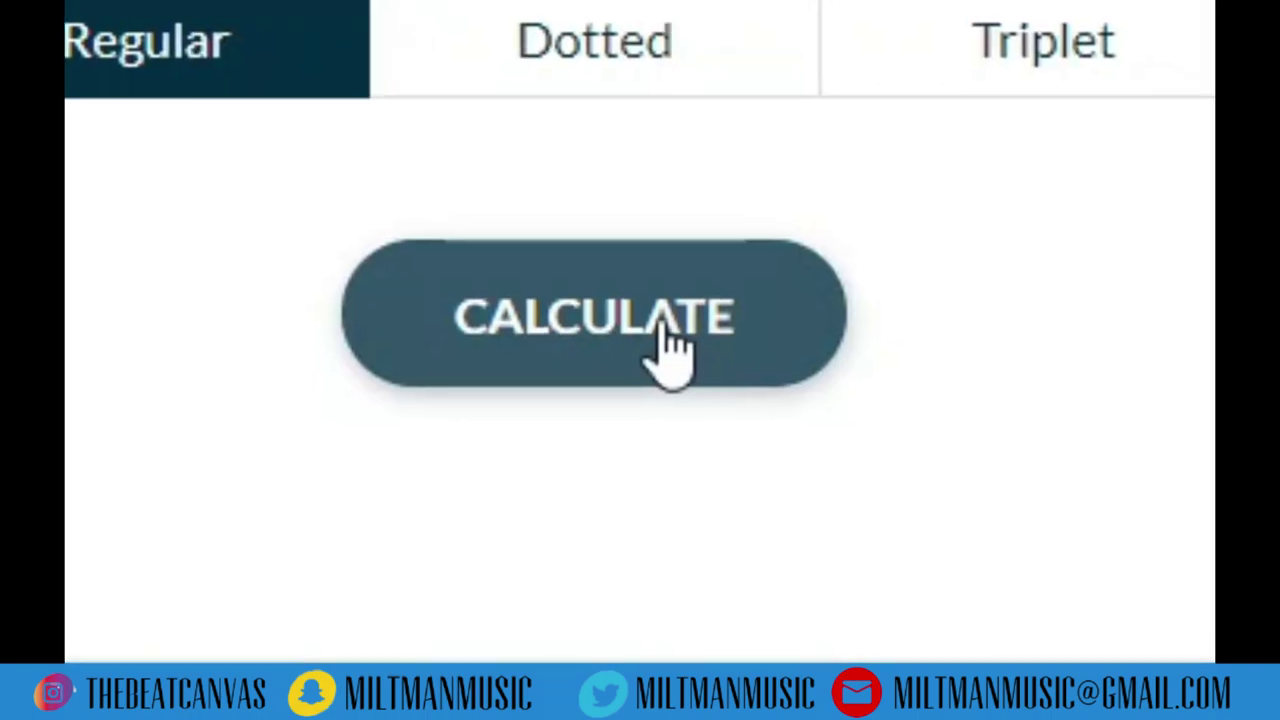
pyautogui.click(657, 562)
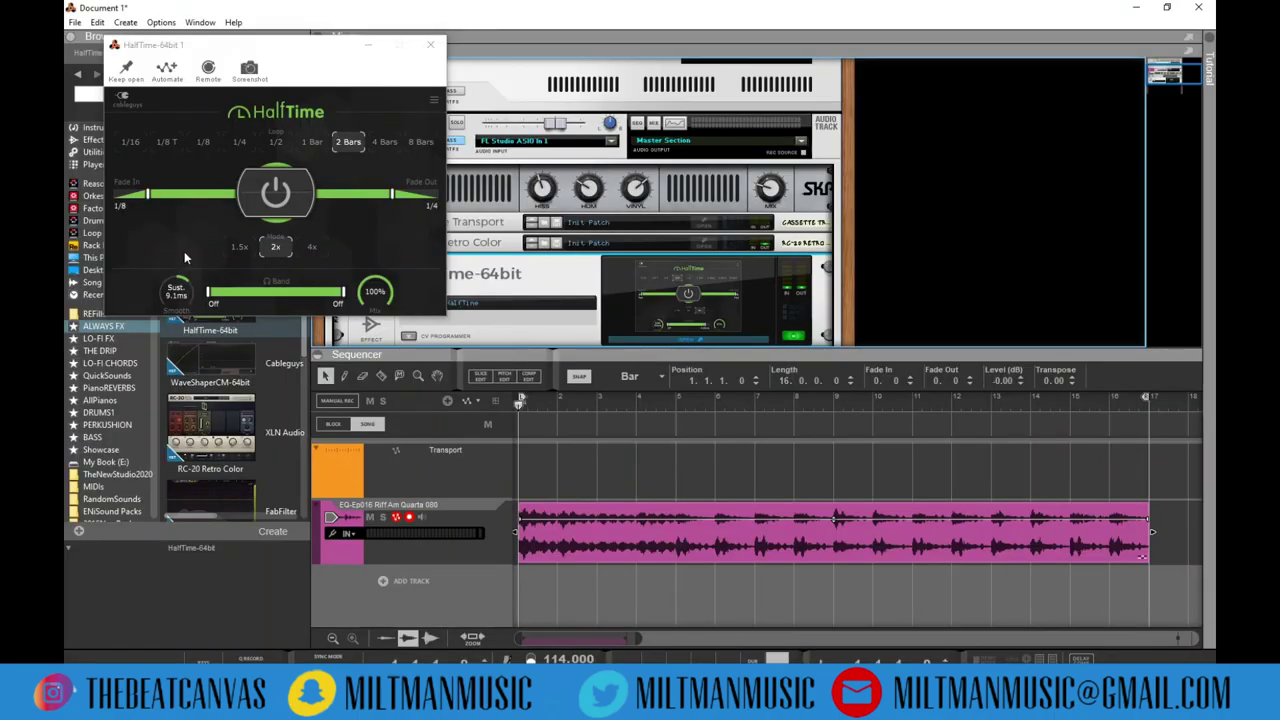
# - Set HalfTime's smoothing to Swell 500 ms and limit its band to 44.0 Hz–16.9 kHz
pyautogui.moveTo(176, 291); pyautogui.dragTo(176, 275)
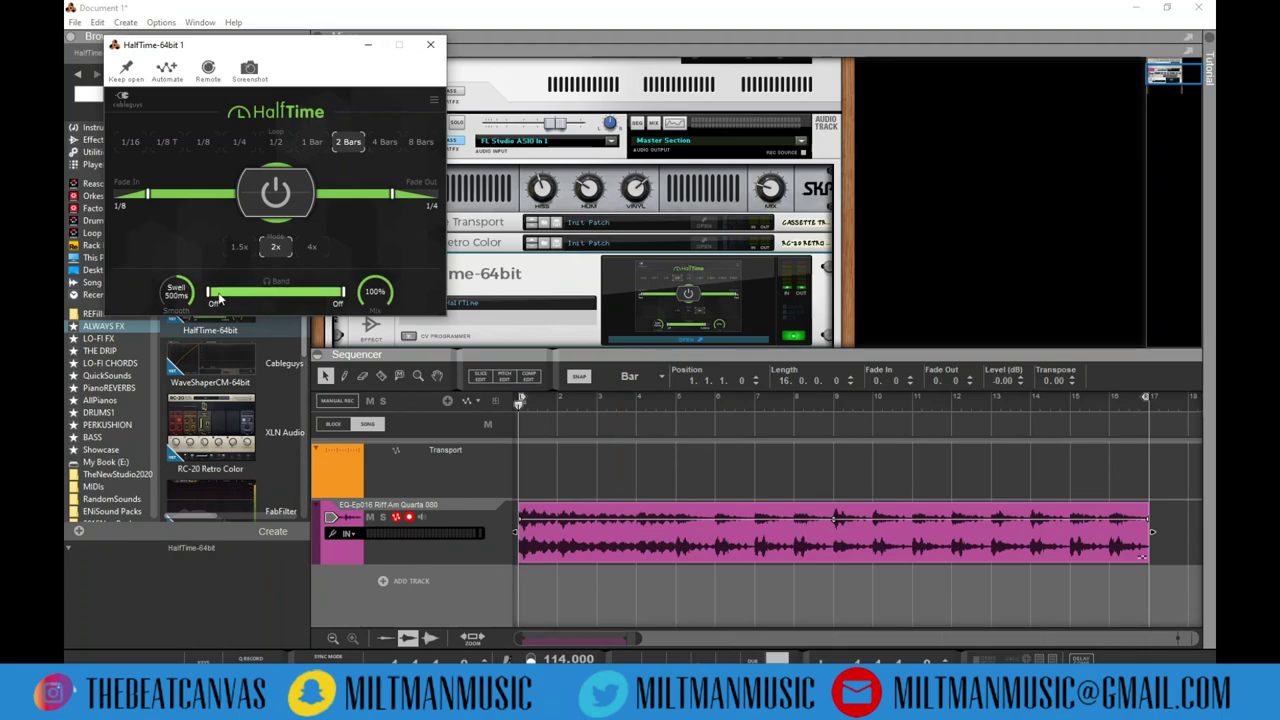
pyautogui.moveTo(211, 300); pyautogui.dragTo(219, 296)
pyautogui.moveTo(343, 296); pyautogui.dragTo(343, 293)
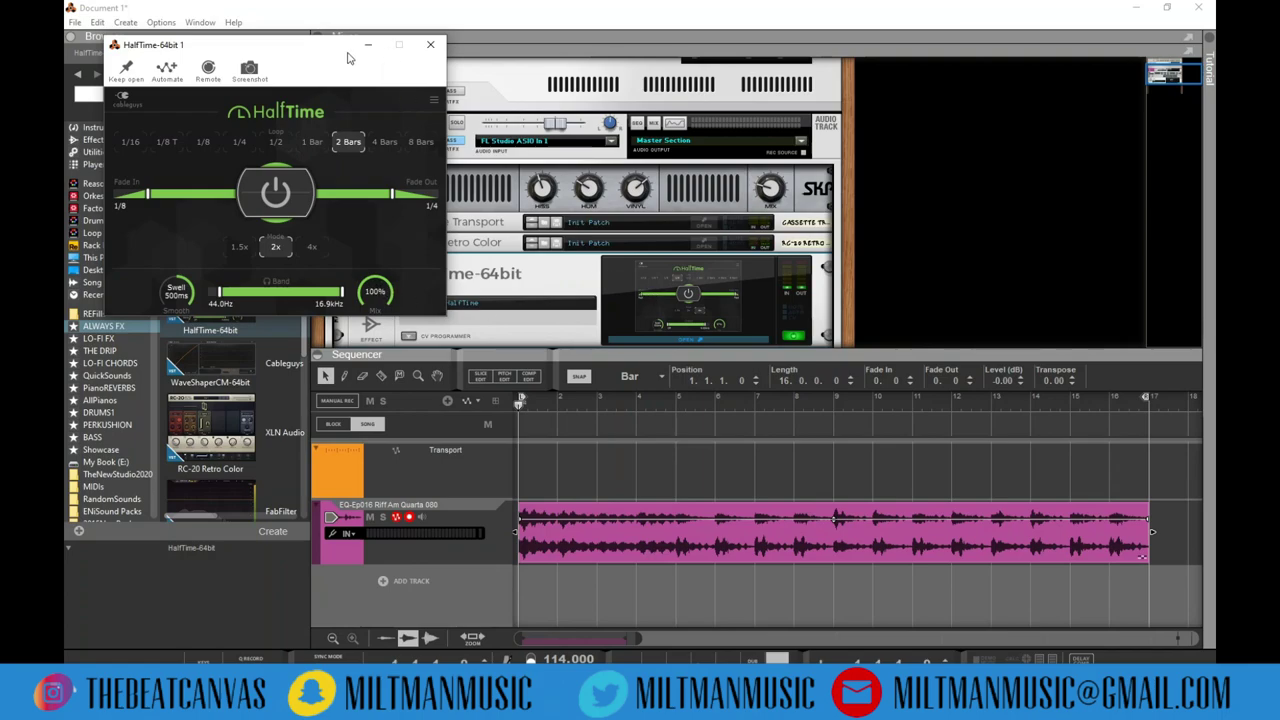
# - Turn off the audio track's insert FX bypass and play the riff with the HalfTime window open clear of the device names
pyautogui.moveTo(300, 44); pyautogui.dragTo(219, 70)
pyautogui.click(355, 117)
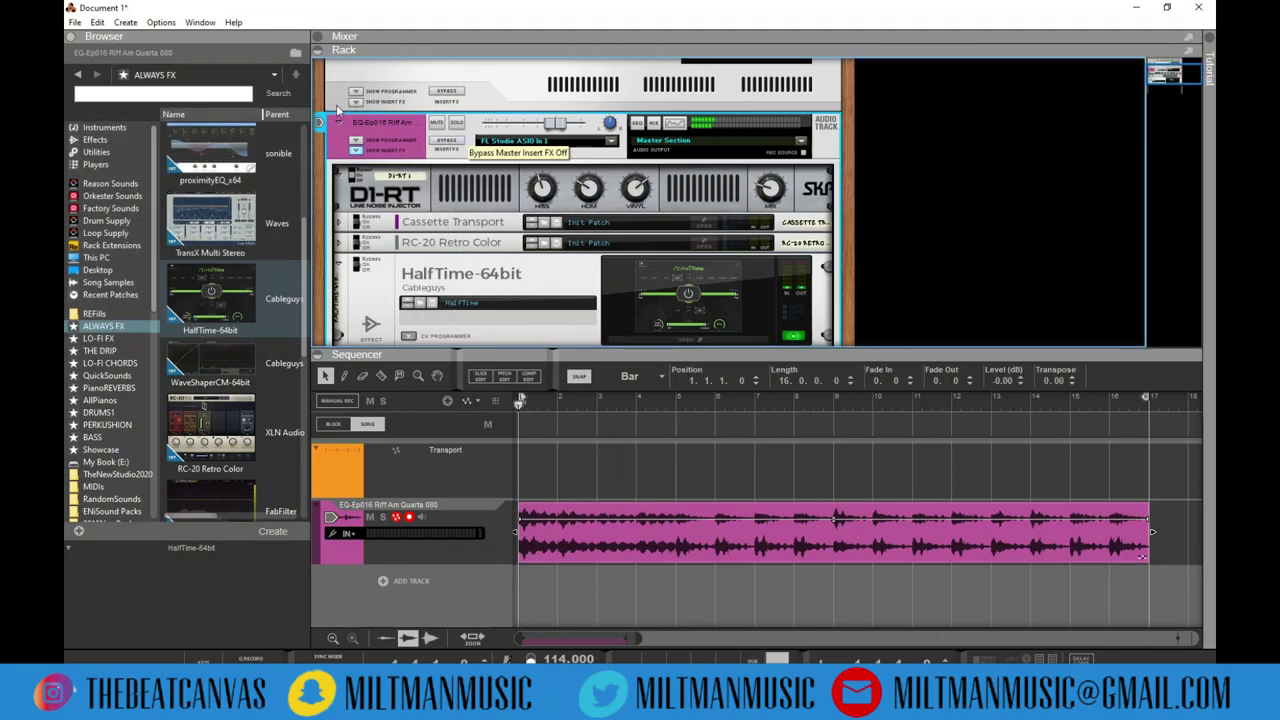
pyautogui.click(718, 300)
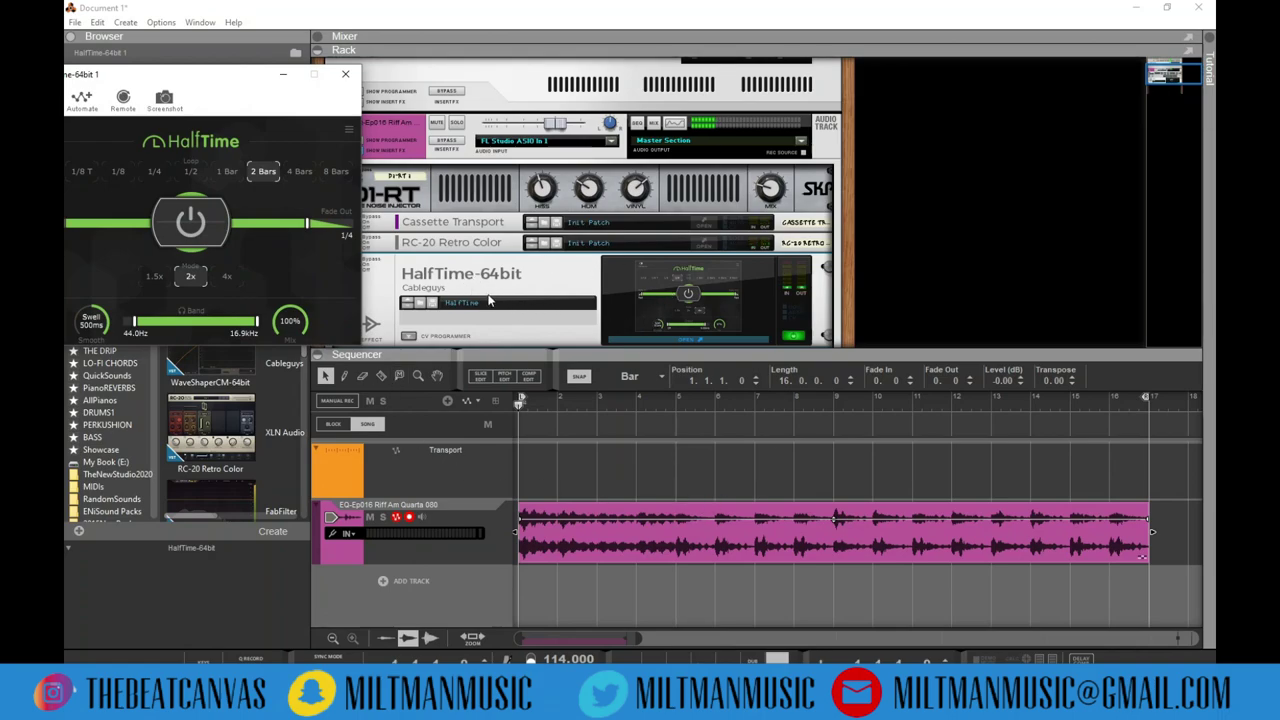
pyautogui.press('space')
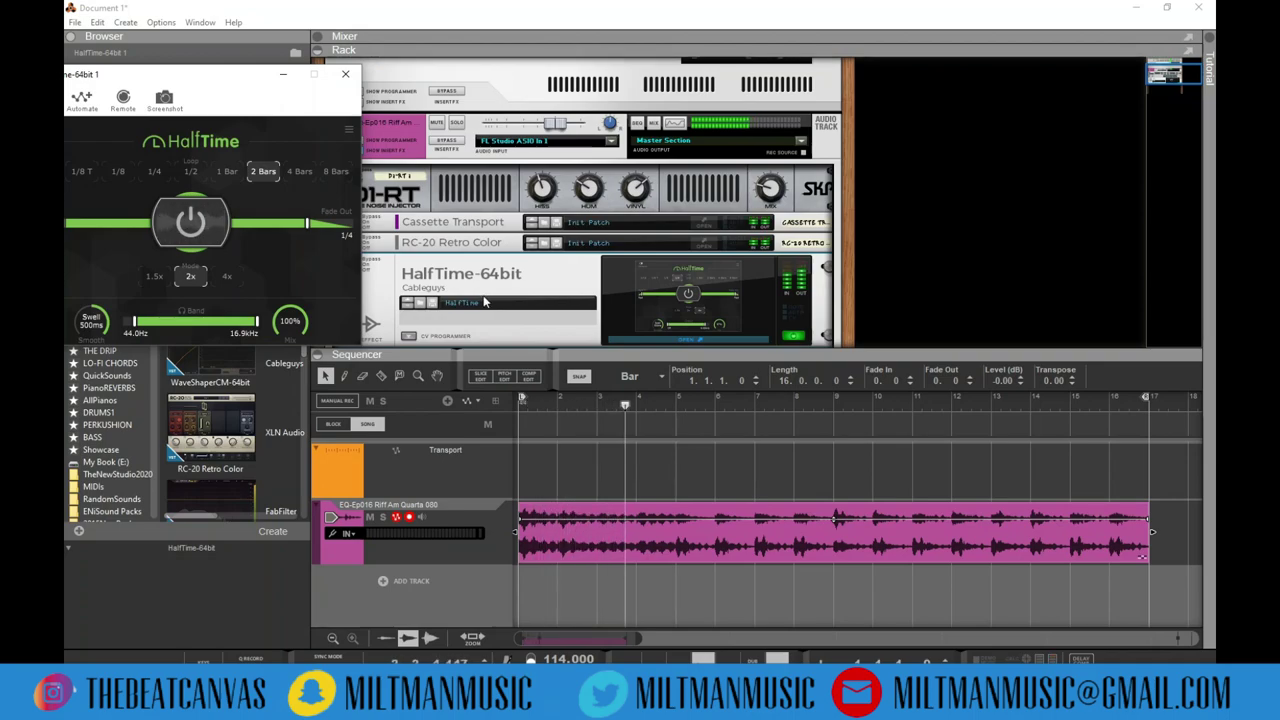
pyautogui.moveTo(206, 79); pyautogui.dragTo(891, 90)
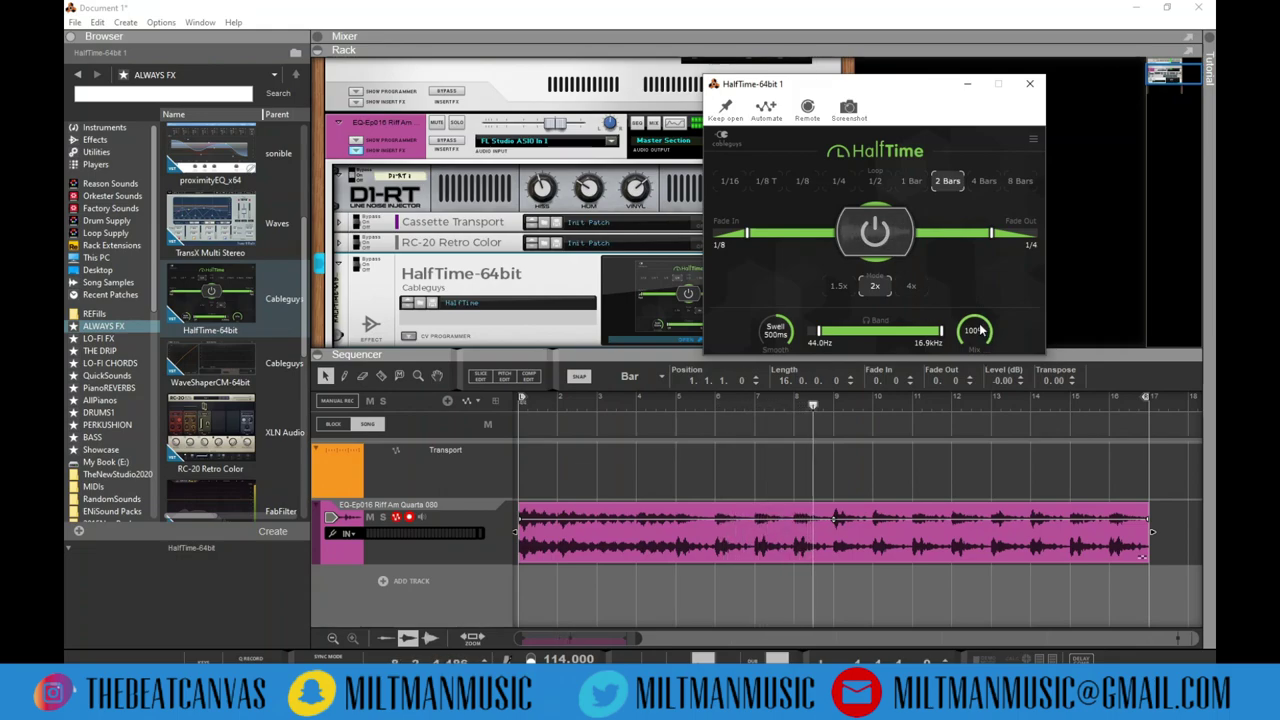
# - Set HalfTime's upper band limit to 1.35 kHz and its mix to 90% during playback, and close its interface
pyautogui.moveTo(980, 330); pyautogui.dragTo(980, 361)
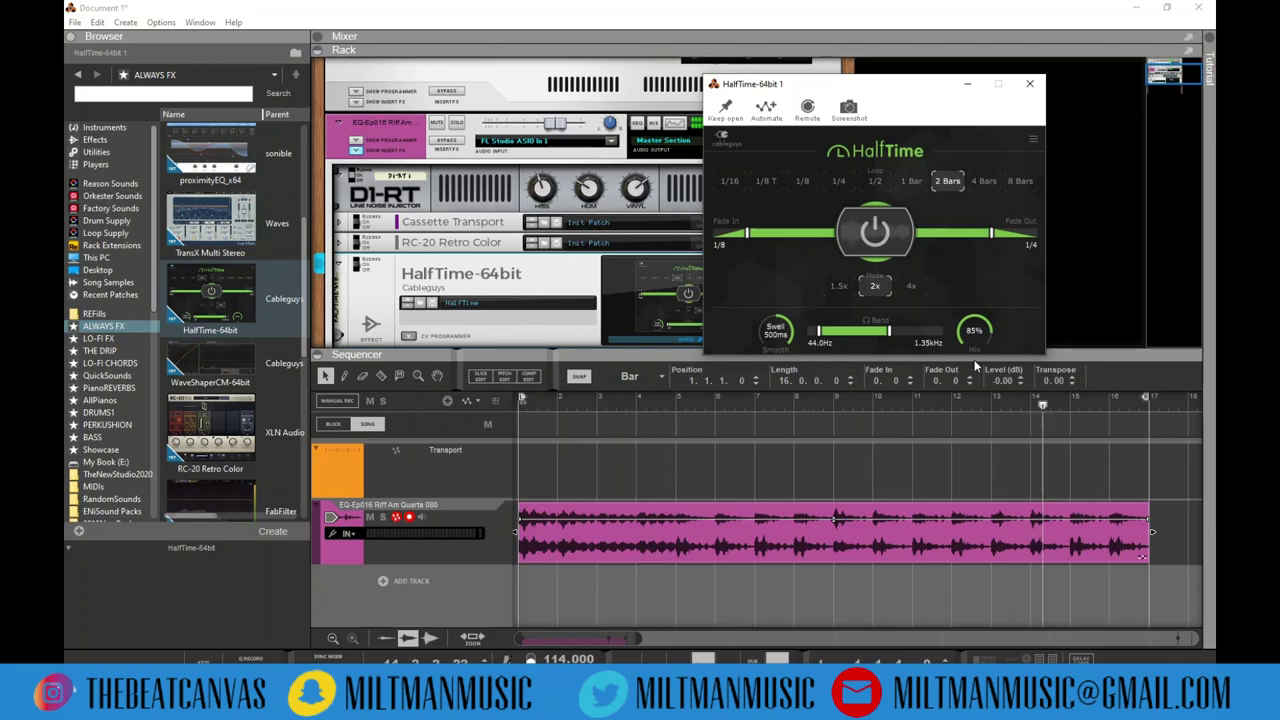
pyautogui.moveTo(978, 344); pyautogui.dragTo(978, 338)
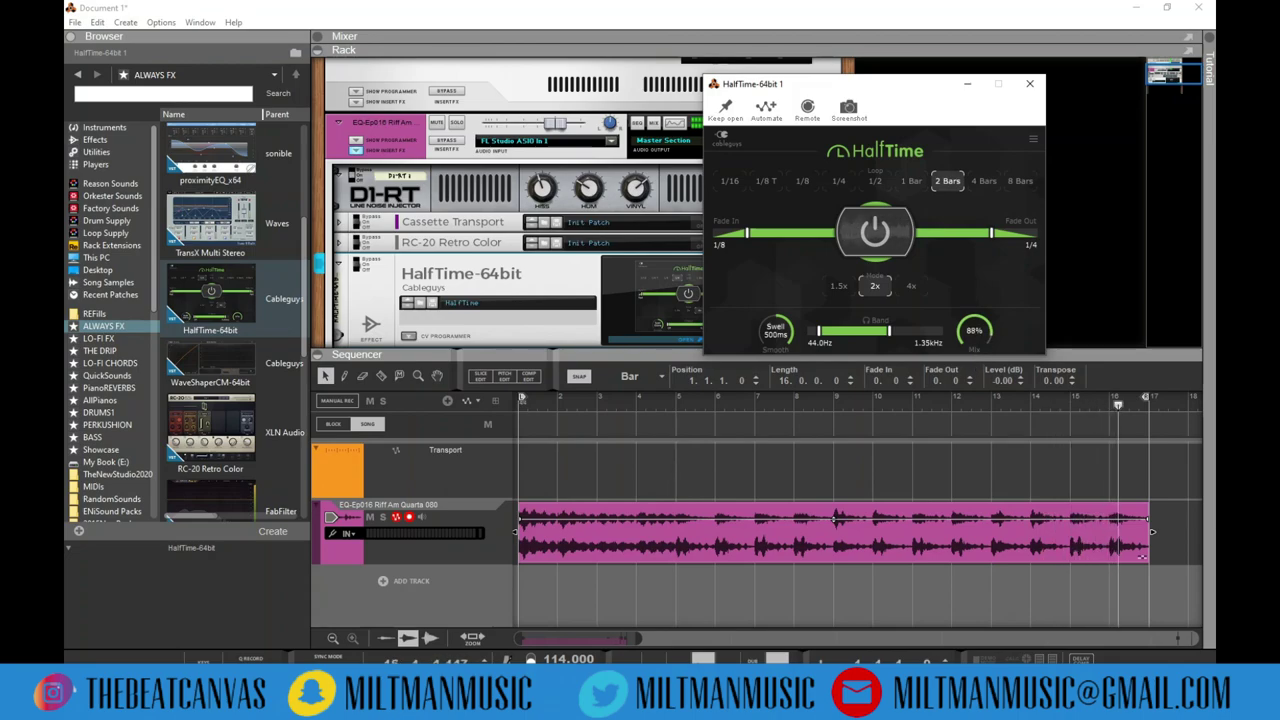
pyautogui.moveTo(978, 338); pyautogui.dragTo(985, 340)
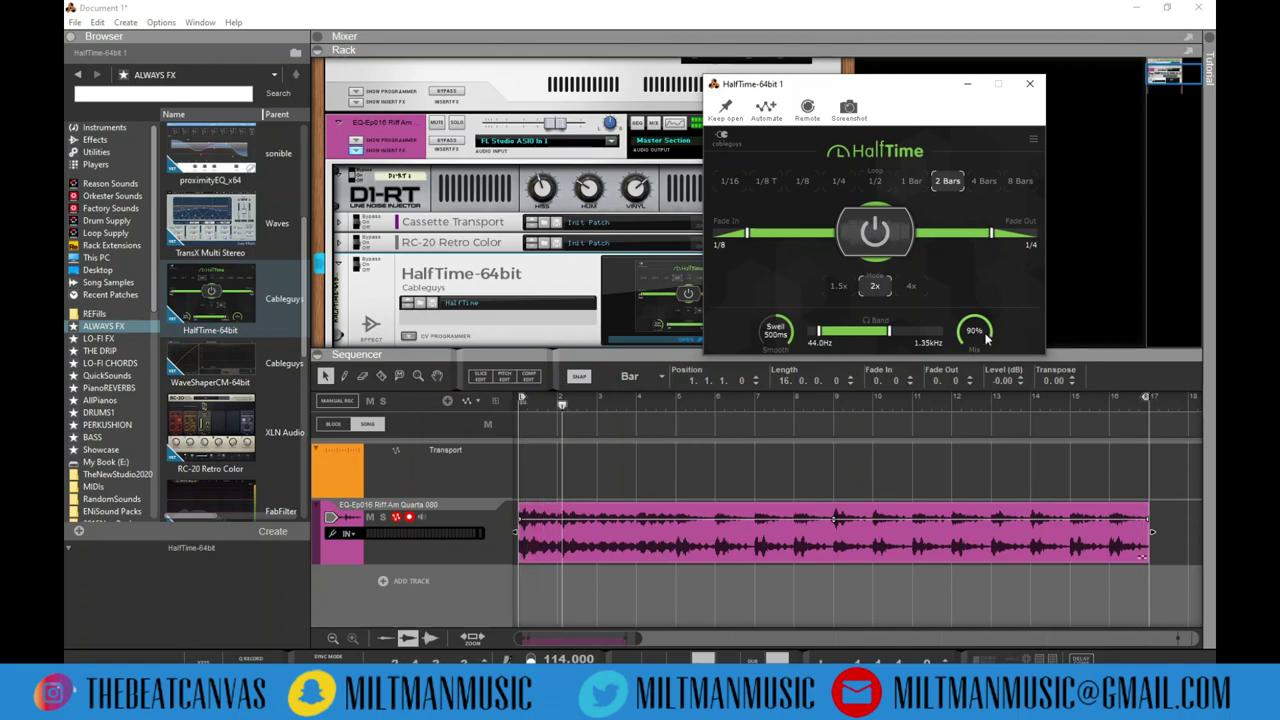
pyautogui.click(1031, 85)
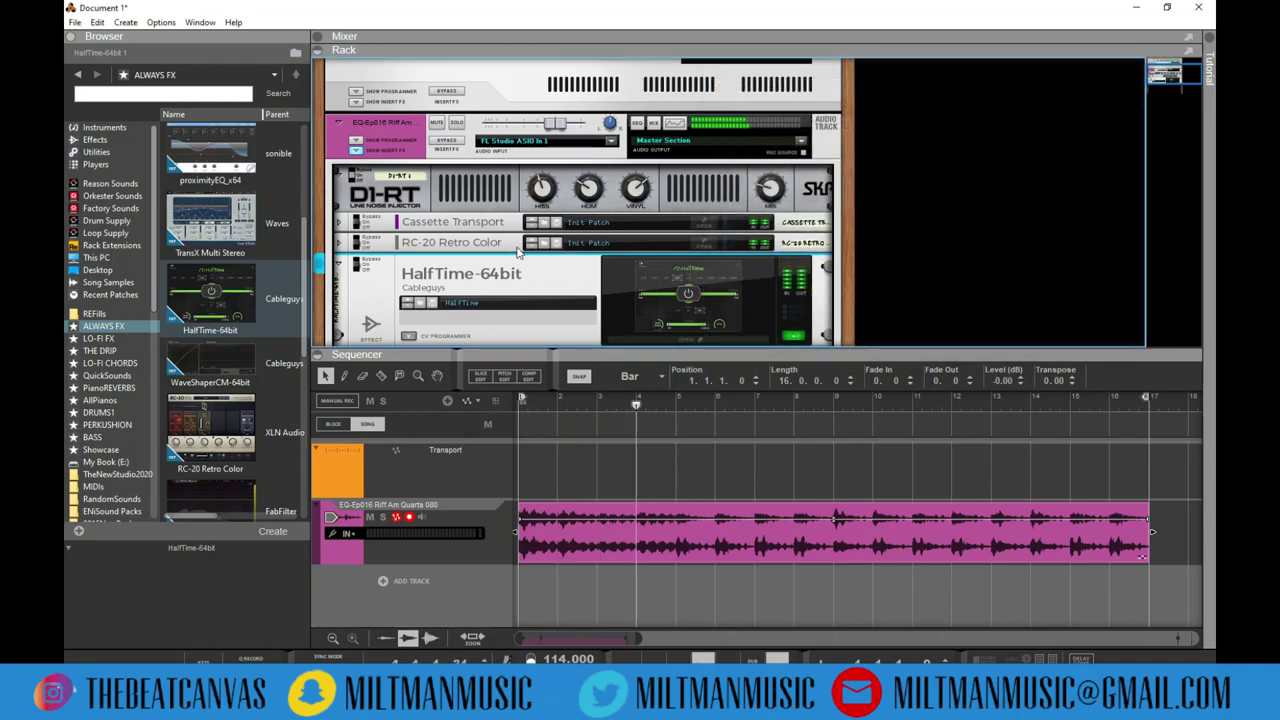
# - Open Cassette Transport during playback and stop and restart its tape twice to audition the effect with HalfTime
pyautogui.click(703, 225)
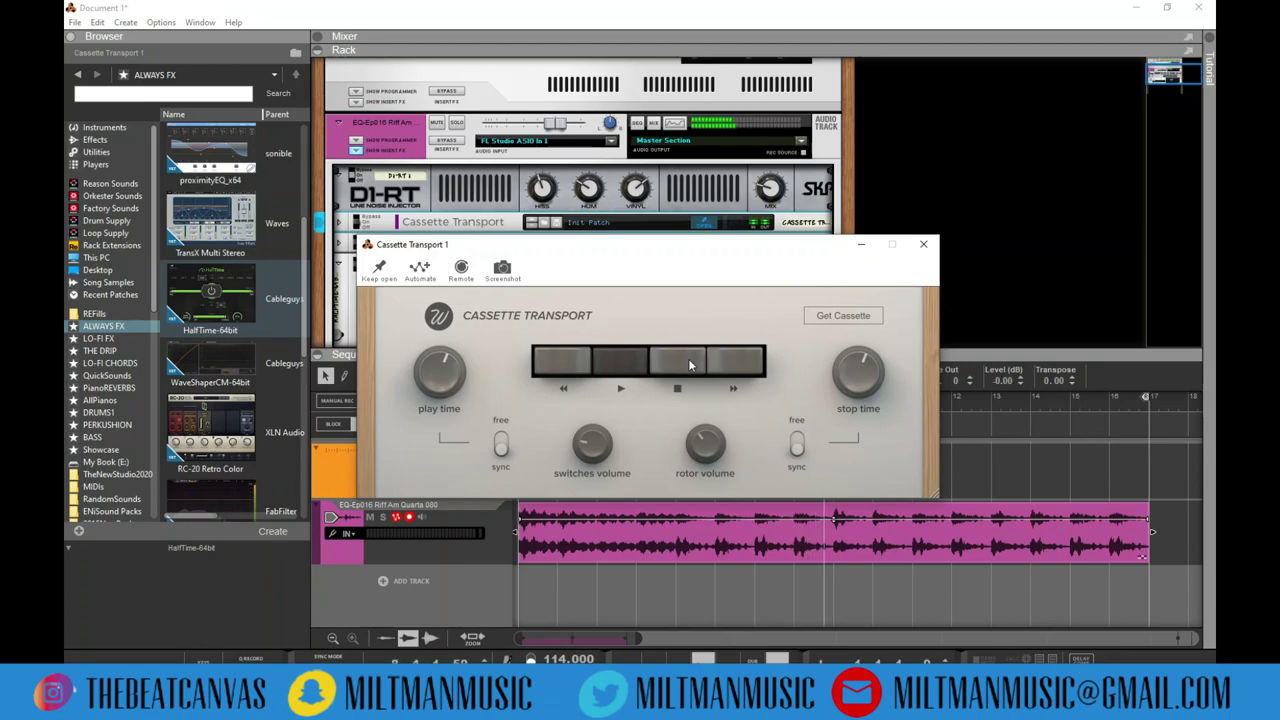
pyautogui.click(688, 362)
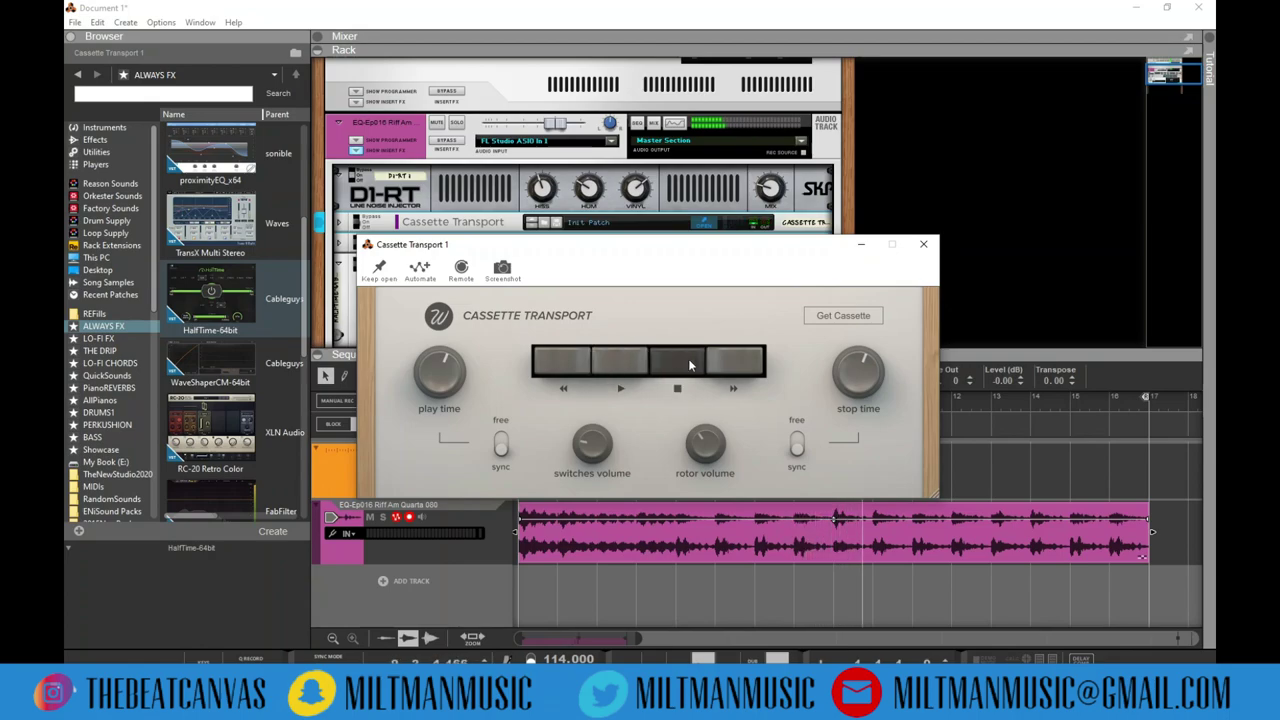
pyautogui.click(628, 367)
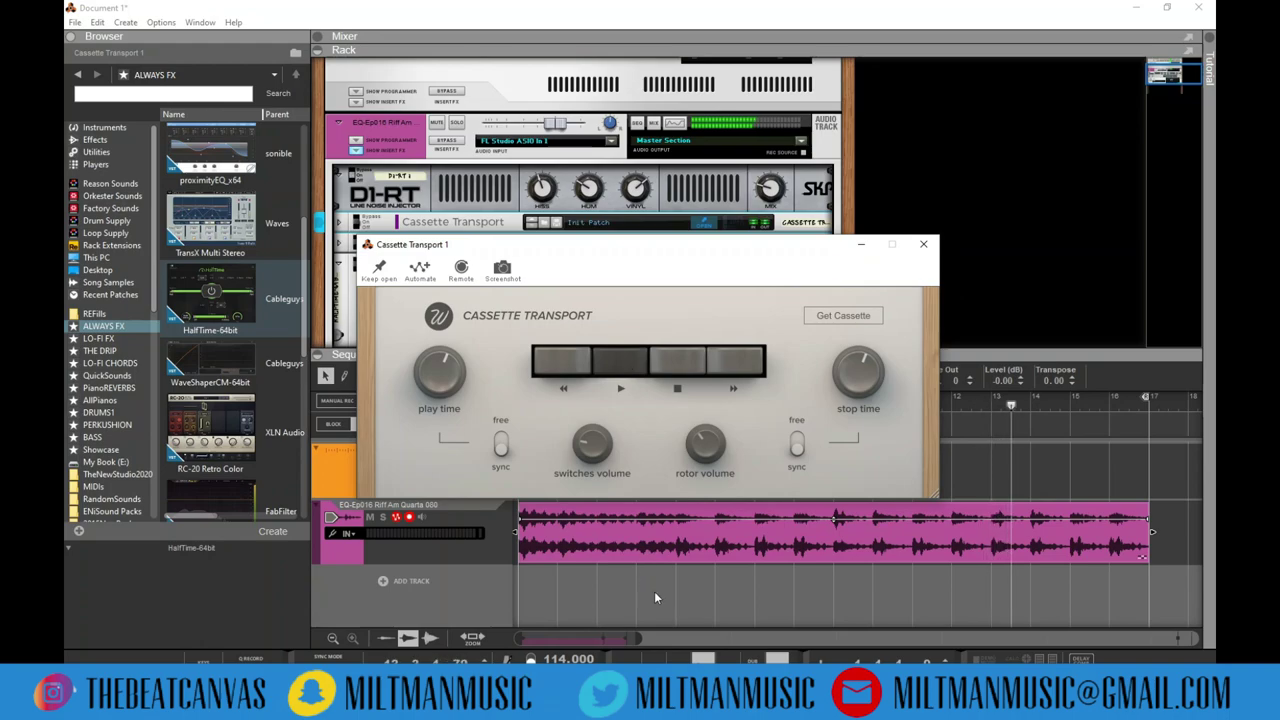
pyautogui.click(1000, 250)
pyautogui.click(668, 362)
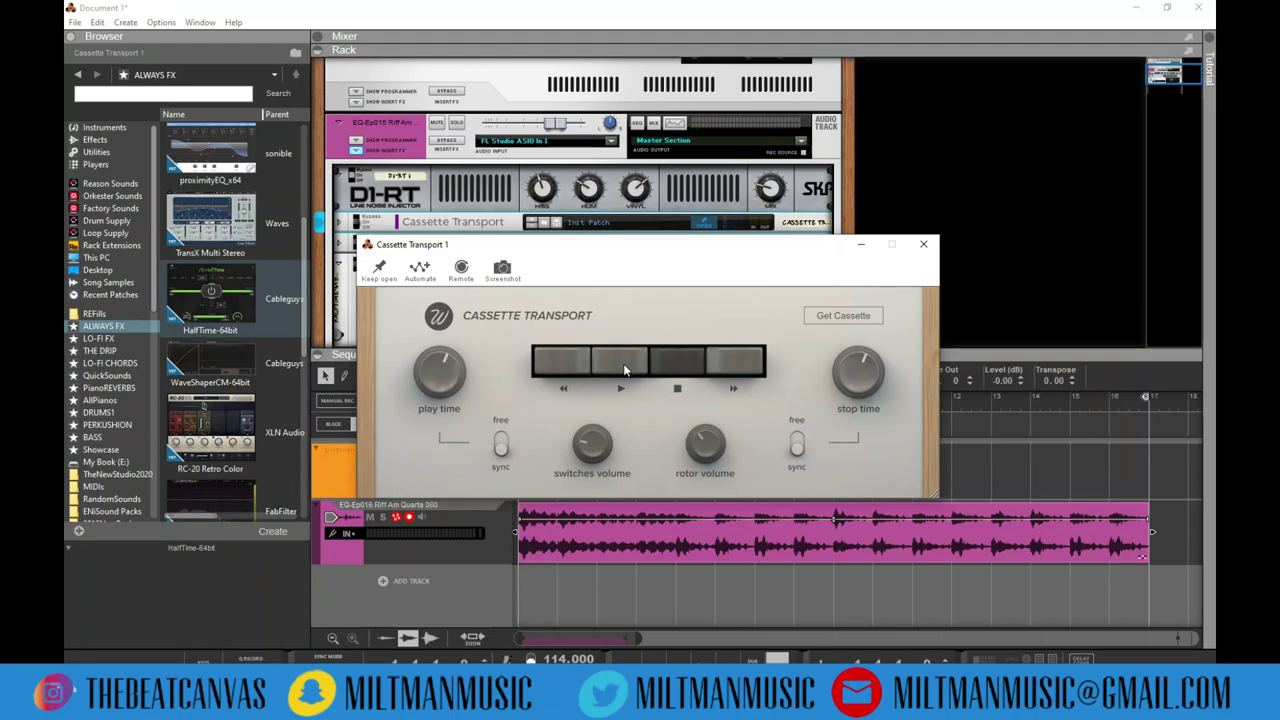
pyautogui.click(623, 363)
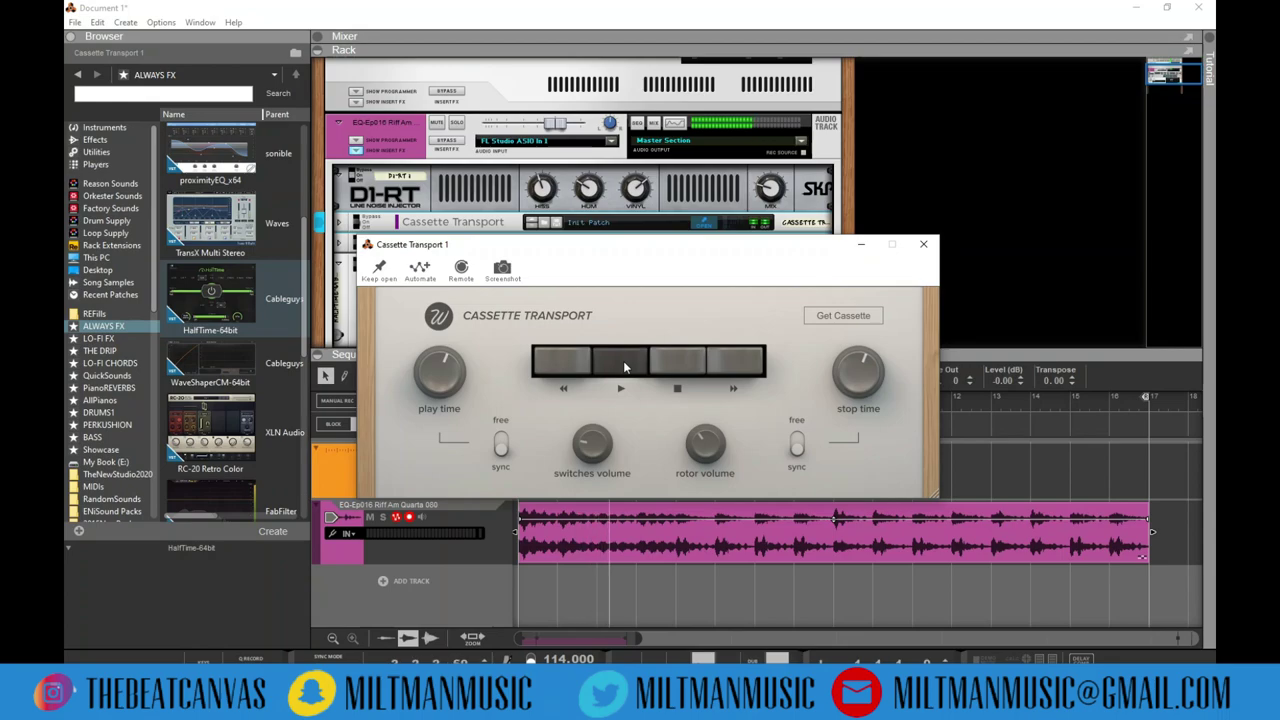
# - Close Cassette Transport and briefly open HalfTime to check its settings
pyautogui.click(923, 244)
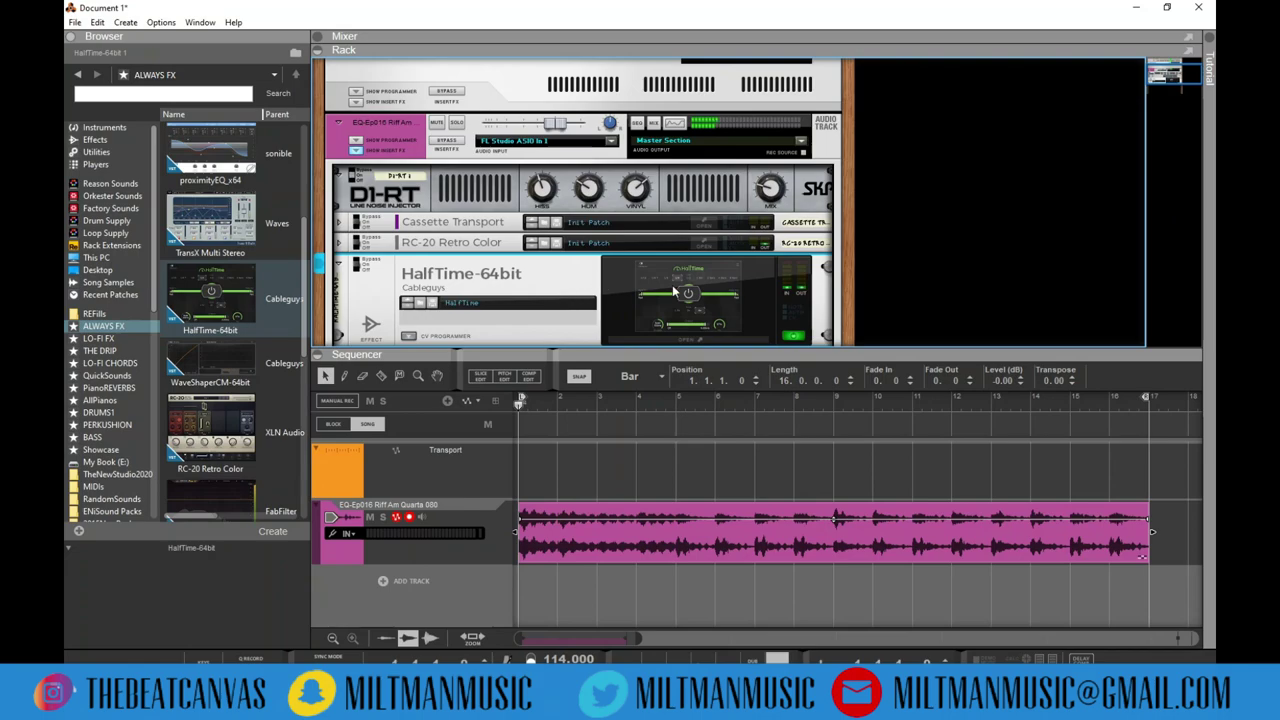
pyautogui.click(676, 291)
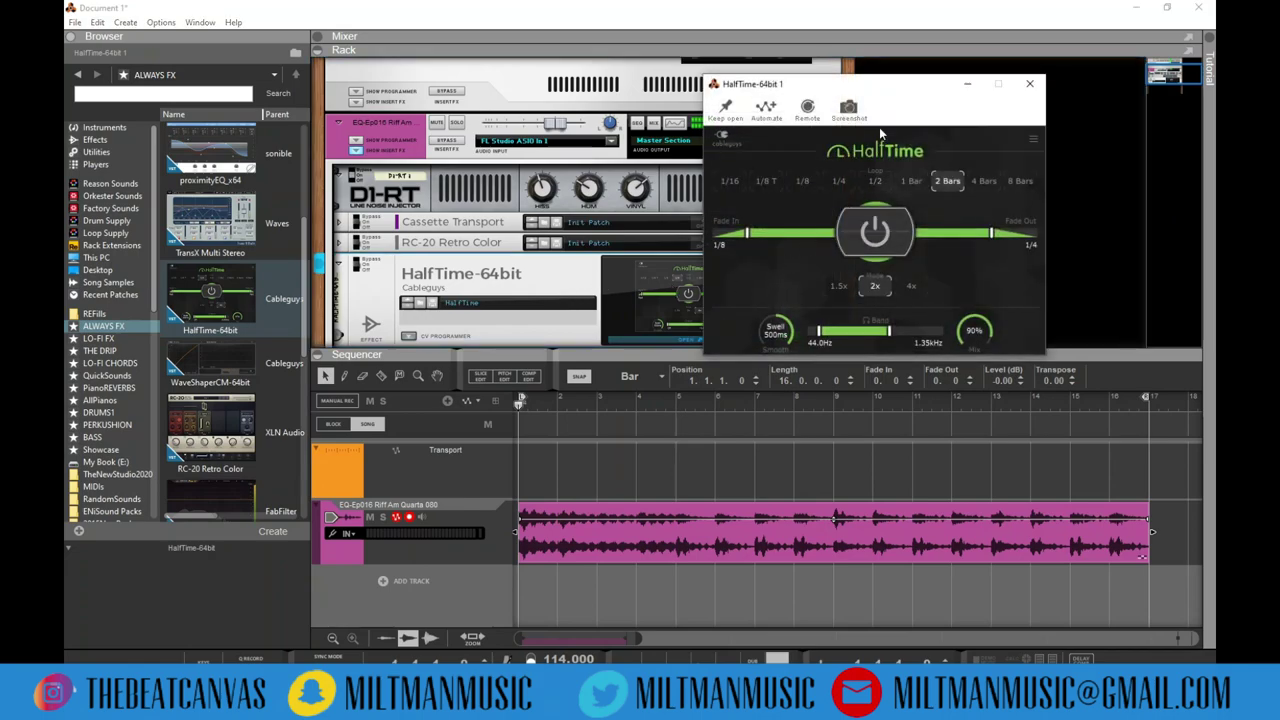
pyautogui.click(1030, 86)
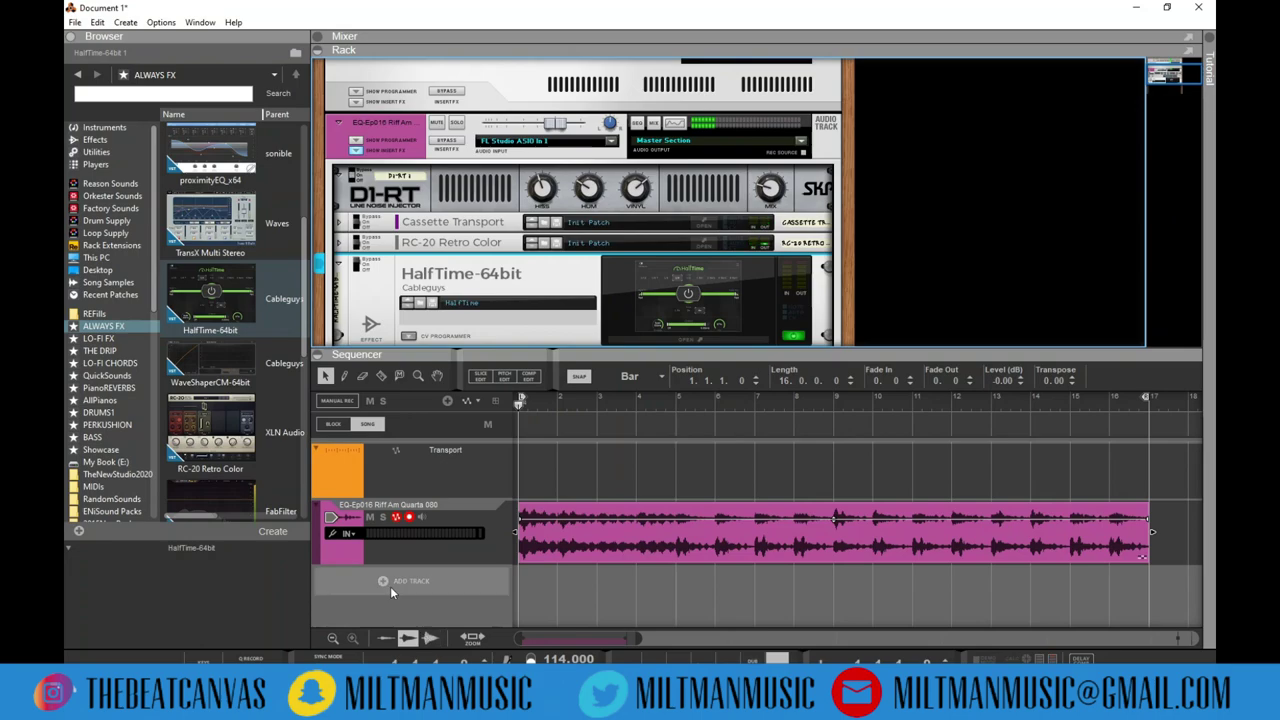
# - Enable the riff track as a recording source and add an audio track named EP riff_114bpm_Lofi80
pyautogui.click(807, 154)
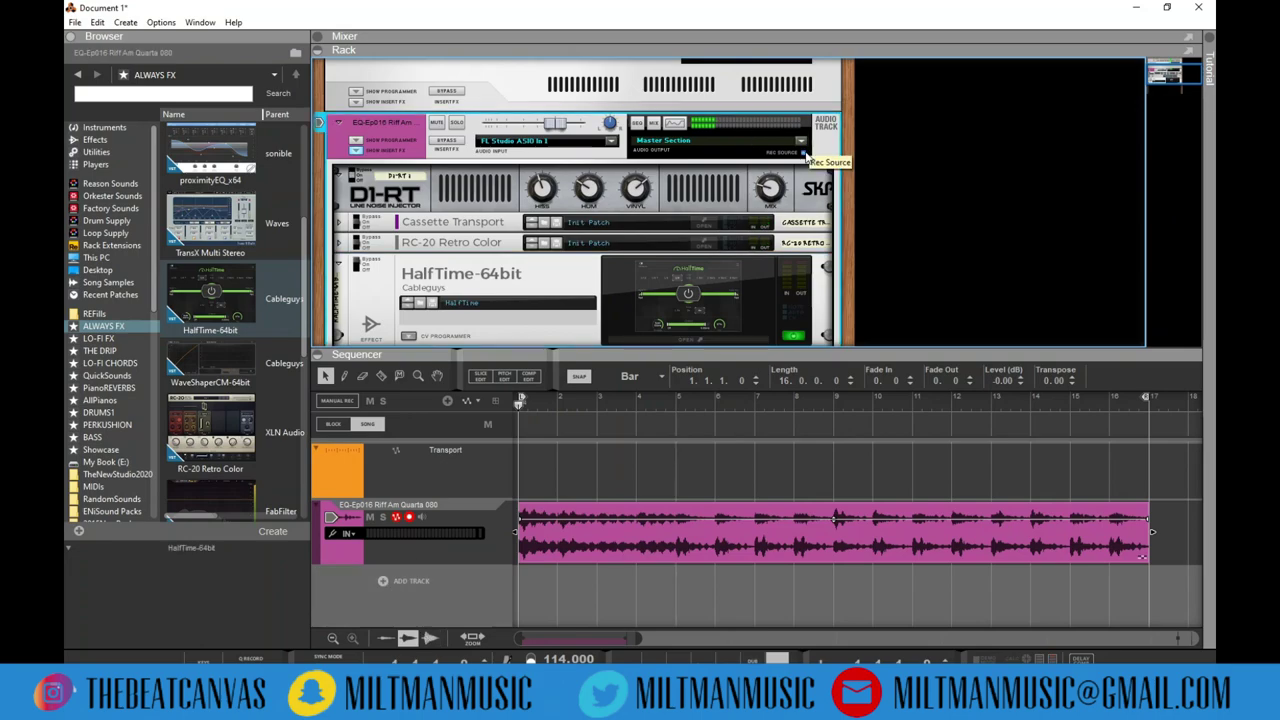
pyautogui.click(411, 580)
pyautogui.click(440, 584)
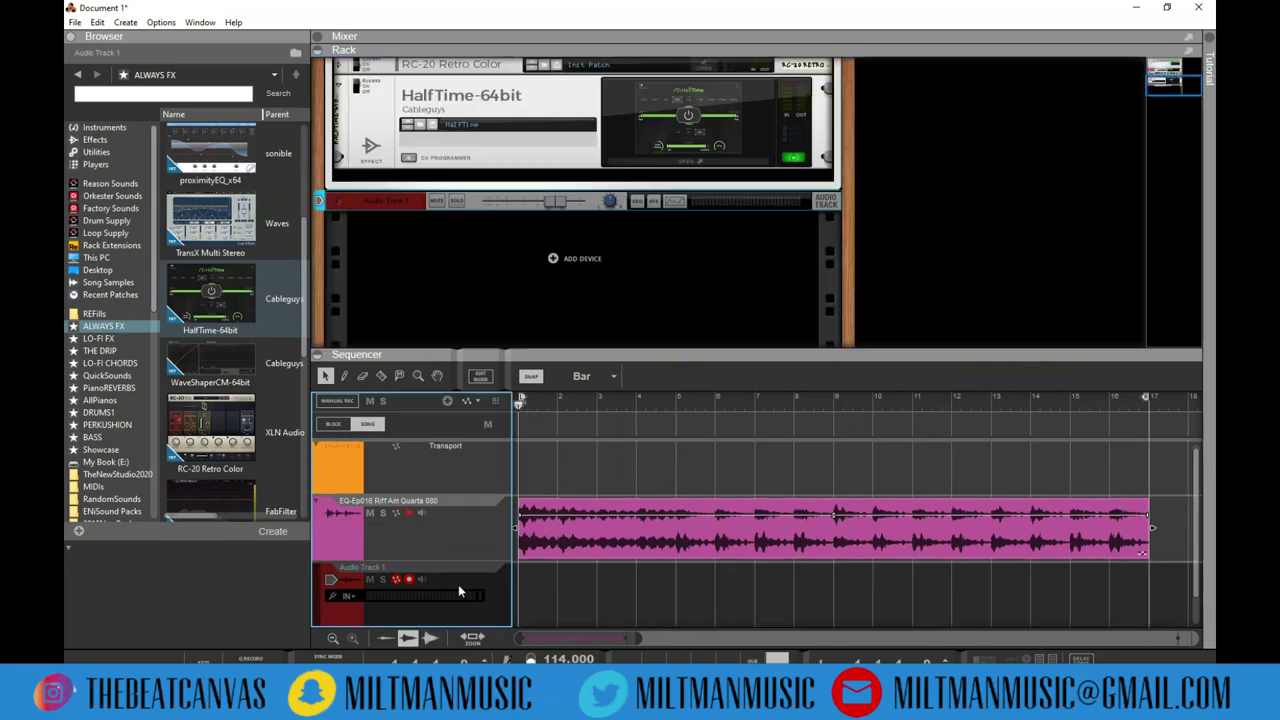
pyautogui.doubleClick(364, 567)
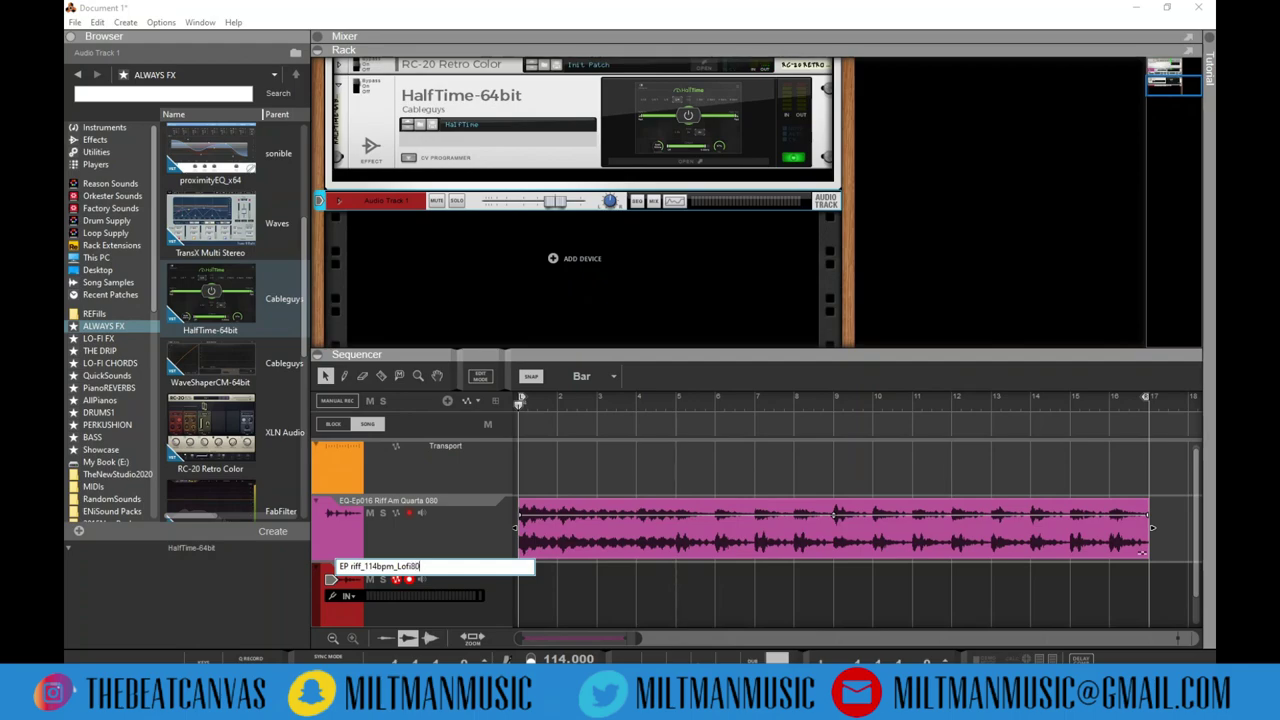
pyautogui.press('Return')
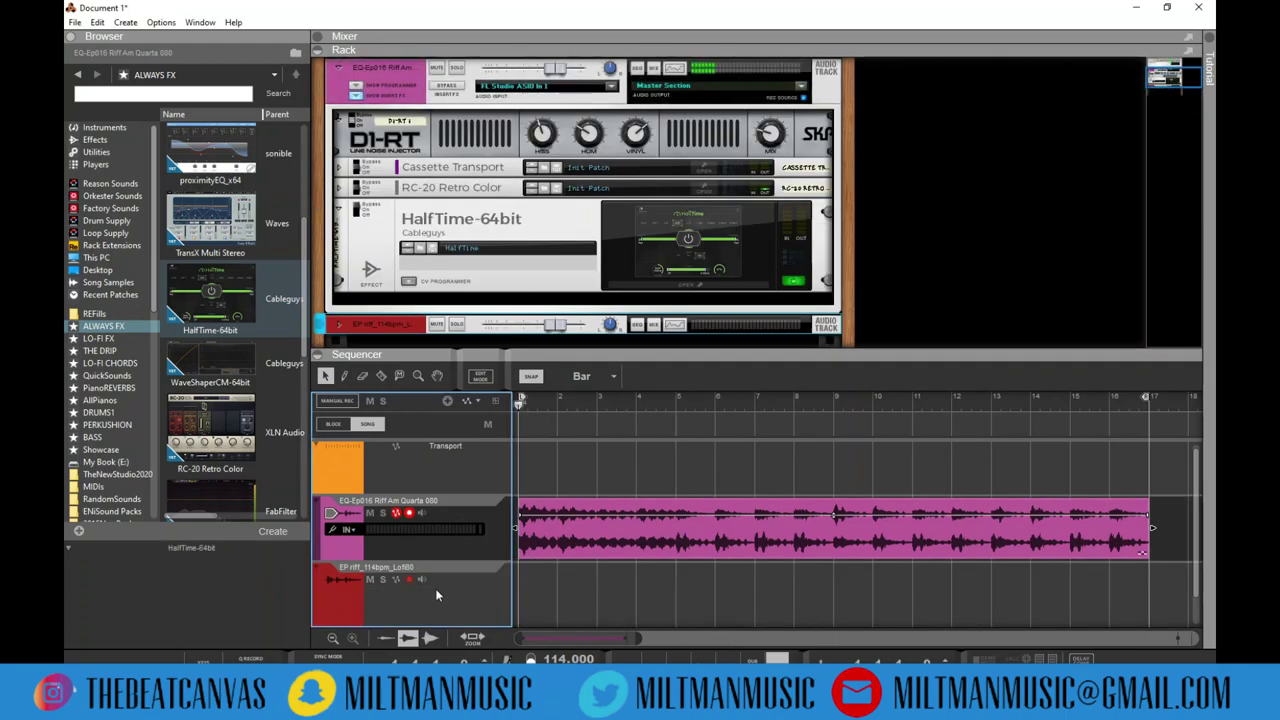
# - Set the new audio track's stereo input to EQ-Ep016 Riff Am Quarta 080
pyautogui.scroll(-1, 439, 584)
pyautogui.click(349, 564)
pyautogui.click(387, 593)
pyautogui.click(350, 566)
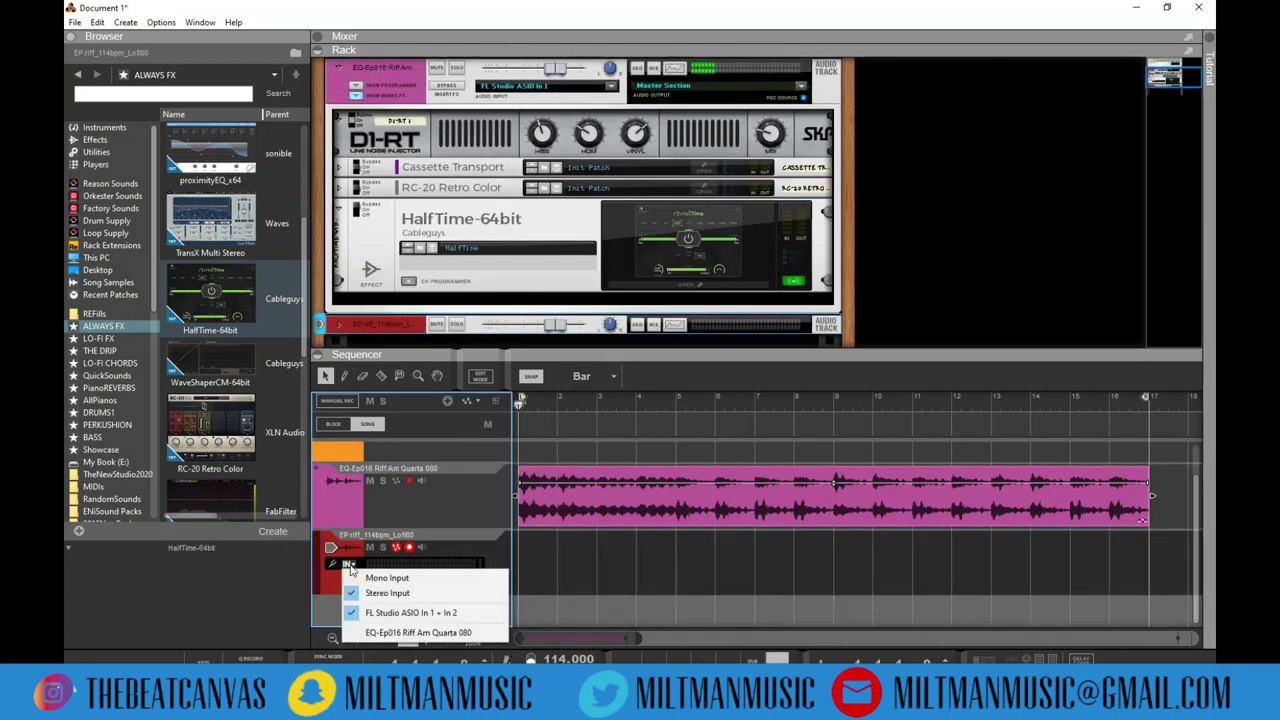
pyautogui.click(413, 633)
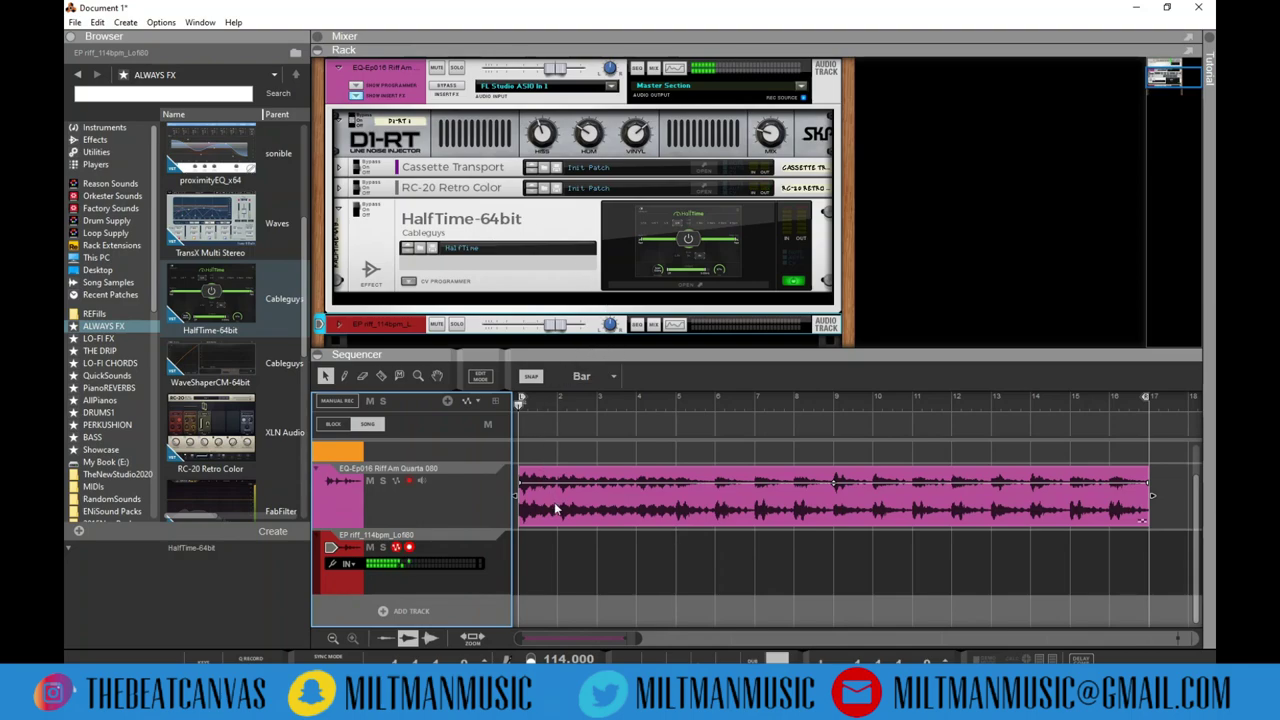
# - Move the riff clip to bar 2, place a copy directly after it at bar 18, and extend the loop range over both clips
pyautogui.moveTo(558, 512); pyautogui.dragTo(604, 519)
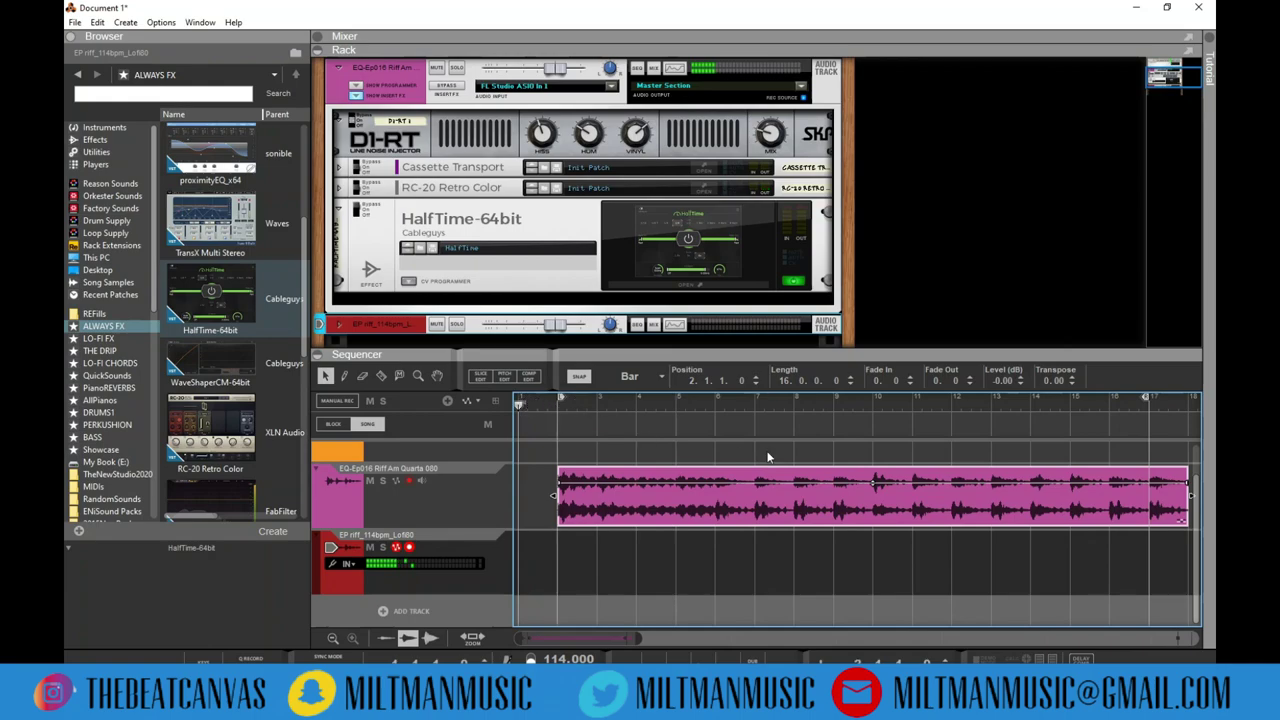
pyautogui.moveTo(1146, 399); pyautogui.dragTo(1182, 401)
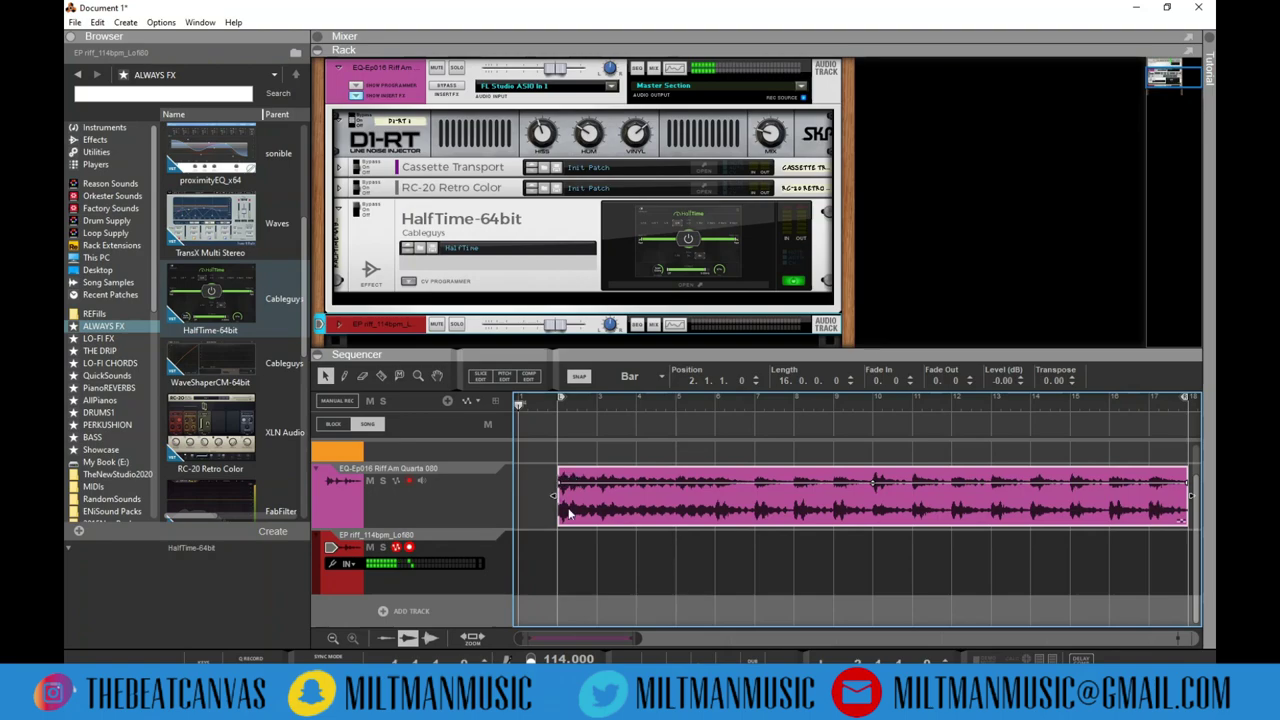
pyautogui.moveTo(1188, 400)
pyautogui.mouseDown()
pyautogui.moveTo(1200, 401)
pyautogui.moveTo(1060, 412)
pyautogui.moveTo(1174, 427)
pyautogui.moveTo(1087, 428)
pyautogui.mouseUp()
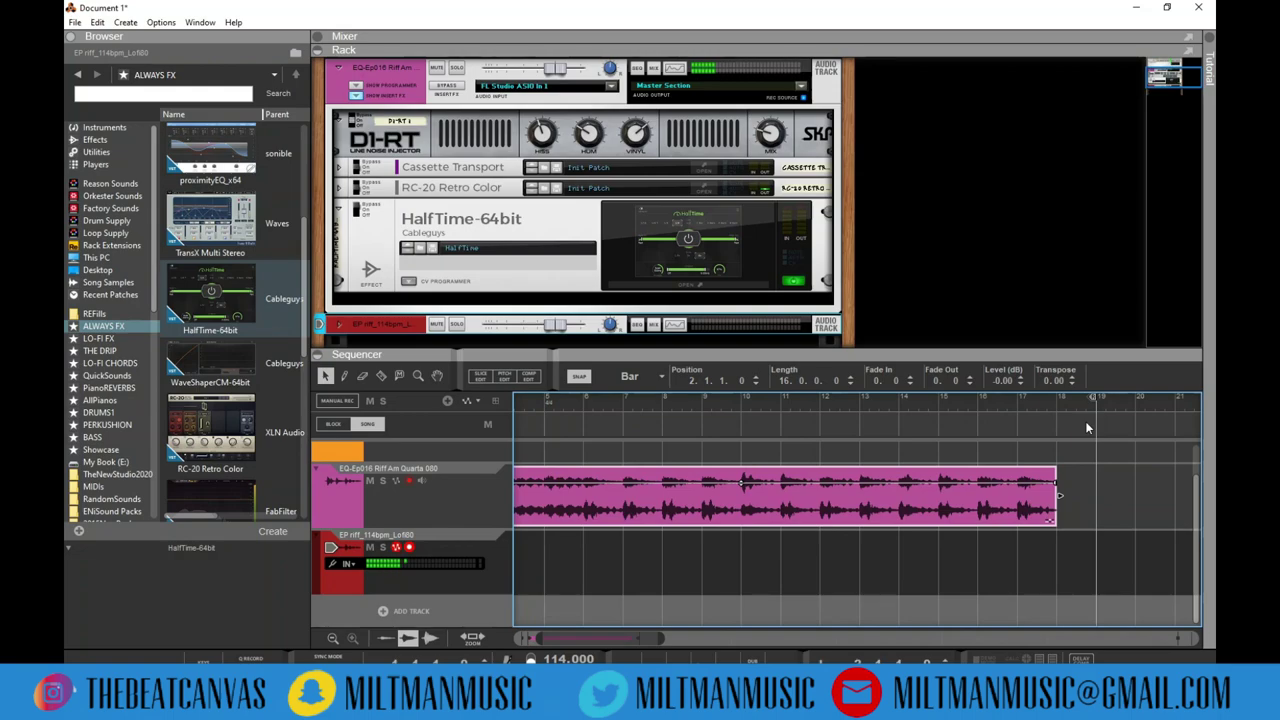
pyautogui.scroll(-5, 690, 433)
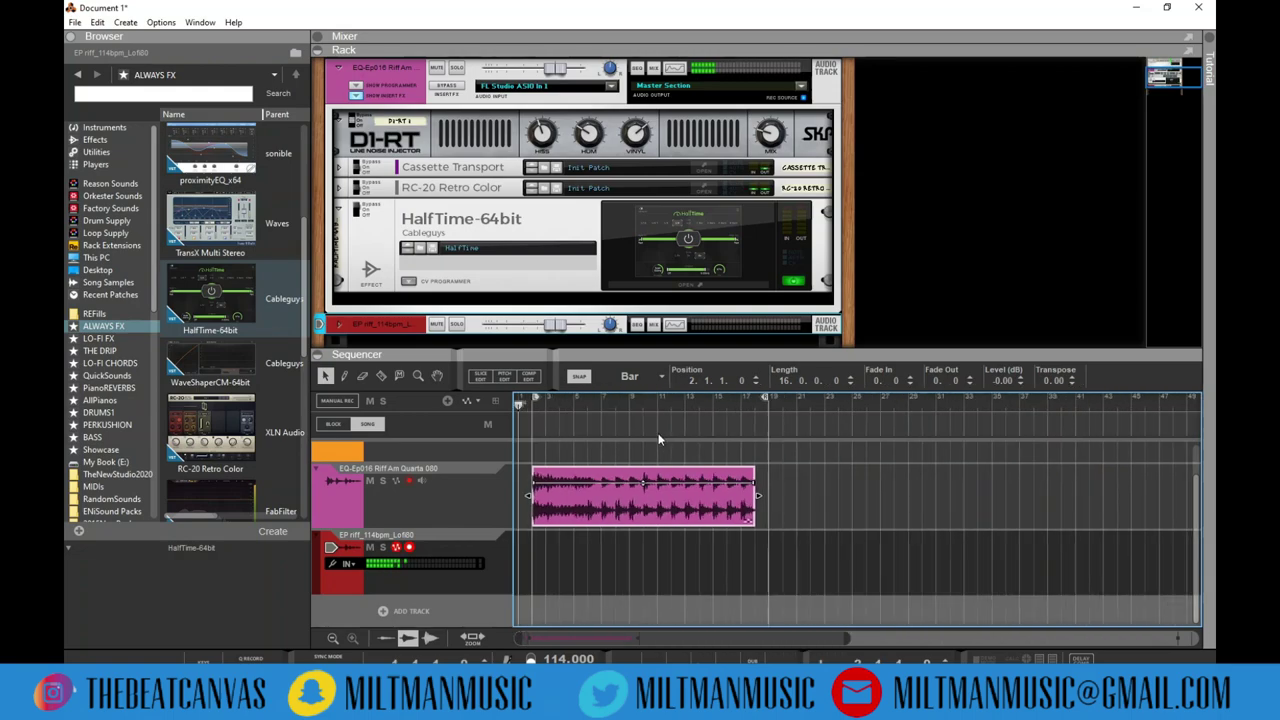
pyautogui.moveTo(553, 513); pyautogui.dragTo(704, 519)
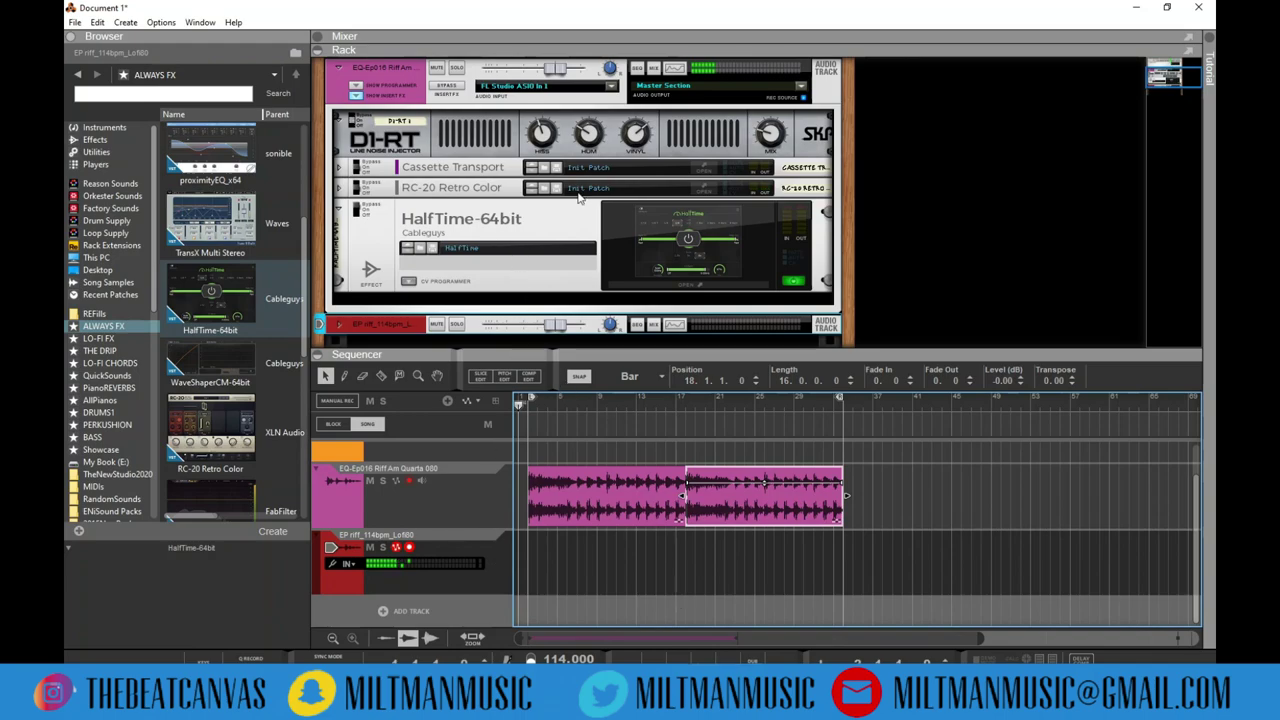
# - Open Cassette Transport, place its window clear of the audio clips, and stop its tape
pyautogui.click(712, 172)
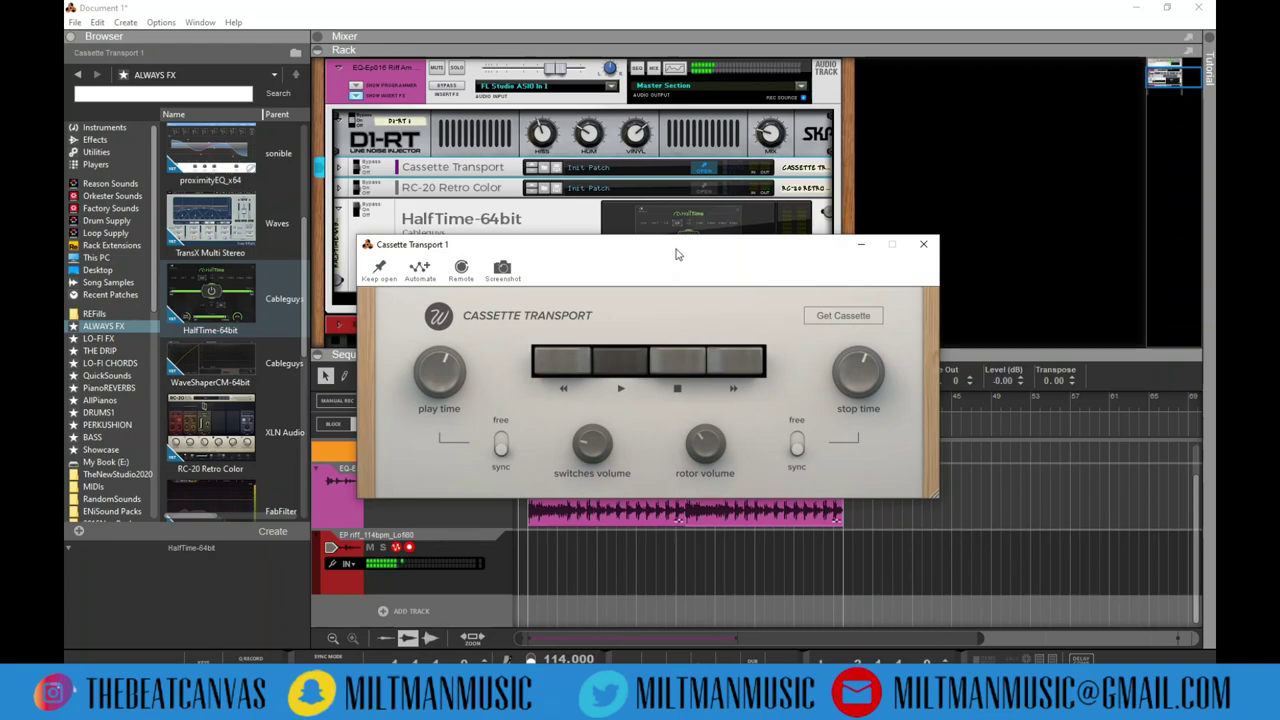
pyautogui.moveTo(635, 170); pyautogui.dragTo(612, 178)
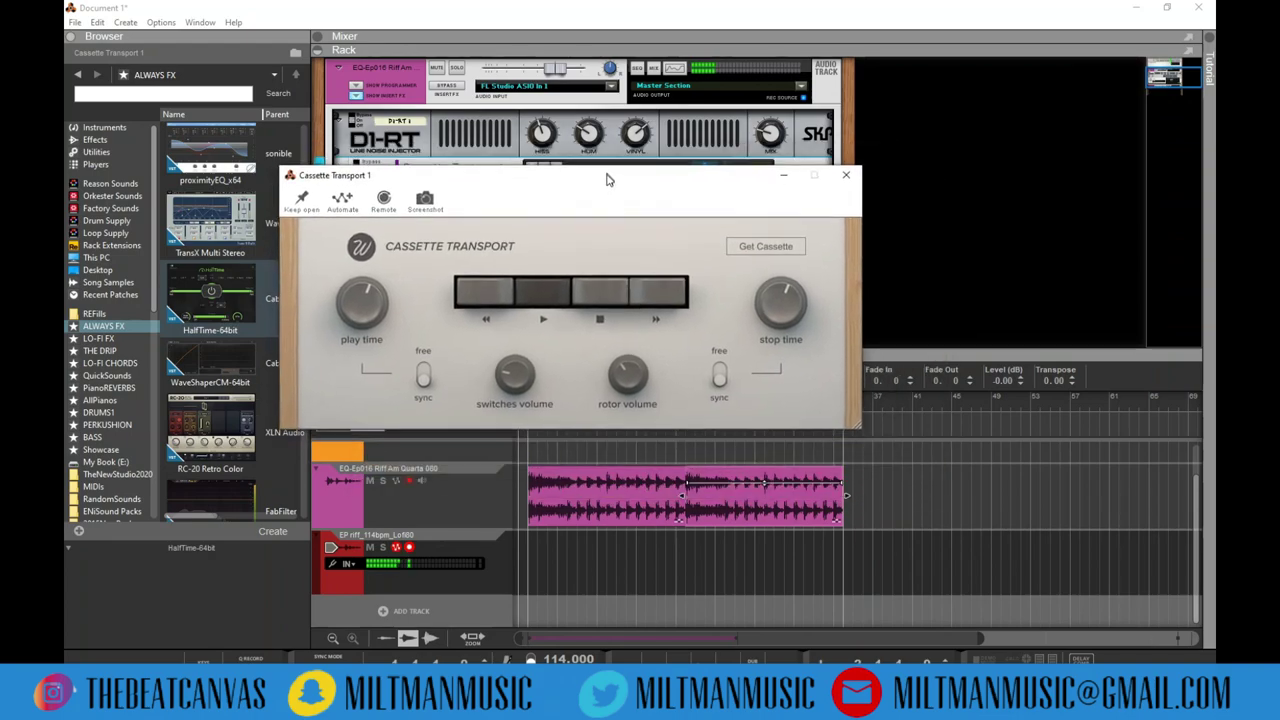
pyautogui.click(730, 660)
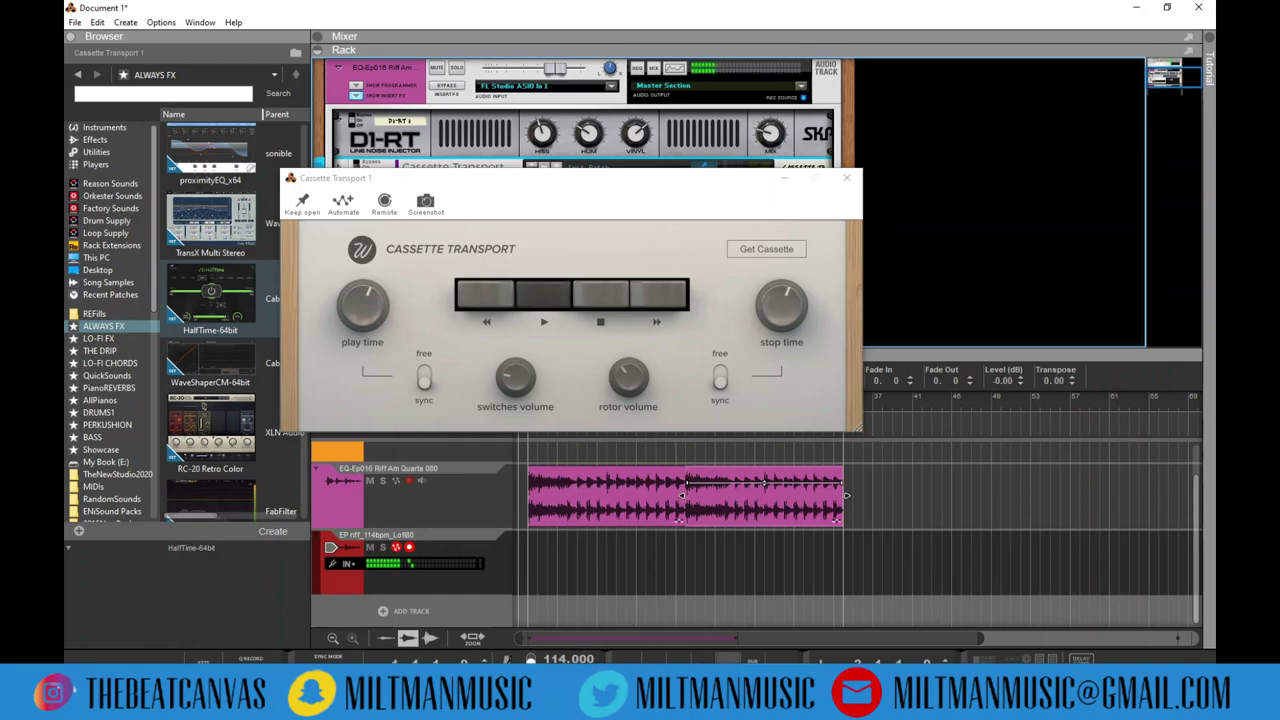
pyautogui.click(601, 296)
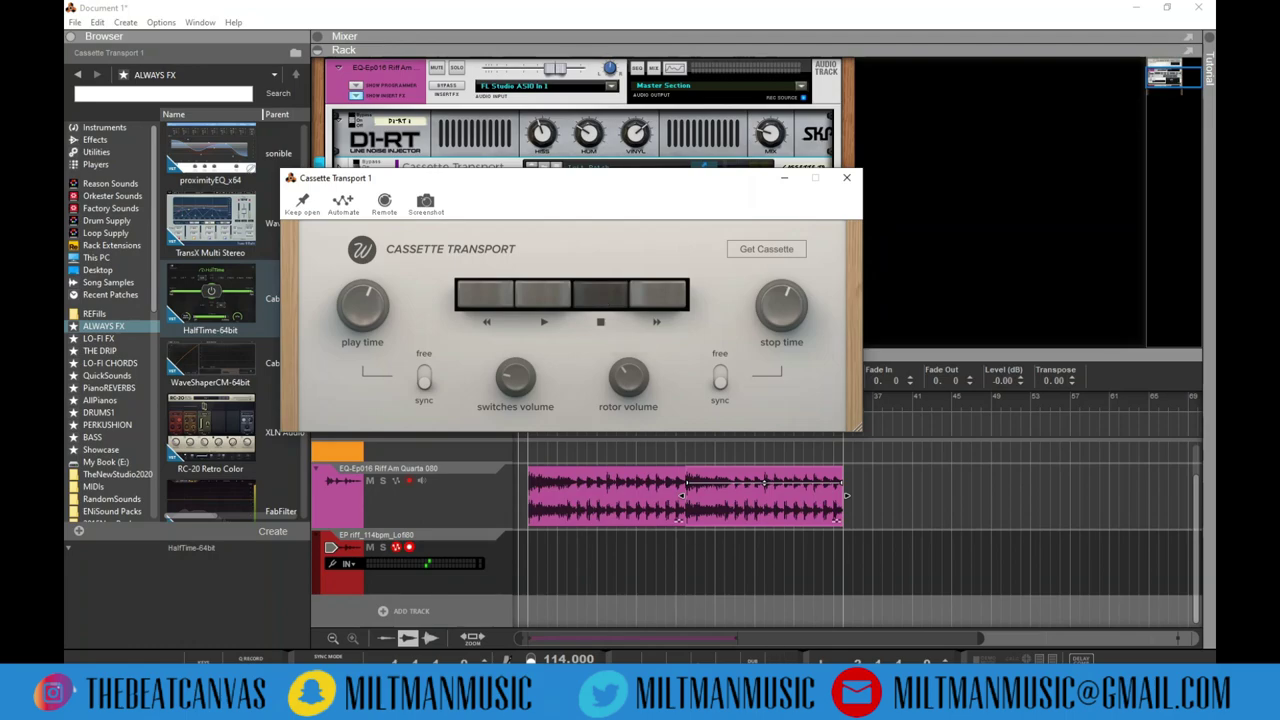
pyautogui.click(672, 579)
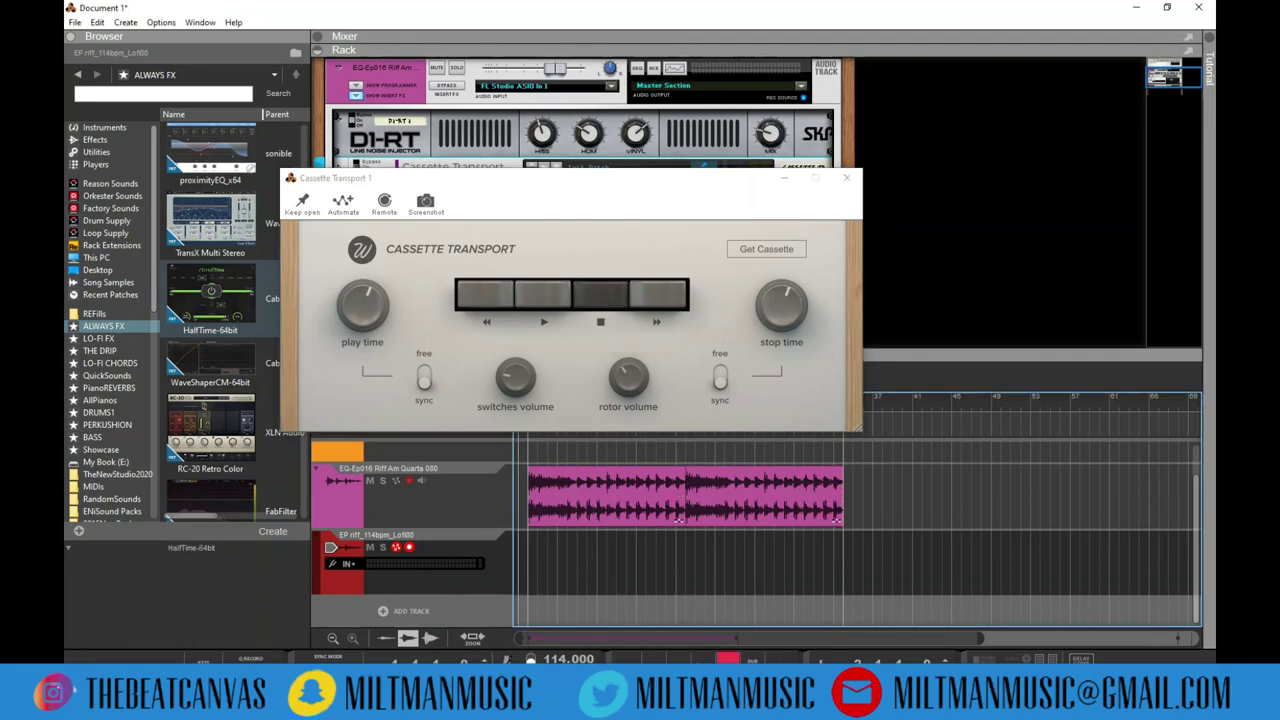
pyautogui.press('space')
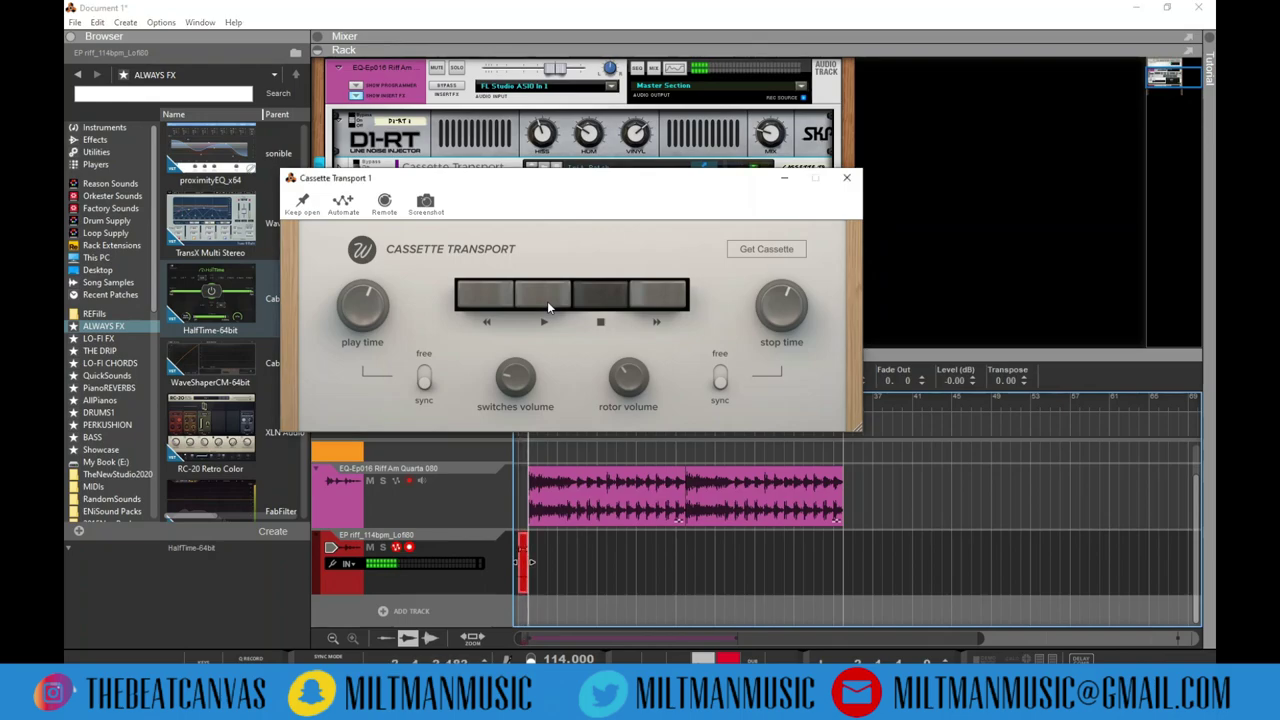
pyautogui.click(547, 305)
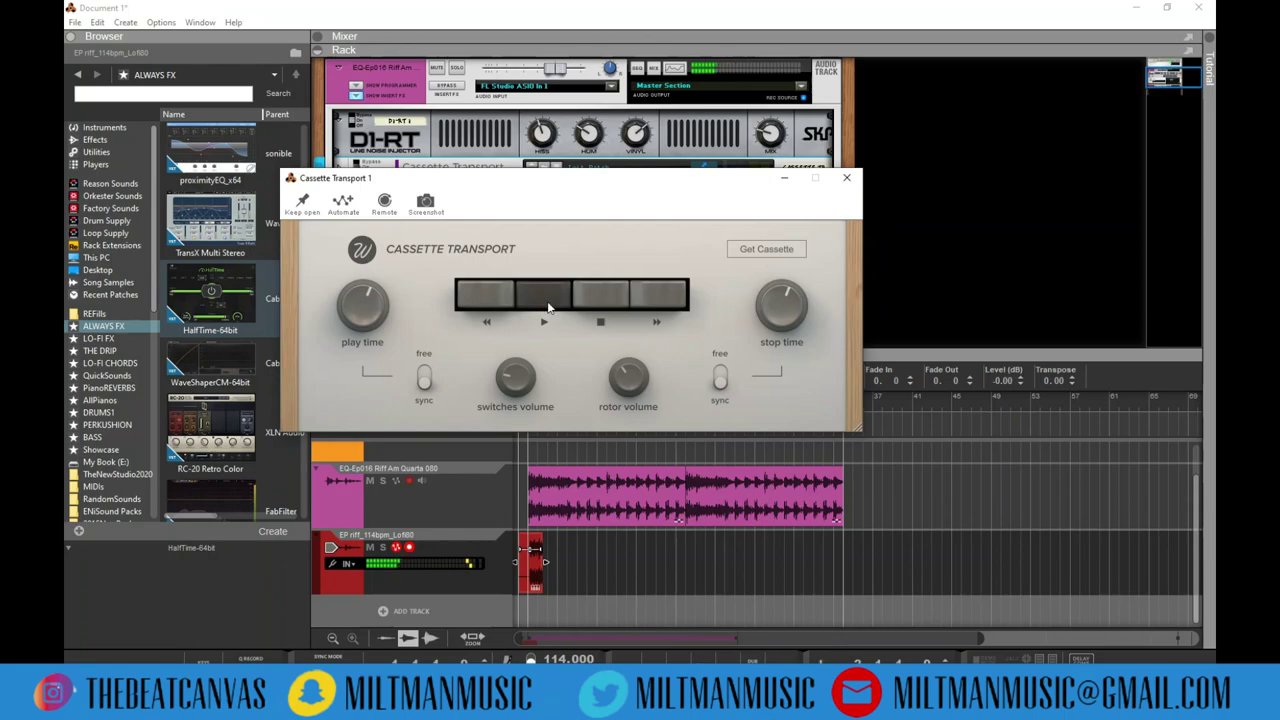
pyautogui.click(601, 292)
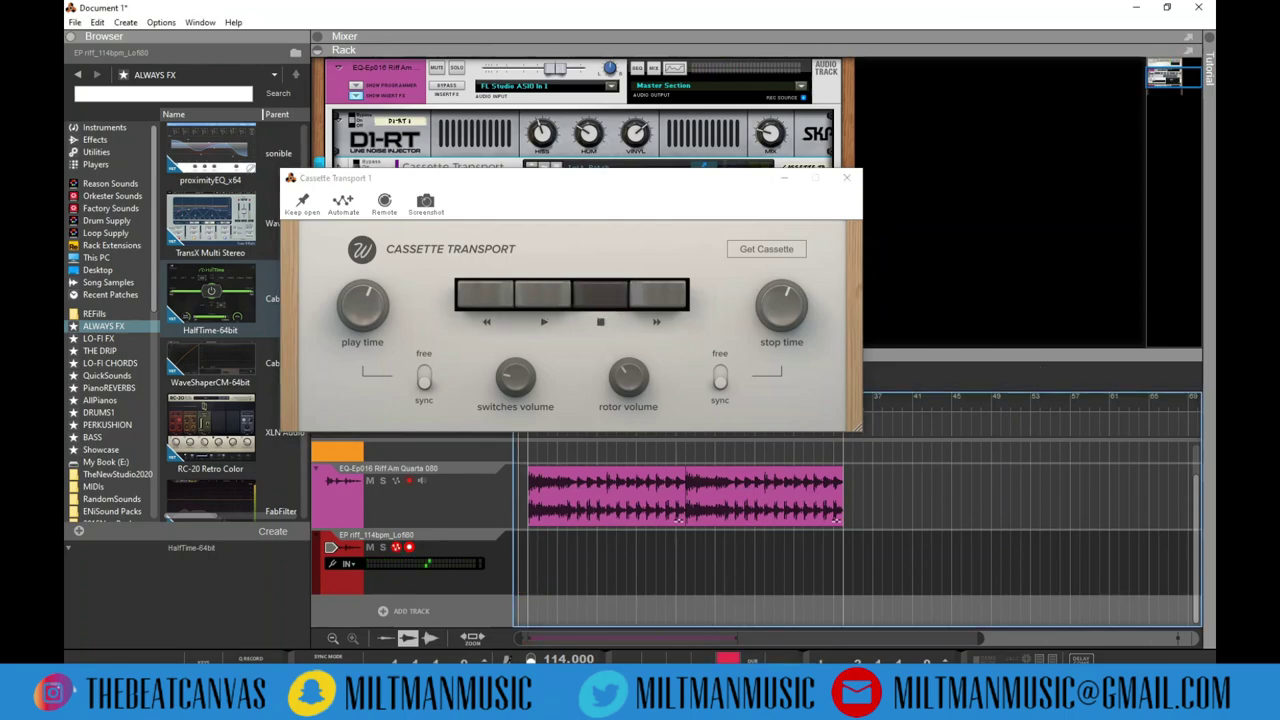
pyautogui.click(539, 298)
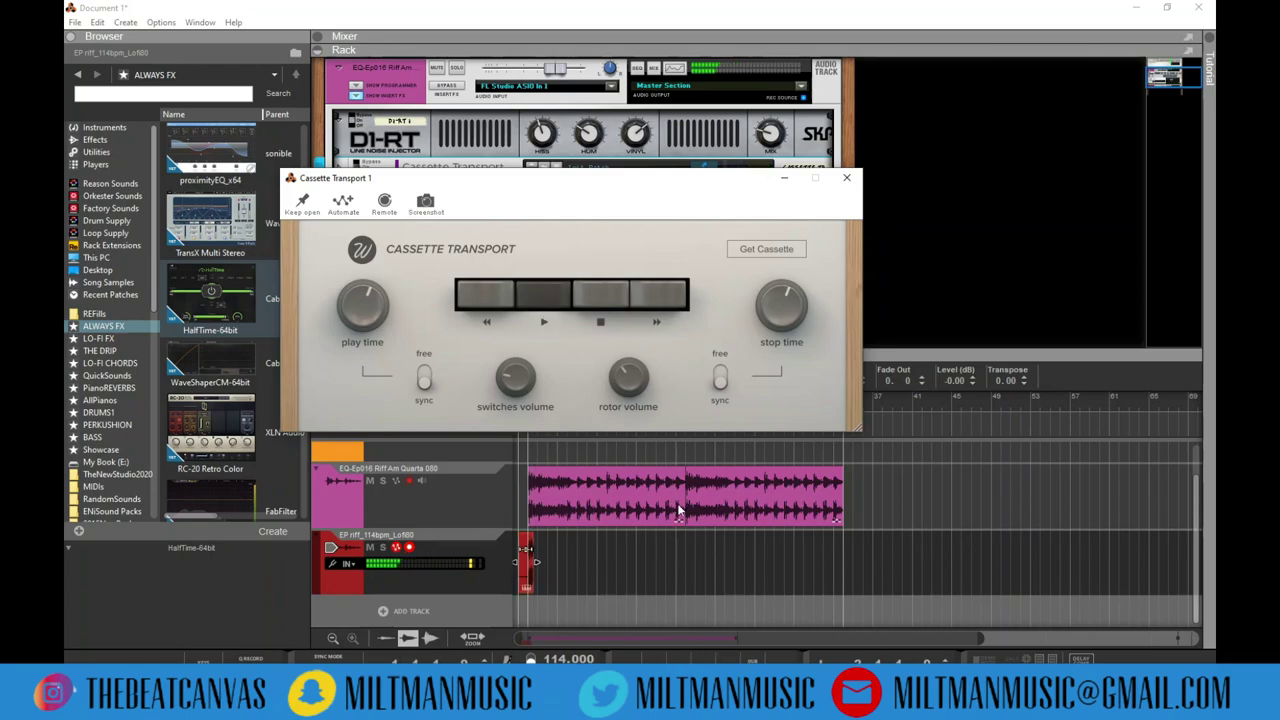
pyautogui.press('space')
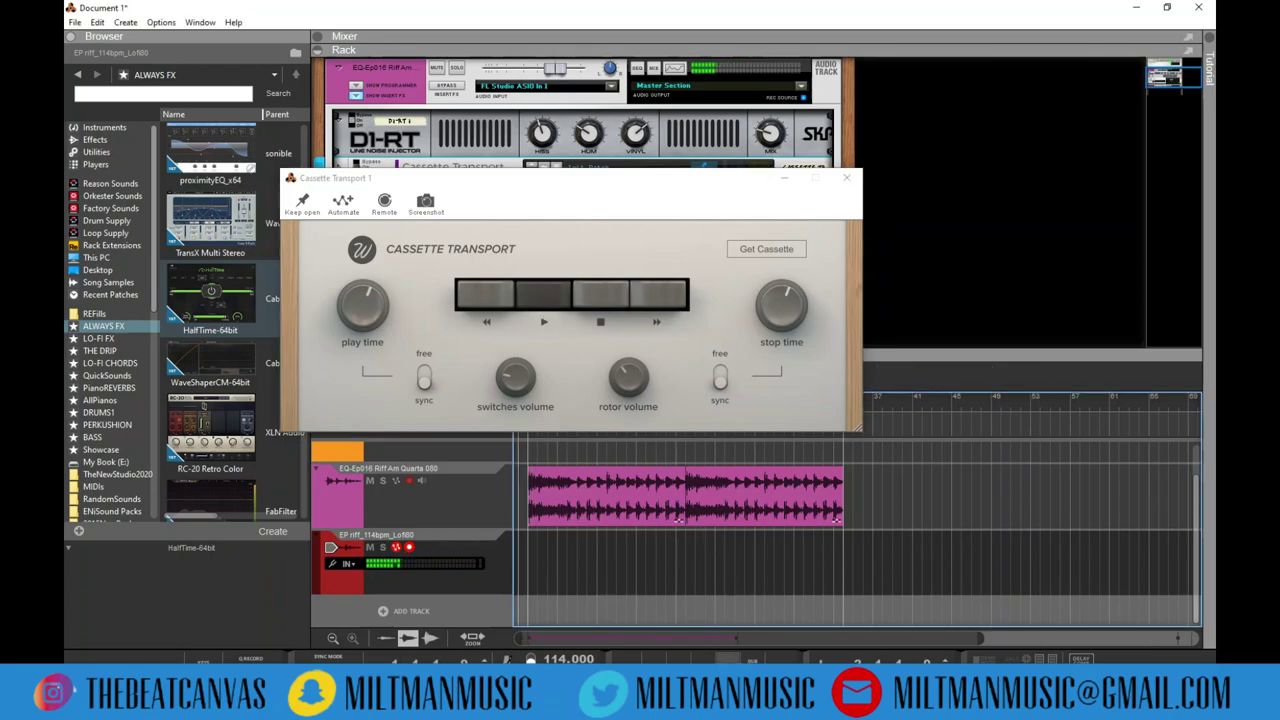
# - Record the processed riff onto the new track from a stopped tape, performing tape stop, rewind and play around the clip's repeat
pyautogui.click(601, 316)
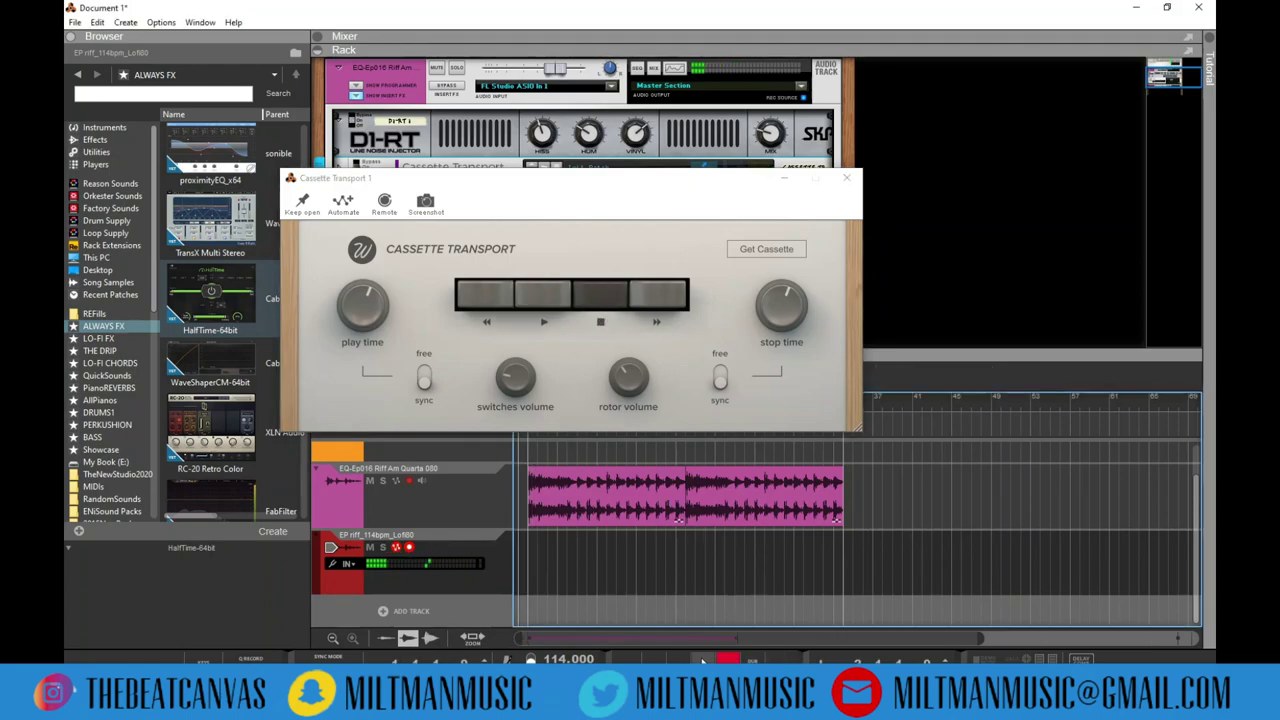
pyautogui.hotkey('ctrl', 'Return')
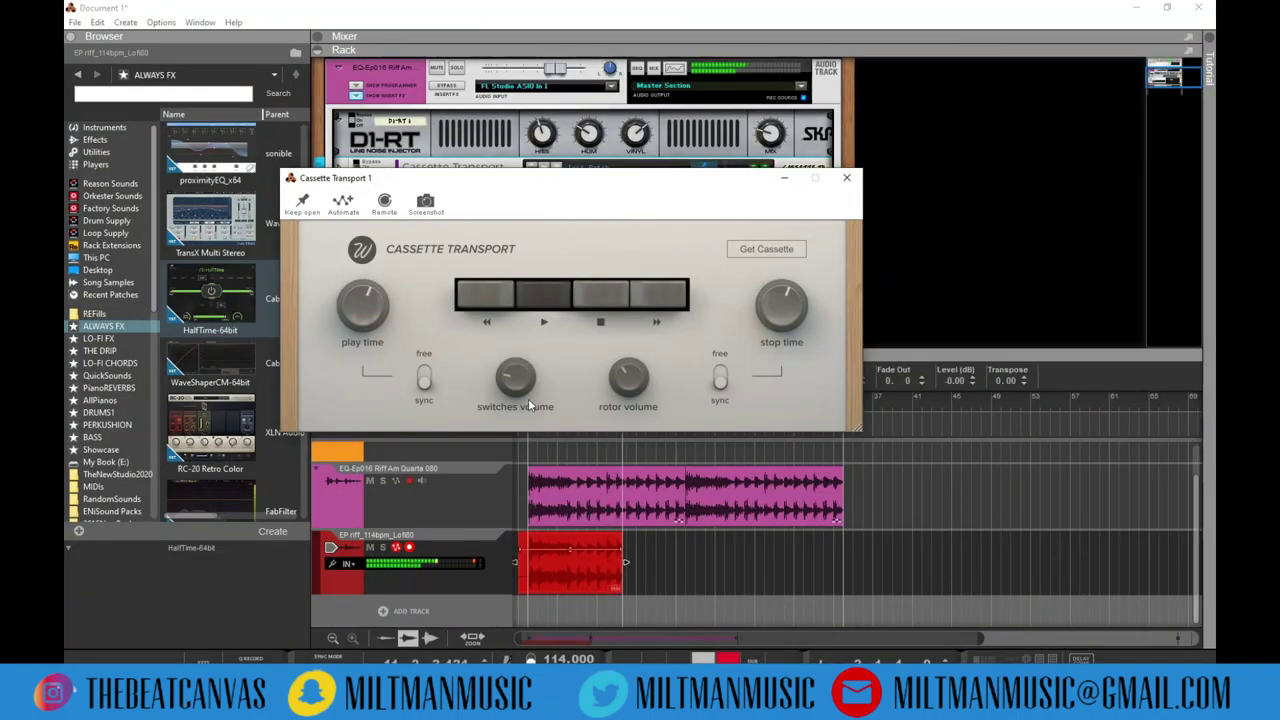
pyautogui.moveTo(607, 373)
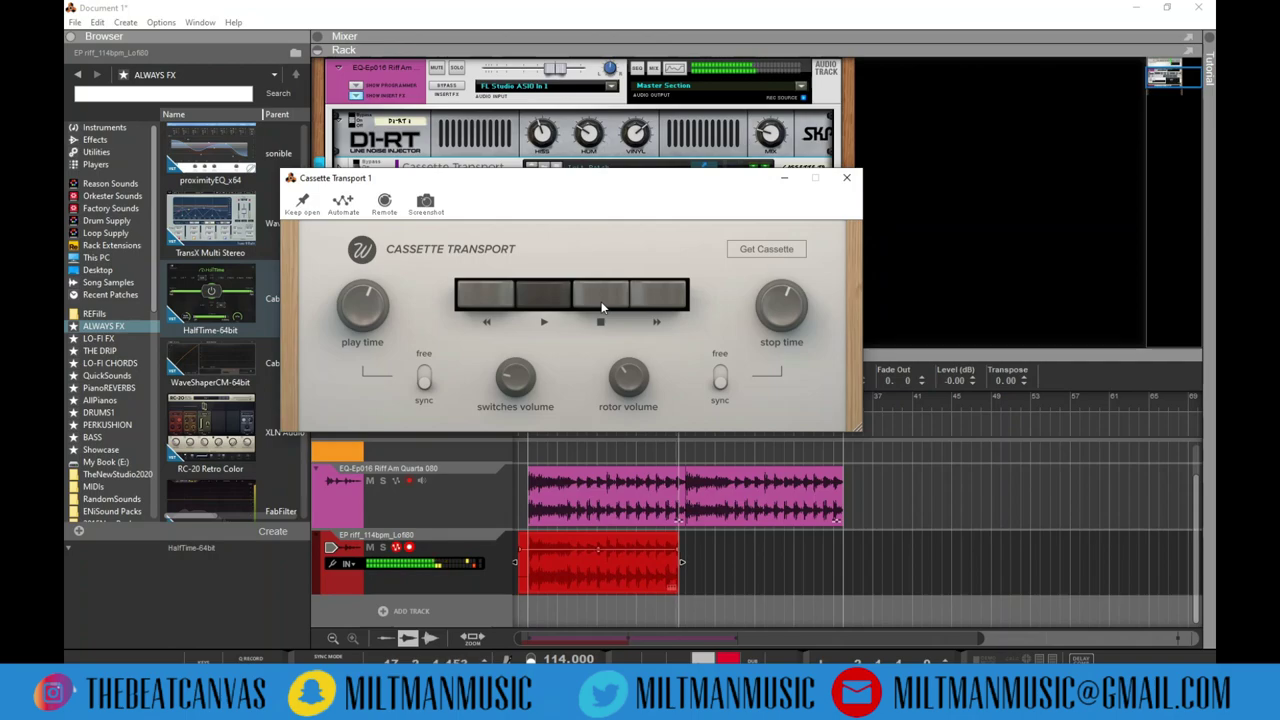
pyautogui.click(599, 303)
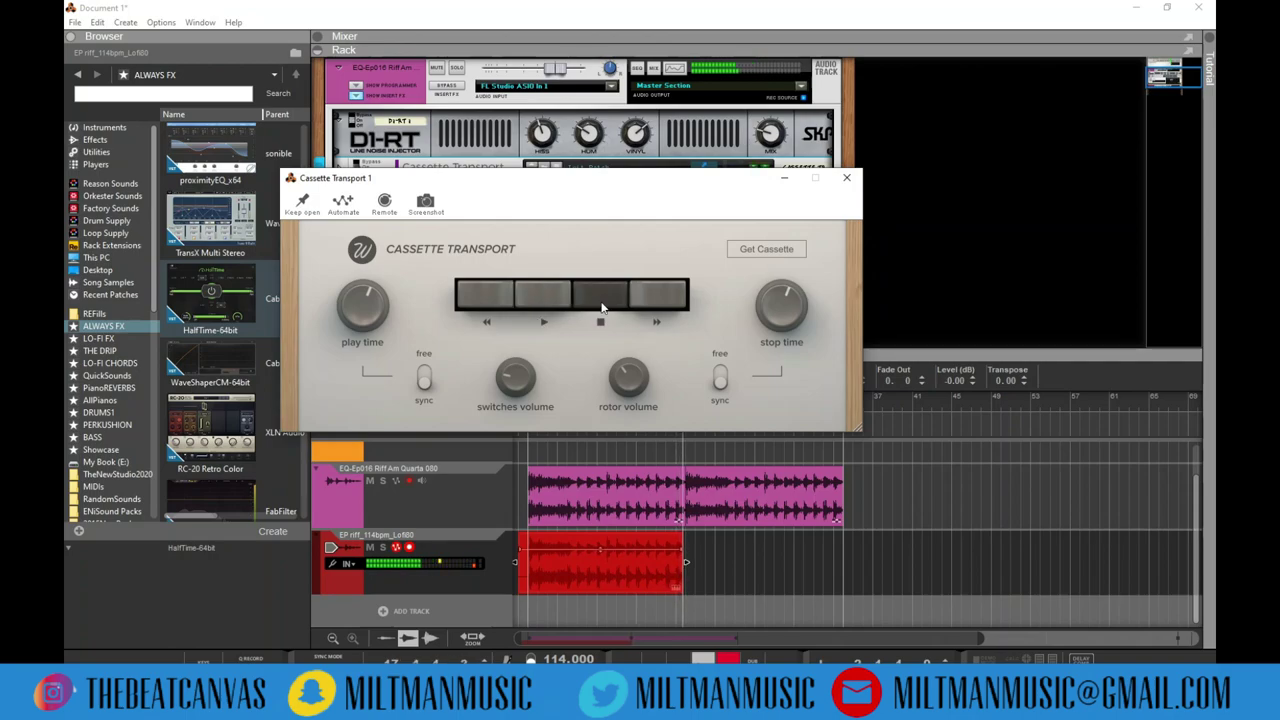
pyautogui.click(466, 293)
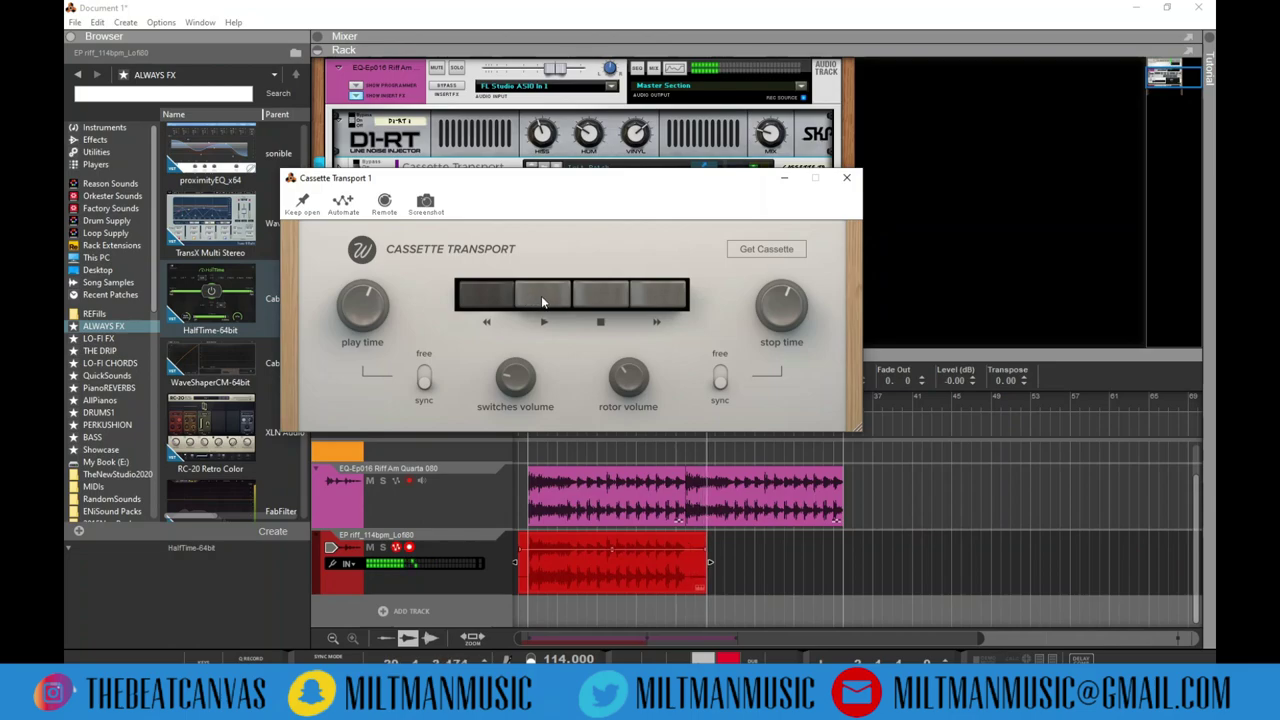
pyautogui.click(542, 301)
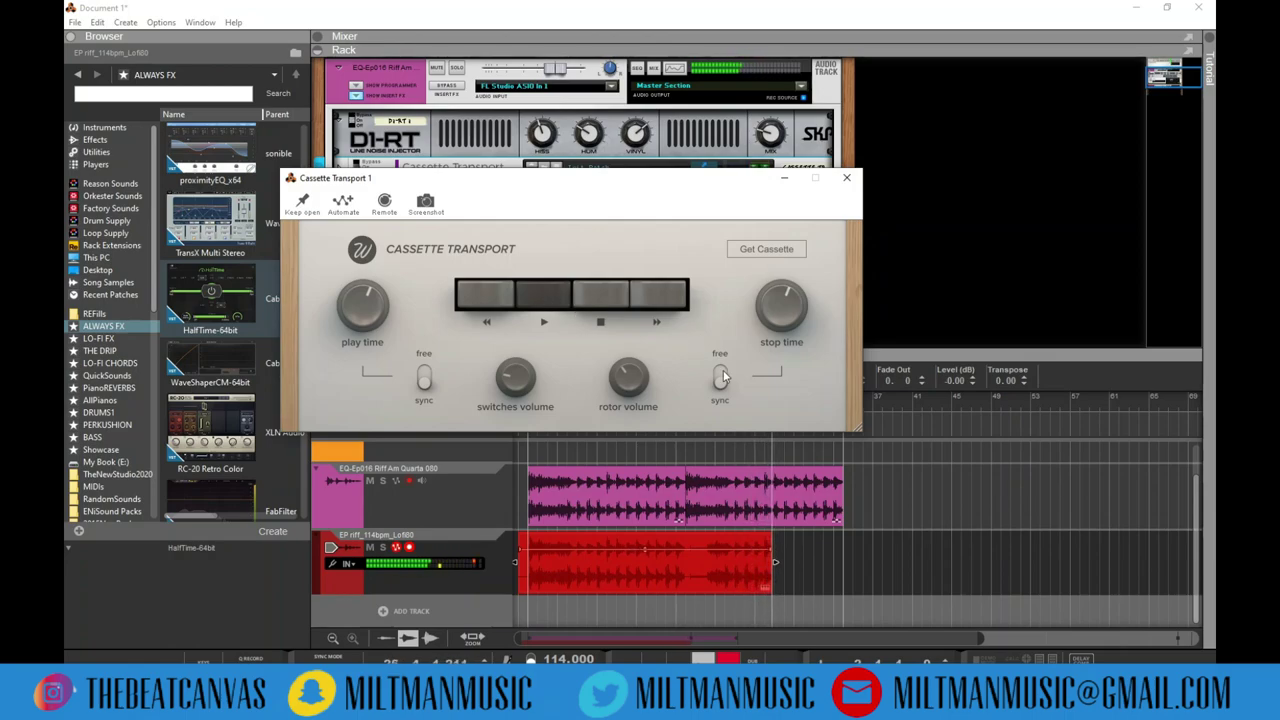
# - Lengthen Cassette Transport's stop time during recording and stop the tape at the end of the take
pyautogui.moveTo(782, 340)
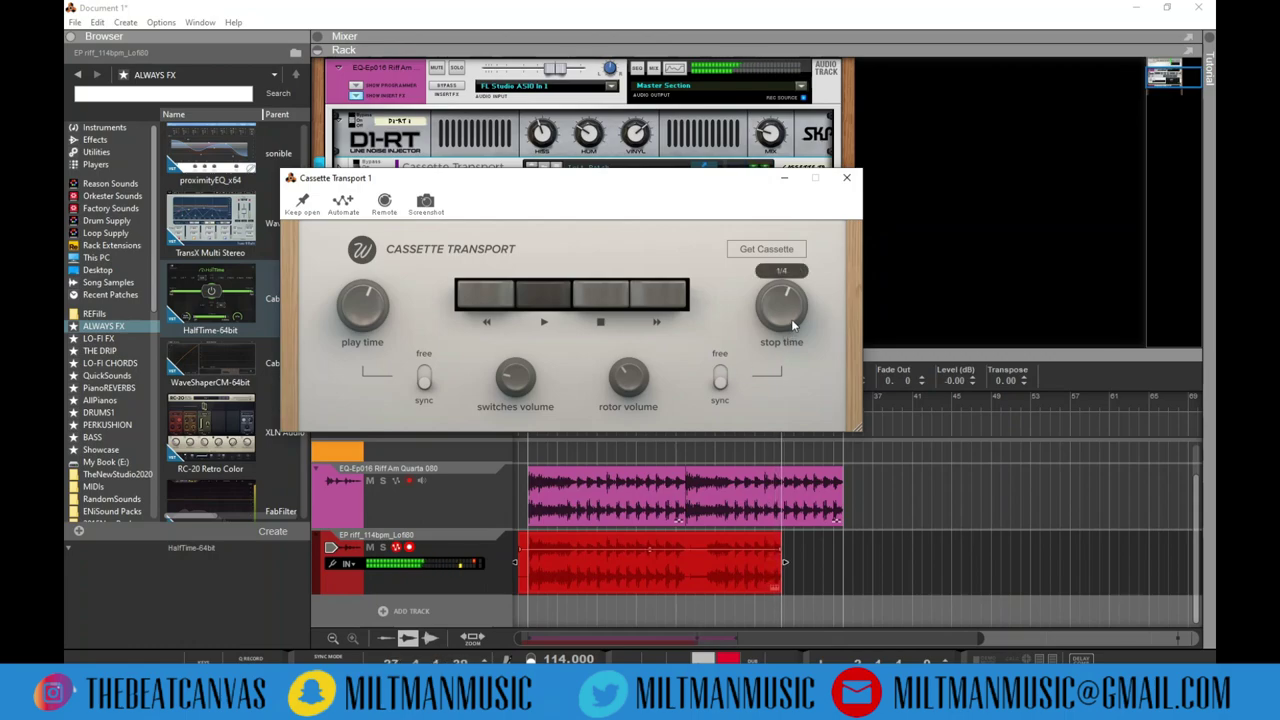
pyautogui.moveTo(793, 325); pyautogui.dragTo(788, 290)
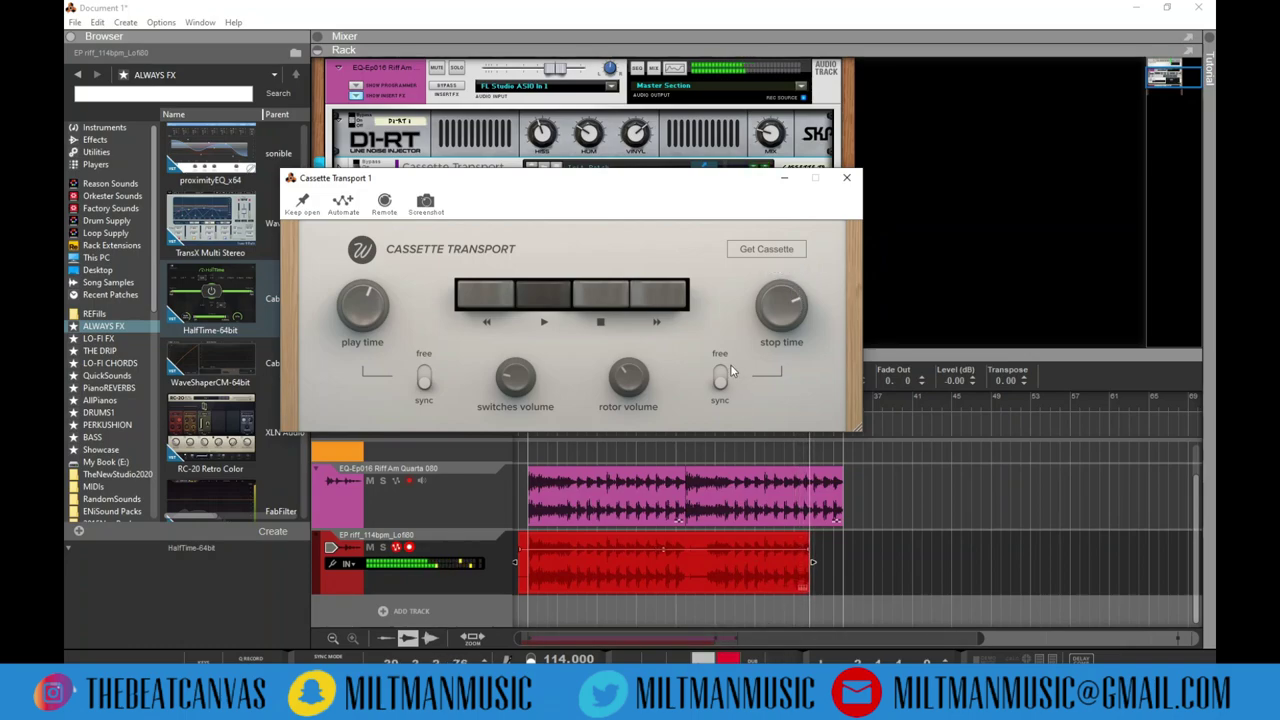
pyautogui.click(603, 307)
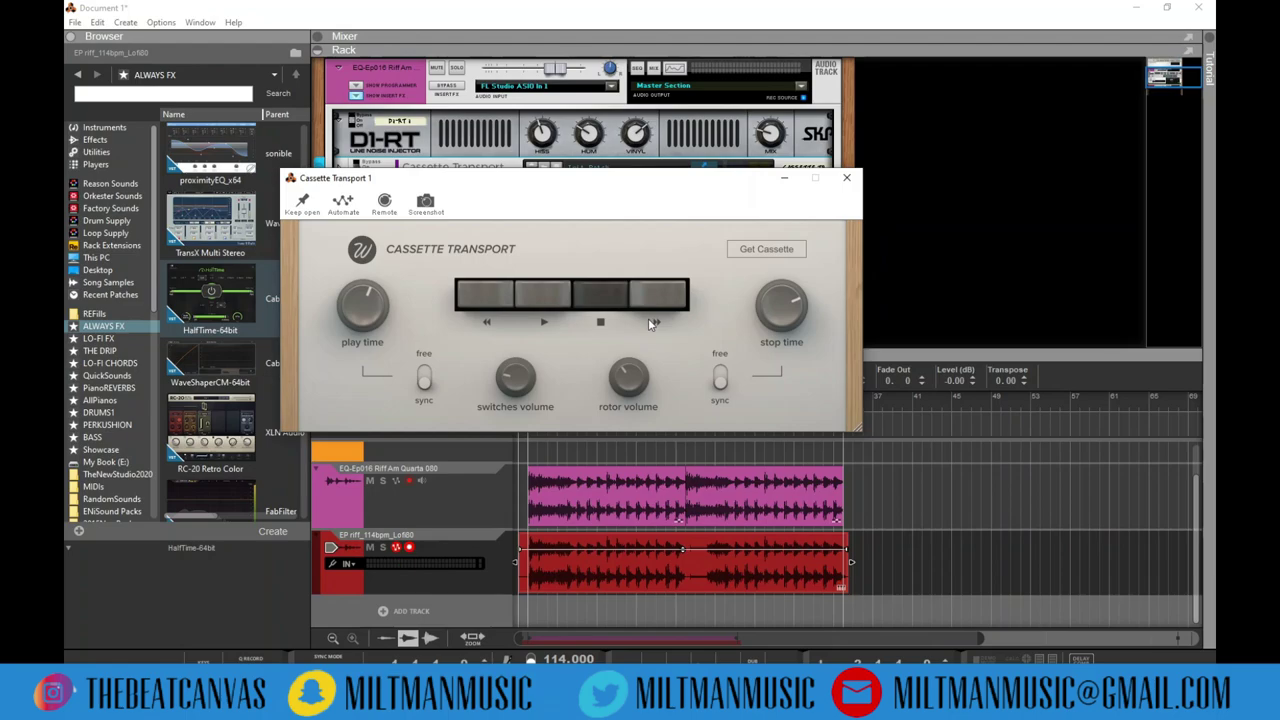
# - Close Cassette Transport, open RC-20 Retro Color, and move its window so all its modules are in view
pyautogui.click(846, 177)
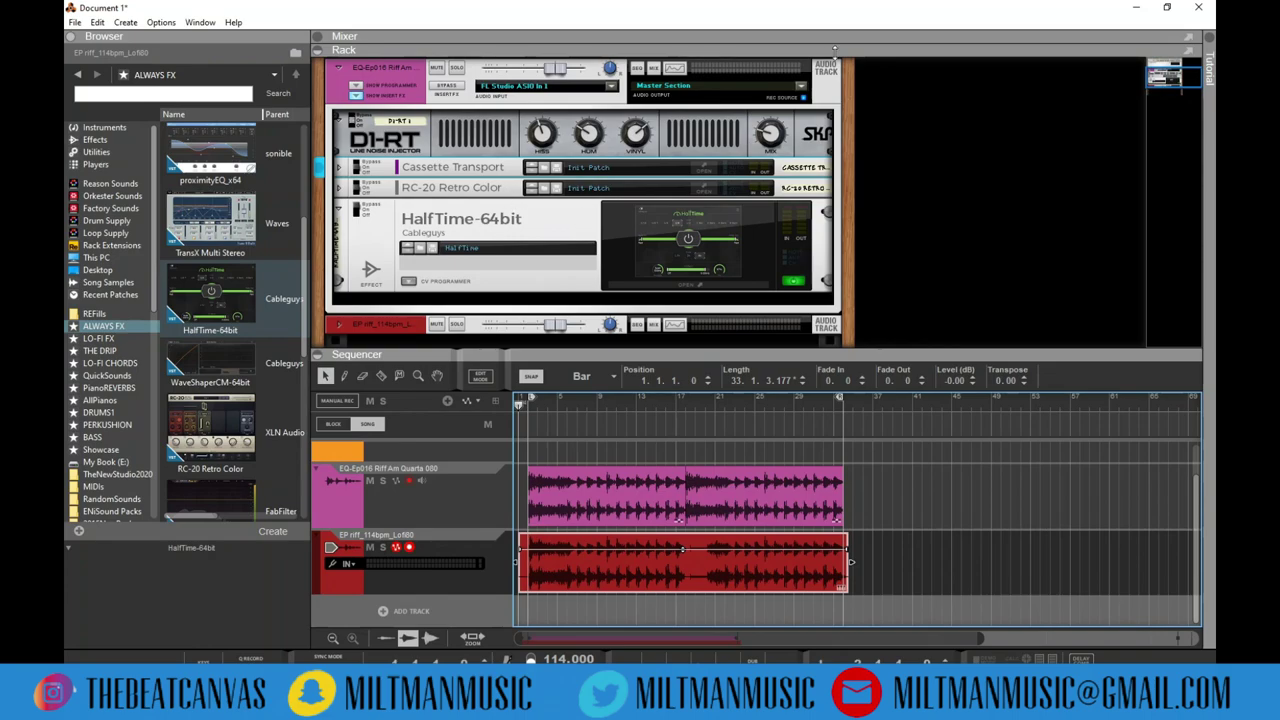
pyautogui.click(710, 190)
pyautogui.moveTo(899, 289); pyautogui.dragTo(531, 109)
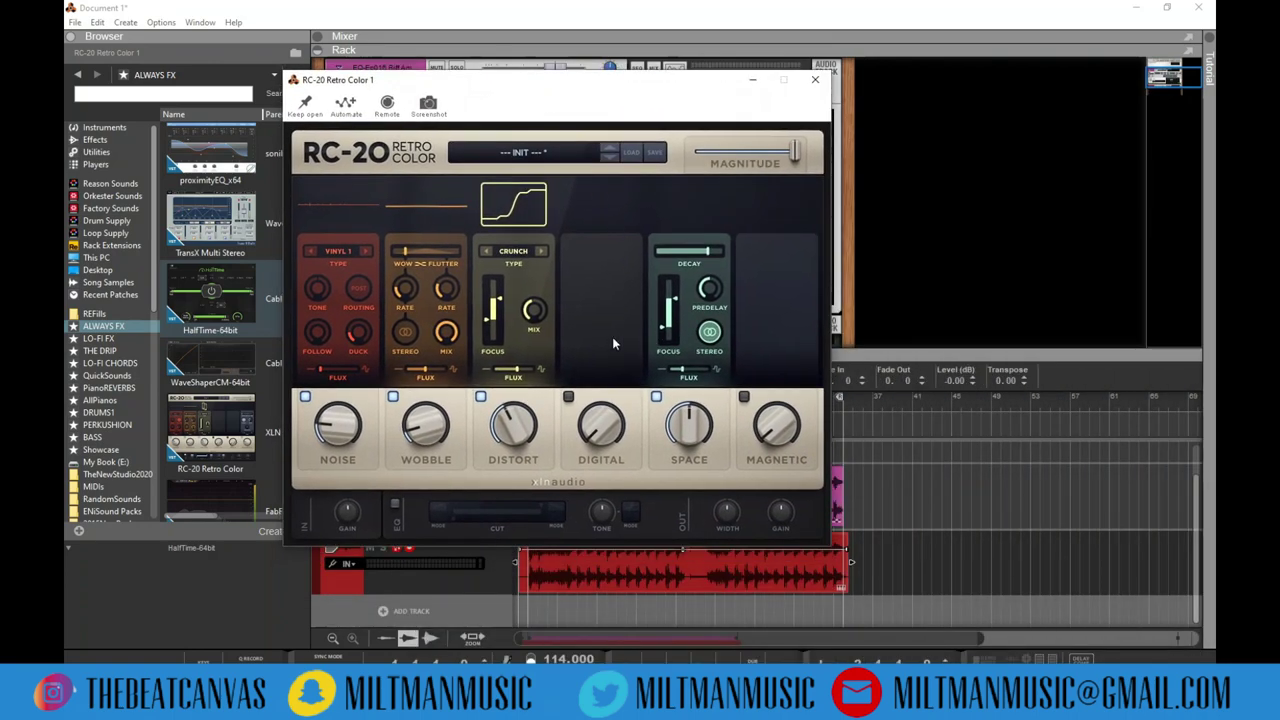
# - Save the current RC-20 Retro Color settings as a preset named LofiSpace
pyautogui.click(655, 154)
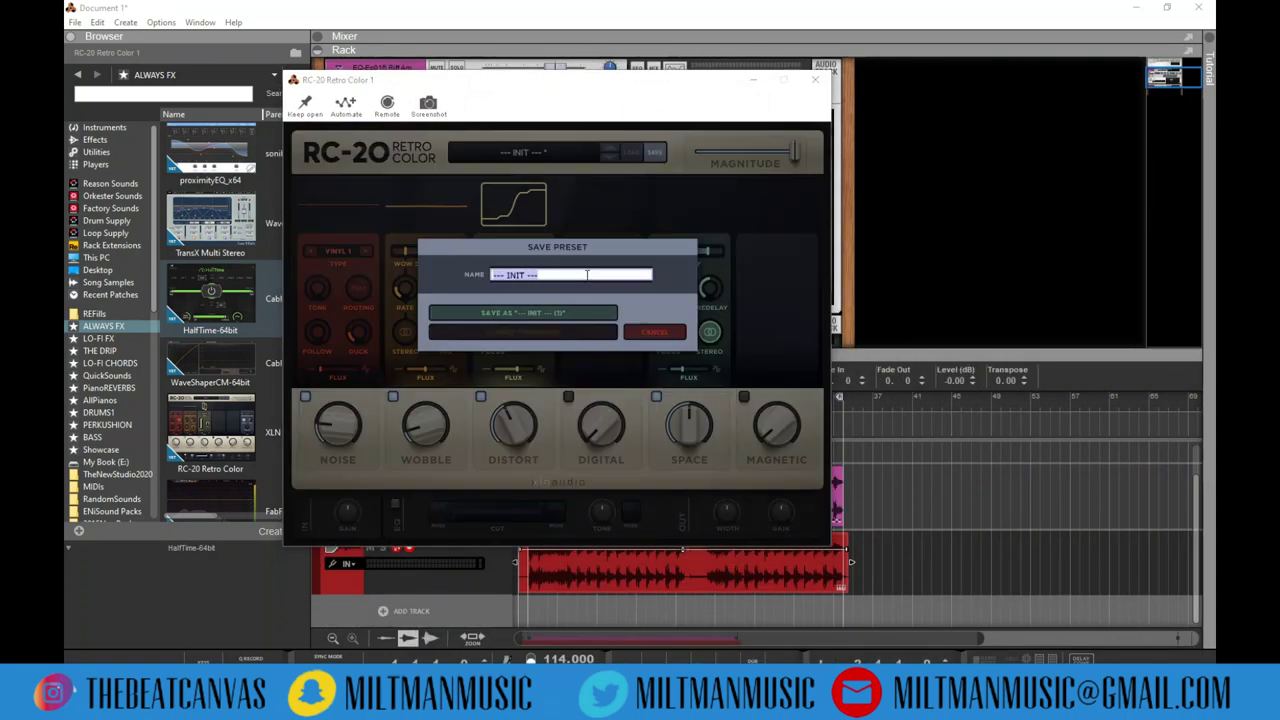
pyautogui.write('LofiSpace')
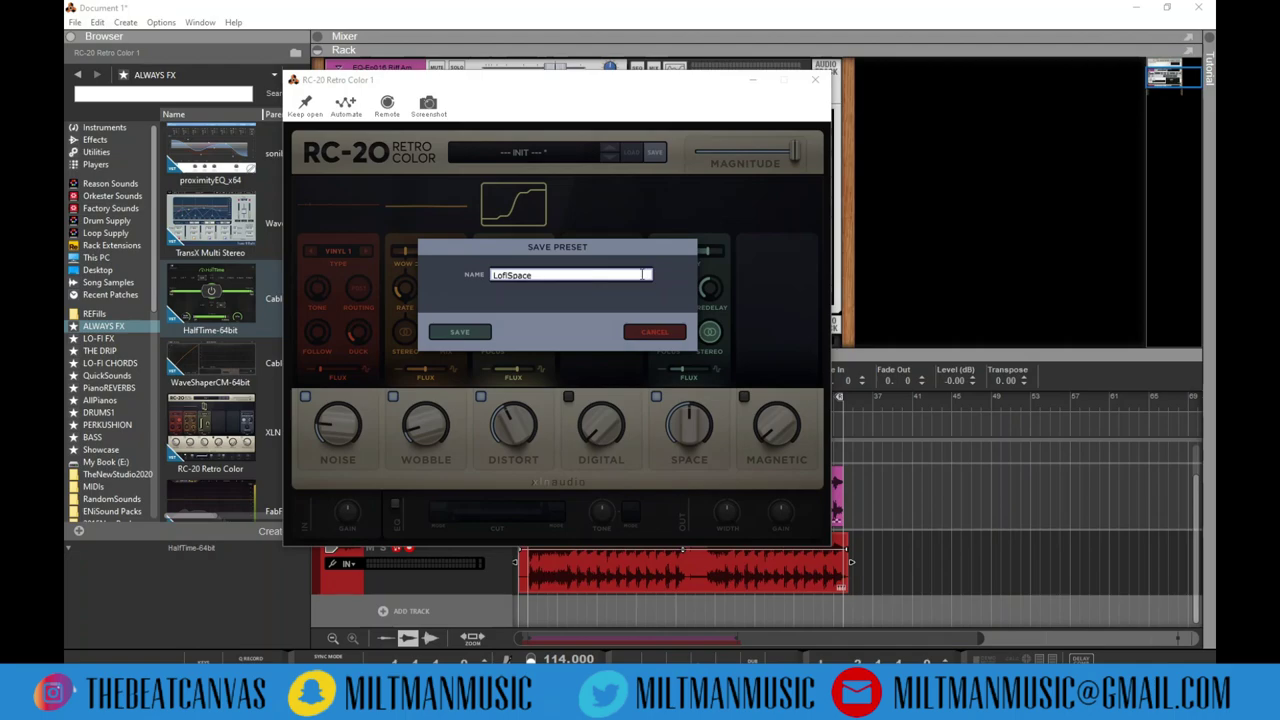
pyautogui.click(473, 333)
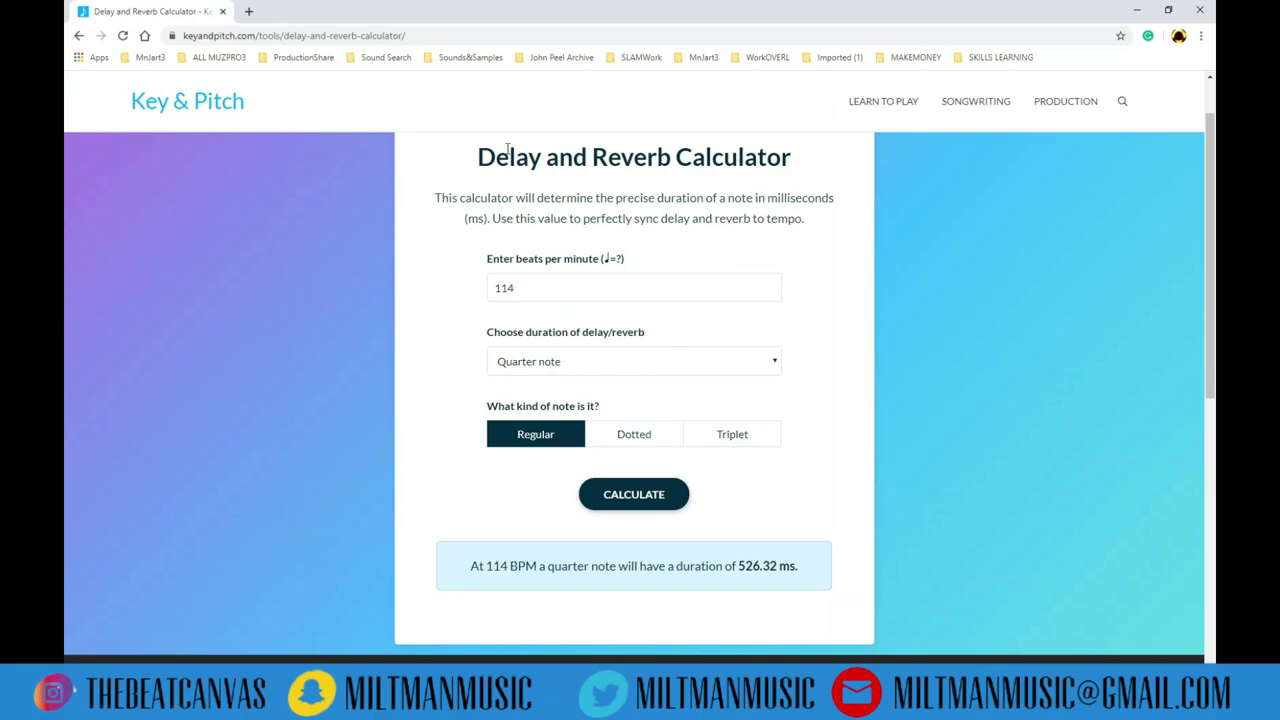
# - Return to the Reason song, mute the EP riff_114bpm_Lofi80 track, and play the riff with Cassette Transport's tape running
pyautogui.click(1147, 15)
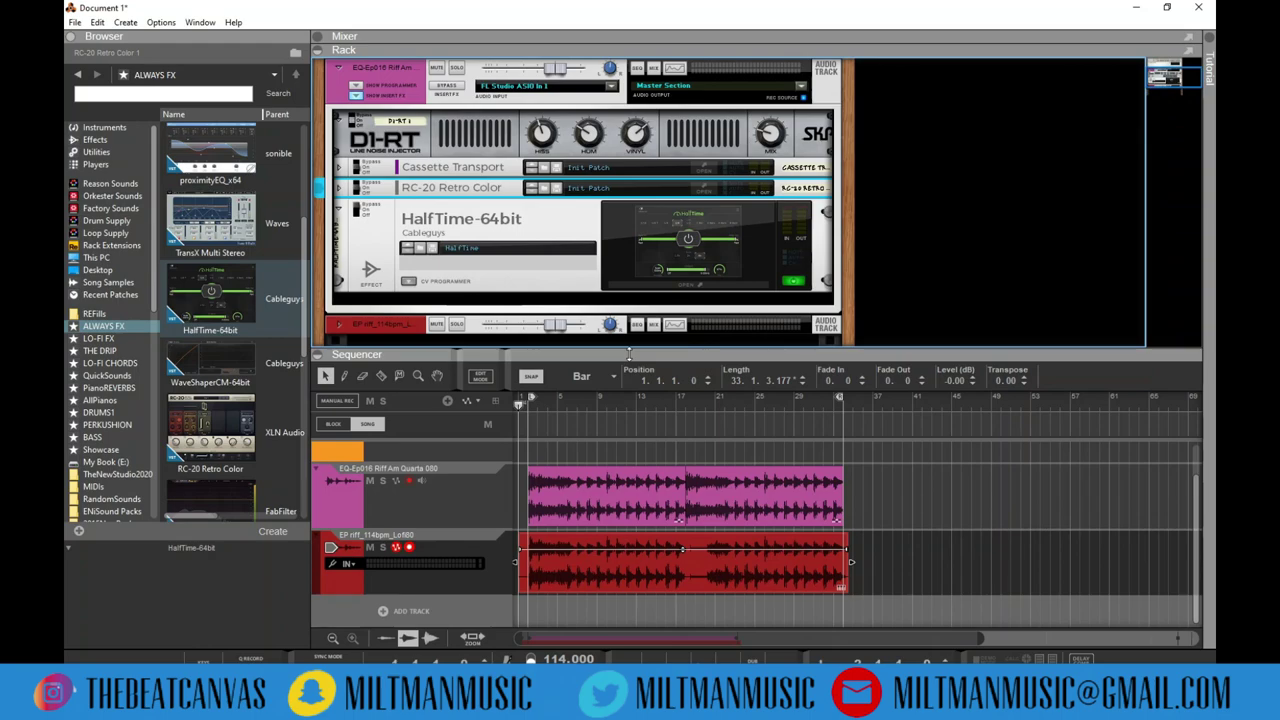
pyautogui.click(416, 563)
pyautogui.press('m')
pyautogui.press('space')
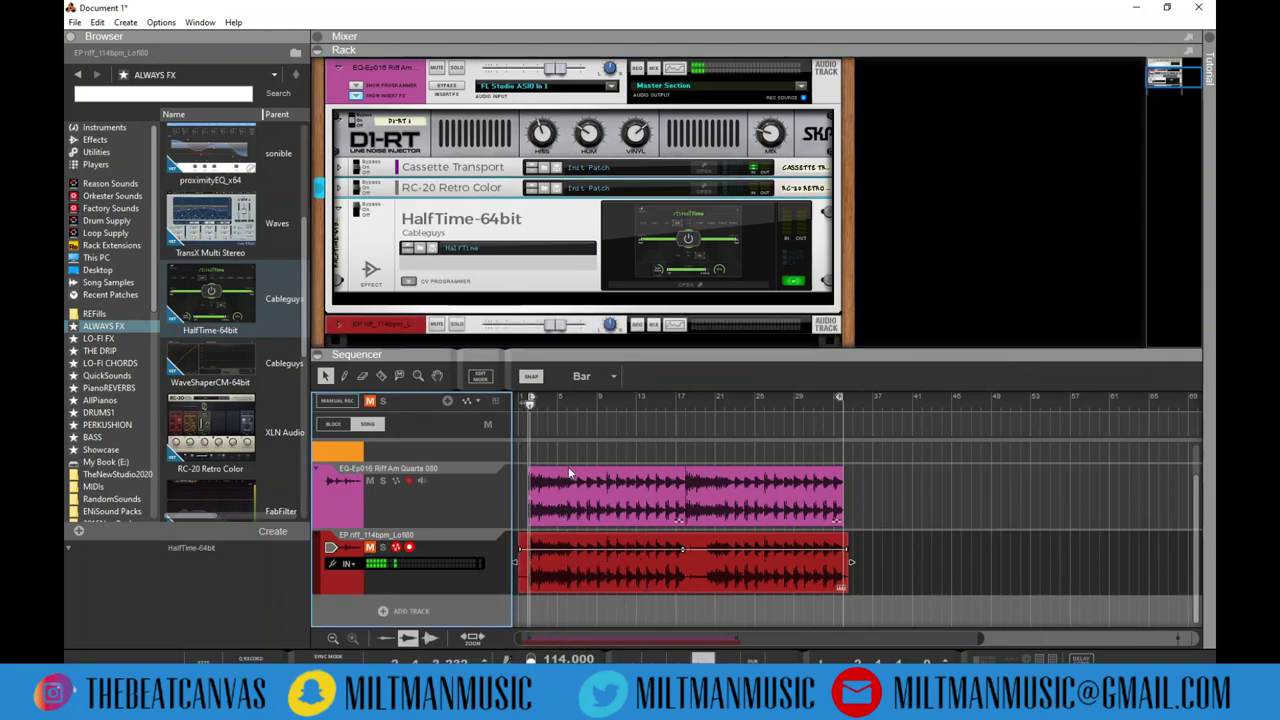
pyautogui.click(704, 170)
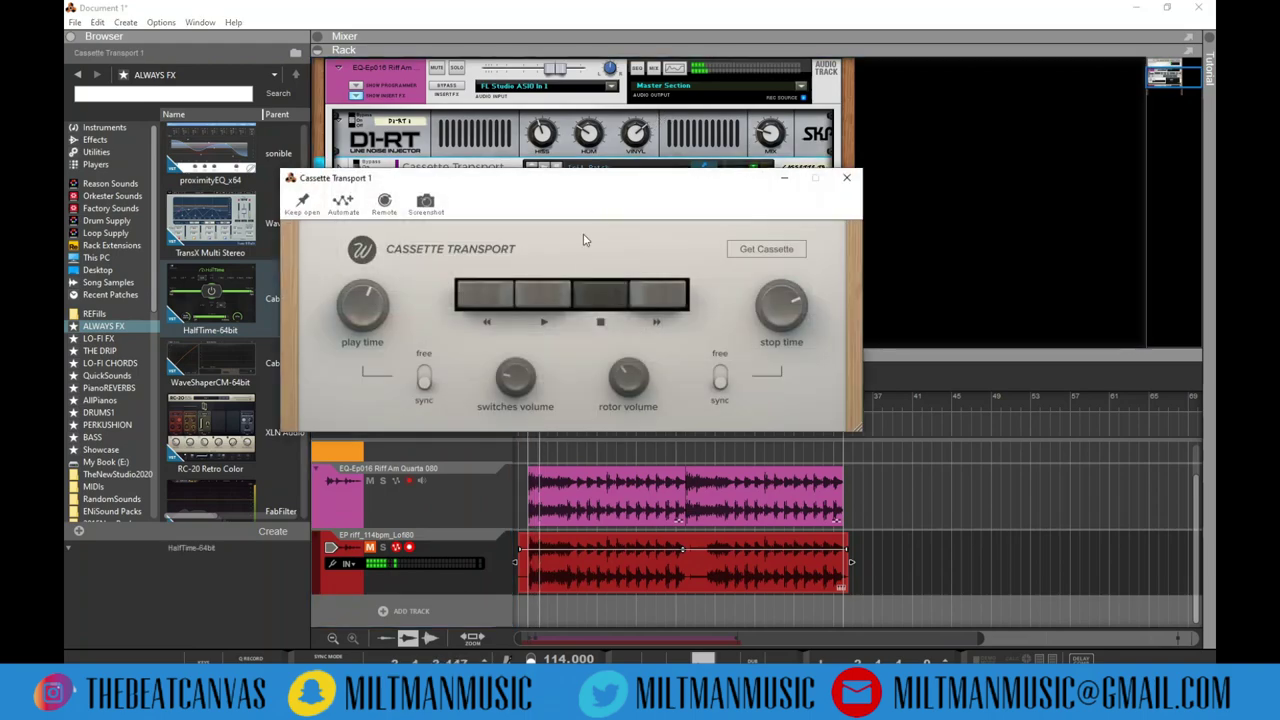
pyautogui.click(558, 304)
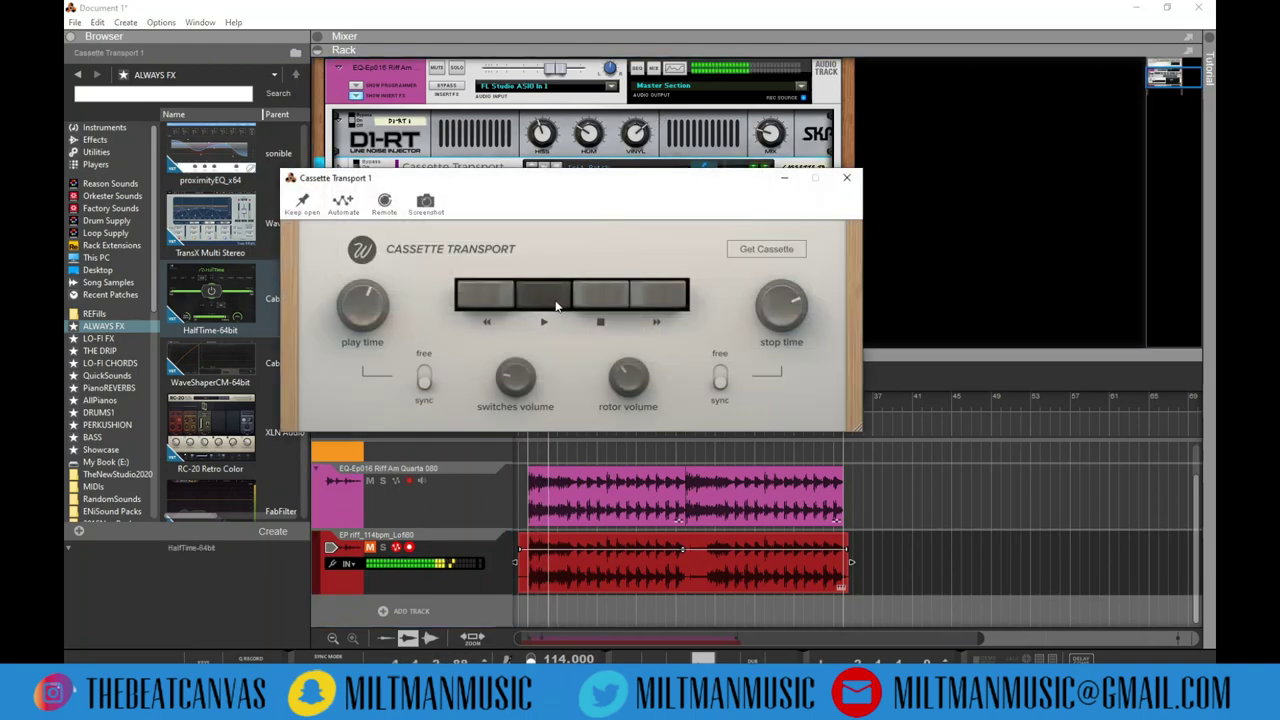
pyautogui.moveTo(601, 185); pyautogui.dragTo(674, 189)
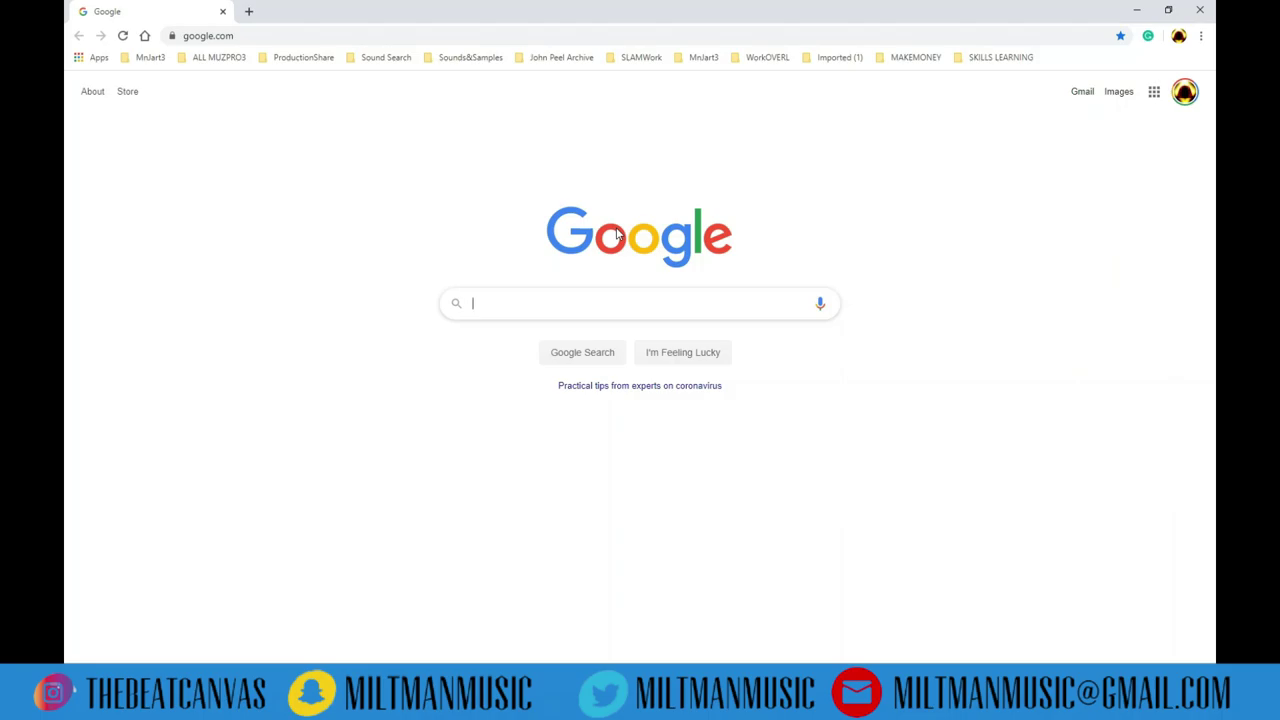
pyautogui.click(524, 306)
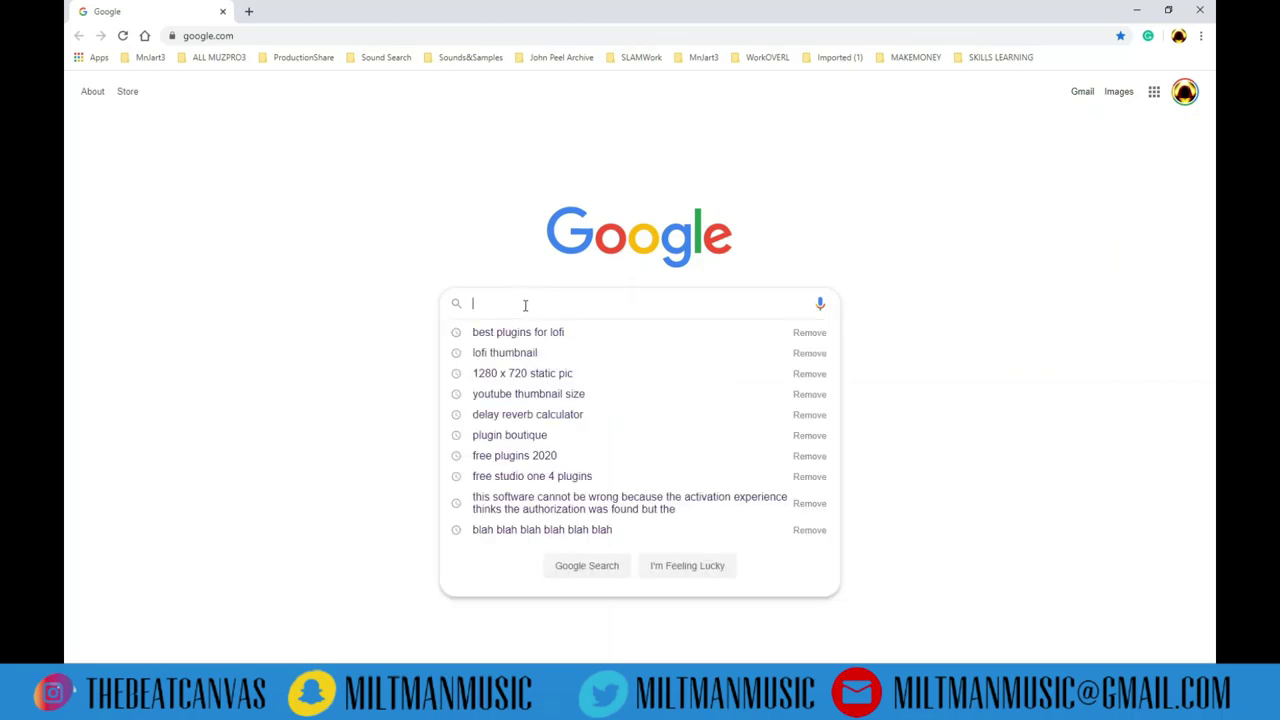
pyautogui.click(271, 36)
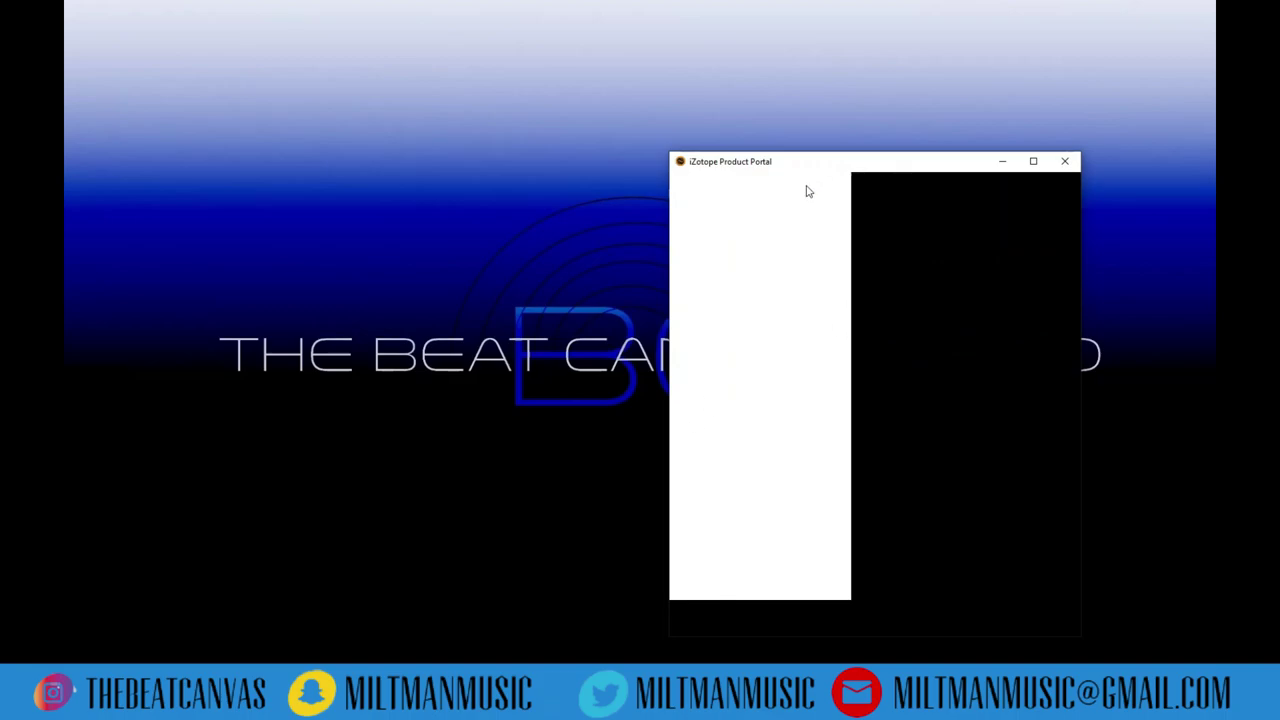
# - Install the free Vinyl plug-in from the iZotope Product Portal using the Quick installation method
pyautogui.moveTo(871, 166); pyautogui.dragTo(570, 100)
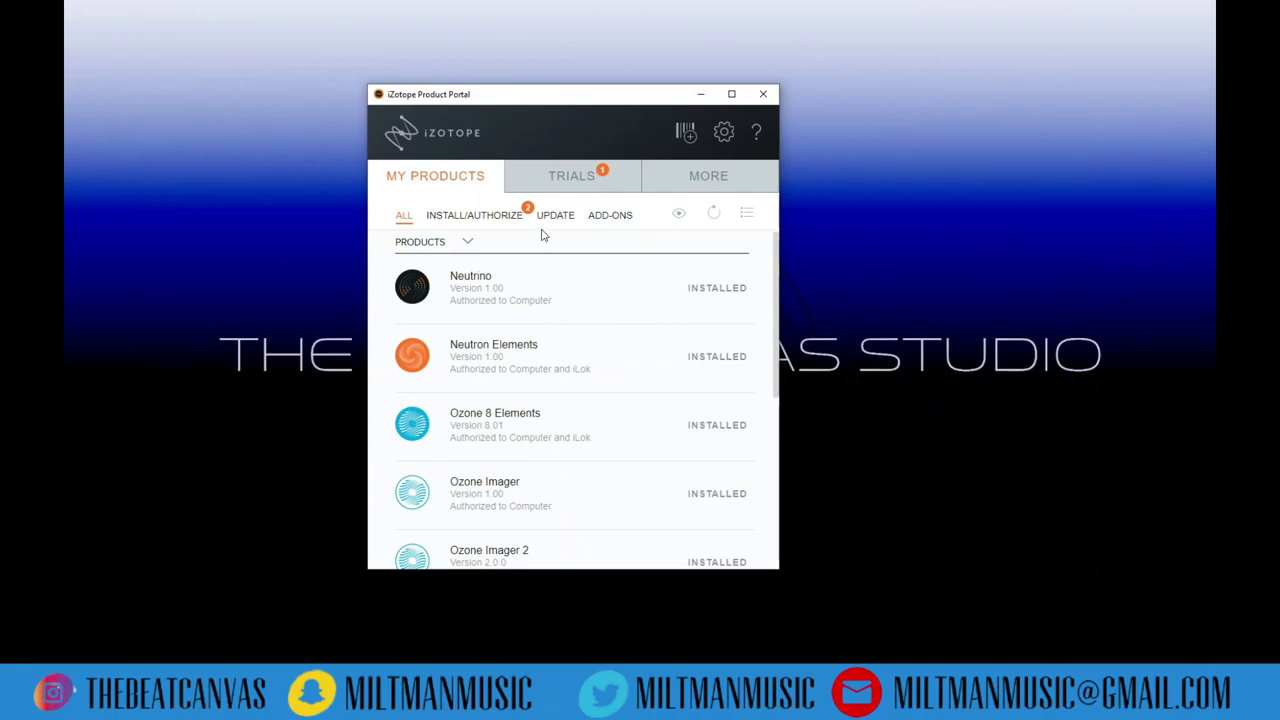
pyautogui.scroll(-1, 576, 312)
pyautogui.scroll(-5, 576, 312)
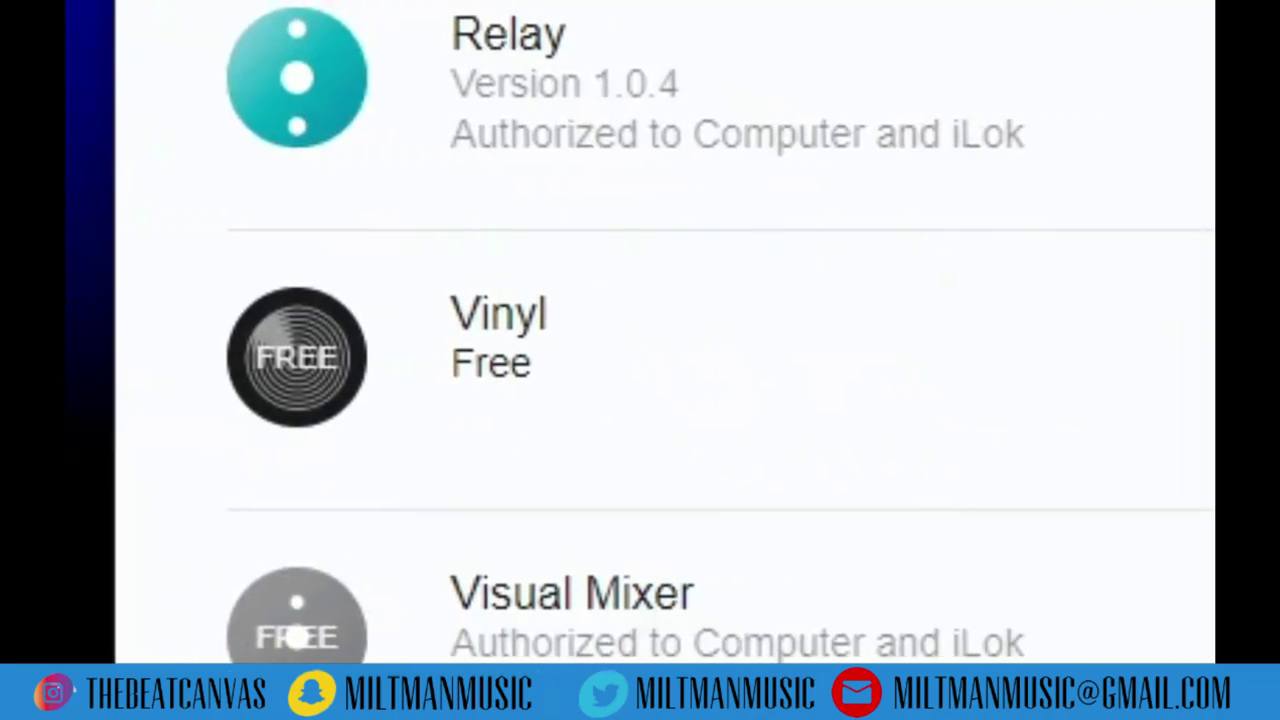
pyautogui.click(719, 353)
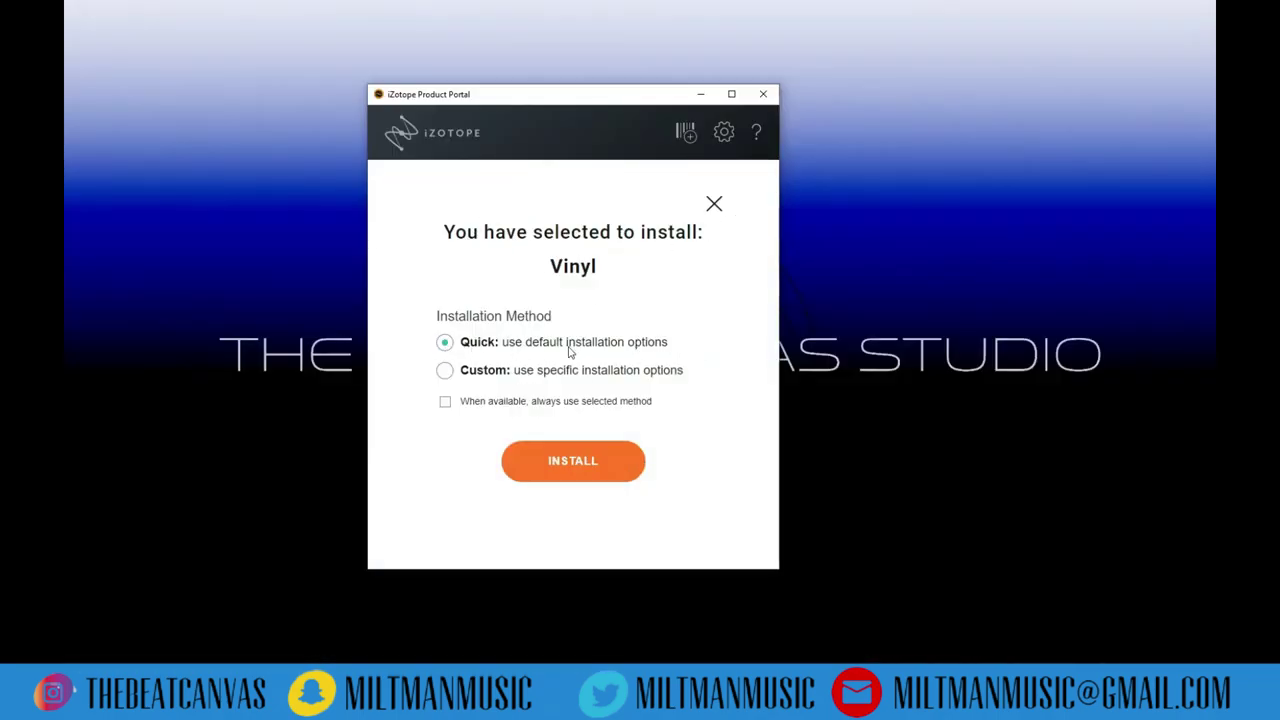
pyautogui.click(588, 466)
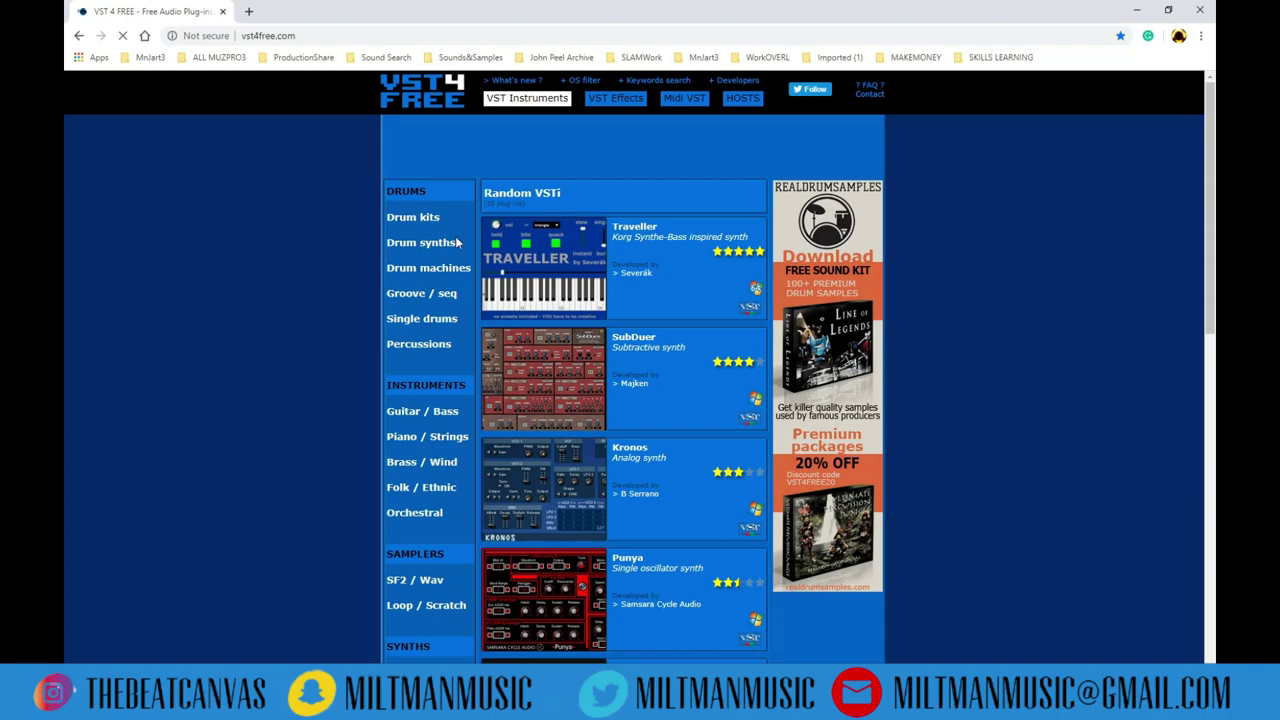
# - Browse the VST Effects section of the VST 4 Free site and view the Modern Lost Angel compressor's page
pyautogui.click(617, 100)
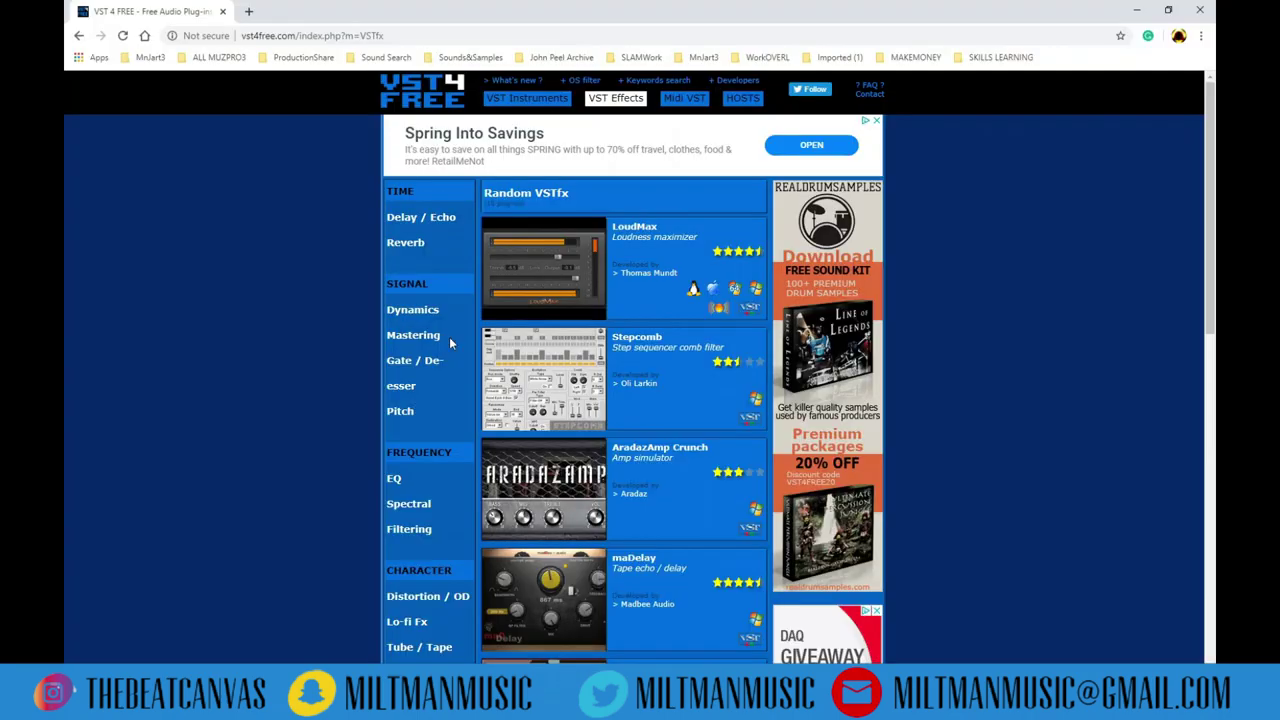
pyautogui.scroll(-5, 538, 310)
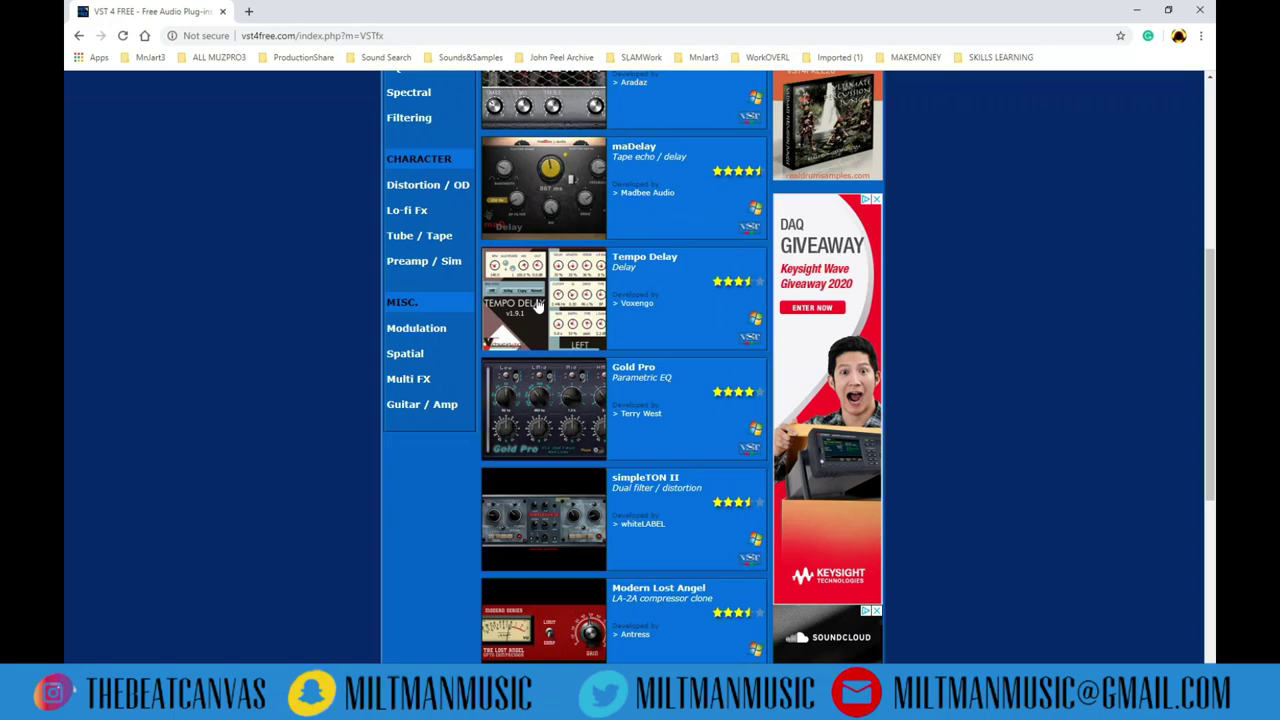
pyautogui.scroll(-2, 533, 305)
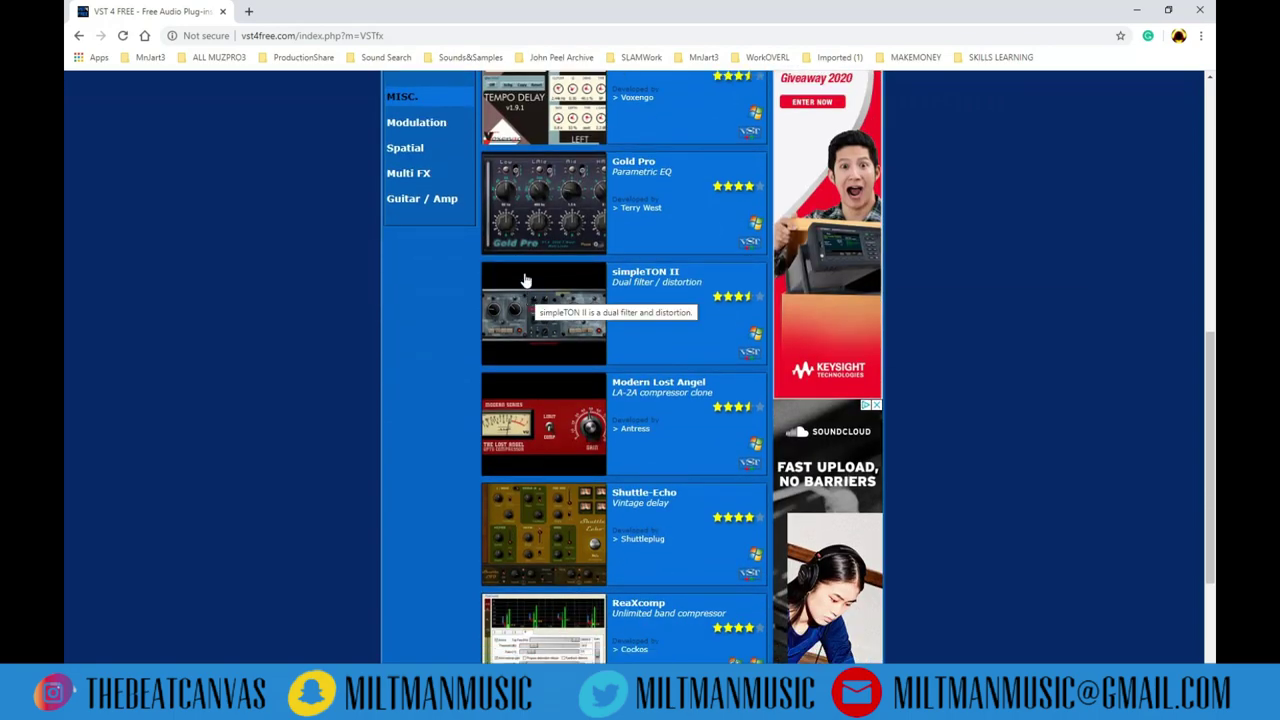
pyautogui.click(570, 436)
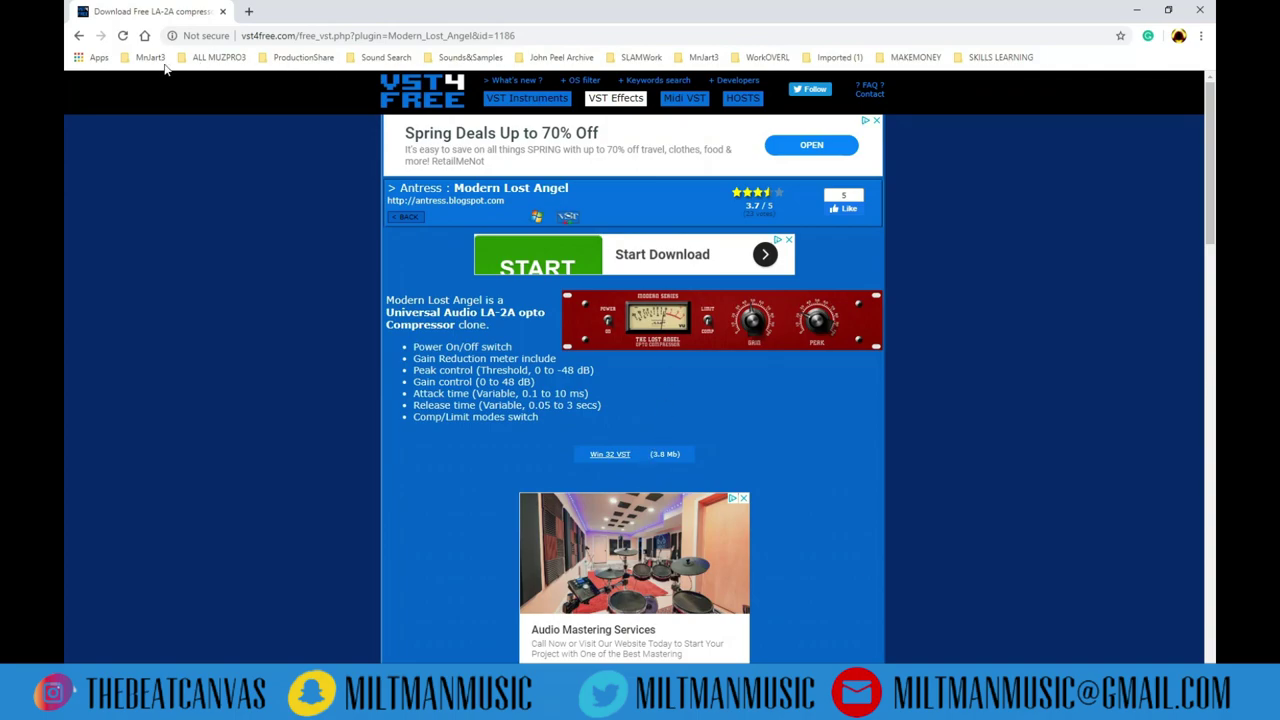
# - Return to the effects list and open the Lo-fi Fx category
pyautogui.click(79, 35)
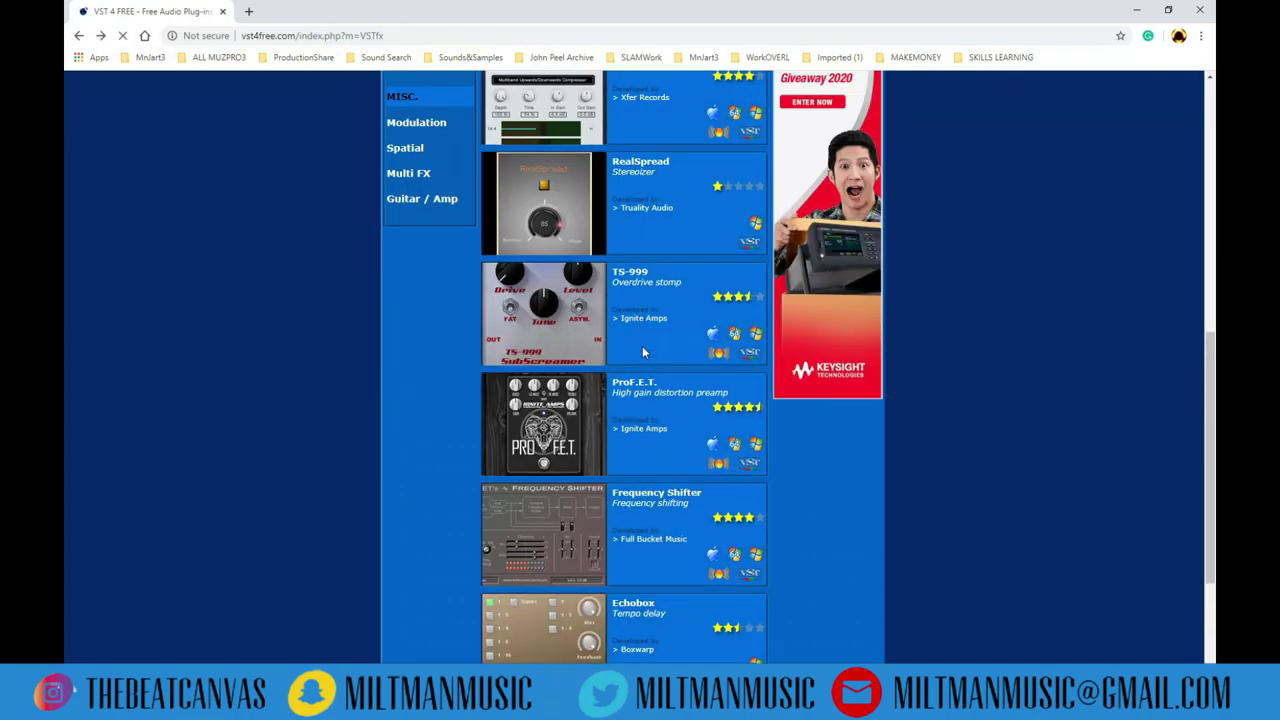
pyautogui.scroll(4, 642, 346)
pyautogui.scroll(1, 643, 346)
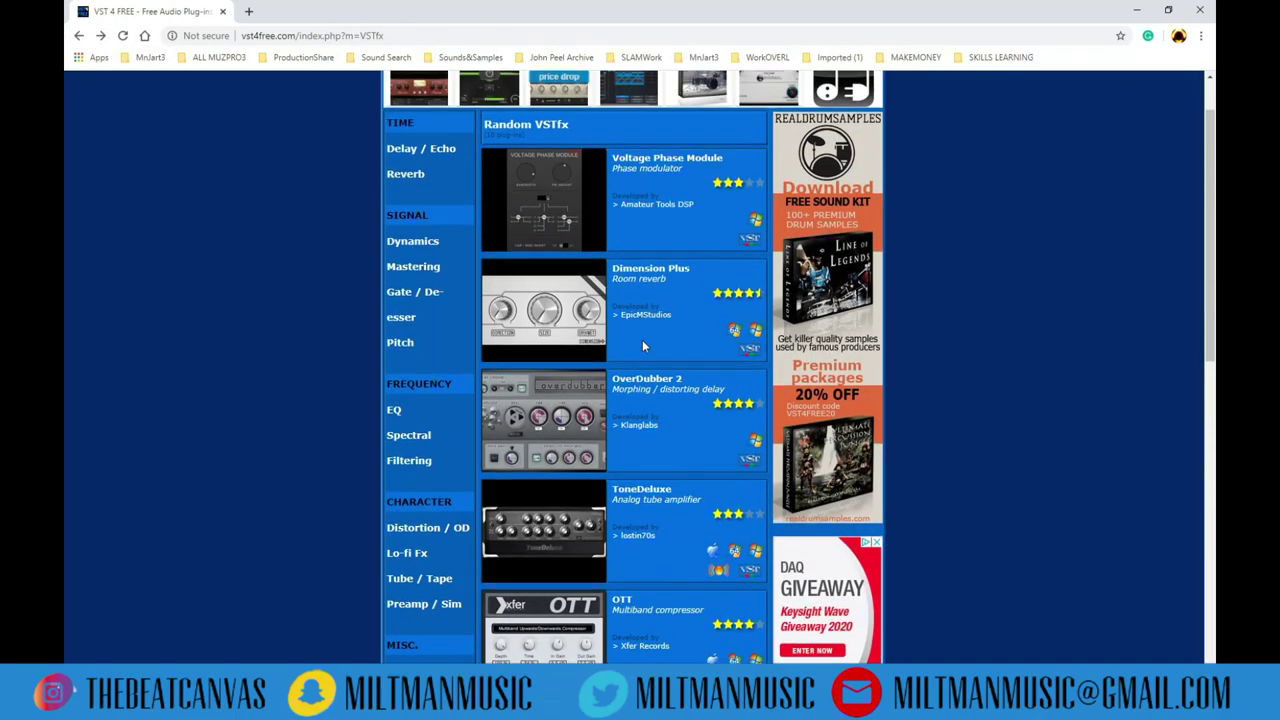
pyautogui.scroll(1, 640, 340)
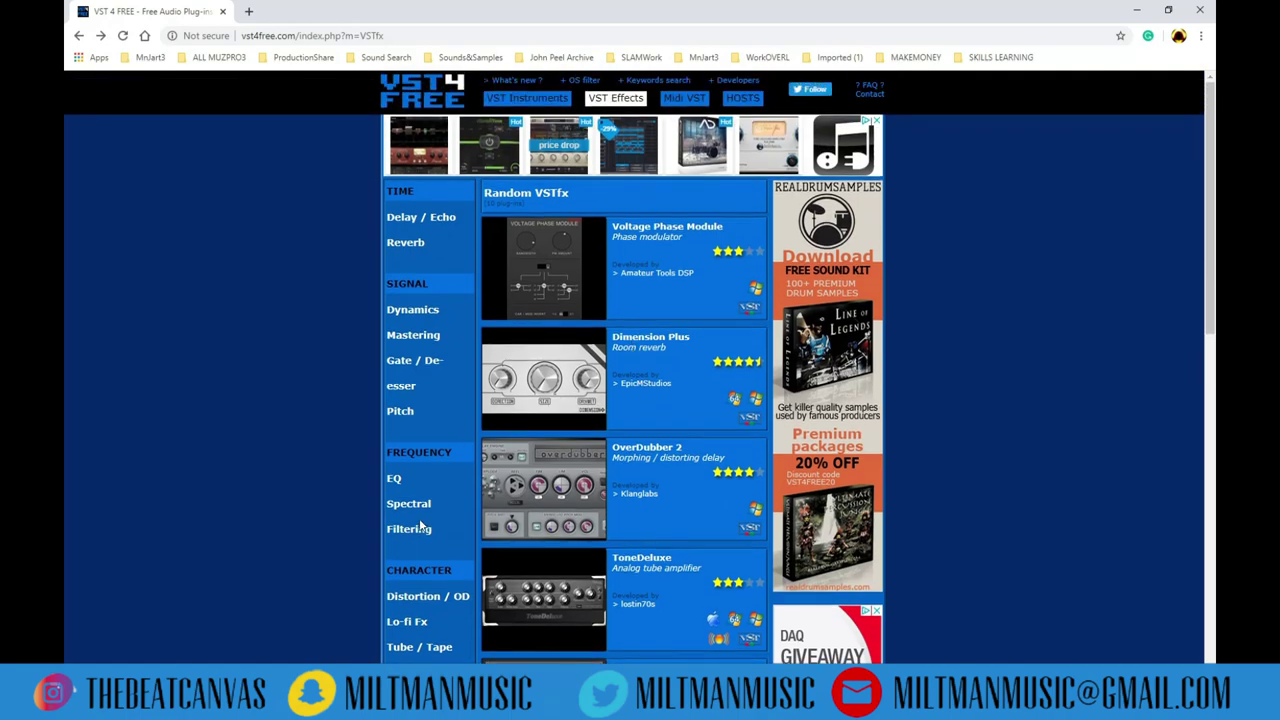
pyautogui.scroll(-3, 437, 300)
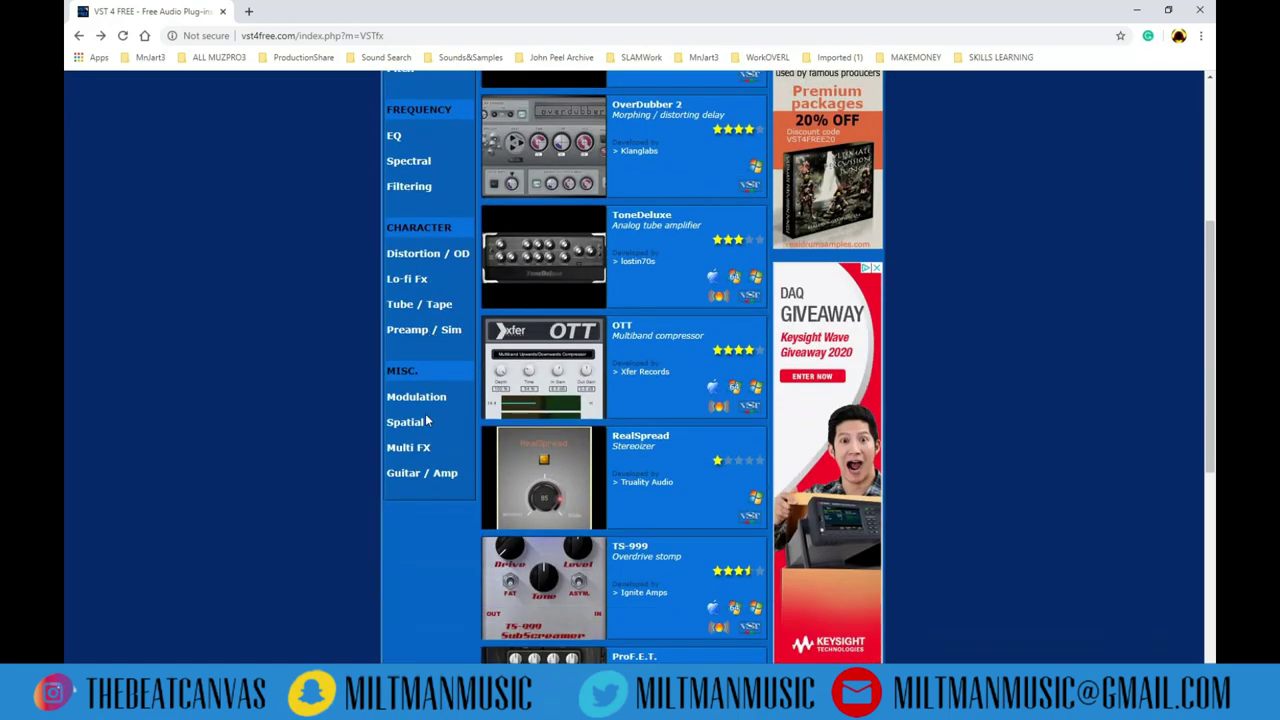
pyautogui.scroll(1, 437, 425)
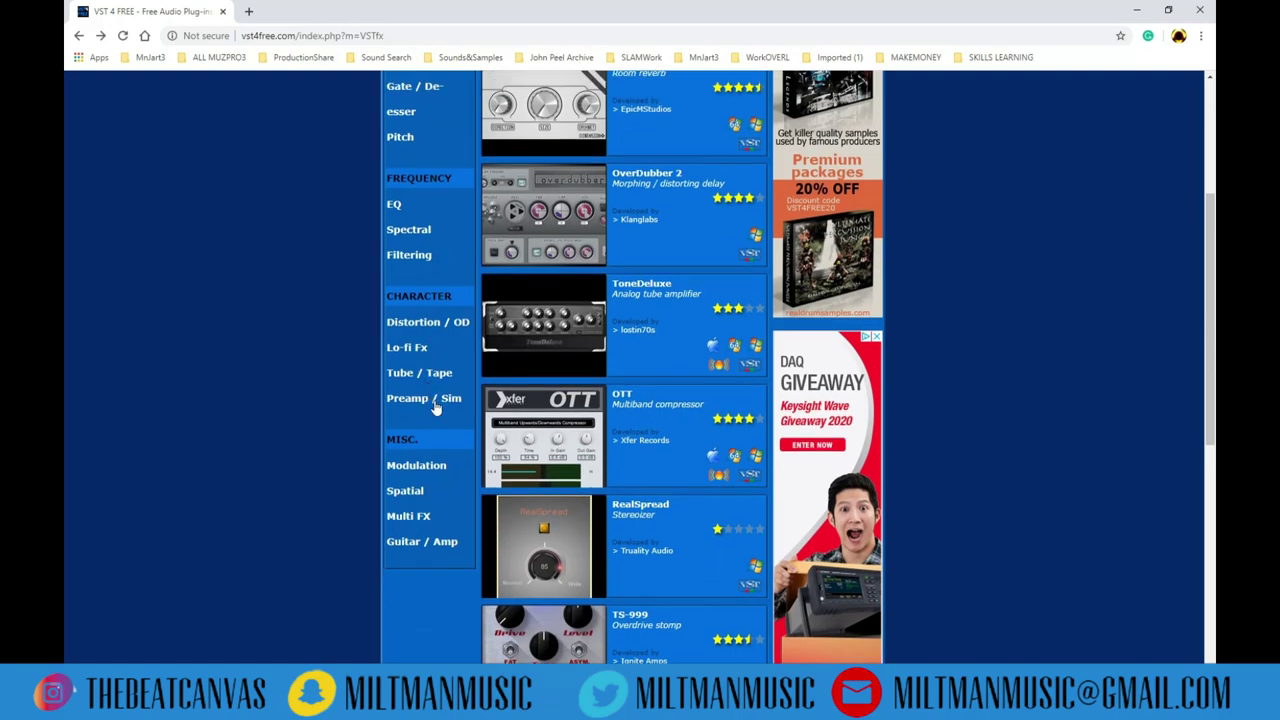
pyautogui.click(424, 347)
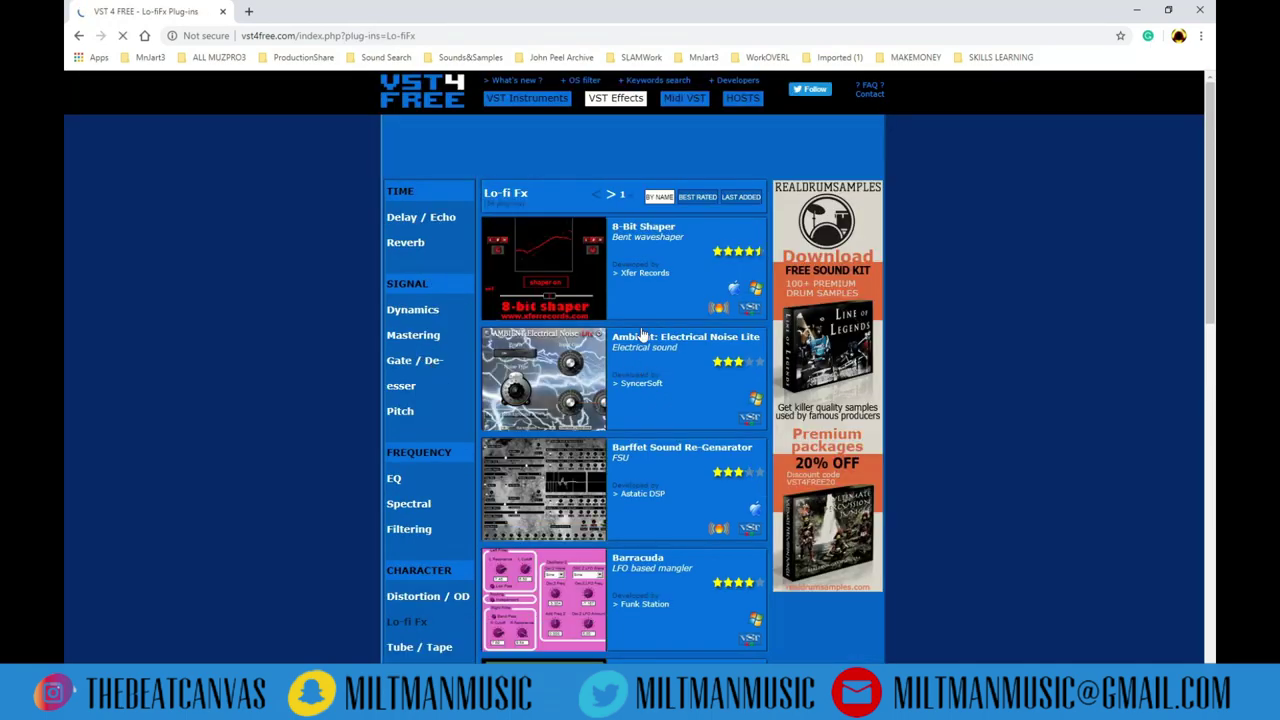
# - Sort the Lo-fi Fx plug-ins by best rated and examine the TS-1 tape master simulator's page
pyautogui.click(697, 199)
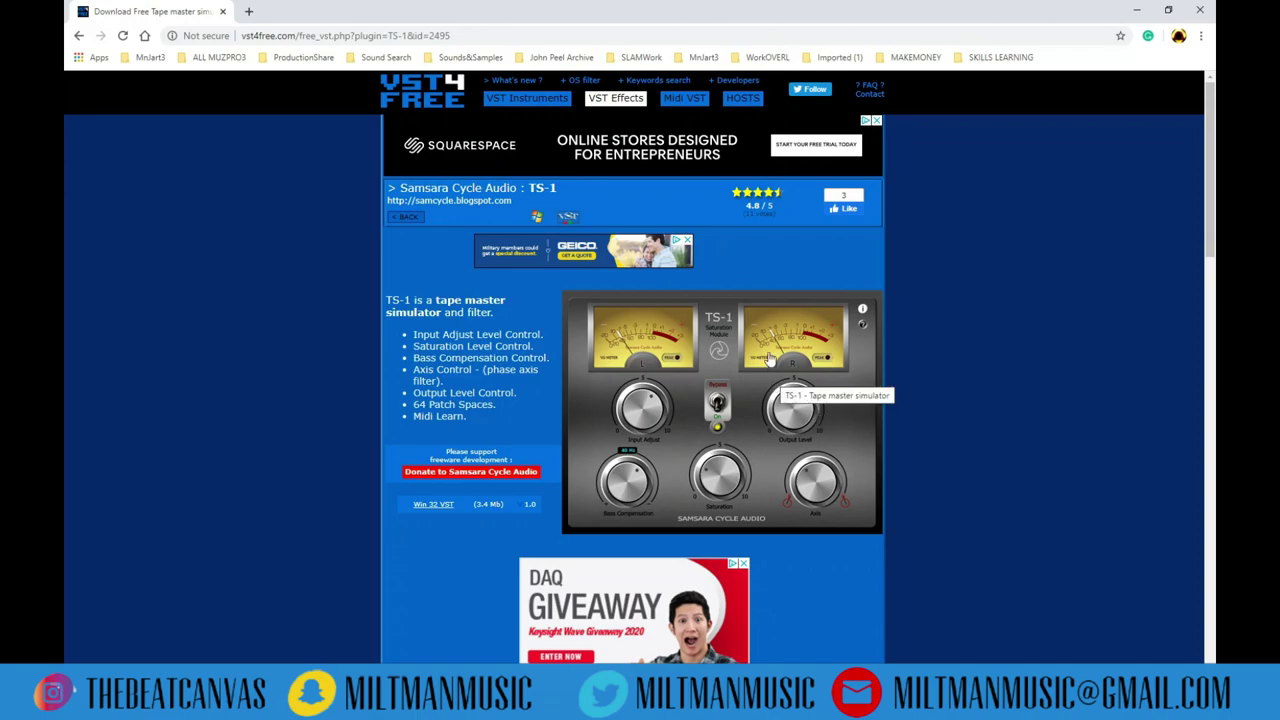
pyautogui.scroll(-5, 770, 360)
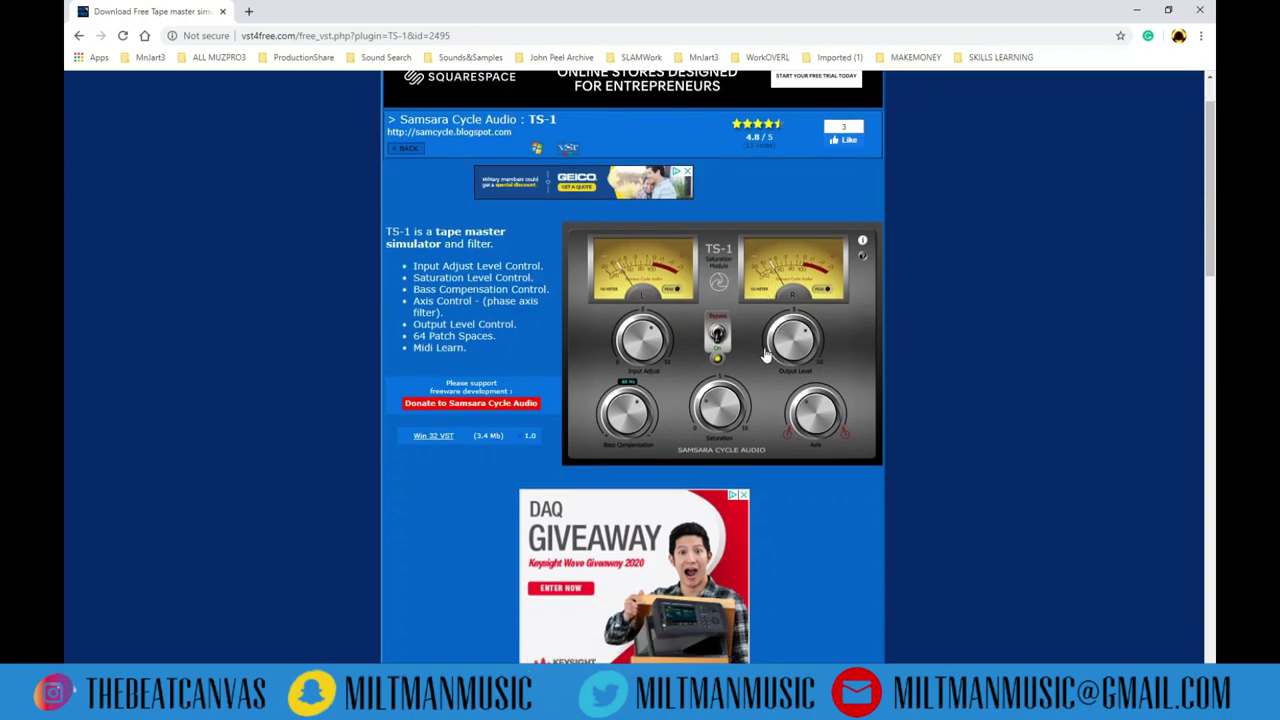
pyautogui.scroll(4, 752, 333)
# - Leave the VST 4 Free site, search Google for plugin boutique, and open the Plugin Boutique website
pyautogui.click(79, 35)
pyautogui.click(79, 35)
pyautogui.click(381, 37)
pyautogui.write('plu')
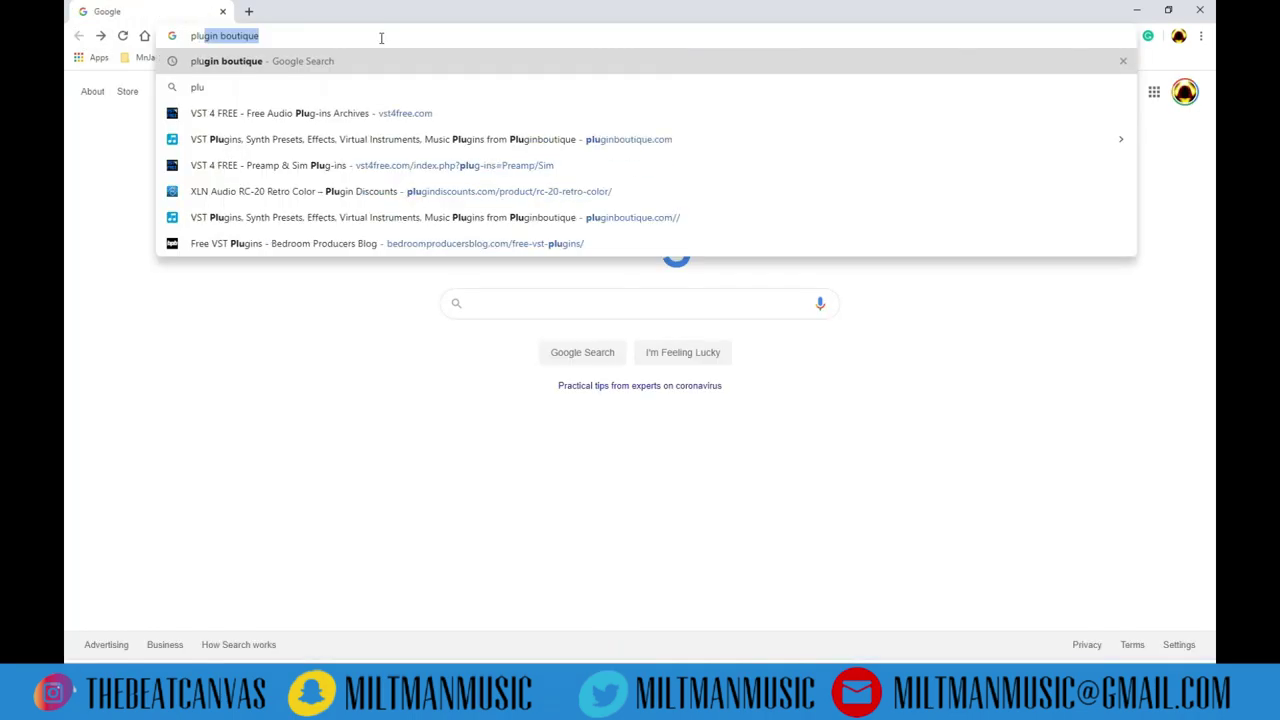
pyautogui.press('Return')
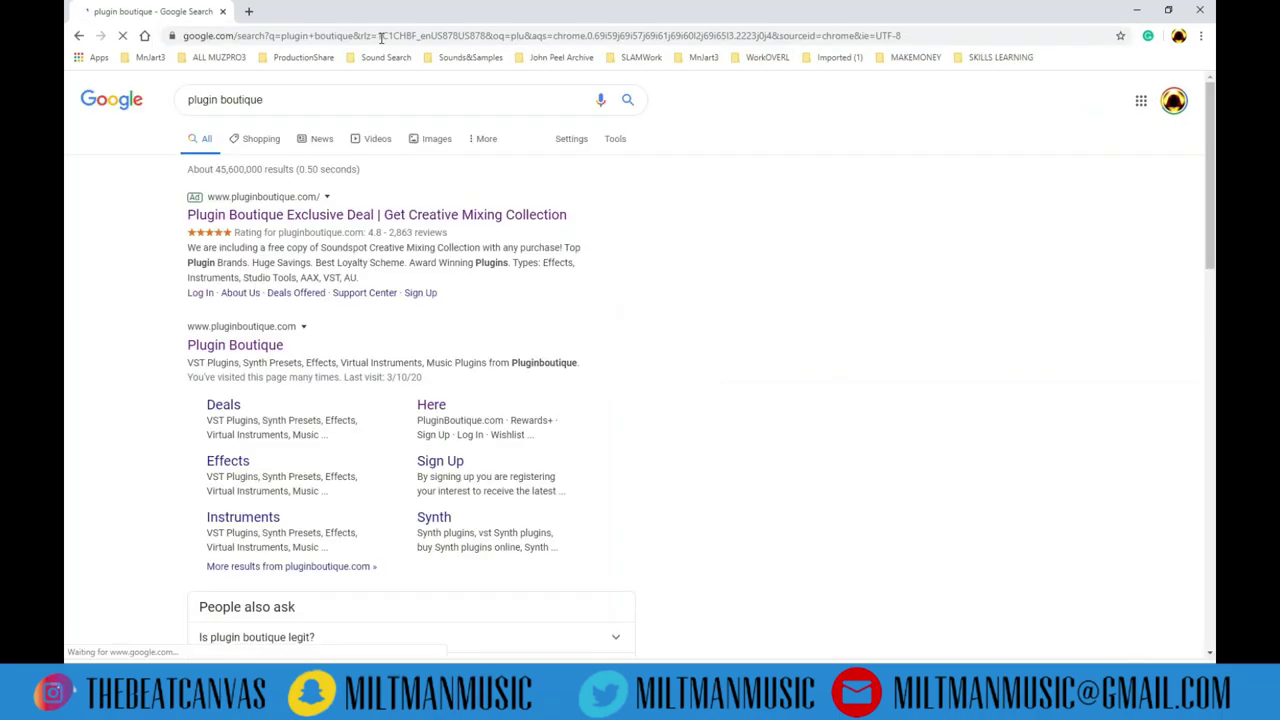
pyautogui.click(264, 352)
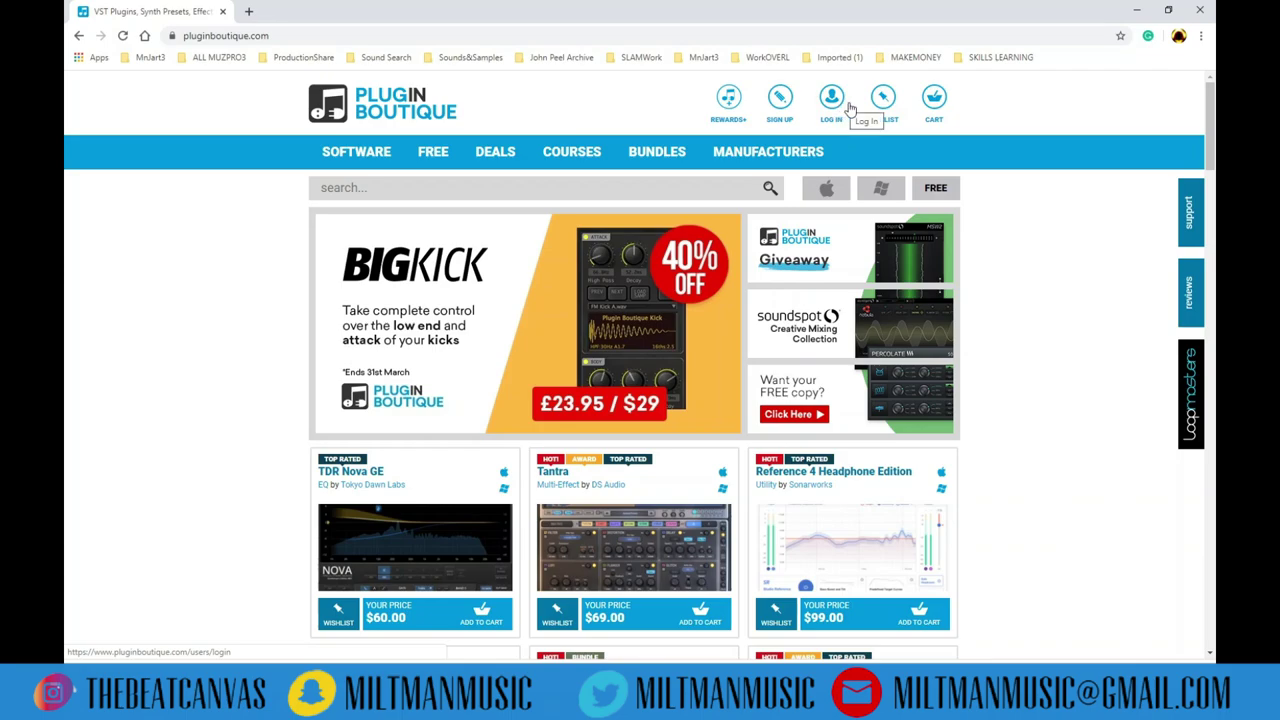
# - Examine the featured plug-ins and current deals on the Plugin Boutique home page
pyautogui.scroll(-5, 672, 348)
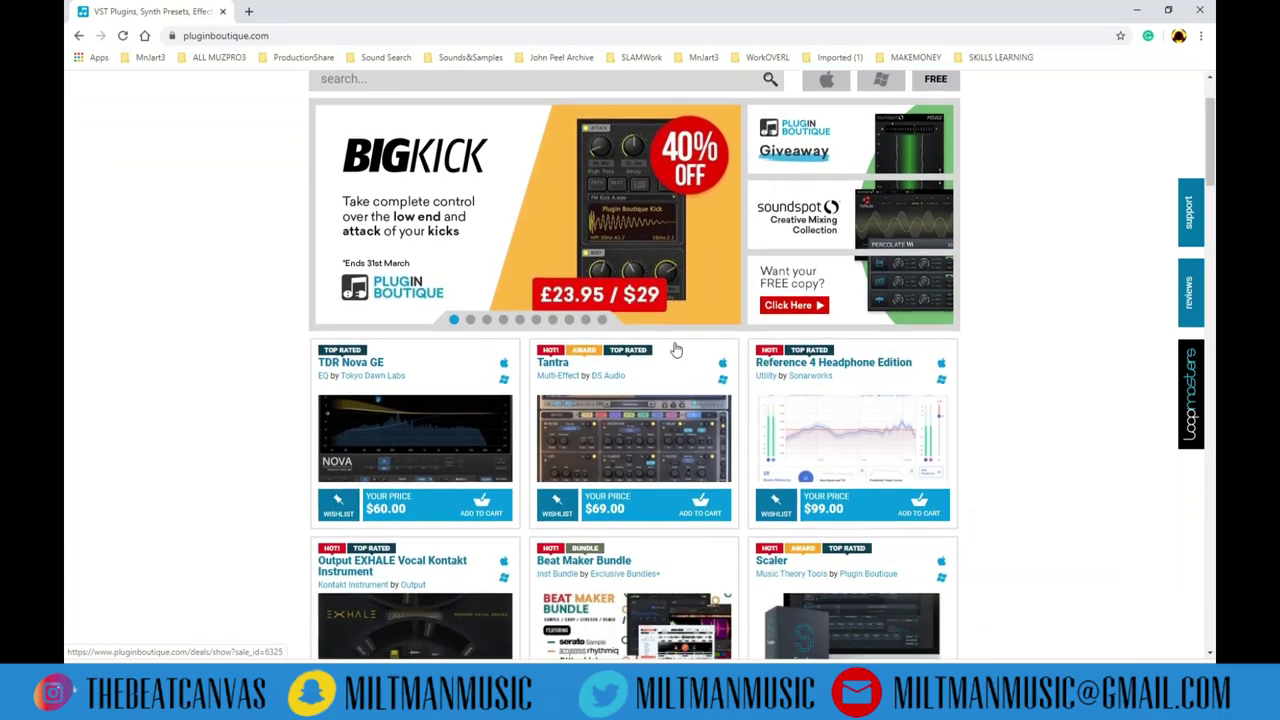
pyautogui.scroll(4, 675, 343)
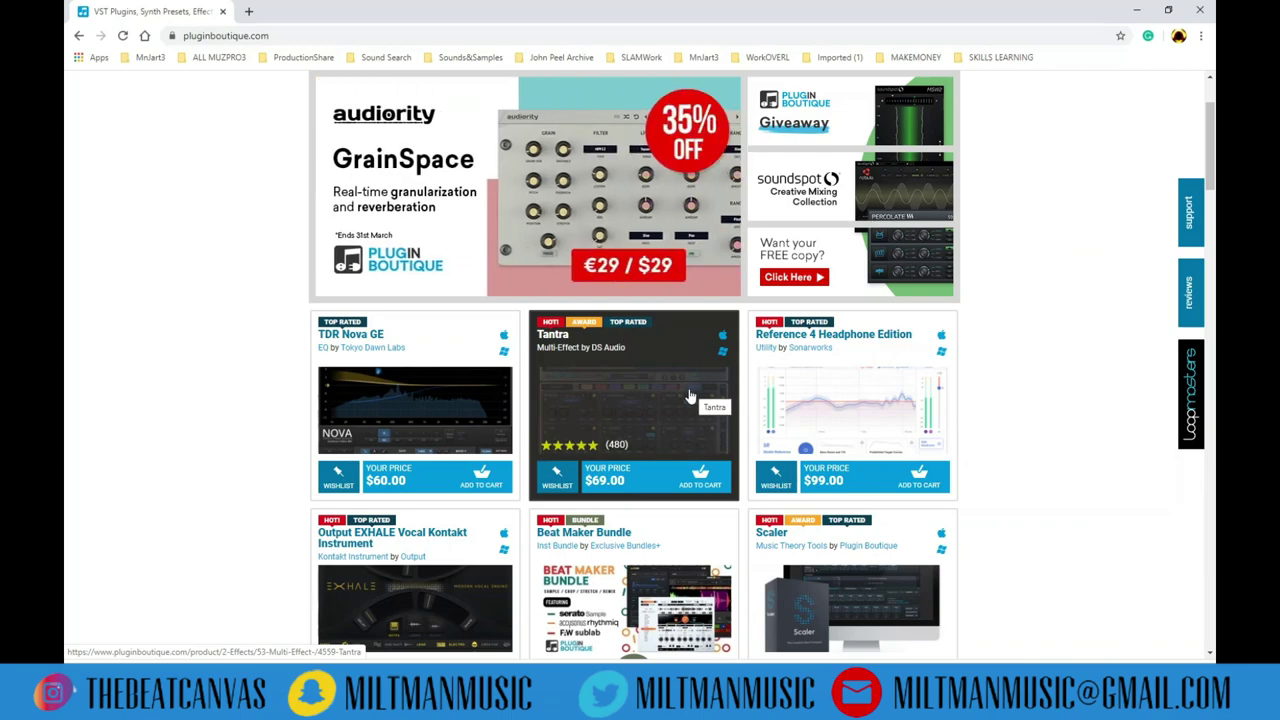
pyautogui.scroll(-2, 772, 410)
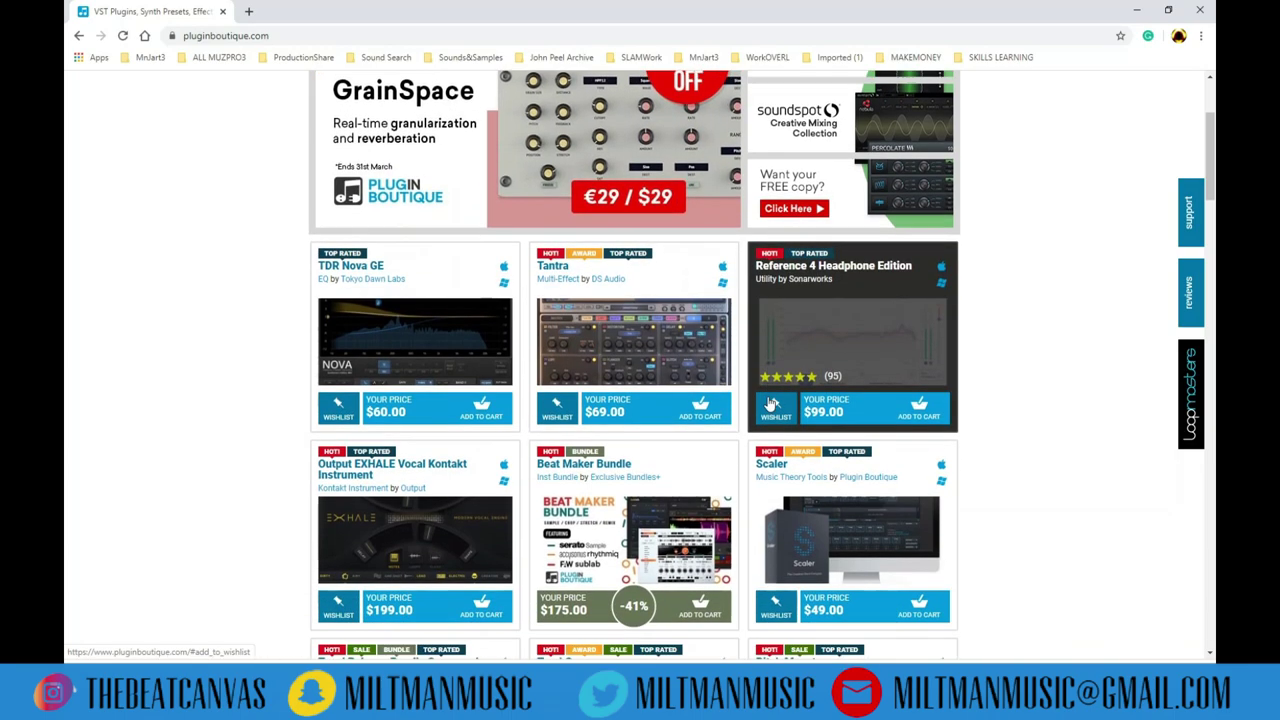
pyautogui.scroll(-1, 767, 397)
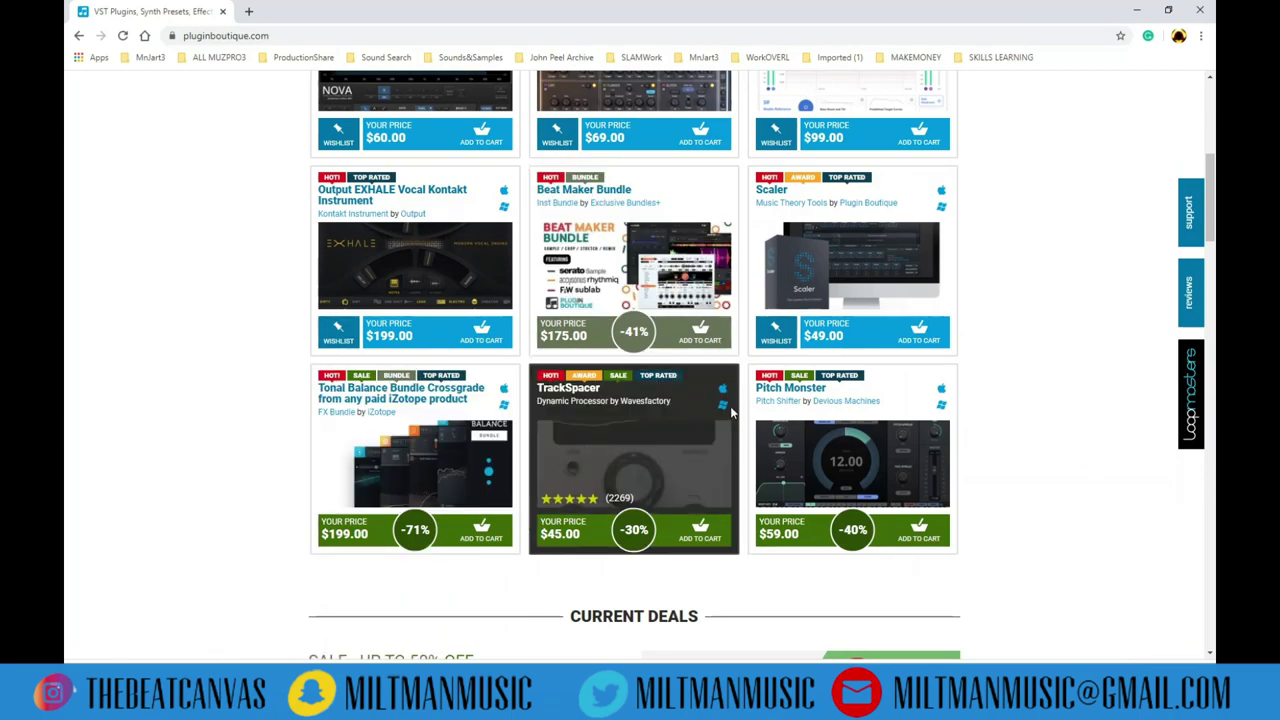
pyautogui.scroll(-8, 770, 415)
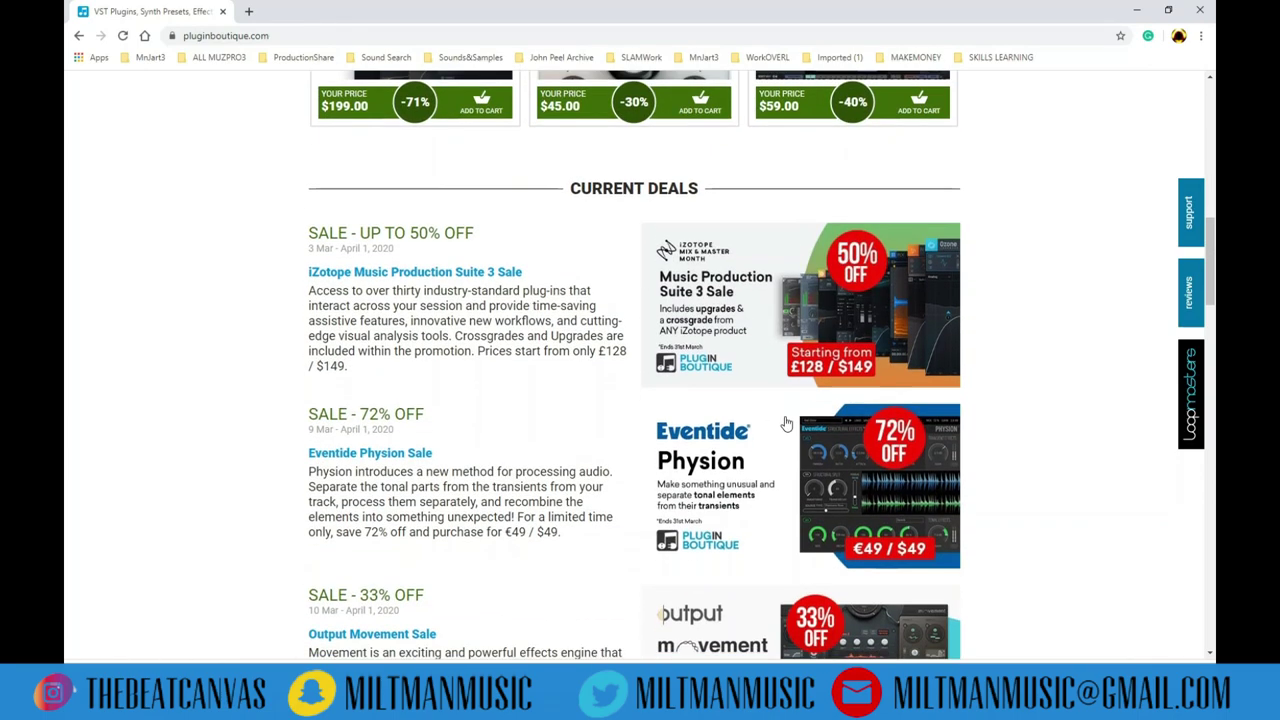
pyautogui.scroll(-3, 795, 418)
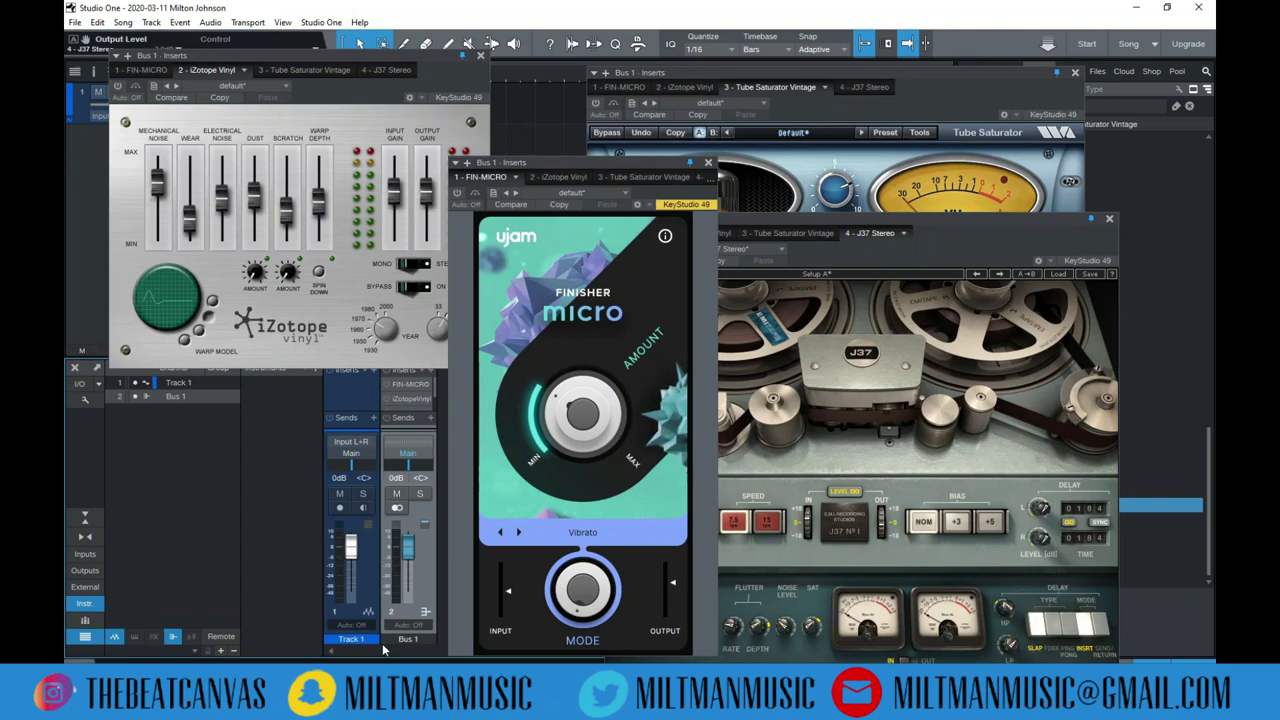
# - Switch to Studio One and rearrange the floating J37 and Tube Saturator insert windows to show their interfaces
pyautogui.moveTo(914, 226); pyautogui.dragTo(929, 203)
pyautogui.moveTo(893, 72); pyautogui.dragTo(811, 114)
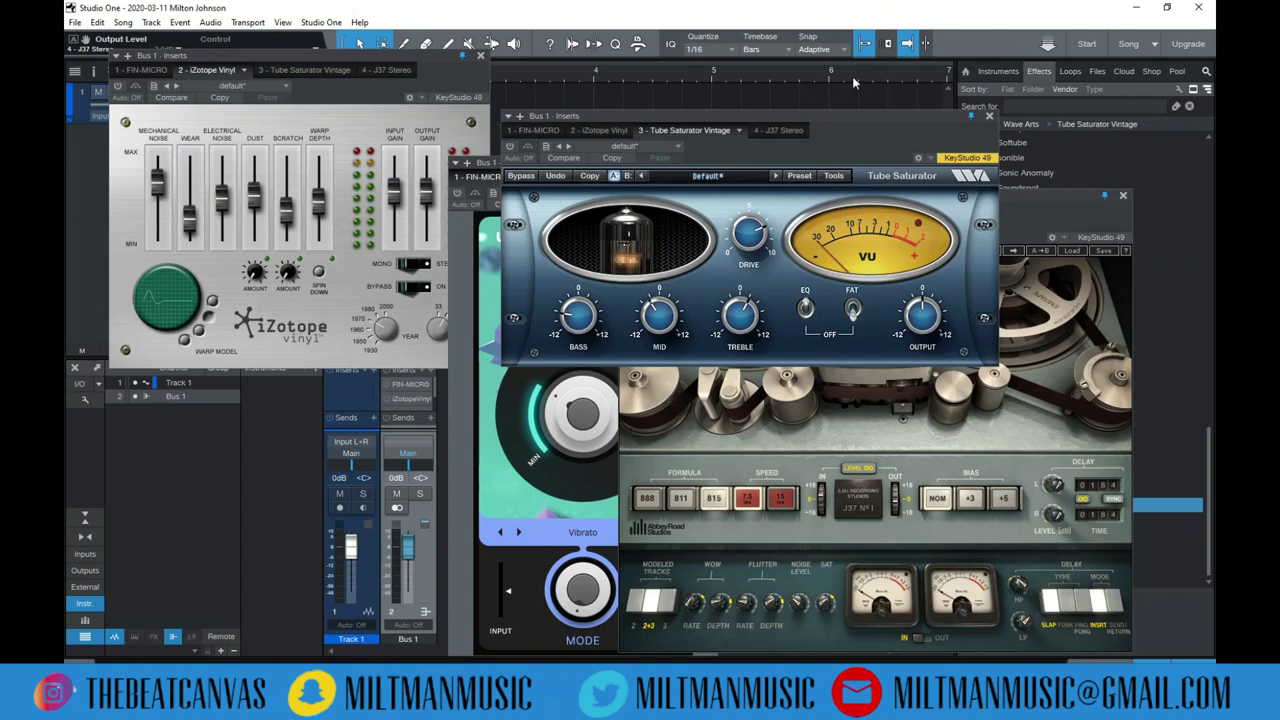
pyautogui.moveTo(787, 117); pyautogui.dragTo(775, 54)
pyautogui.moveTo(1027, 199); pyautogui.dragTo(995, 204)
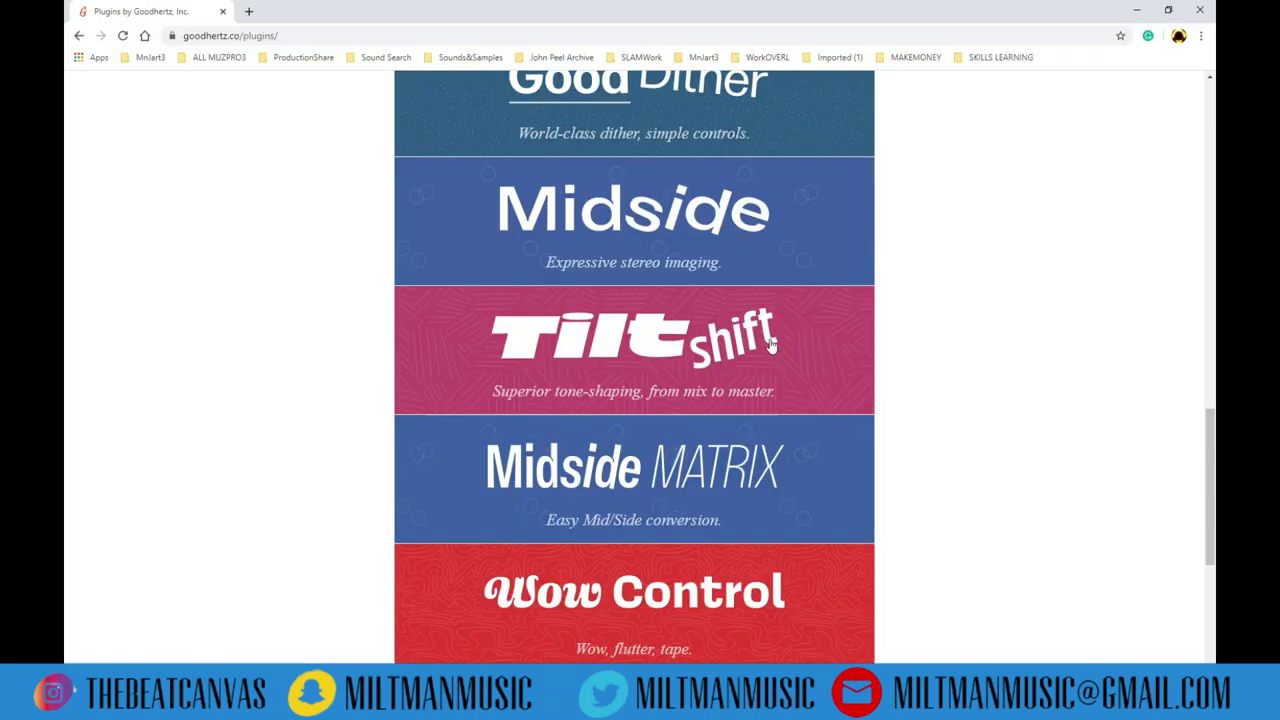
# - Switch to the Goodhertz plugins page in the browser and examine its full plug-in list, including Vulf Compressor, Lossy and Wow Control
pyautogui.scroll(7, 745, 335)
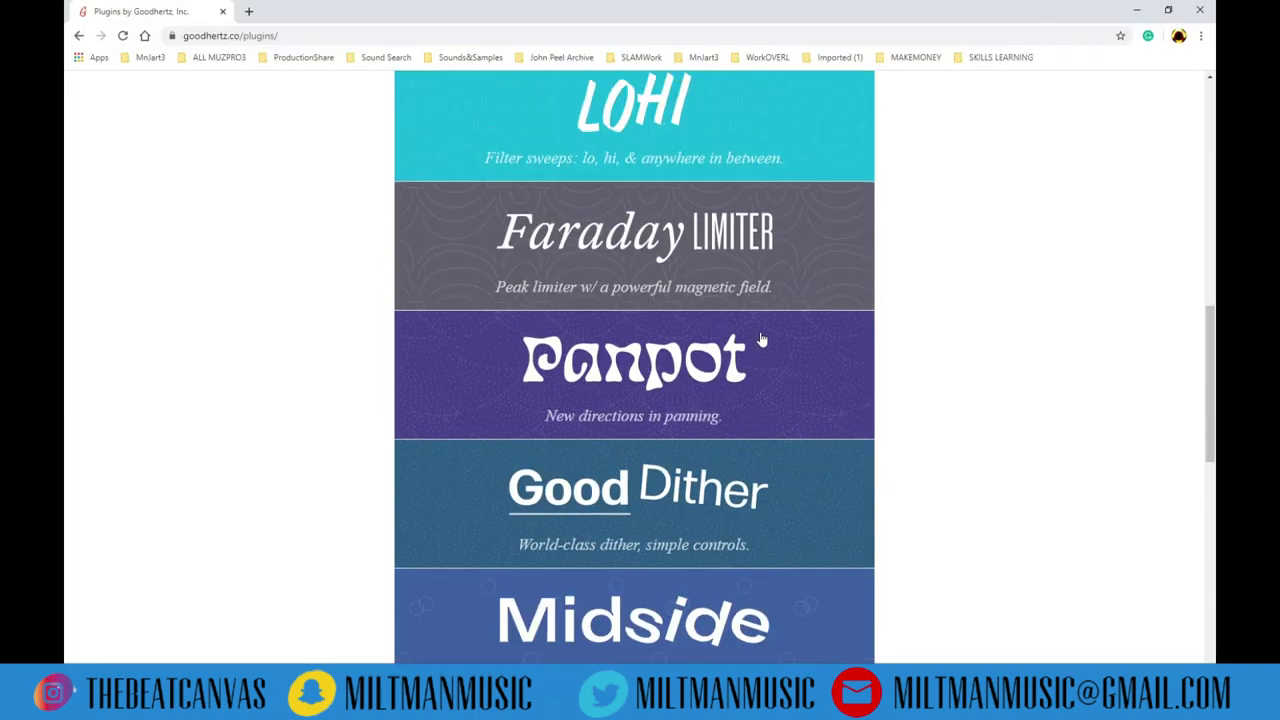
pyautogui.scroll(1, 748, 335)
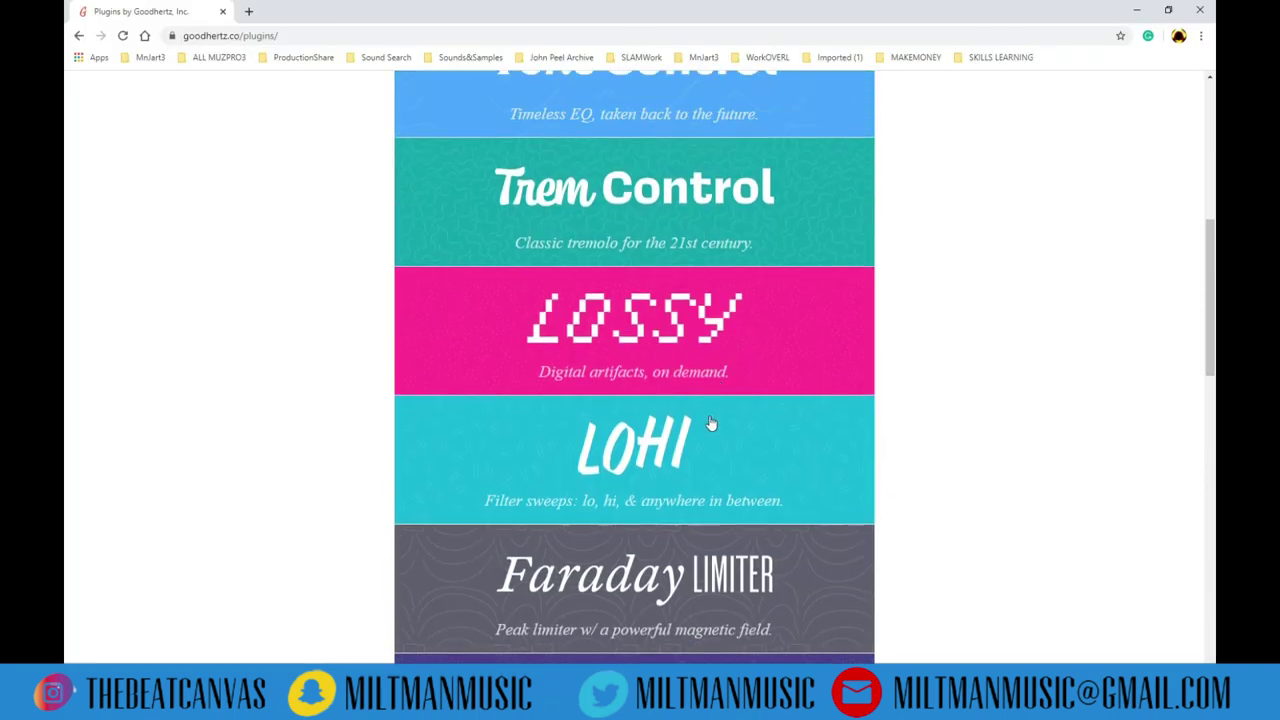
pyautogui.scroll(6, 688, 397)
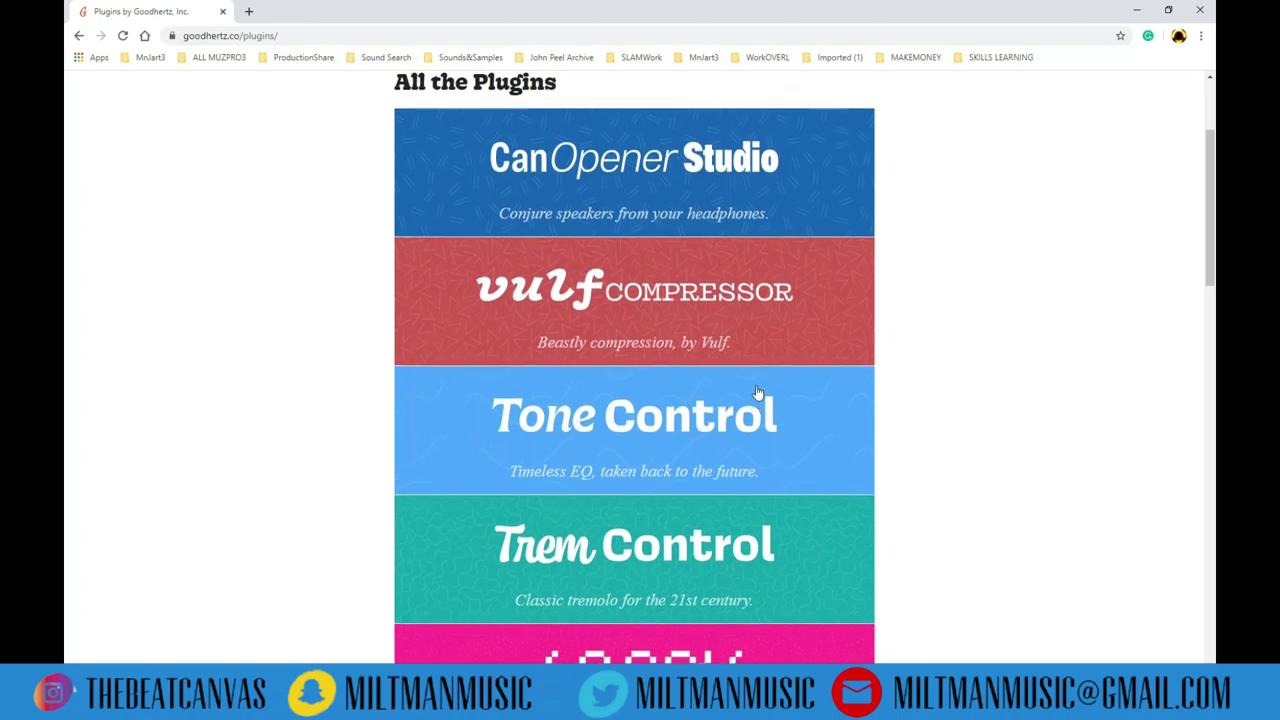
pyautogui.scroll(-2, 726, 398)
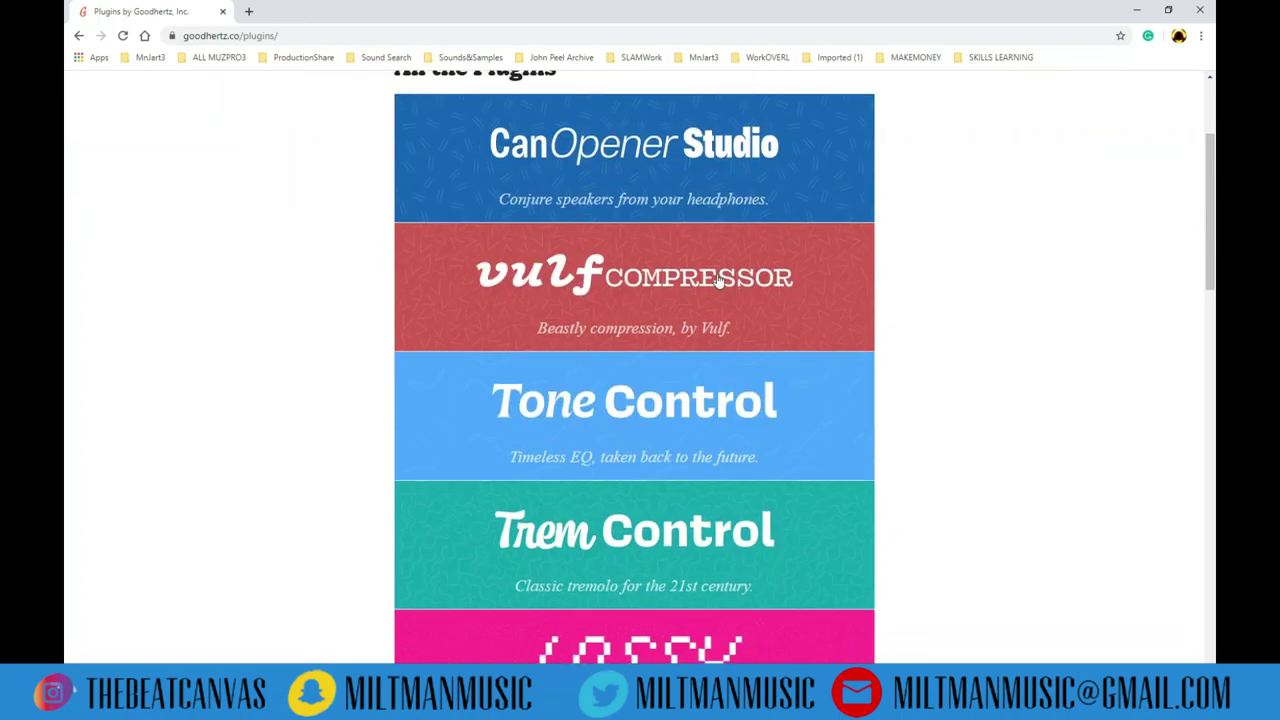
pyautogui.scroll(-8, 690, 300)
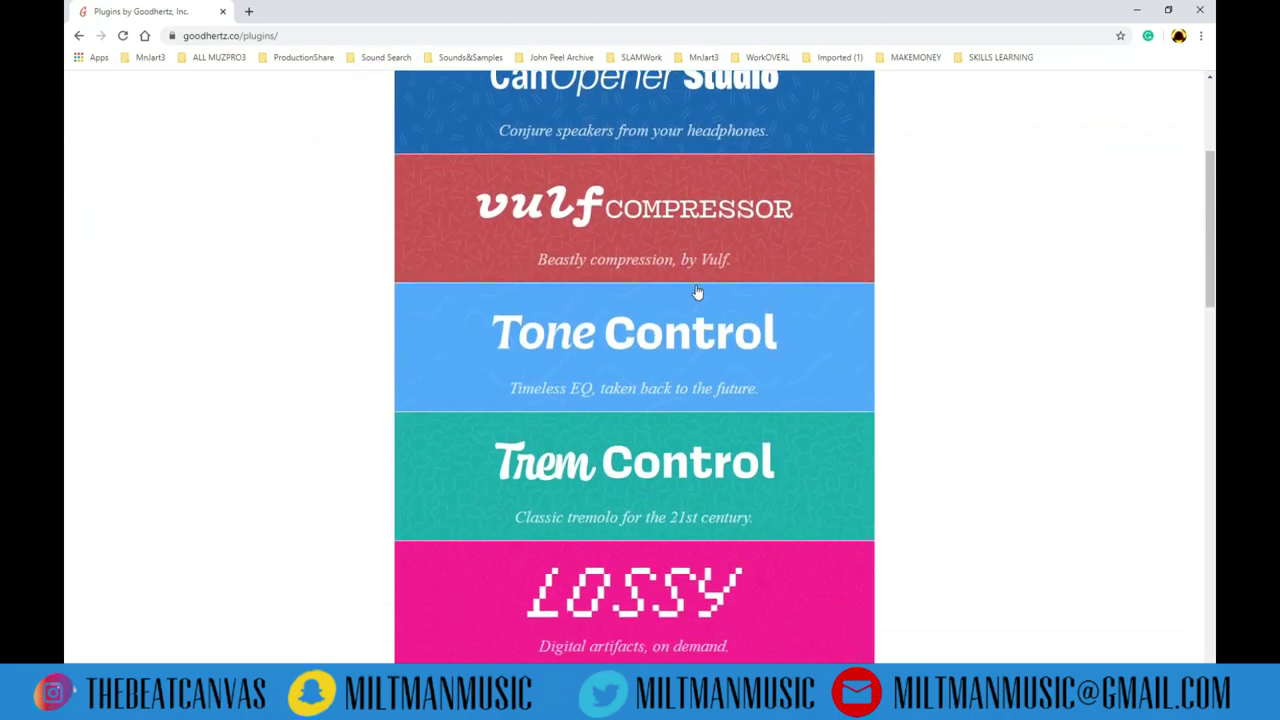
pyautogui.scroll(-7, 706, 293)
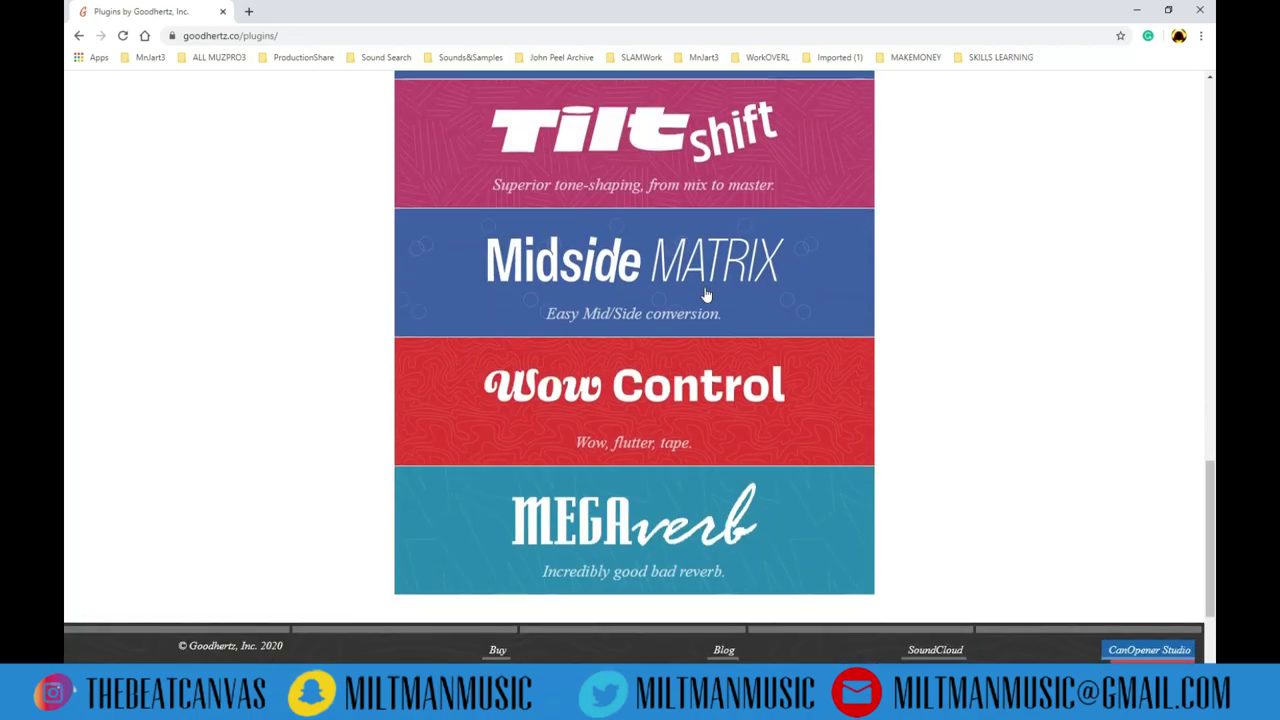
pyautogui.scroll(6, 766, 254)
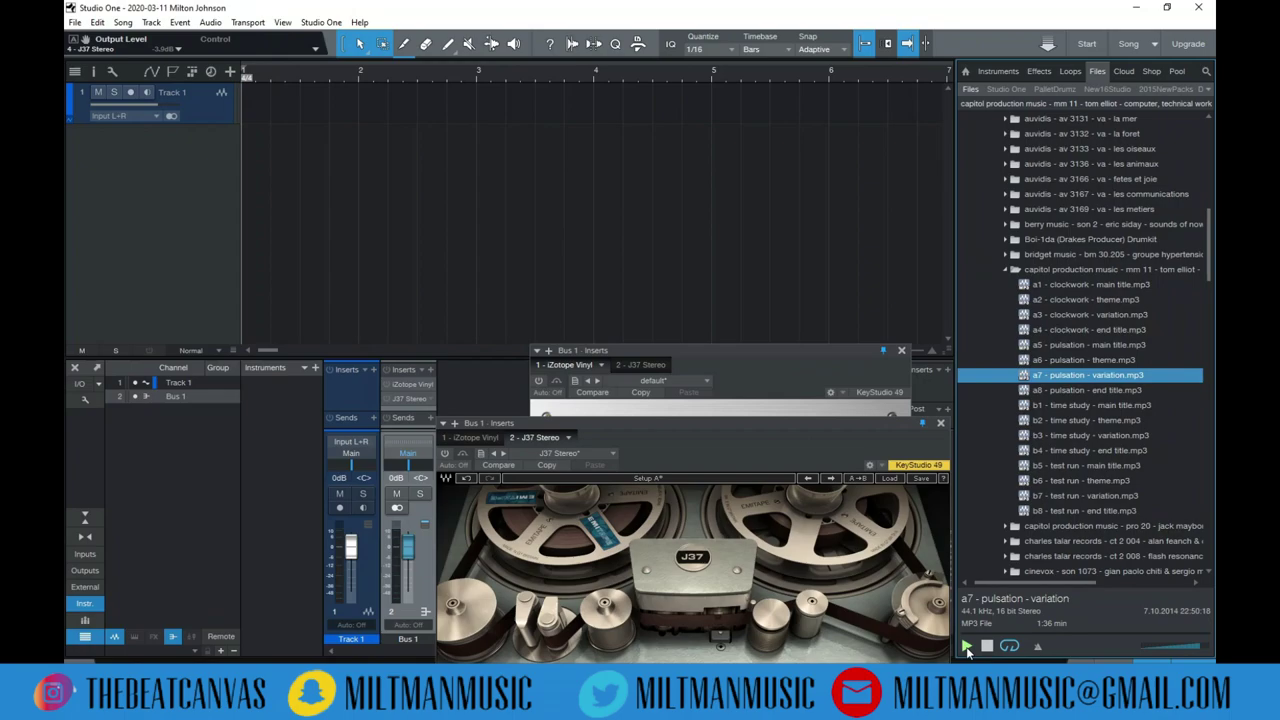
# - Back in Studio One, preview a7 - pulsation - variation.mp3 and select b10 - impact #10.mp3 from the capitol production music pro 20 folder
pyautogui.click(967, 646)
pyautogui.click(987, 646)
pyautogui.click(1005, 269)
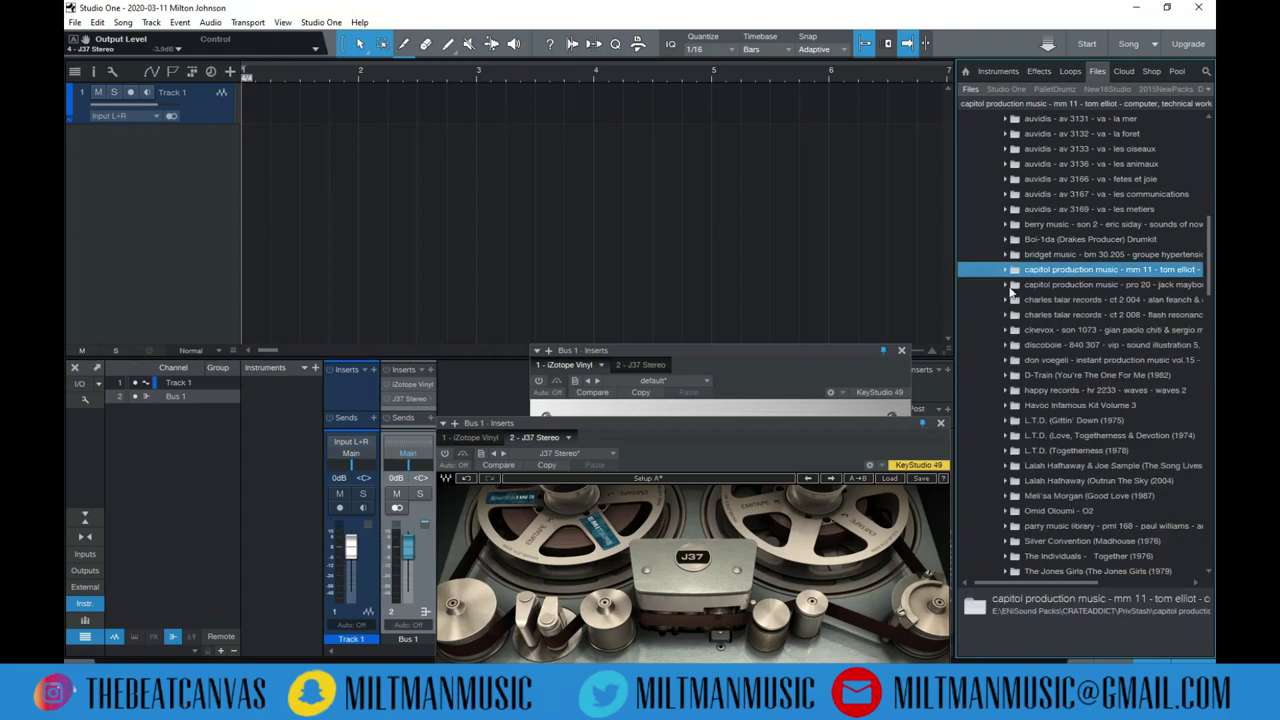
pyautogui.click(1006, 284)
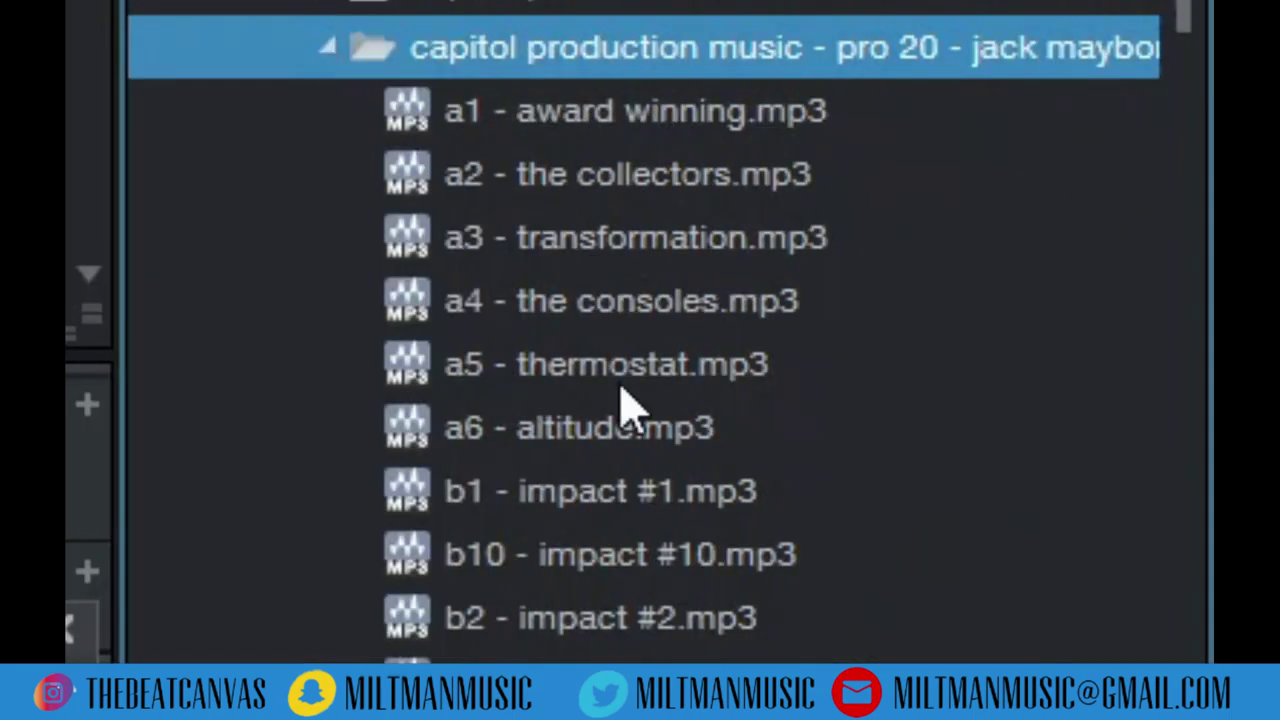
pyautogui.click(697, 553)
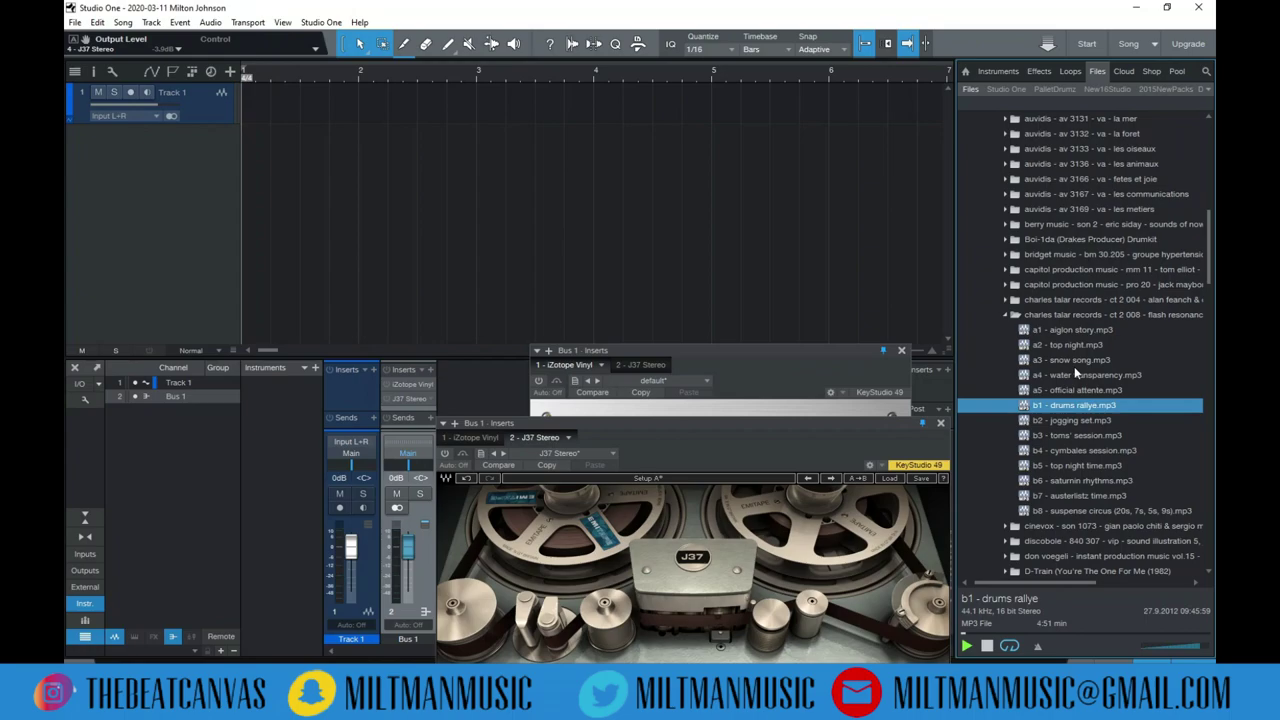
# - Place a4 - water transparency.mp3 at the start of Track 1 and play it back
pyautogui.click(1080, 376)
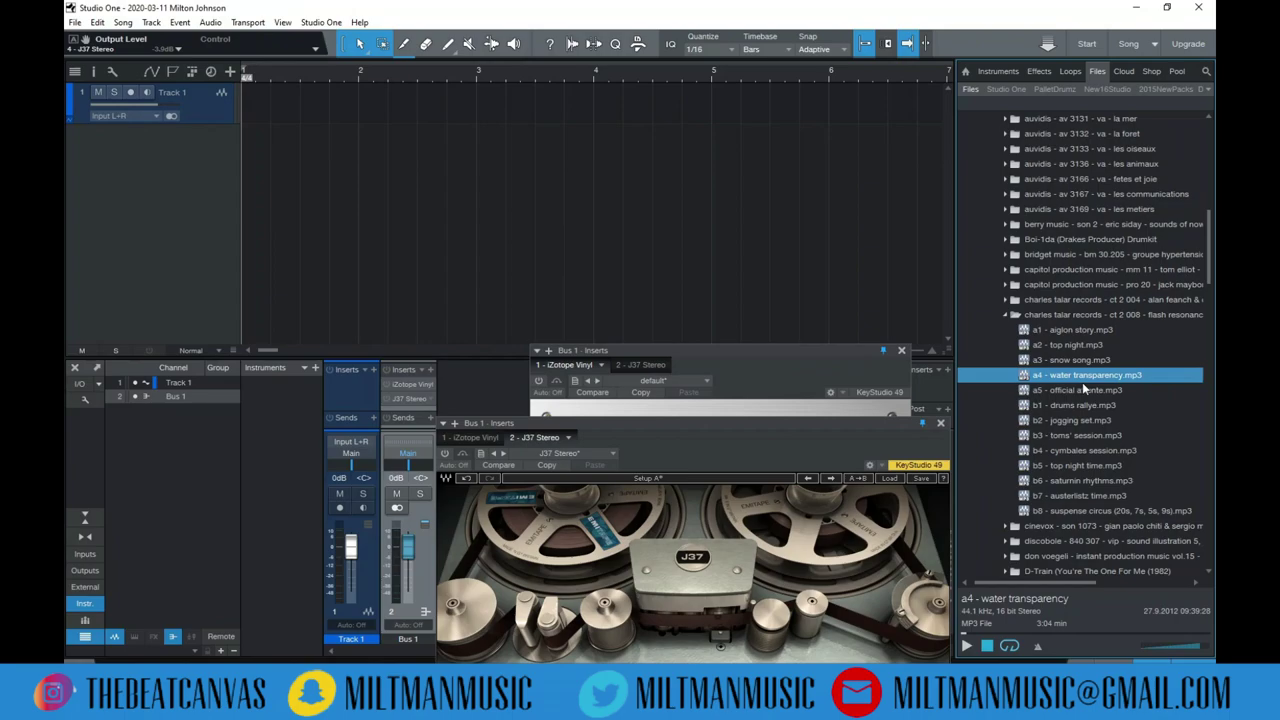
pyautogui.moveTo(1091, 372)
pyautogui.mouseDown()
pyautogui.moveTo(842, 346)
pyautogui.moveTo(252, 127)
pyautogui.mouseUp()
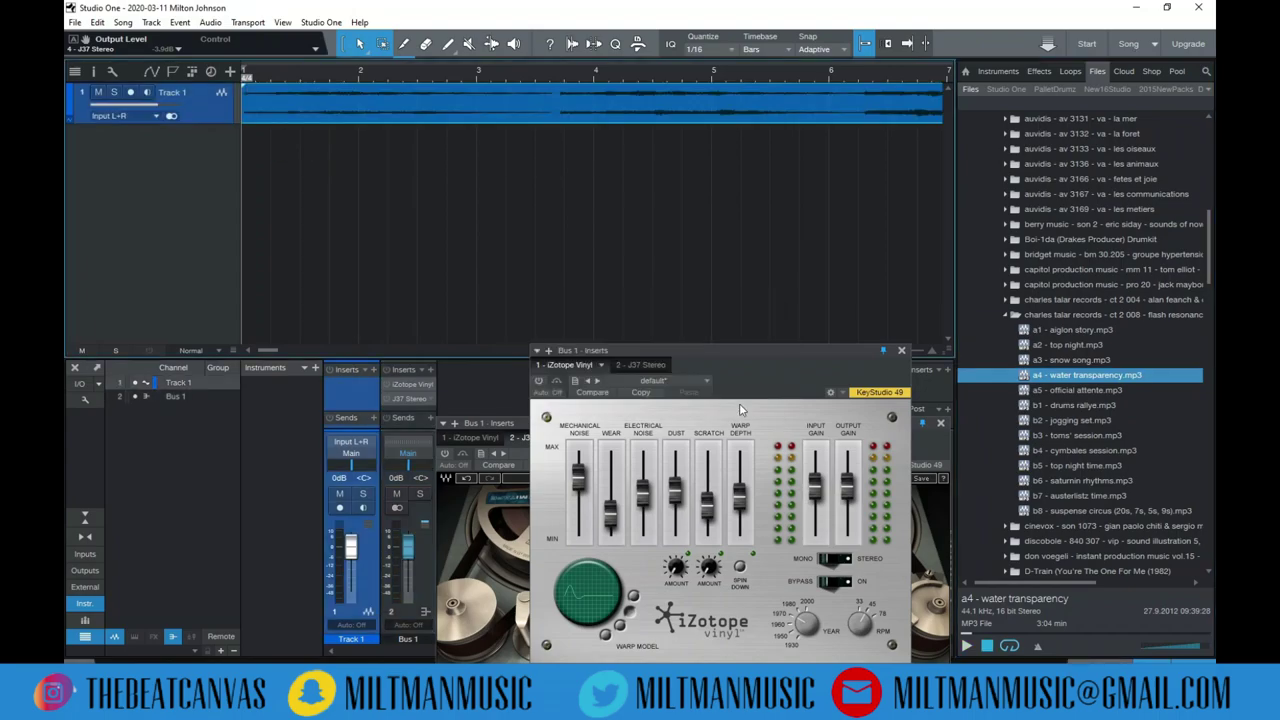
pyautogui.scroll(-3, 445, 257)
pyautogui.scroll(3, 445, 257)
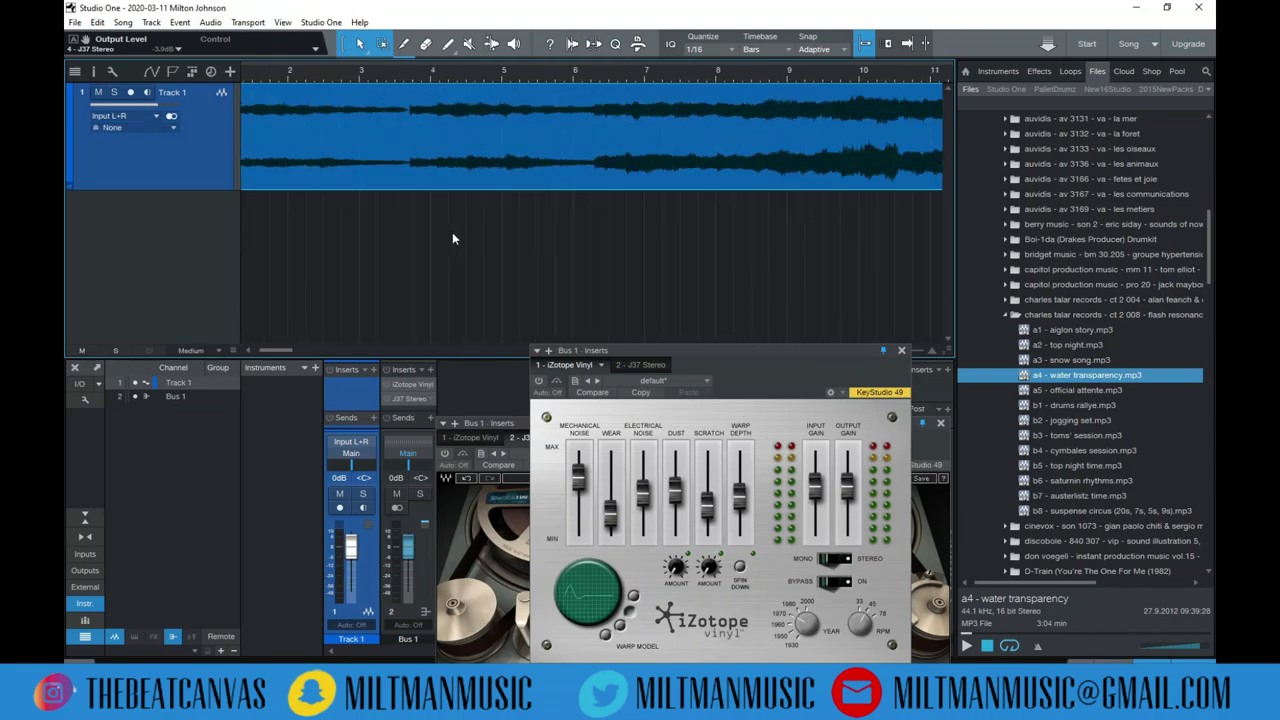
pyautogui.press('space')
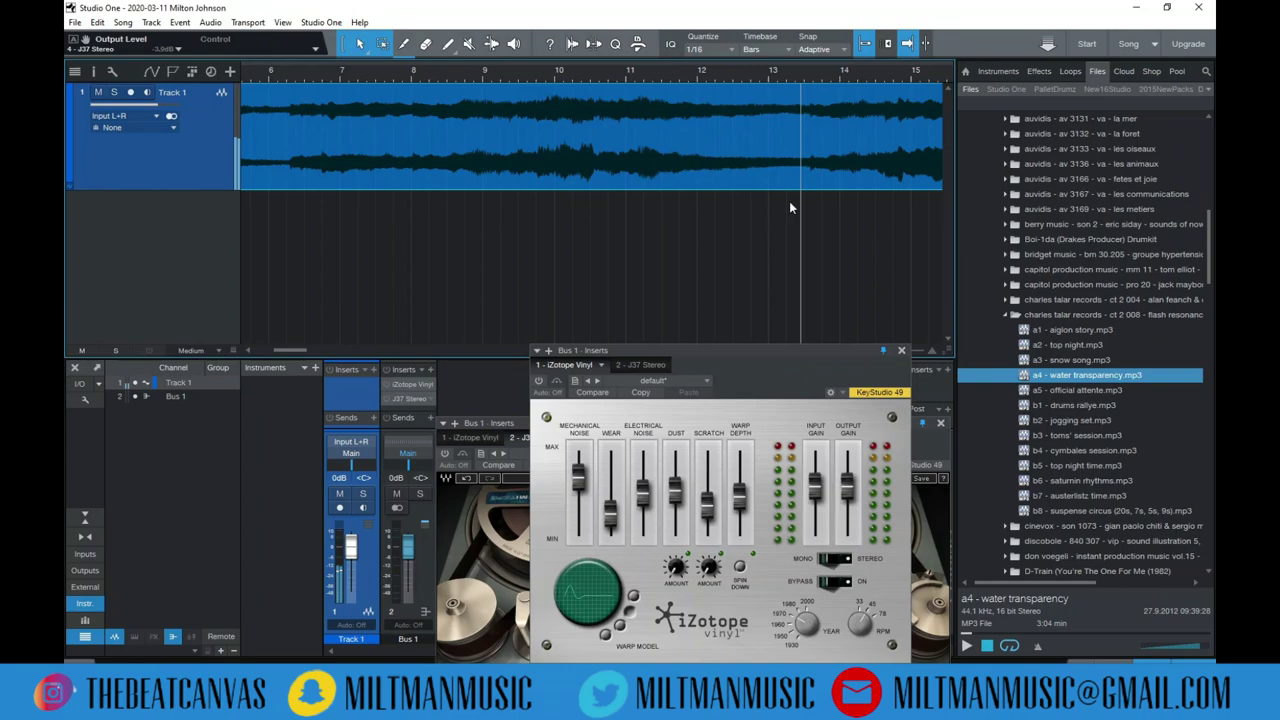
# - Add a short fade-out to the end of the Track 1 clip, trying different curves and lengths between about 4.5 and 36.5 ms
pyautogui.press('z')
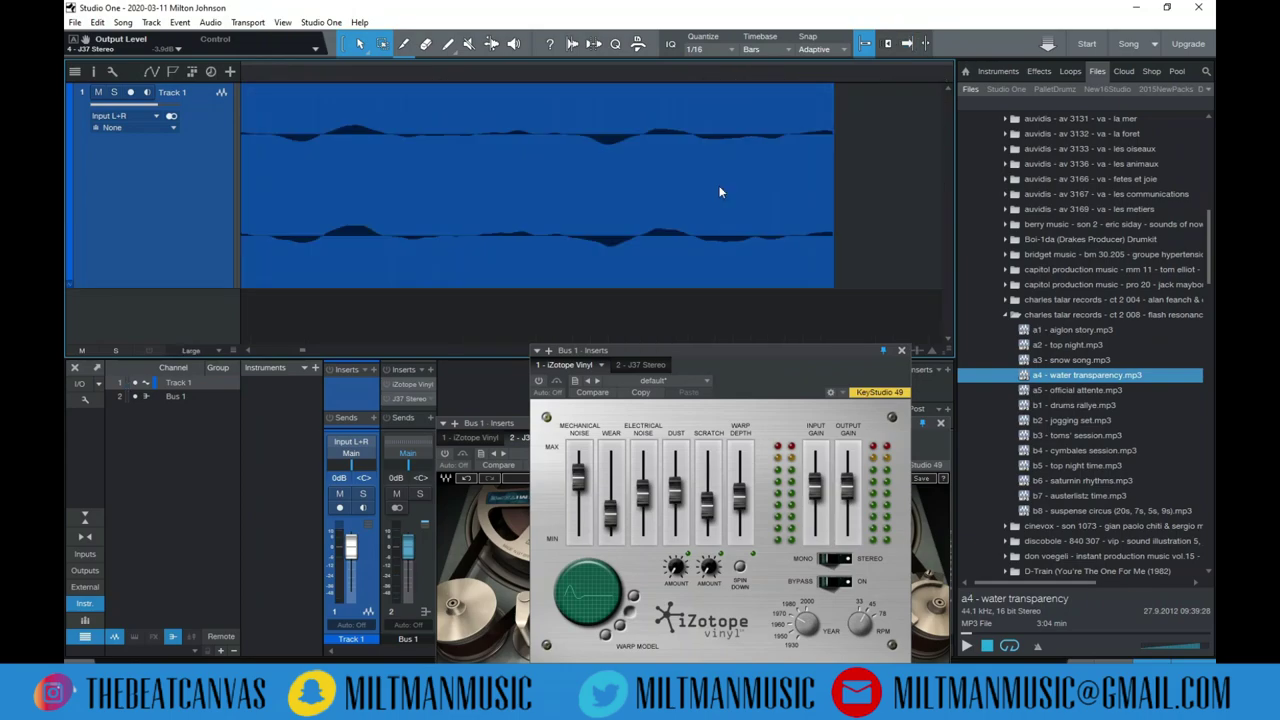
pyautogui.moveTo(830, 86)
pyautogui.mouseDown()
pyautogui.moveTo(785, 135)
pyautogui.moveTo(745, 124)
pyautogui.mouseUp()
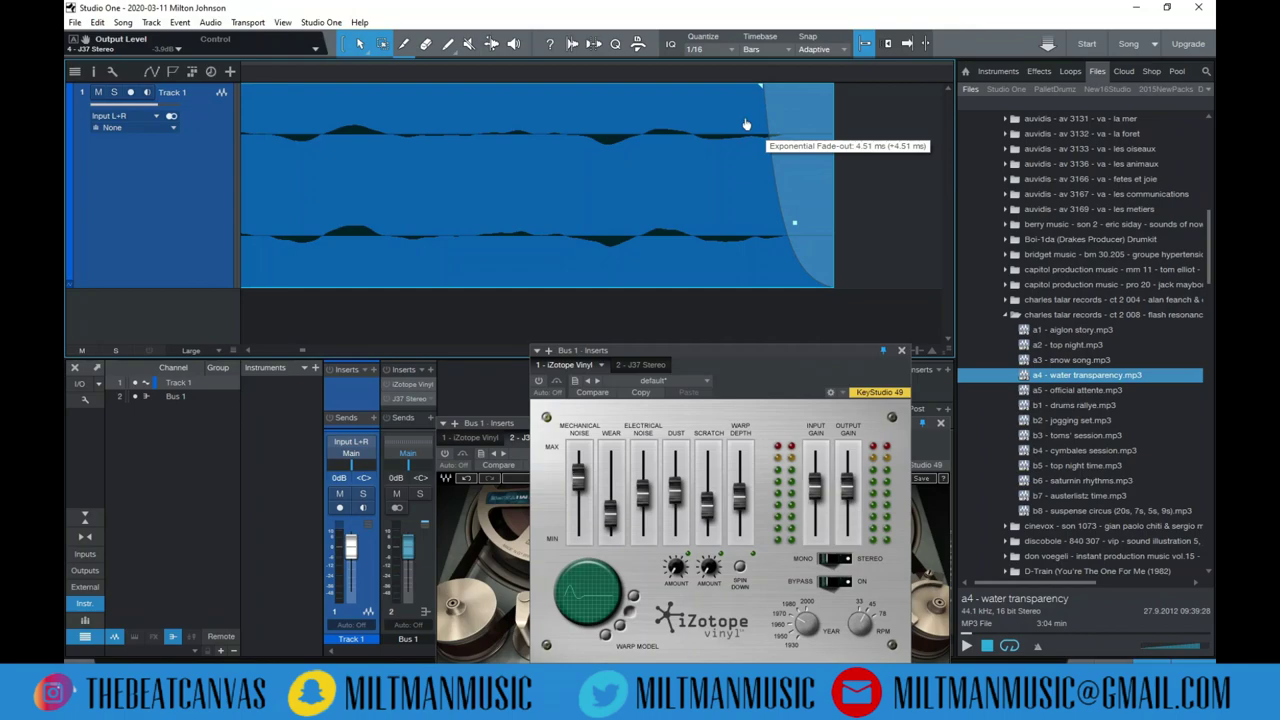
pyautogui.moveTo(745, 124); pyautogui.dragTo(590, 92)
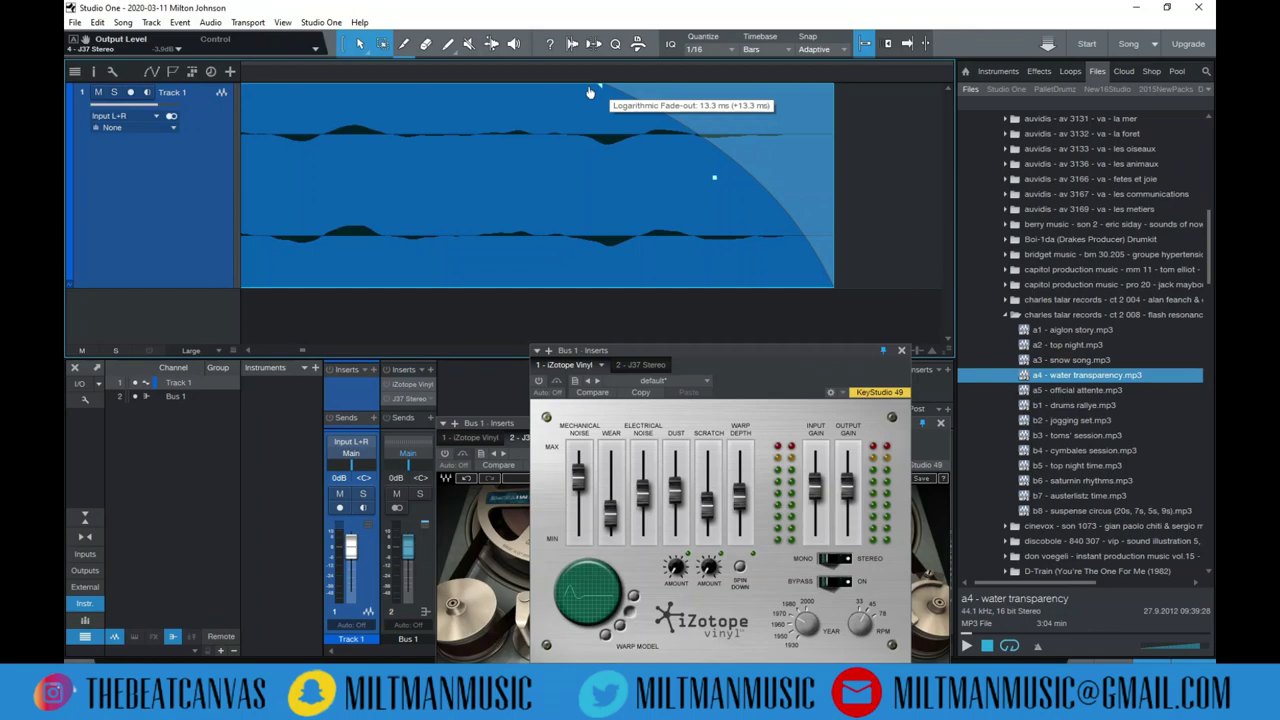
pyautogui.moveTo(590, 92); pyautogui.dragTo(535, 132)
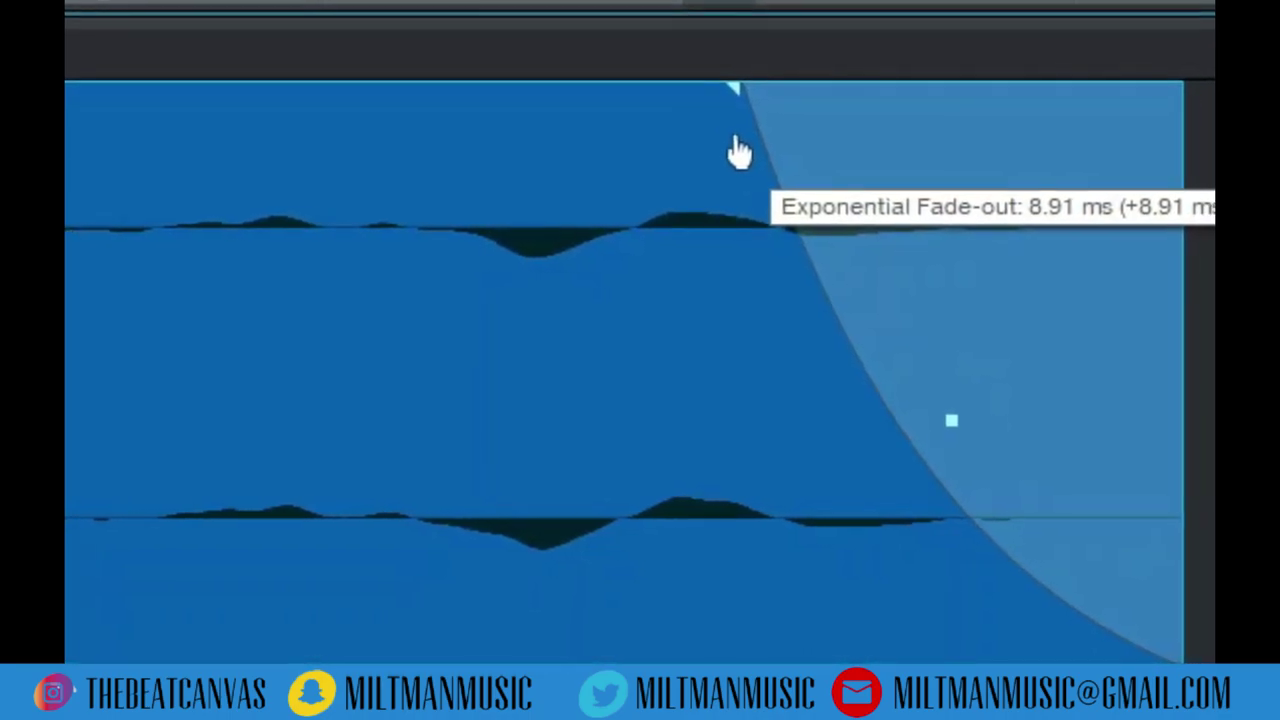
pyautogui.moveTo(726, 149); pyautogui.dragTo(822, 130)
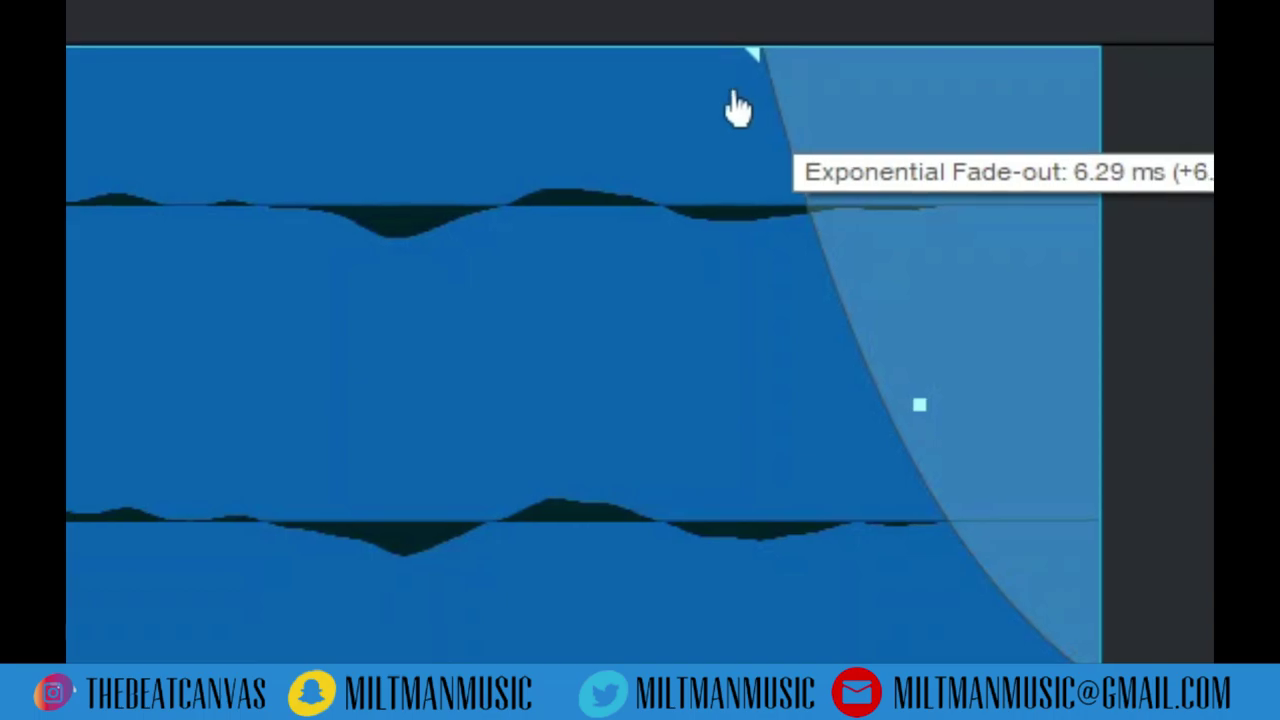
pyautogui.moveTo(714, 103); pyautogui.dragTo(648, 52)
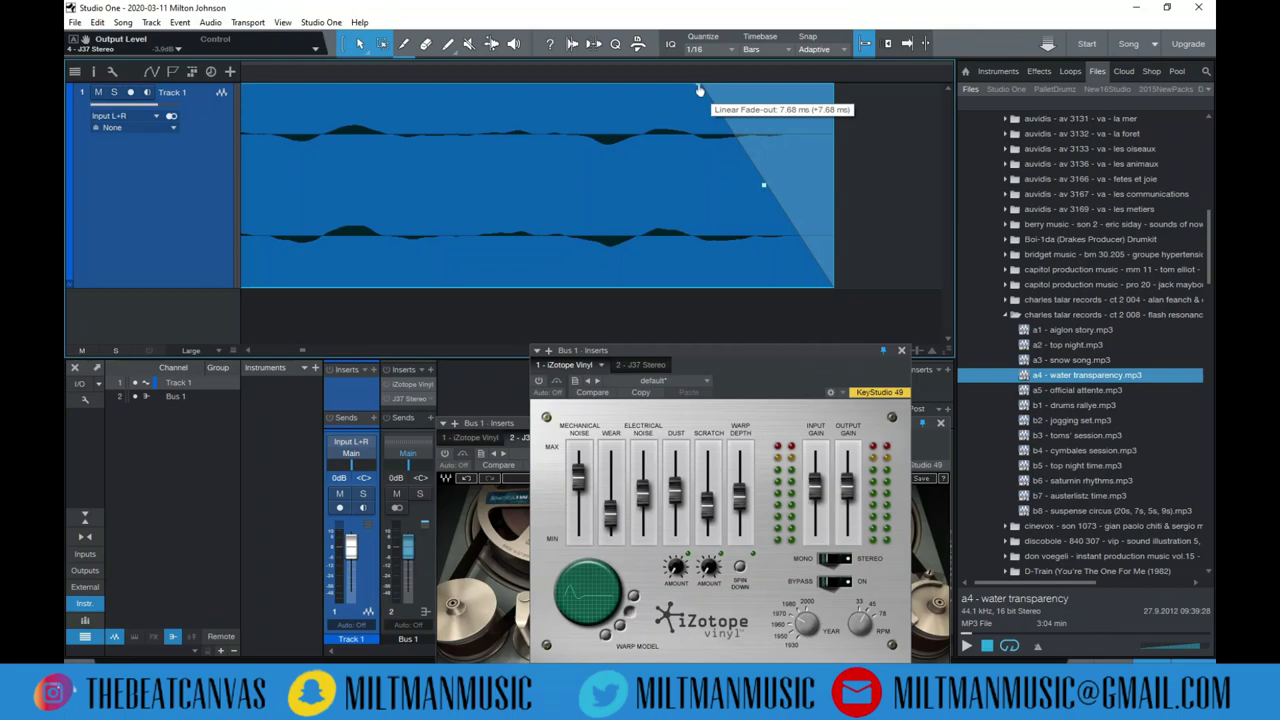
pyautogui.moveTo(699, 90); pyautogui.dragTo(290, 93)
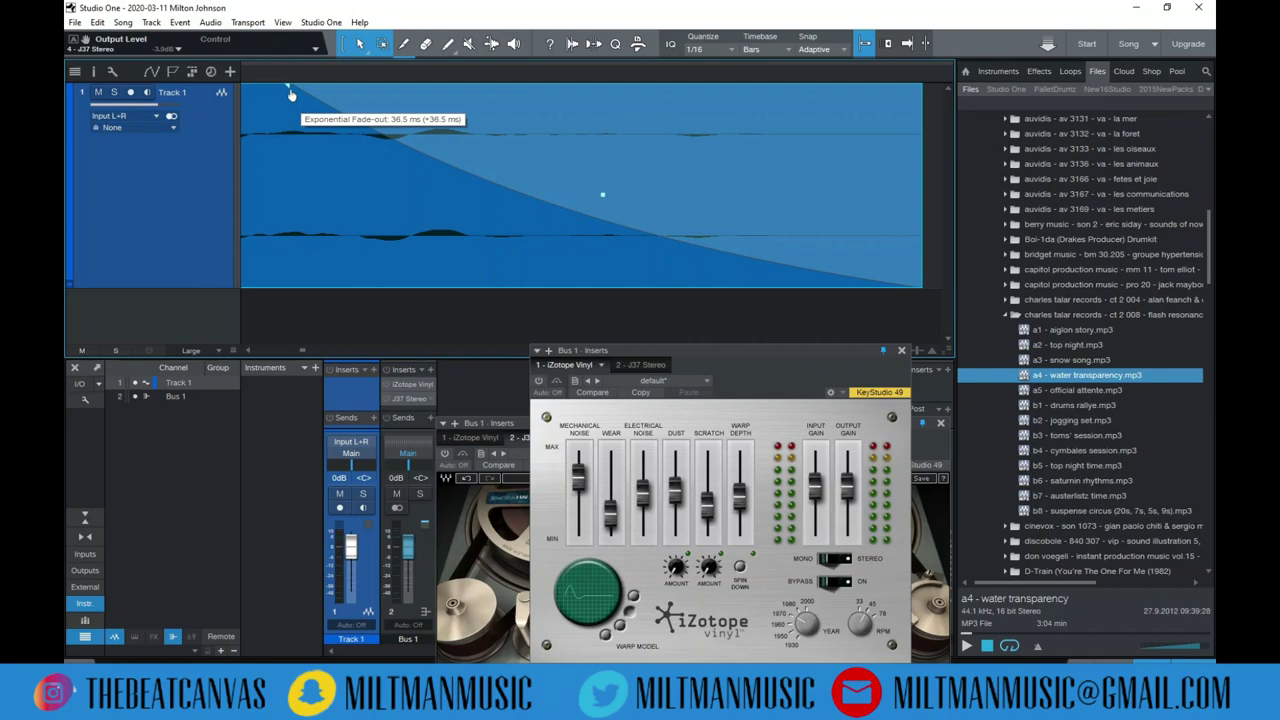
pyautogui.moveTo(291, 95); pyautogui.dragTo(803, 94)
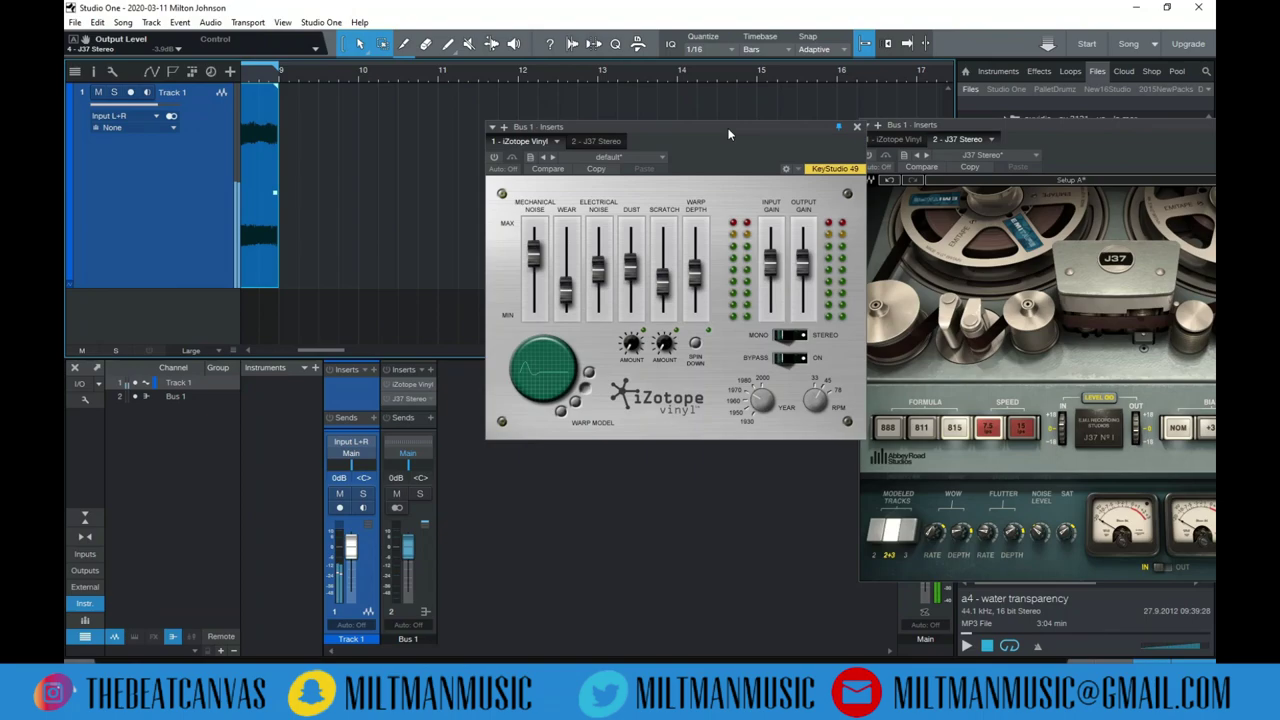
# - Enable the iZotope Vinyl insert on Bus 1 and lower its Mechanical Noise, Wear, Electrical Noise, Dust, Scratch and Warp Depth to minimum
pyautogui.moveTo(729, 133); pyautogui.dragTo(673, 182)
pyautogui.click(410, 385)
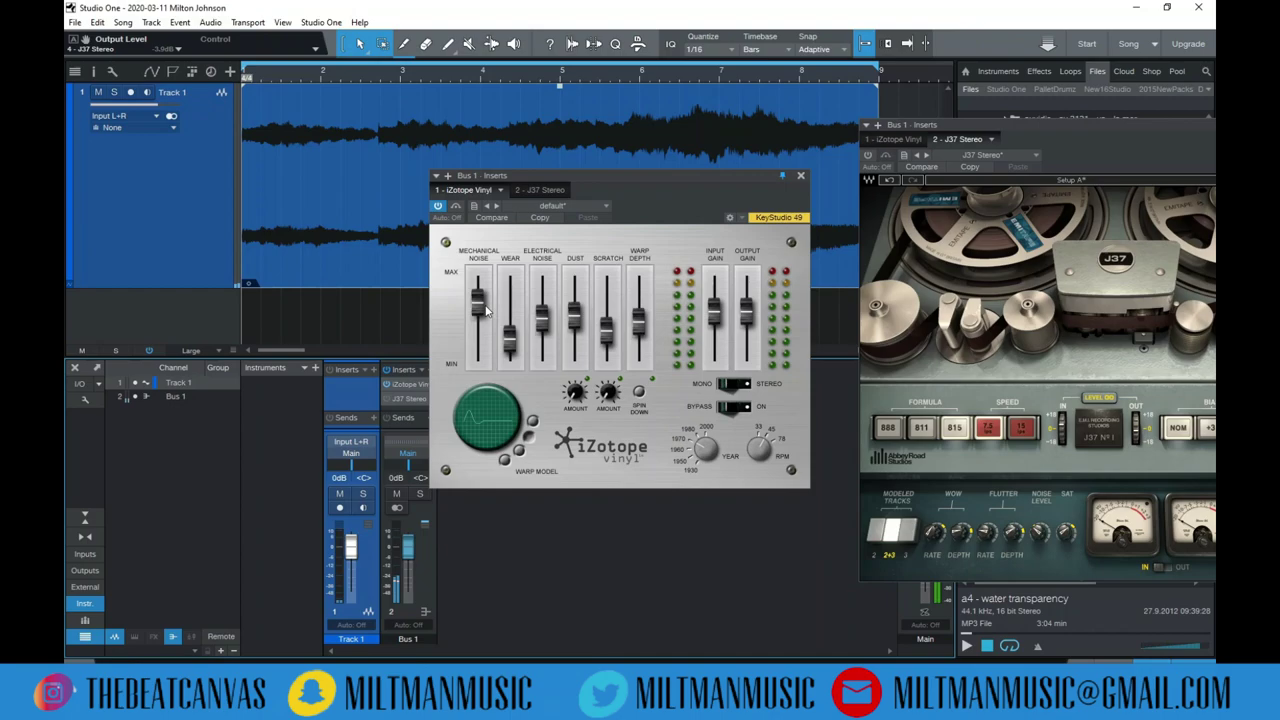
pyautogui.moveTo(478, 300); pyautogui.dragTo(478, 355)
pyautogui.moveTo(510, 340); pyautogui.dragTo(510, 355)
pyautogui.moveTo(542, 318); pyautogui.dragTo(542, 355)
pyautogui.moveTo(574, 318); pyautogui.dragTo(586, 385)
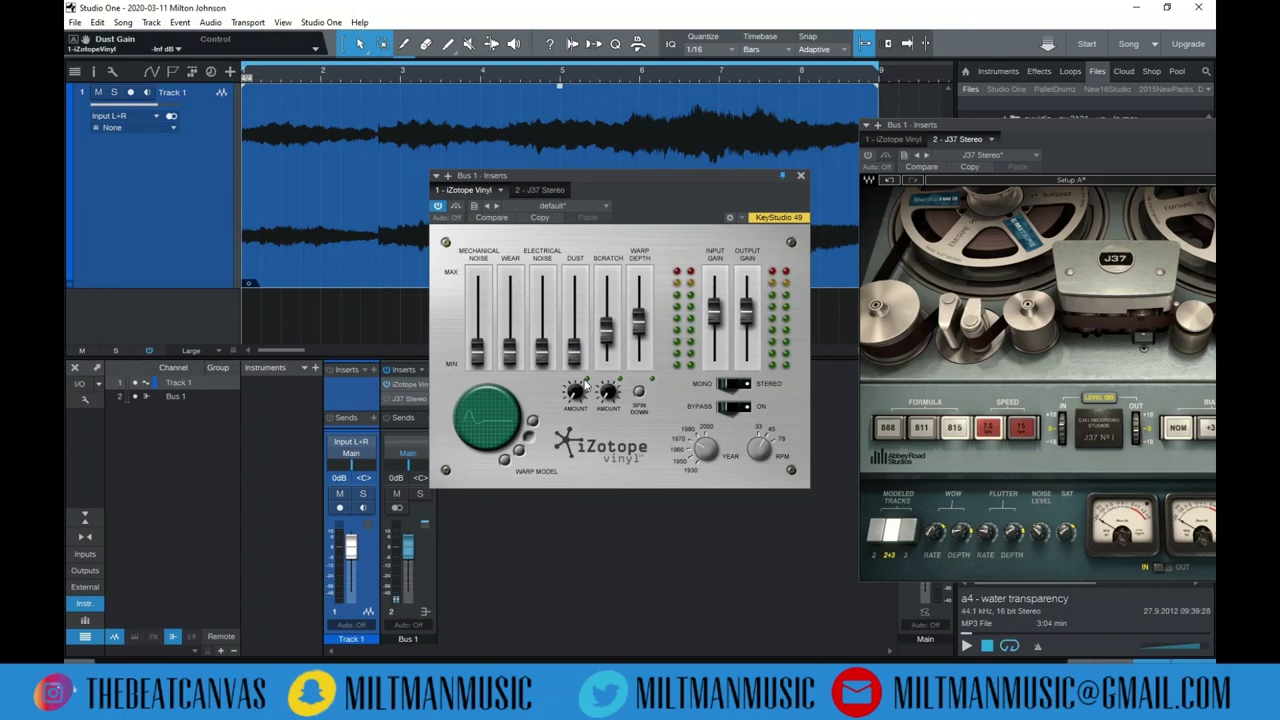
pyautogui.moveTo(606, 330); pyautogui.dragTo(606, 355)
pyautogui.moveTo(638, 320); pyautogui.dragTo(638, 355)
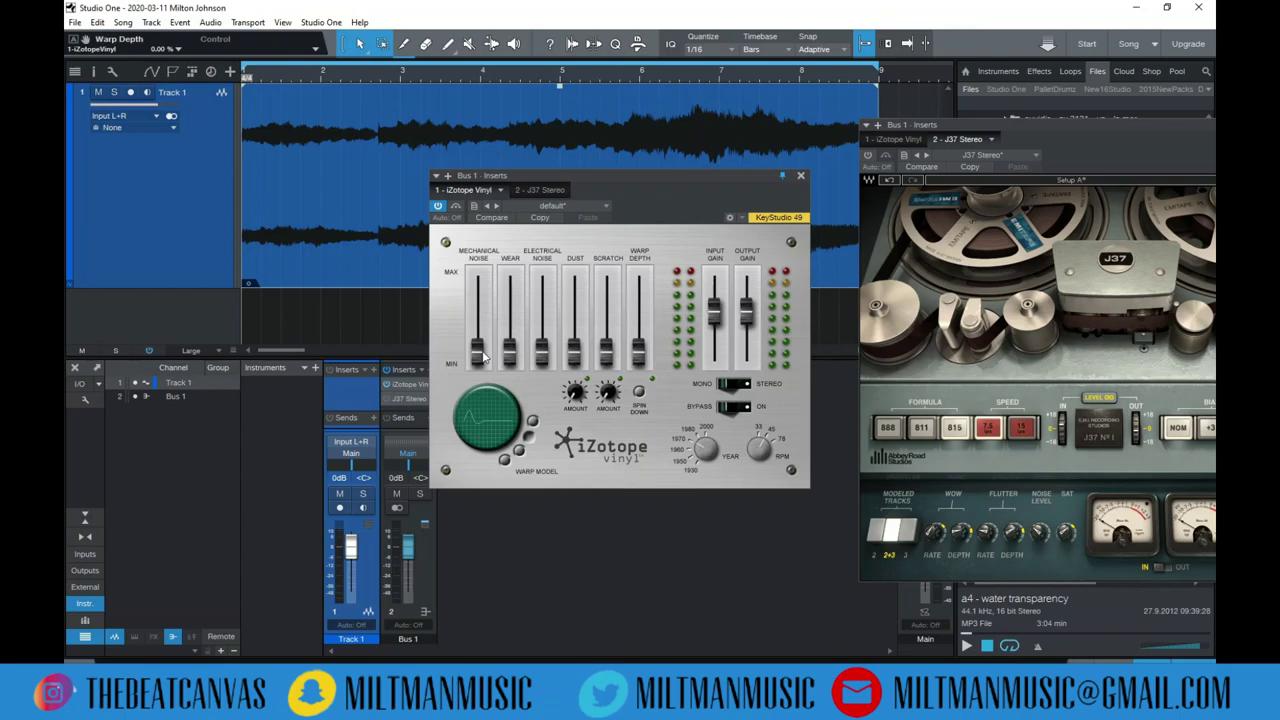
# - Audition Vinyl's Mechanical Noise at about -10 dB and its Wear at about 38%, lowering each again
pyautogui.moveTo(479, 352); pyautogui.dragTo(478, 334)
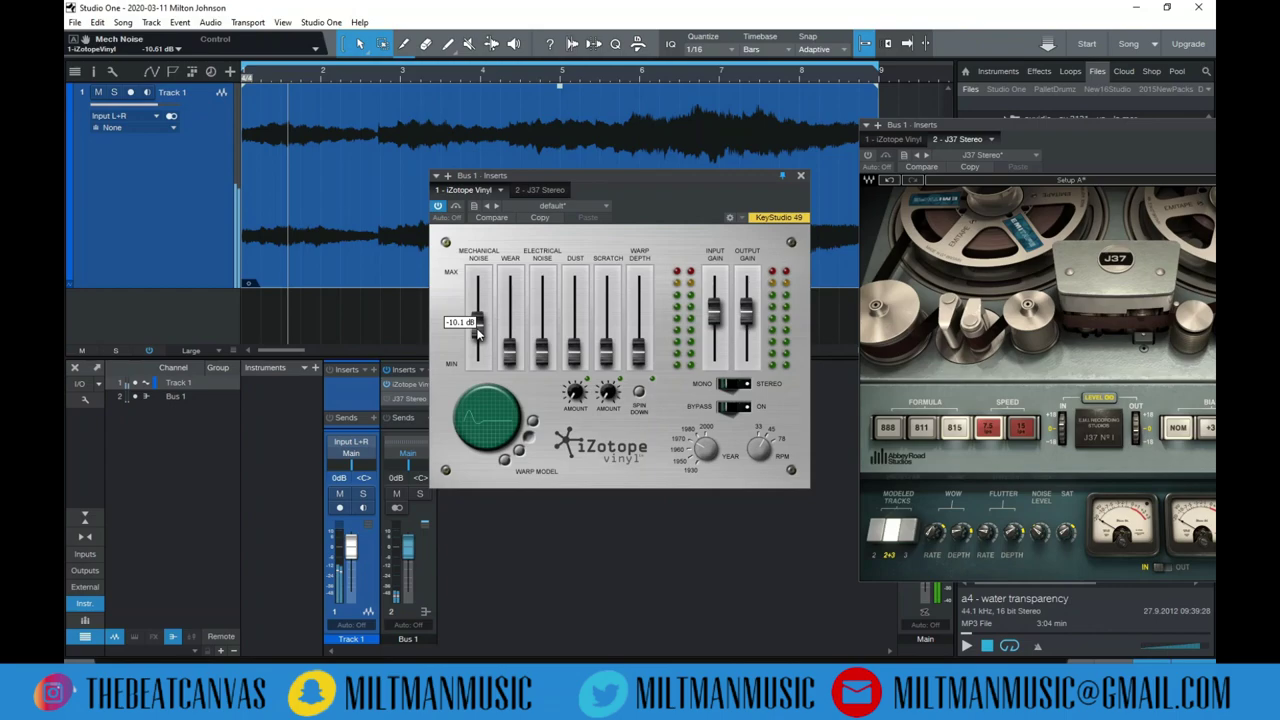
pyautogui.moveTo(478, 334); pyautogui.dragTo(478, 352)
pyautogui.moveTo(509, 352); pyautogui.dragTo(508, 332)
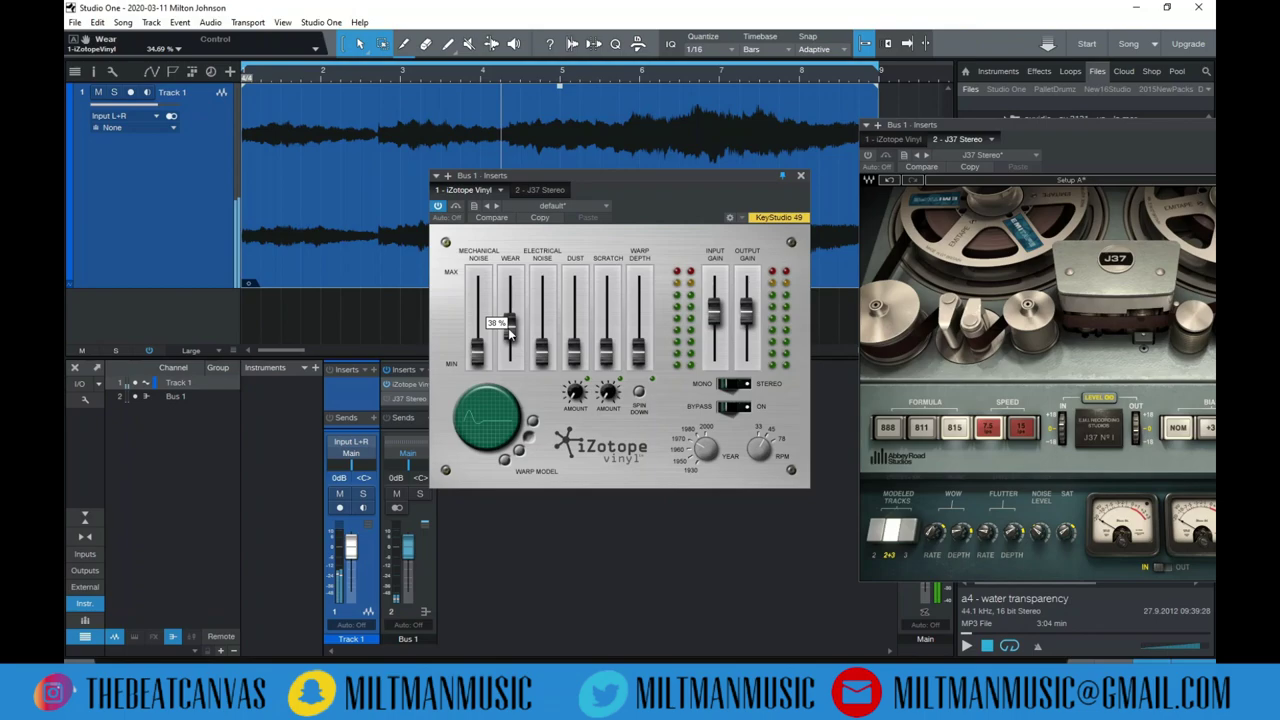
pyautogui.moveTo(508, 328); pyautogui.dragTo(512, 343)
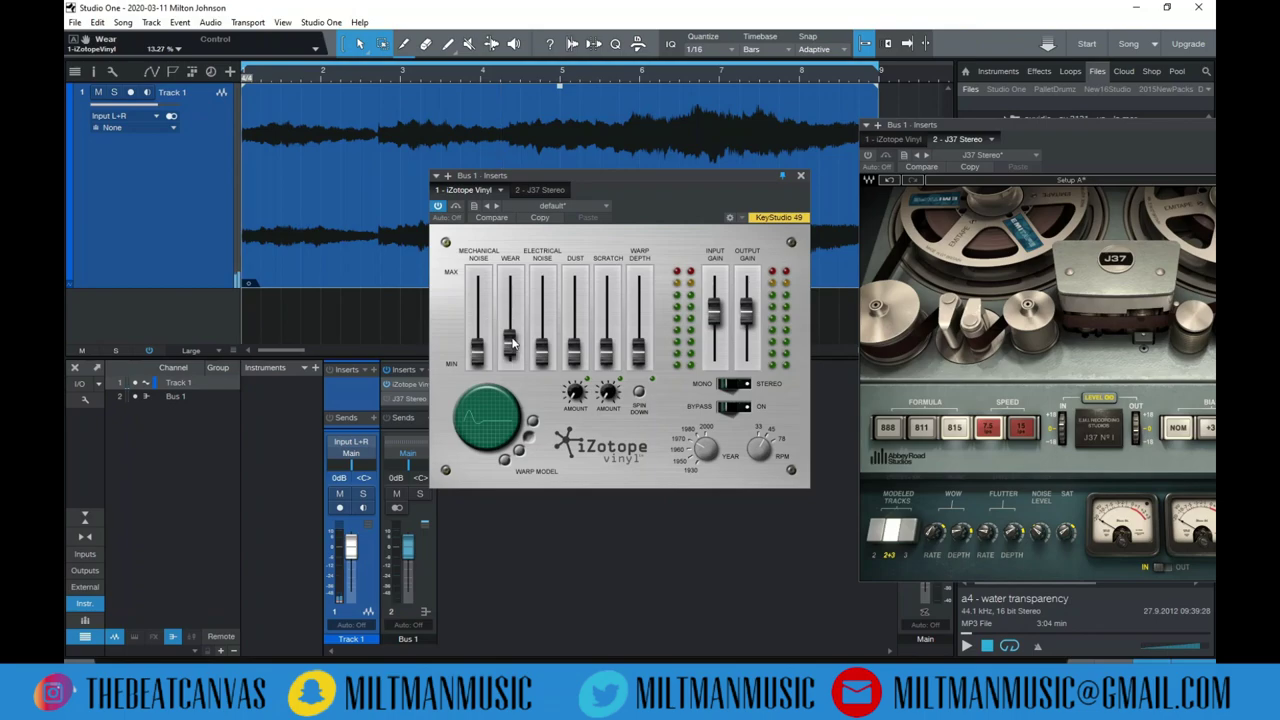
# - Audition Vinyl's Wear at about 54%, 100% and 62%, and return it to minimum
pyautogui.moveTo(507, 352)
pyautogui.moveTo(507, 352); pyautogui.dragTo(518, 323)
pyautogui.moveTo(510, 320); pyautogui.dragTo(515, 327)
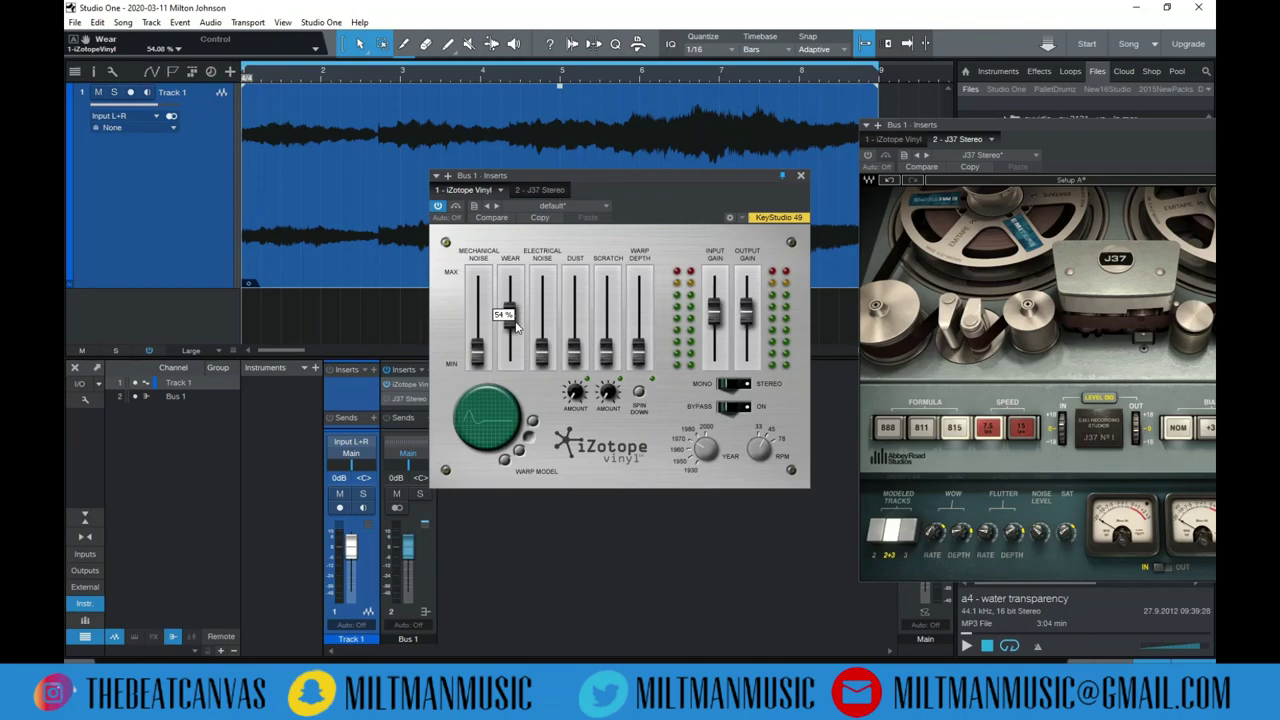
pyautogui.moveTo(516, 326); pyautogui.dragTo(513, 296)
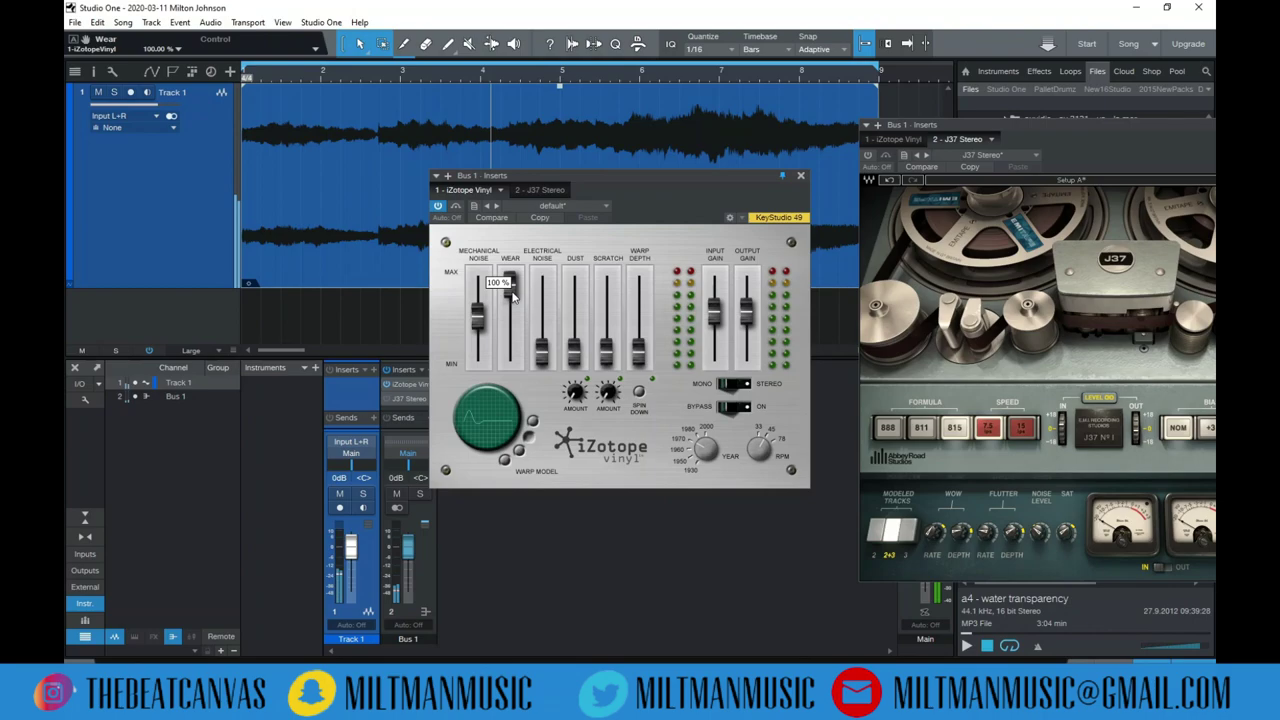
pyautogui.moveTo(512, 296); pyautogui.dragTo(513, 318)
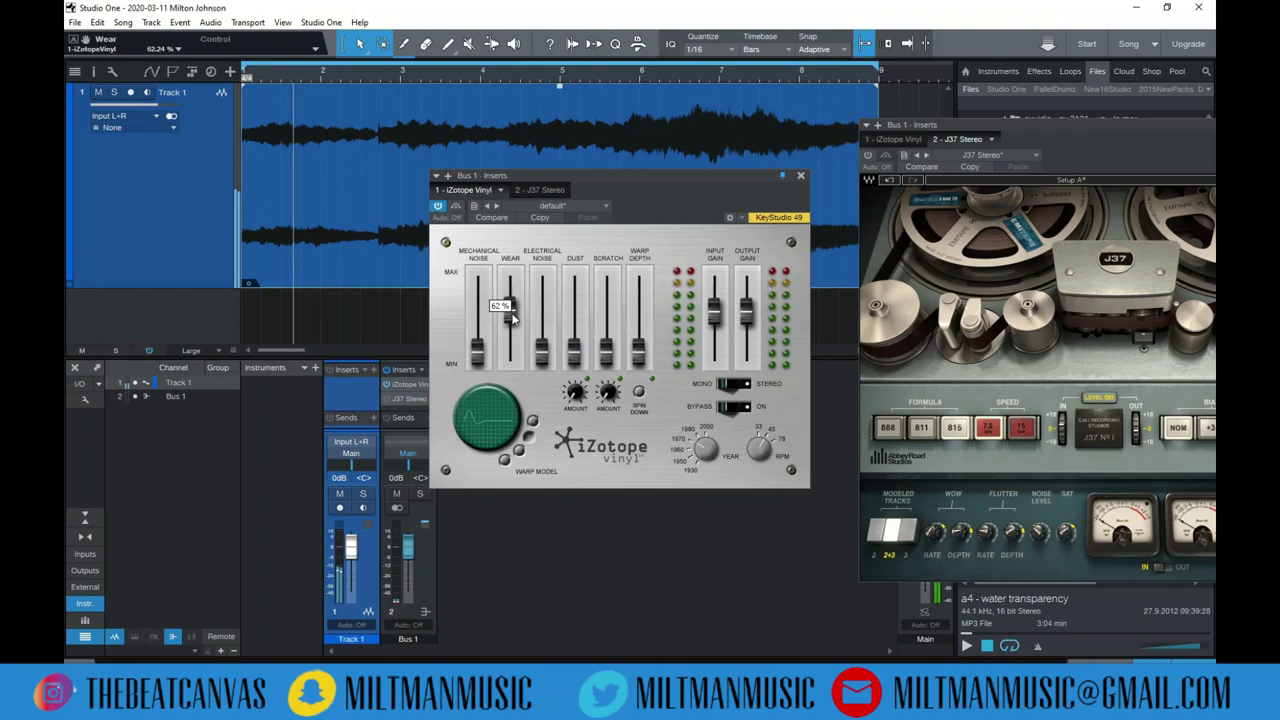
pyautogui.moveTo(513, 318); pyautogui.dragTo(512, 352)
# - Audition Vinyl's Dust at 20 dB and return it to minimum, raise Scratch slightly, and set Warp Depth to about 12%
pyautogui.moveTo(574, 352); pyautogui.dragTo(573, 287)
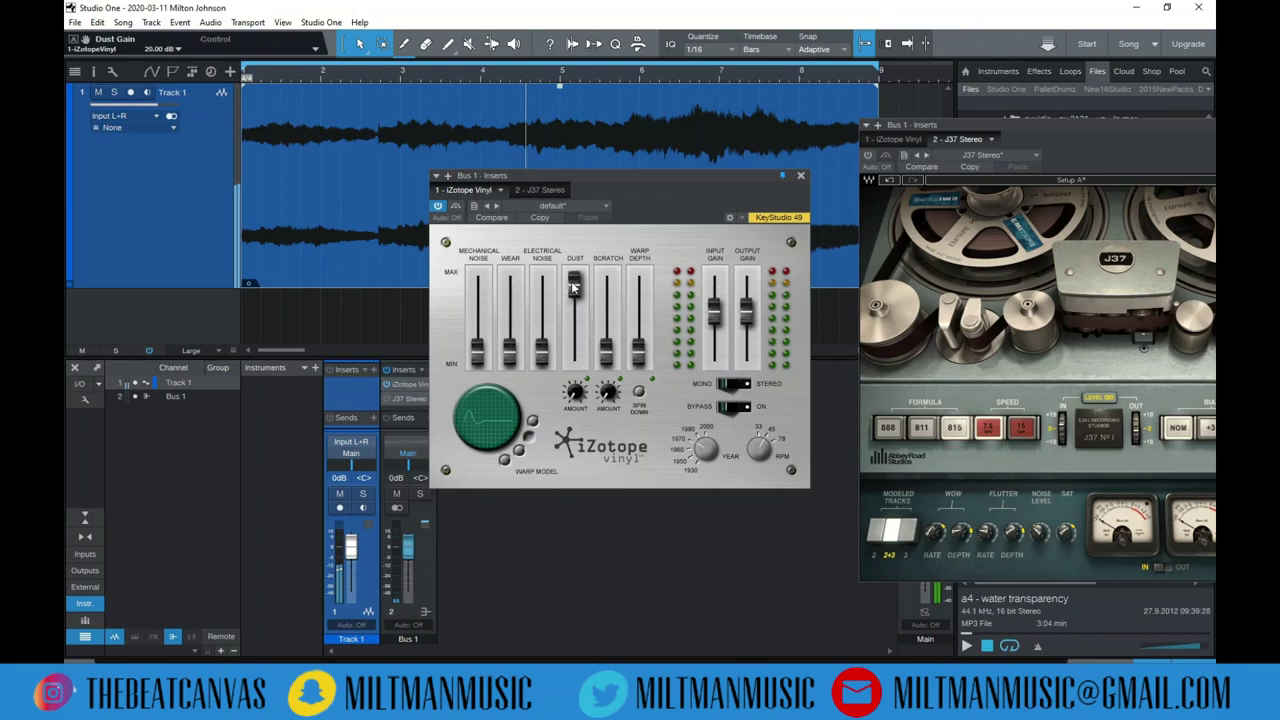
pyautogui.moveTo(573, 287); pyautogui.dragTo(574, 350)
pyautogui.moveTo(606, 350); pyautogui.dragTo(606, 340)
pyautogui.moveTo(638, 350)
pyautogui.mouseDown()
pyautogui.moveTo(646, 306)
pyautogui.moveTo(640, 345)
pyautogui.mouseUp()
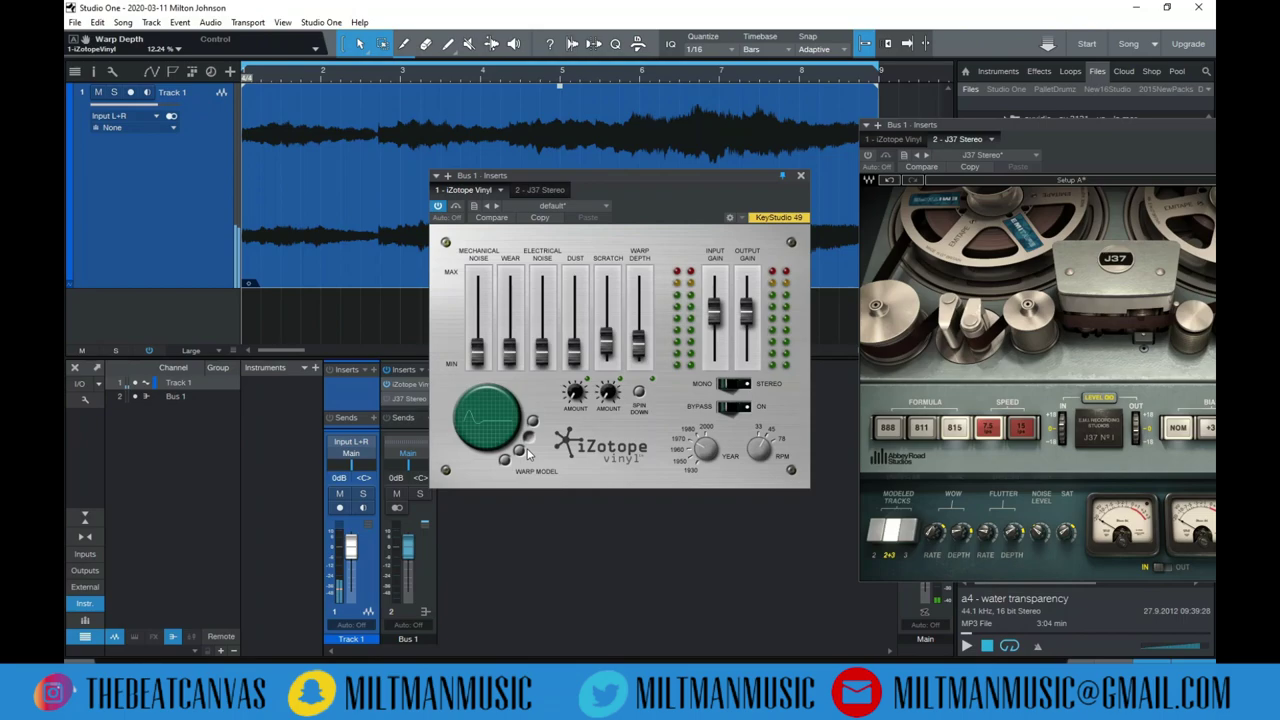
# - Audition Vinyl's Sin Warp Model and its Spin Down effect, and return Scratch and Warp Depth to minimum
pyautogui.click(519, 451)
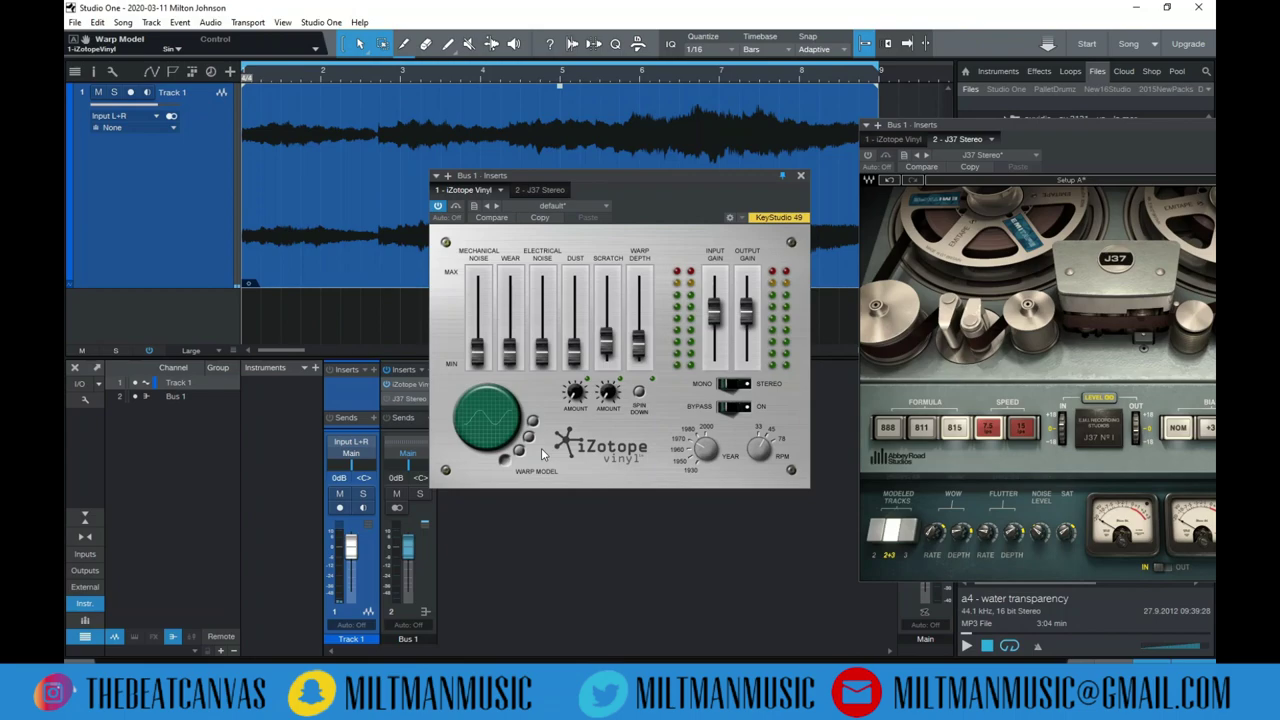
pyautogui.click(519, 453)
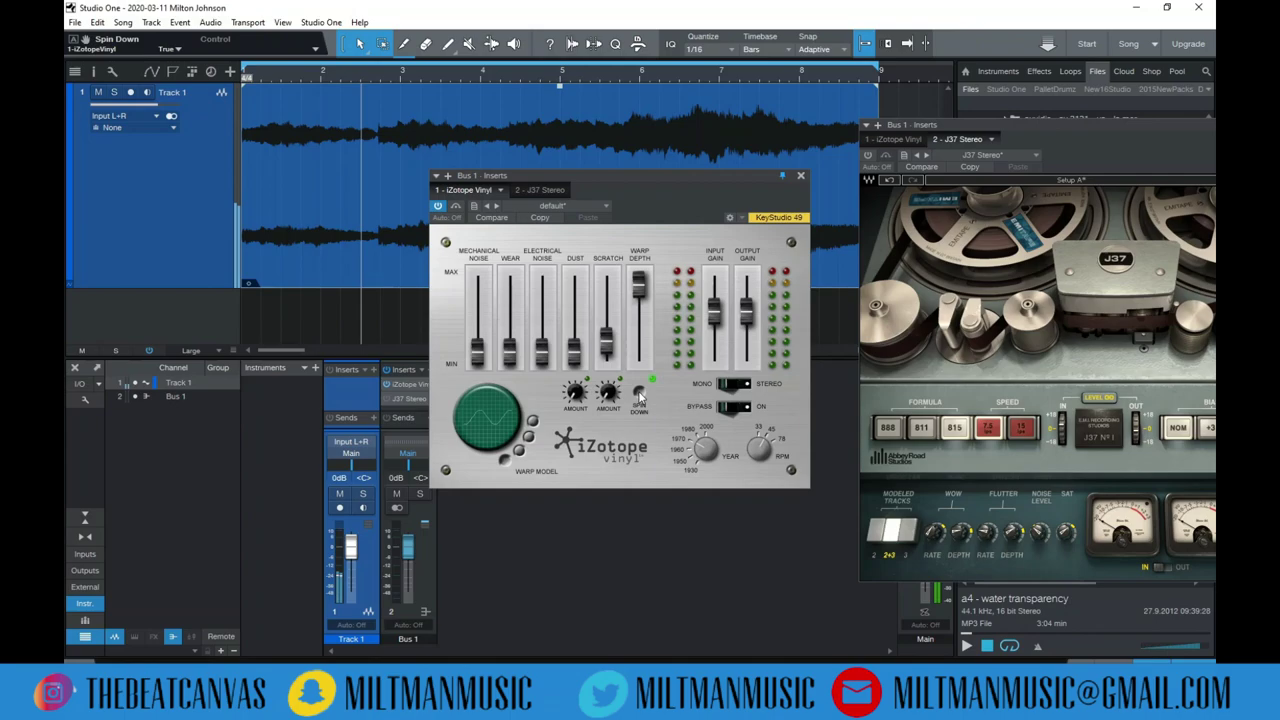
pyautogui.moveTo(478, 352)
pyautogui.mouseDown()
pyautogui.moveTo(492, 285)
pyautogui.moveTo(480, 363)
pyautogui.mouseUp()
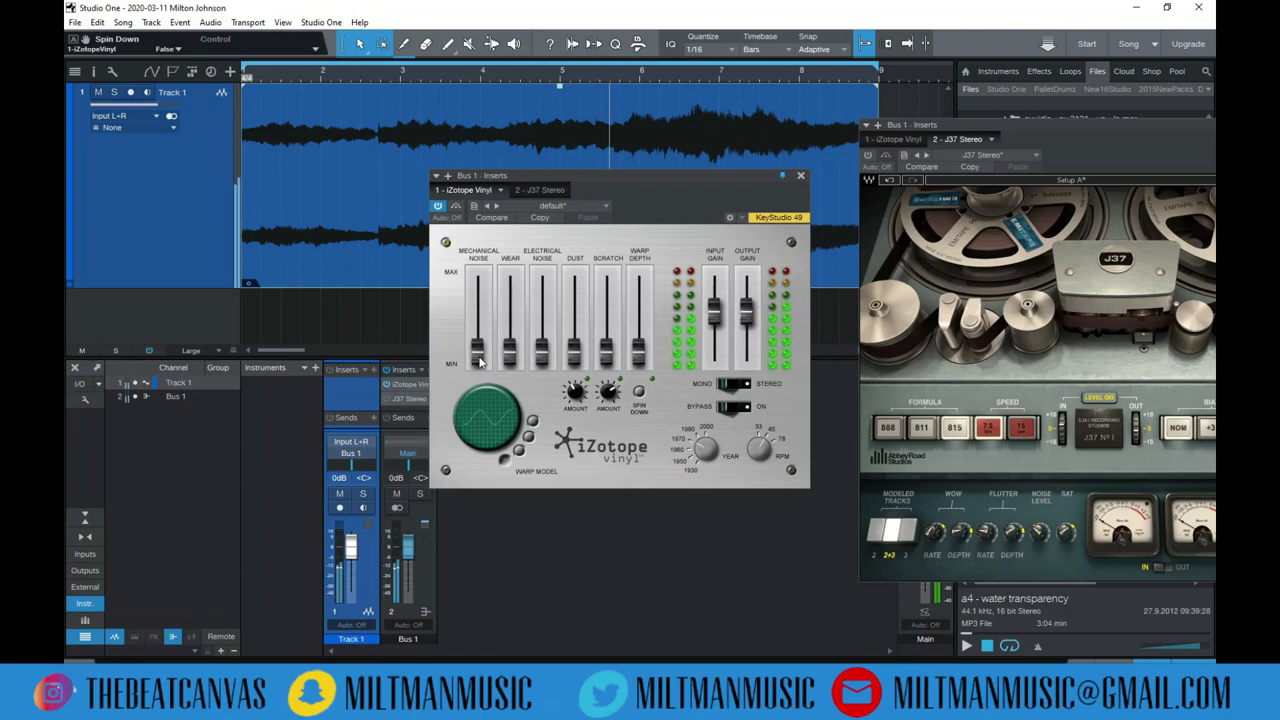
# - Set Vinyl's Mechanical Noise to about -13 dB, with Scratch Amount at 40% and Dust Amount at 20%
pyautogui.moveTo(479, 362); pyautogui.dragTo(480, 328)
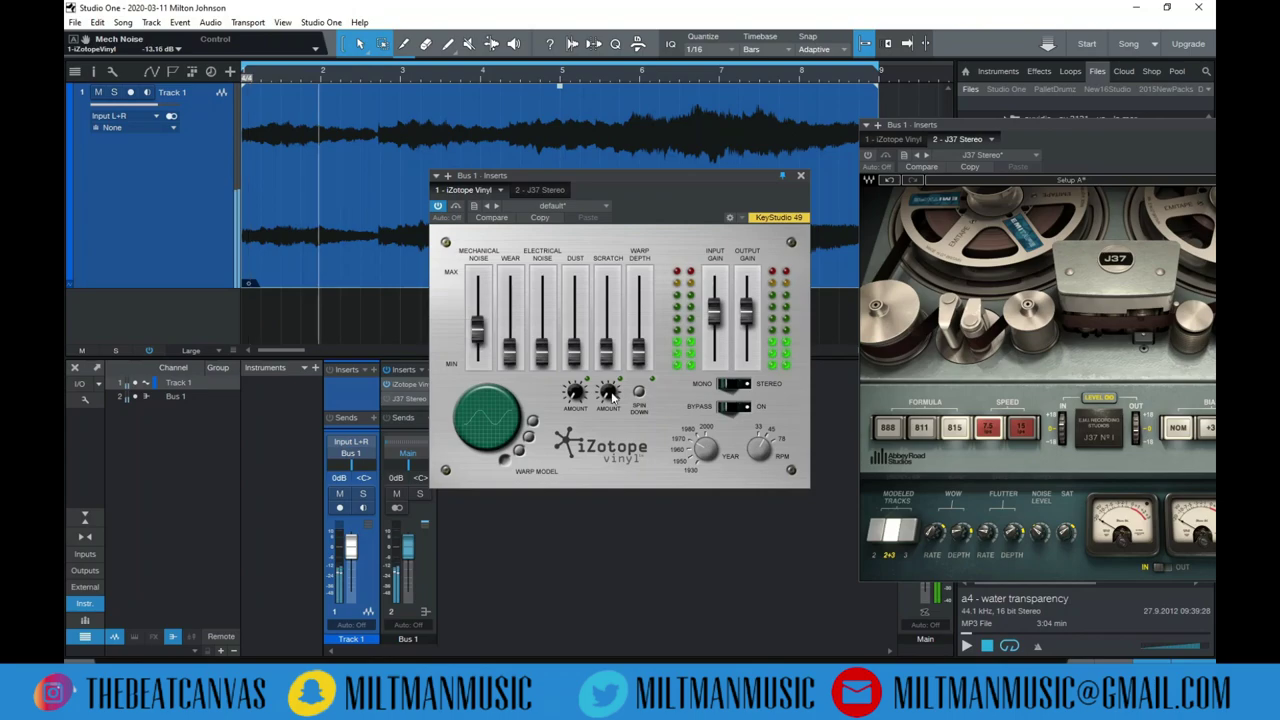
pyautogui.moveTo(611, 396); pyautogui.dragTo(598, 428)
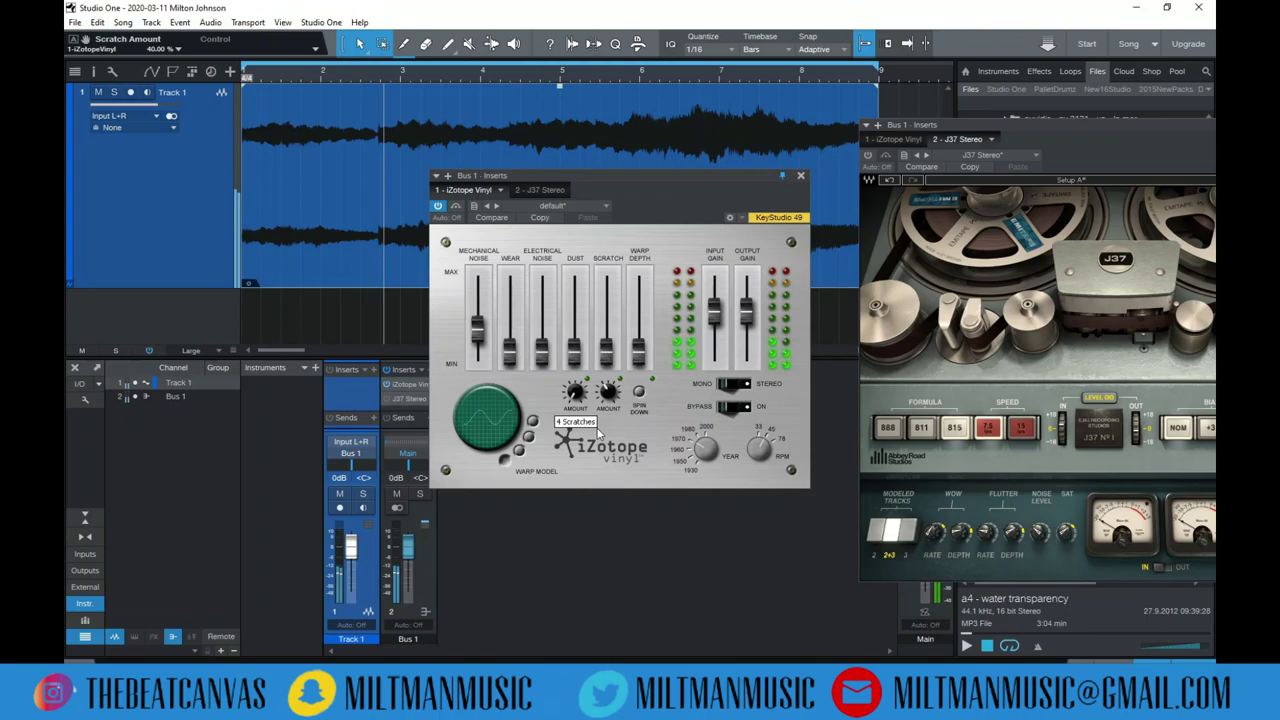
pyautogui.click(577, 396)
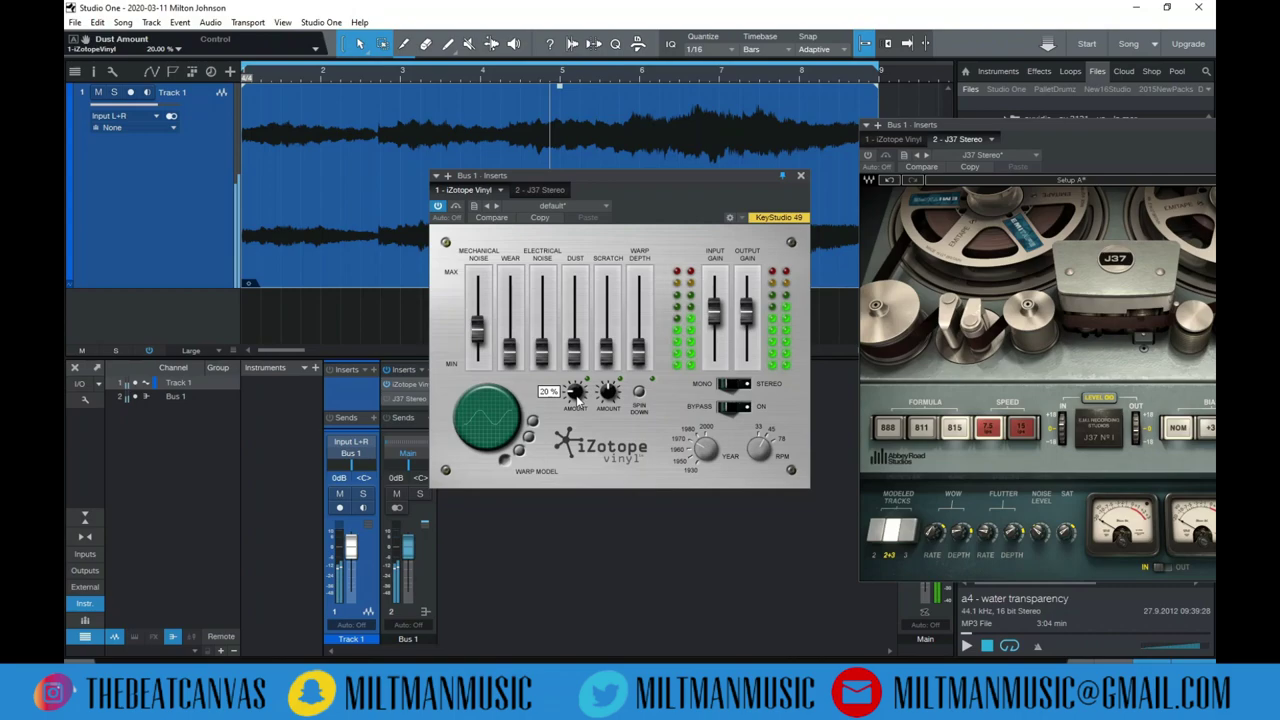
# - Raise Vinyl's Wear to about 28%, its Electrical Noise to mid-level and Warp Depth to about 39%, and lower Input Gain to about -5.5 dB
pyautogui.moveTo(510, 360); pyautogui.dragTo(513, 342)
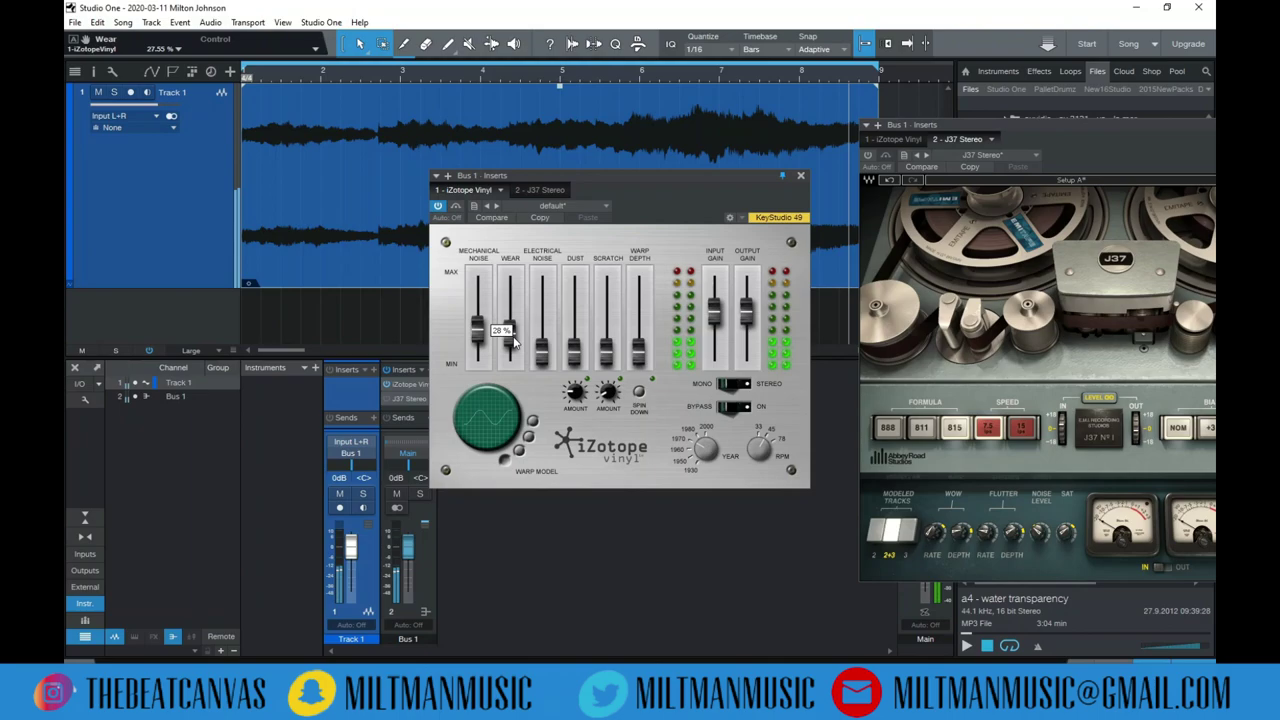
pyautogui.moveTo(541, 350); pyautogui.dragTo(539, 323)
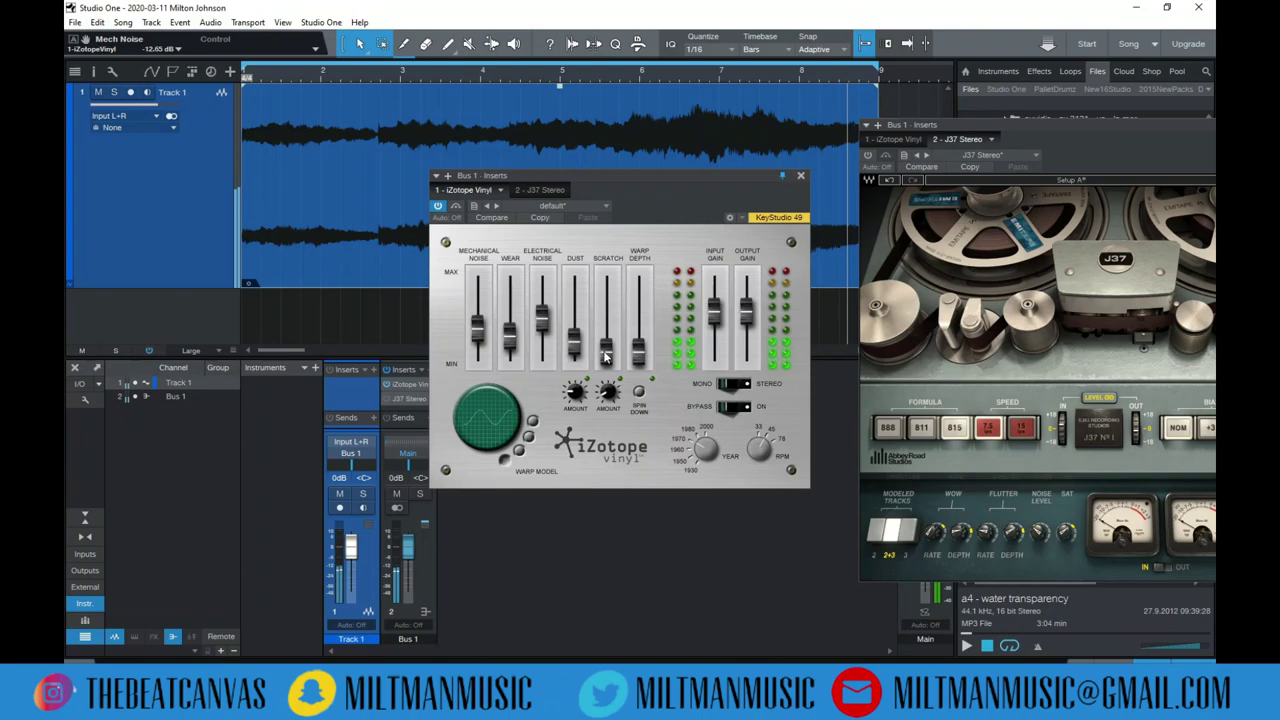
pyautogui.moveTo(638, 353); pyautogui.dragTo(643, 332)
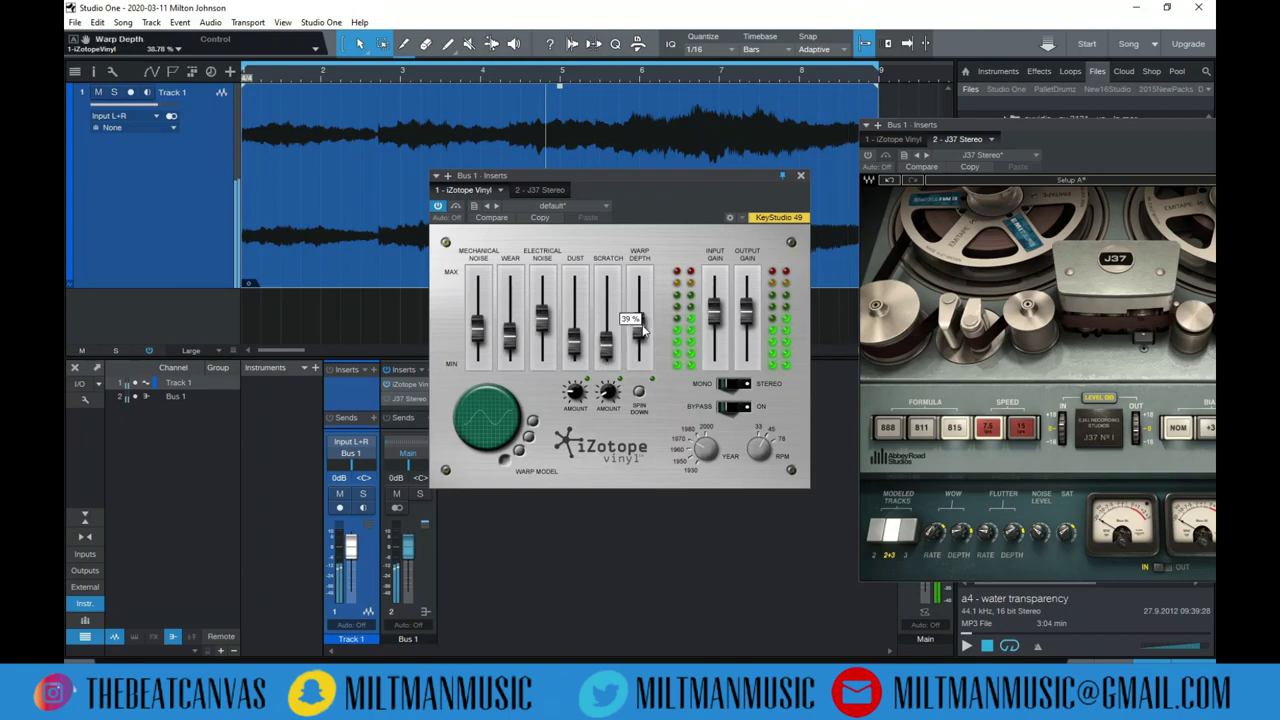
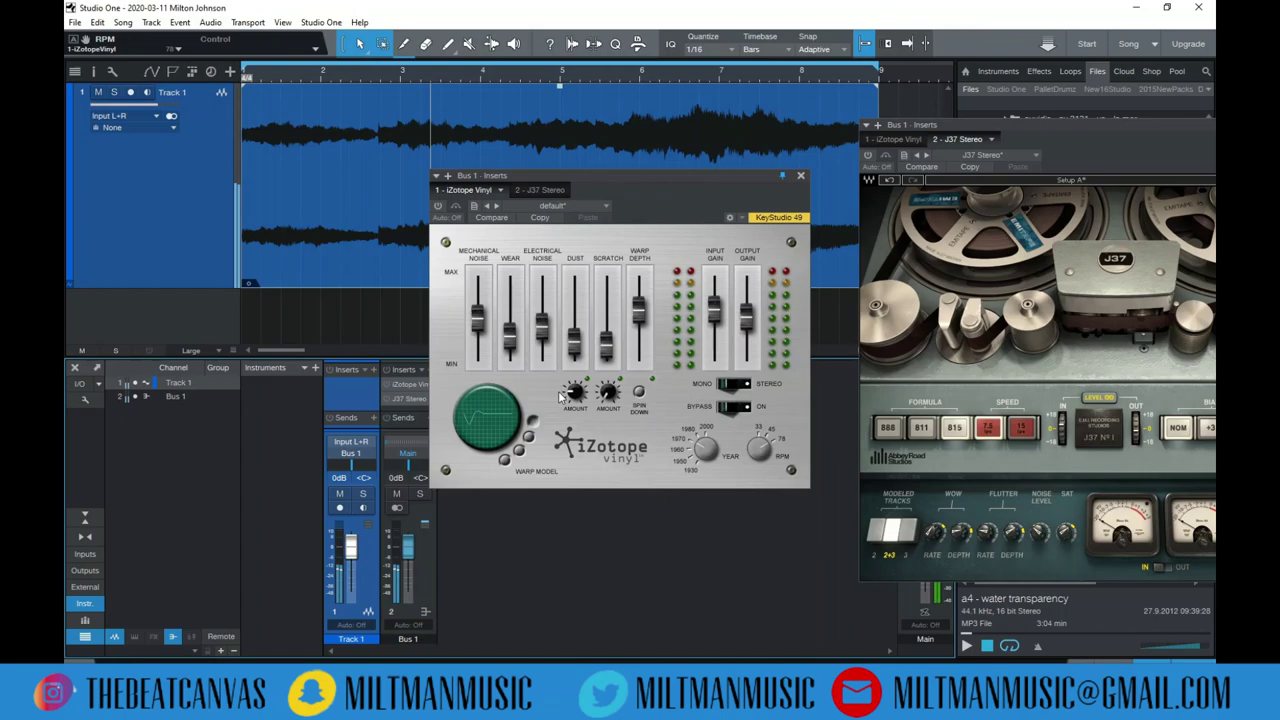
pyautogui.moveTo(718, 323)
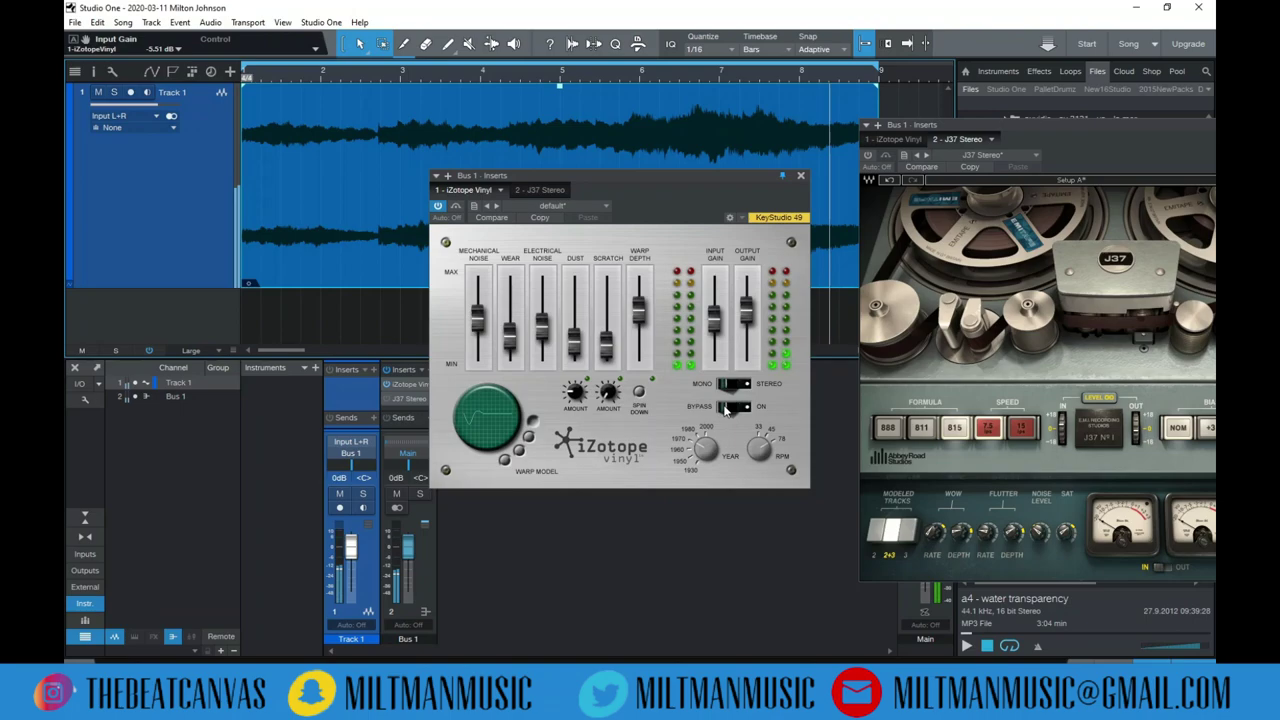
# - Enable the J37 insert on Bus 1, load its Factory Default setup, adjust Saturation, and compare the sound with the insert off and on
pyautogui.click(386, 400)
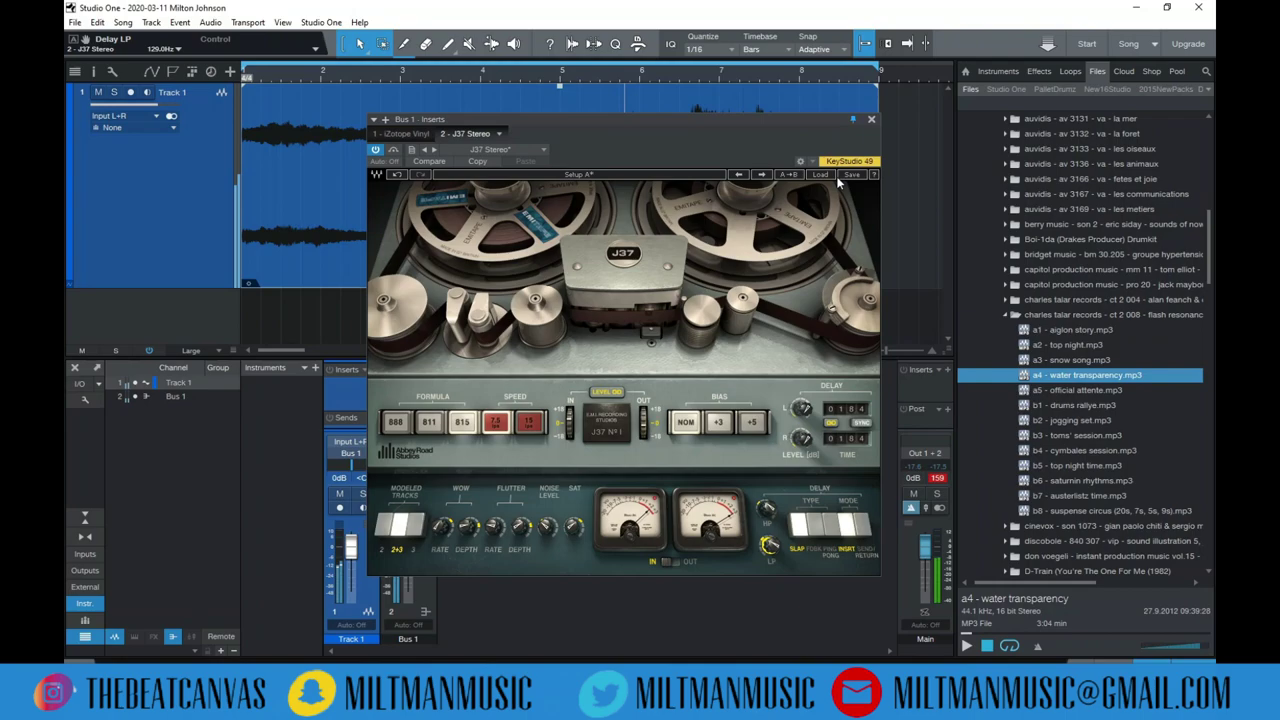
pyautogui.click(840, 181)
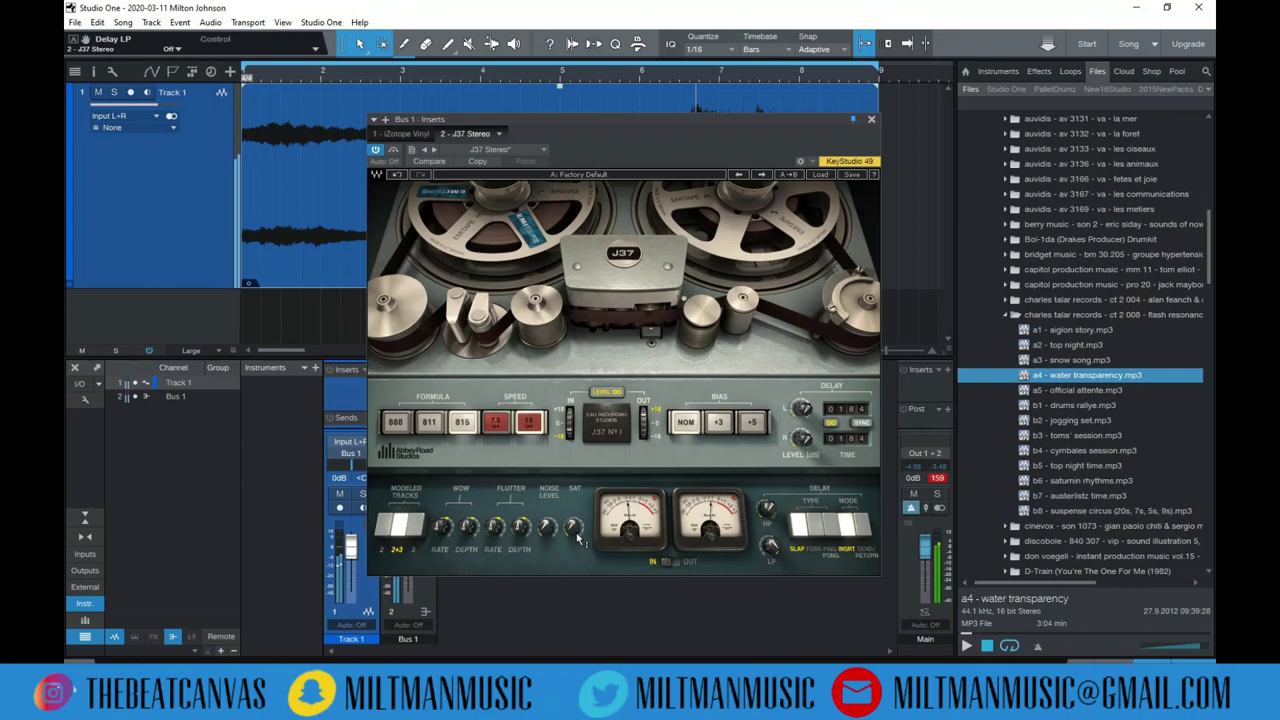
pyautogui.moveTo(577, 538); pyautogui.dragTo(577, 522)
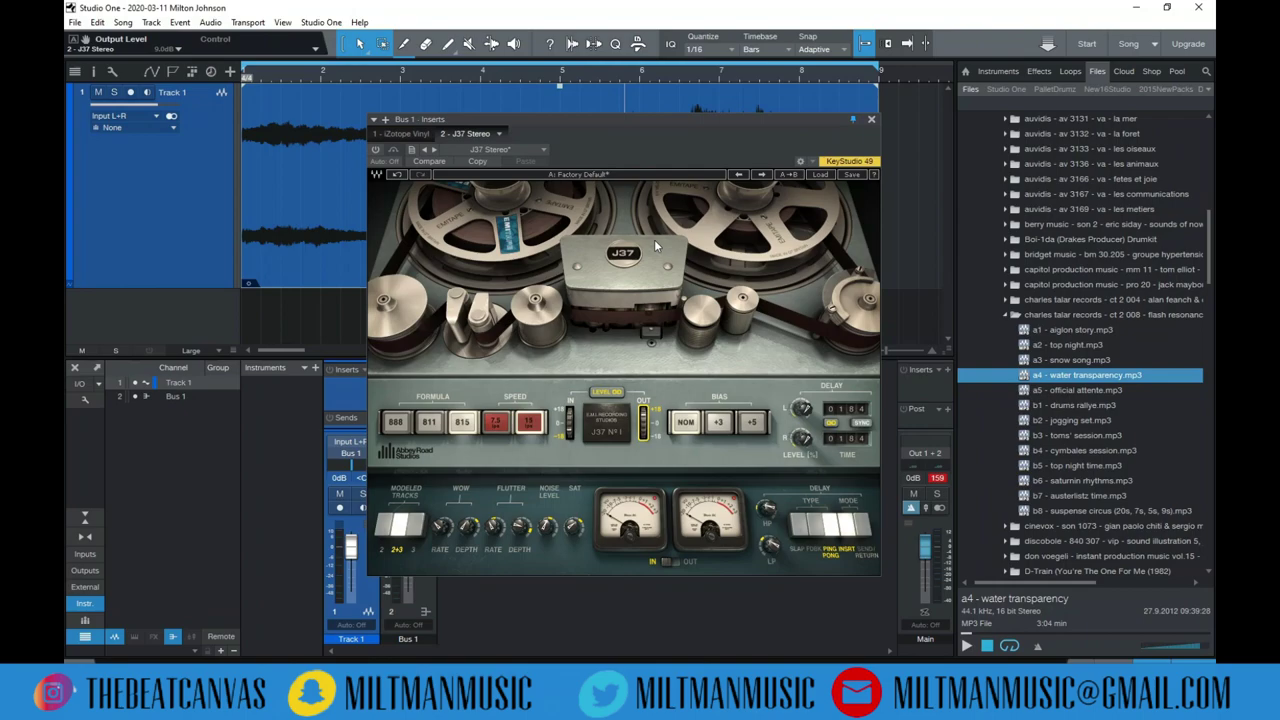
pyautogui.press('Escape')
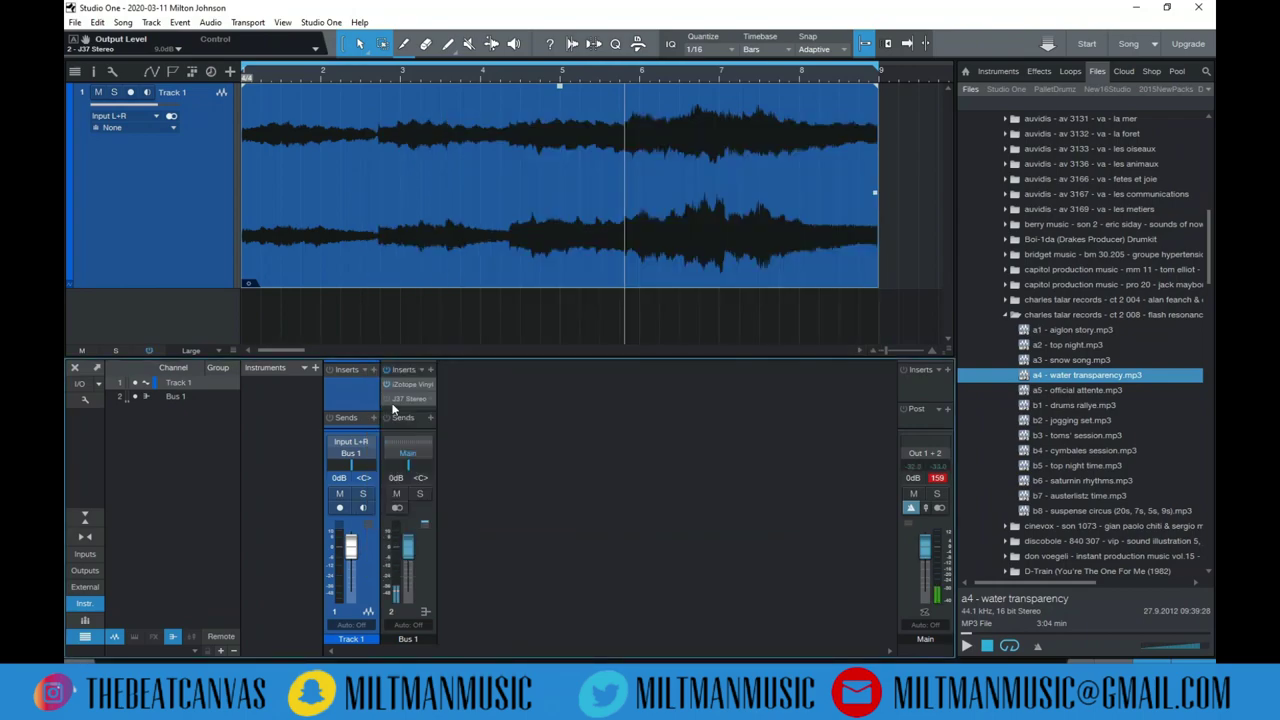
pyautogui.click(386, 398)
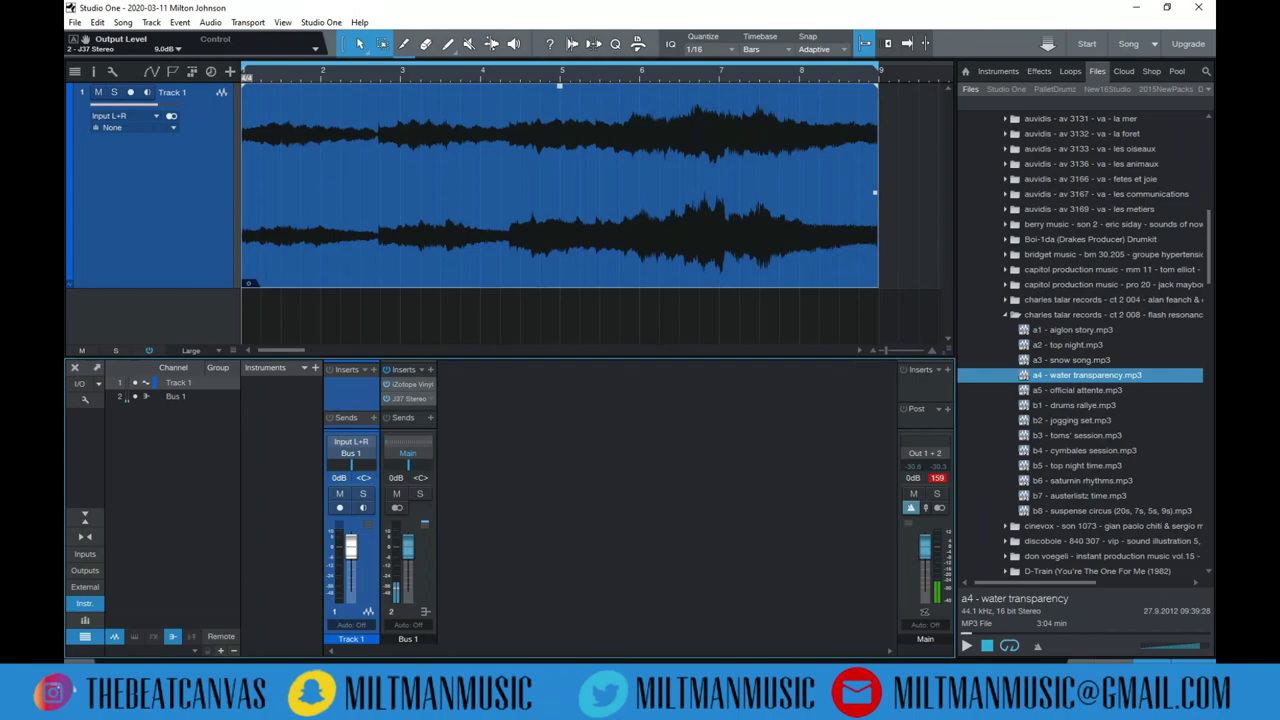
# - Add FIN-MICRO from the recently used effects as the third insert on Bus 1
pyautogui.click(1038, 71)
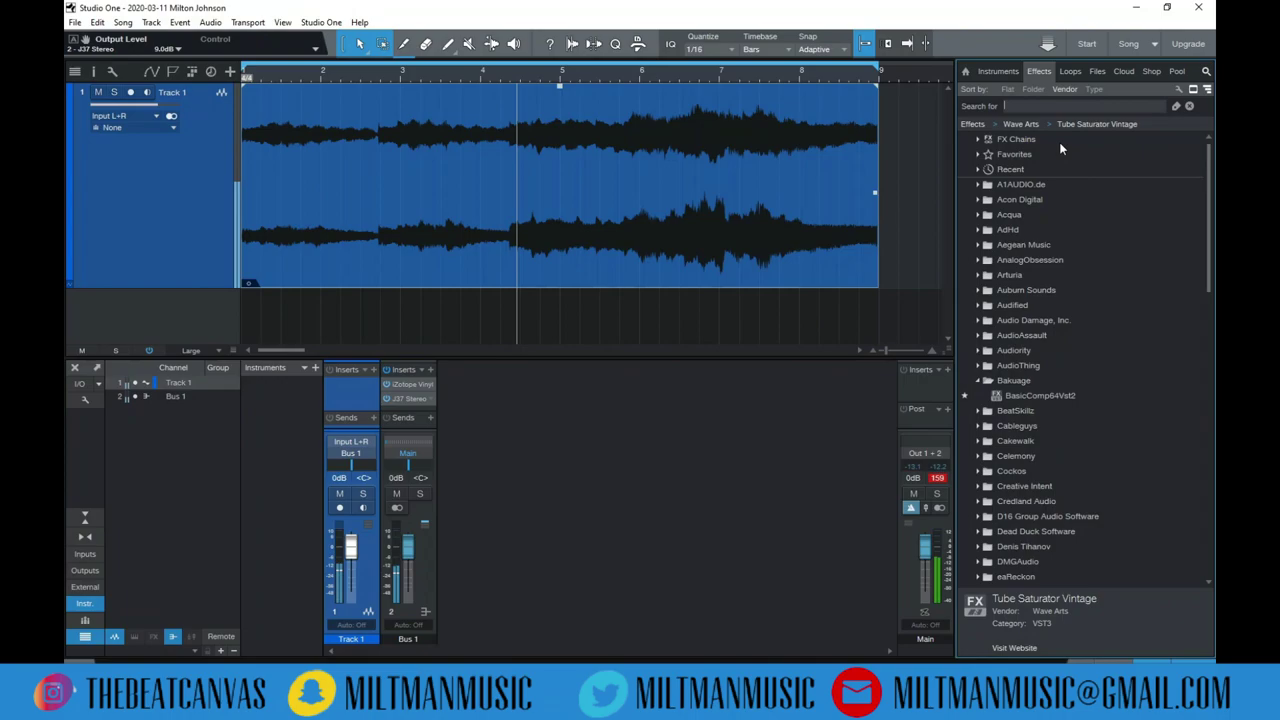
pyautogui.click(1010, 169)
pyautogui.moveTo(1027, 244); pyautogui.dragTo(426, 550)
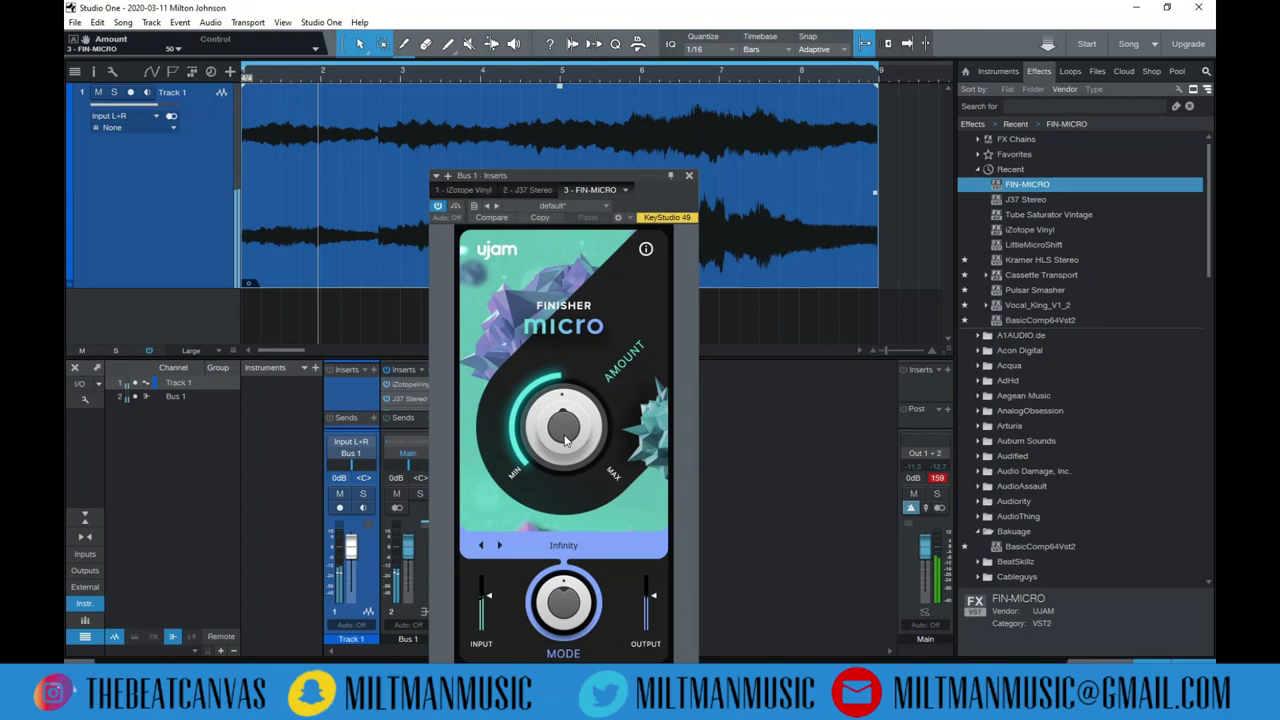
# - Audition Finisher Micro's Infinity mode with Amount at 27, 69 and 100
pyautogui.moveTo(565, 440); pyautogui.dragTo(552, 425)
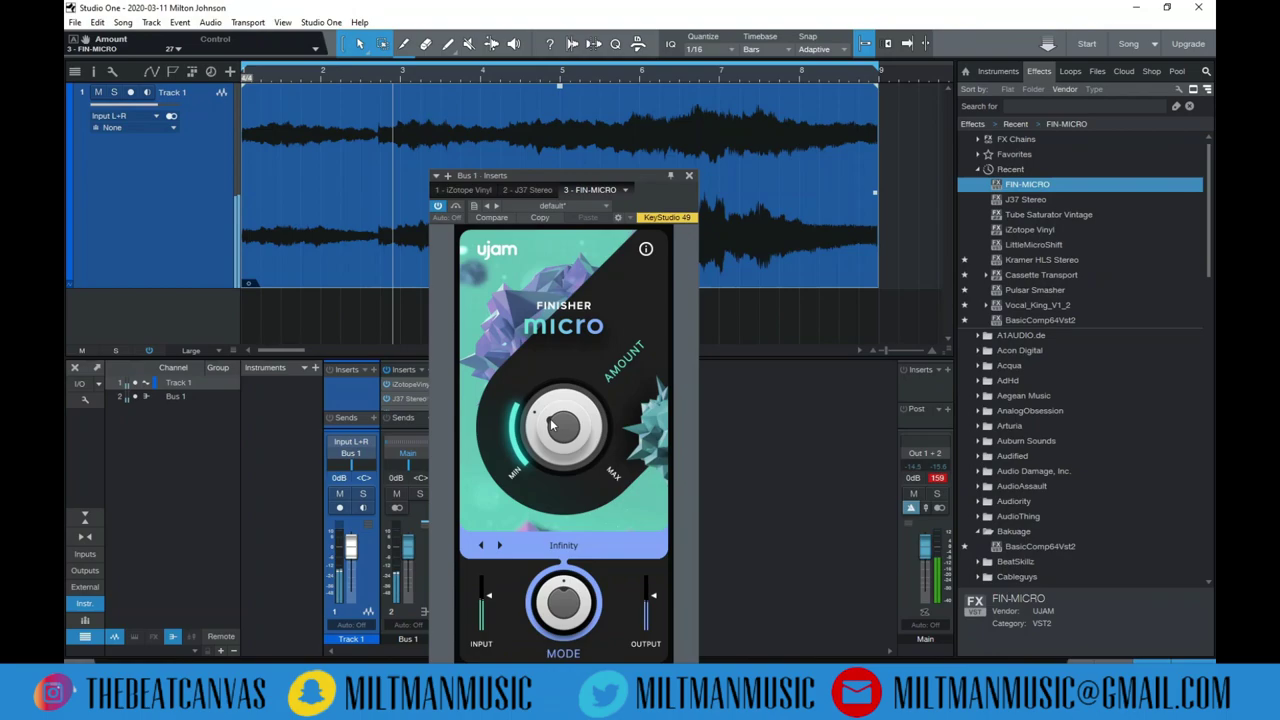
pyautogui.moveTo(551, 425); pyautogui.dragTo(591, 352)
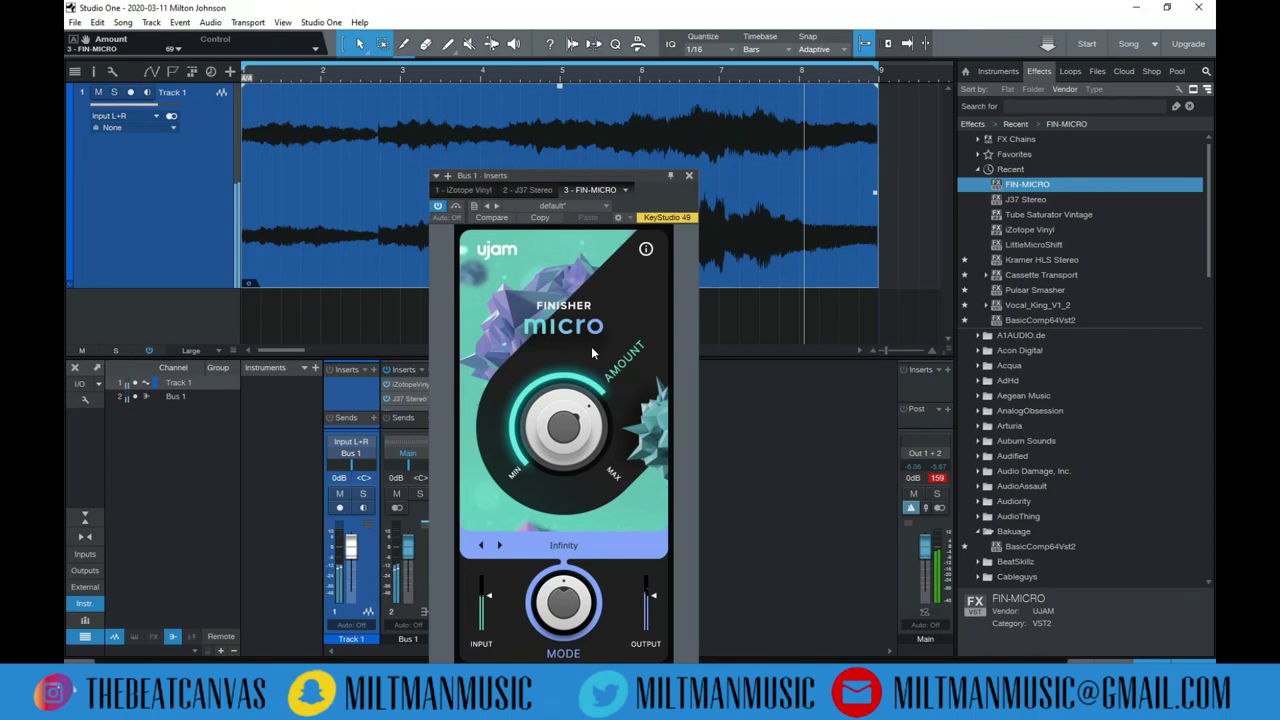
pyautogui.moveTo(566, 428); pyautogui.dragTo(591, 371)
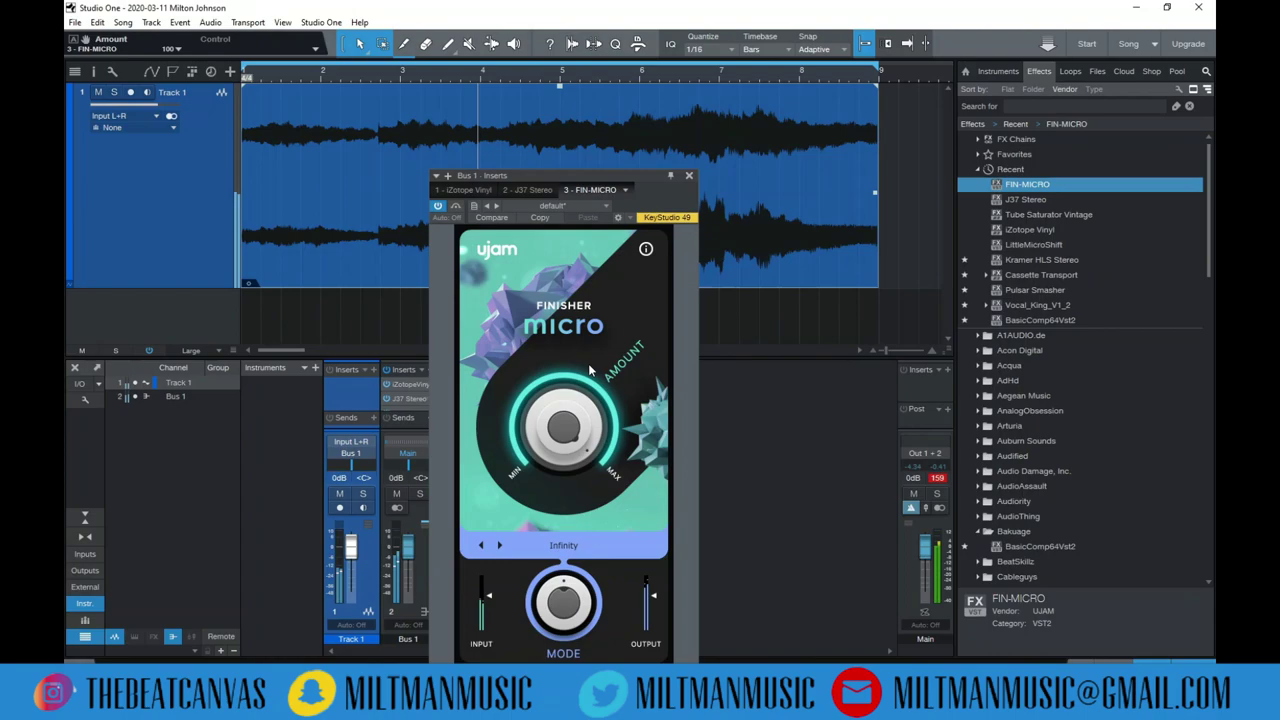
# - Audition Finisher Micro's Cab & Room mode, EARTH2ISS with Amount at about 66, and Distroytion
pyautogui.moveTo(590, 370); pyautogui.dragTo(559, 549)
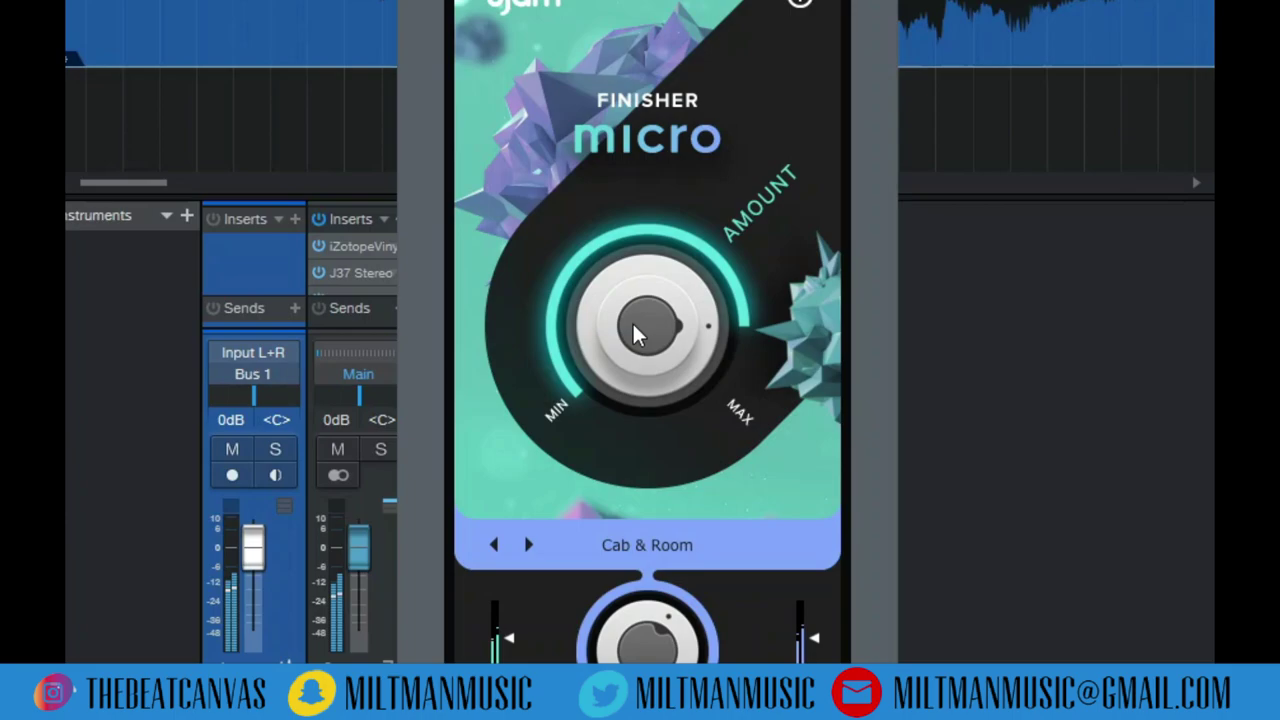
pyautogui.moveTo(636, 334); pyautogui.dragTo(664, 318)
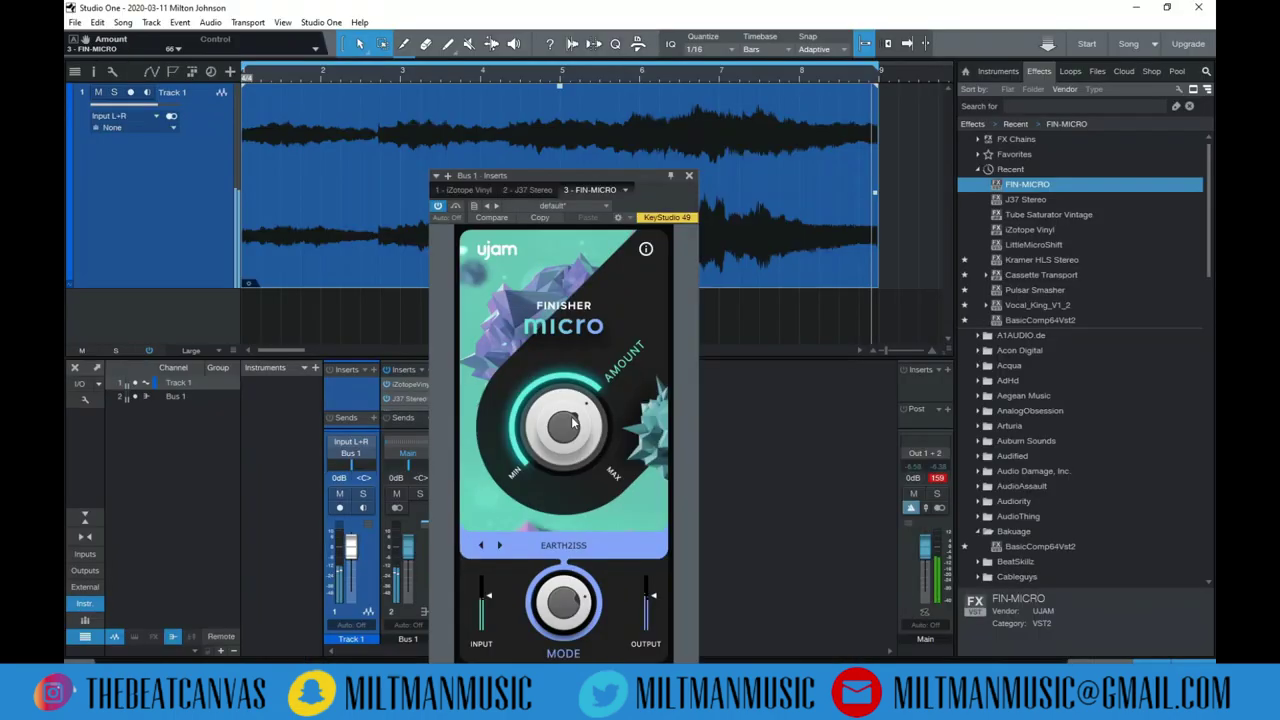
pyautogui.click(576, 600)
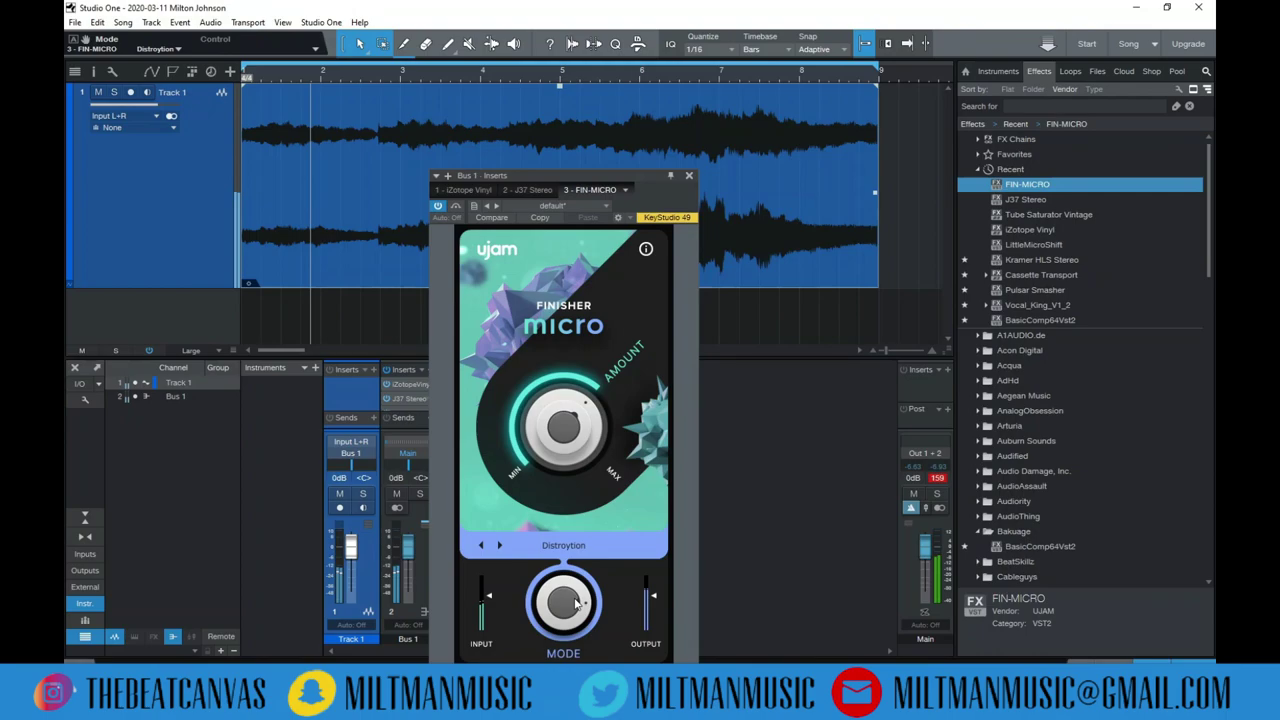
# - Audition Finisher Micro's Rotor Cab mode with Amount at 42 and its Phaser mode with Amount at 91
pyautogui.moveTo(575, 600); pyautogui.dragTo(572, 550)
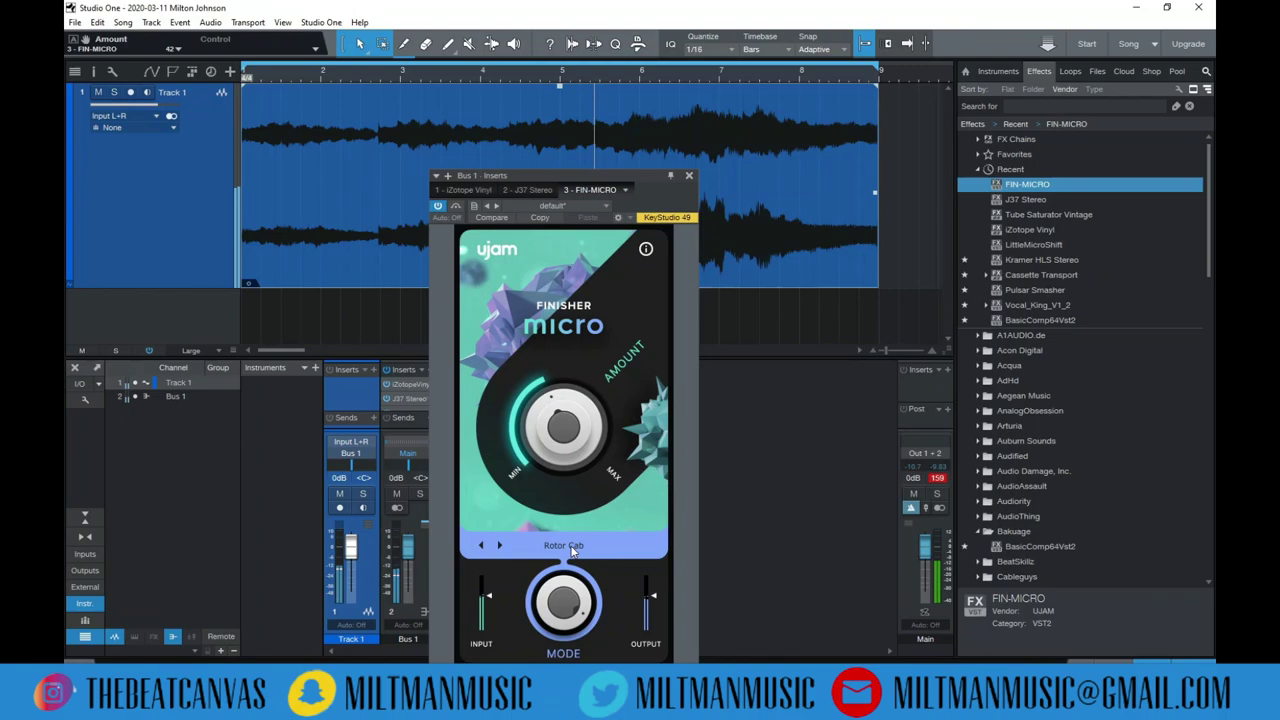
pyautogui.click(572, 548)
pyautogui.moveTo(563, 425); pyautogui.dragTo(583, 360)
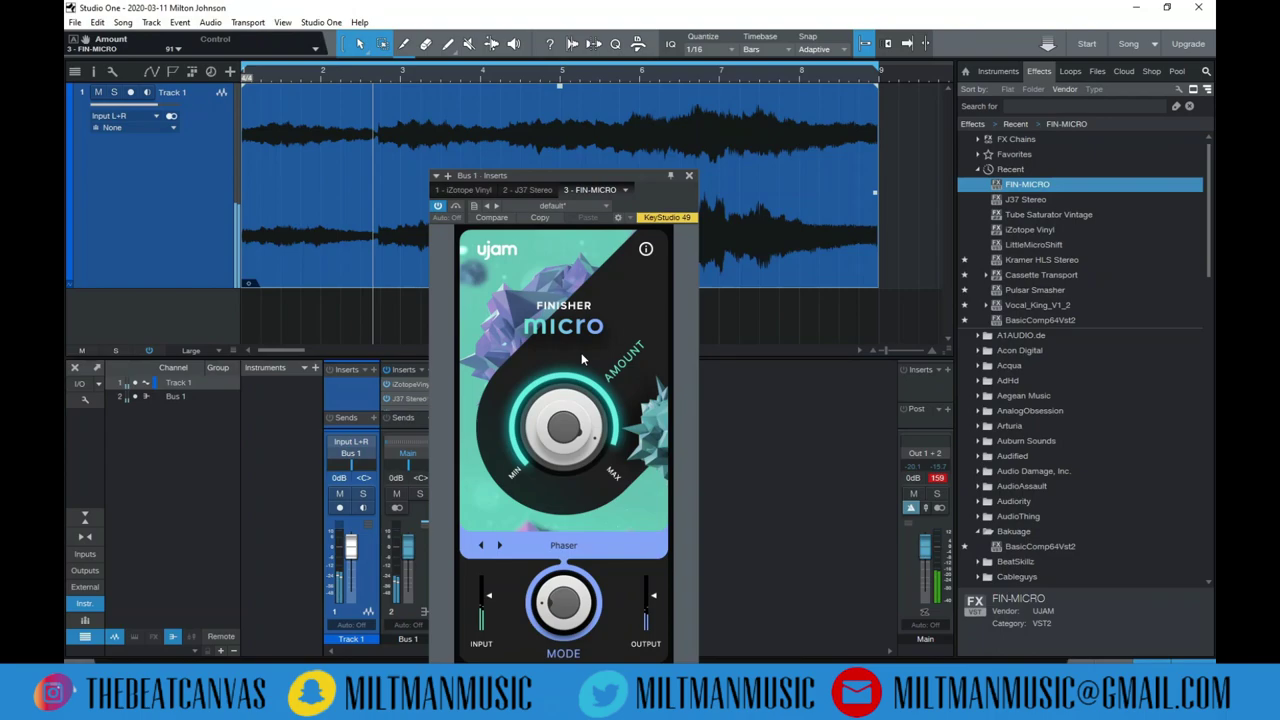
# - Audition HP12 at Amount 25, Hangar Reverb at 70 and Gater Varispeed, and return Finisher Micro to Infinity mode
pyautogui.moveTo(581, 352); pyautogui.dragTo(597, 590)
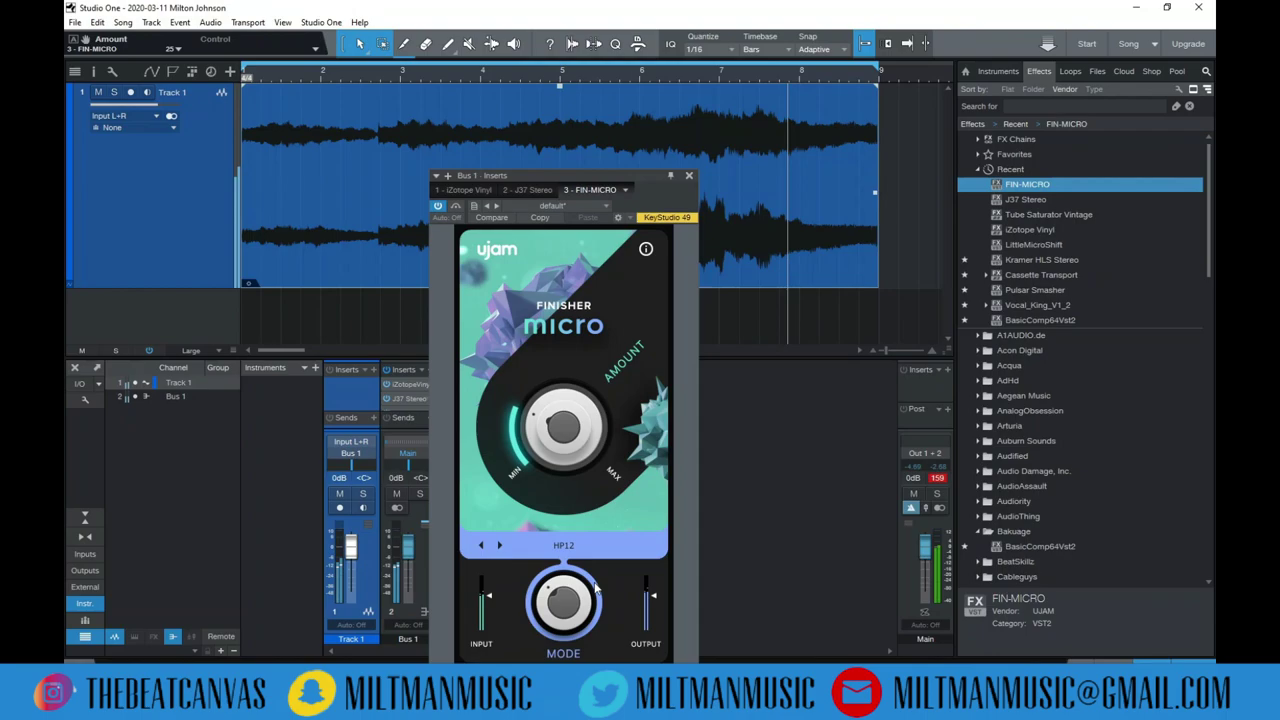
pyautogui.moveTo(575, 450); pyautogui.dragTo(577, 423)
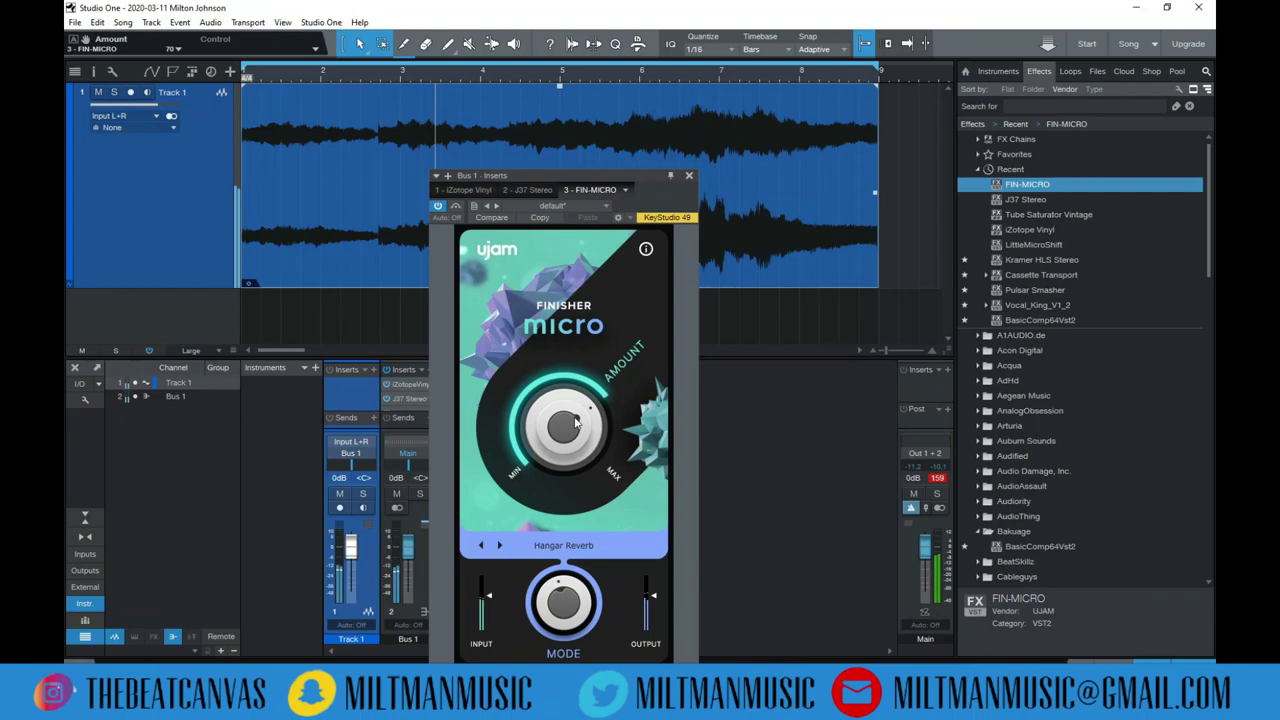
pyautogui.scroll(1, 578, 537)
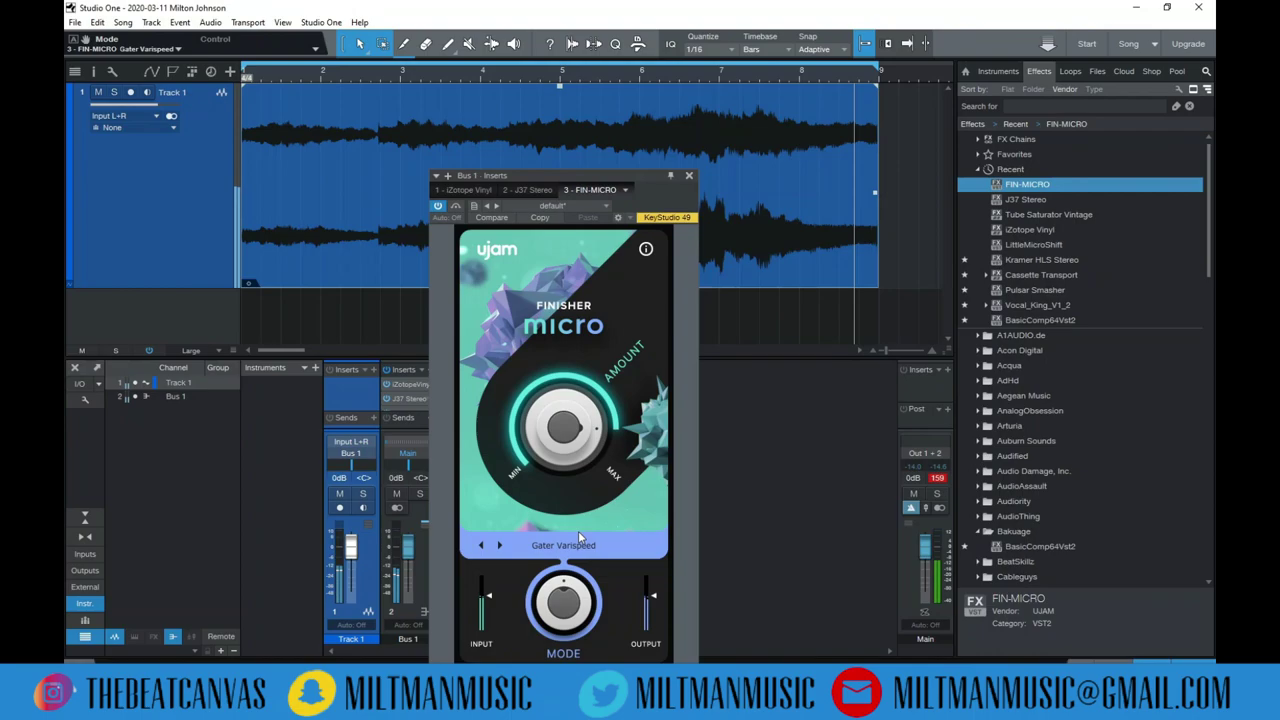
pyautogui.scroll(-5, 583, 483)
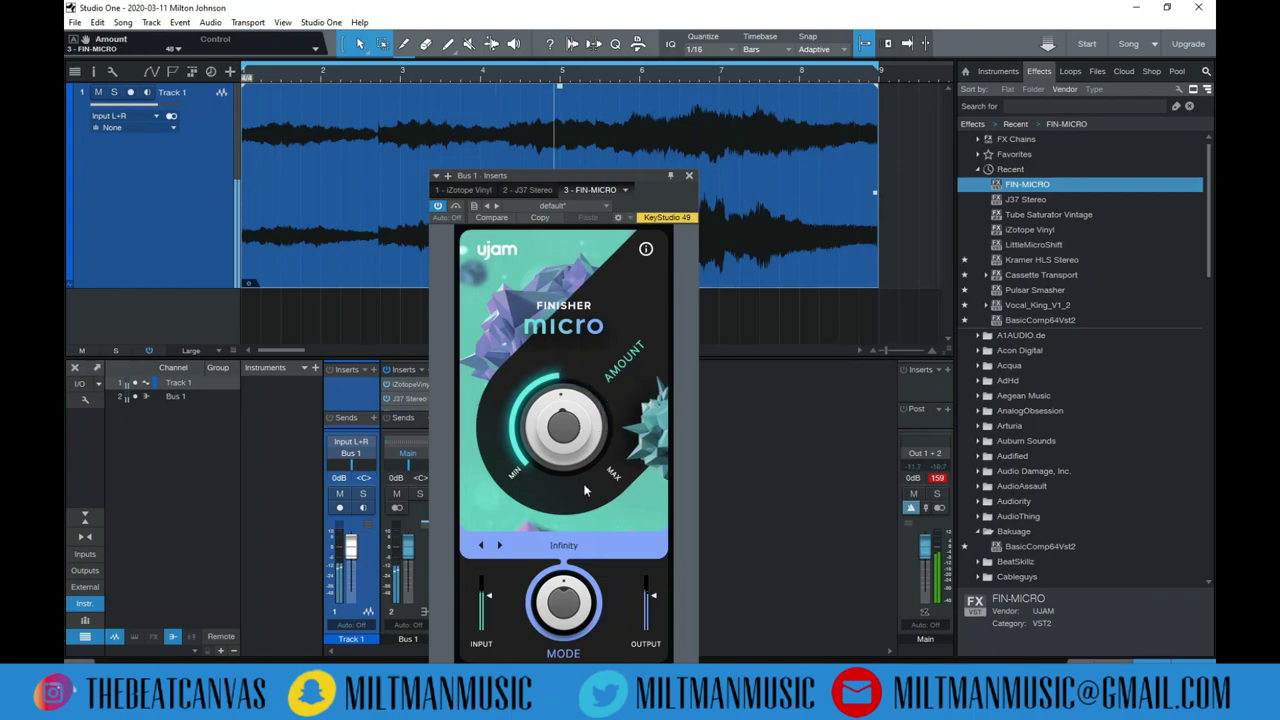
pyautogui.scroll(1, 586, 490)
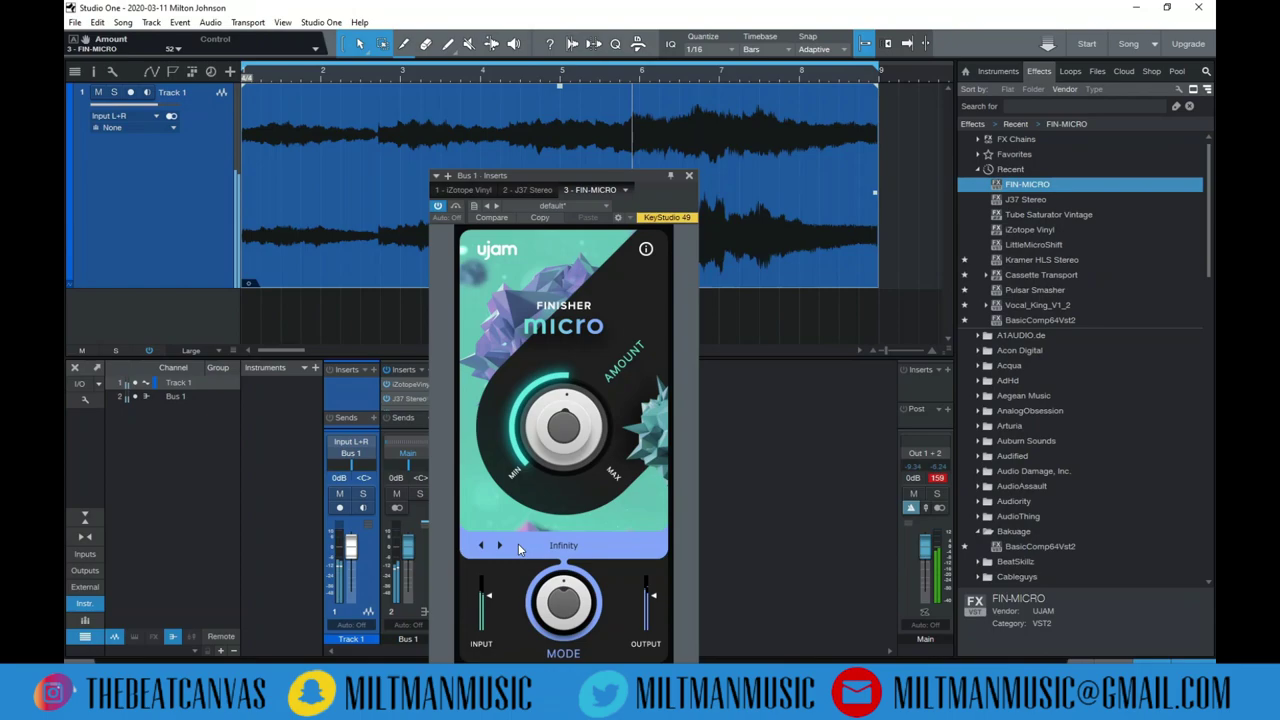
# - Switch Finisher Micro to Cab & Room mode and set Amount to 58
pyautogui.click(499, 545)
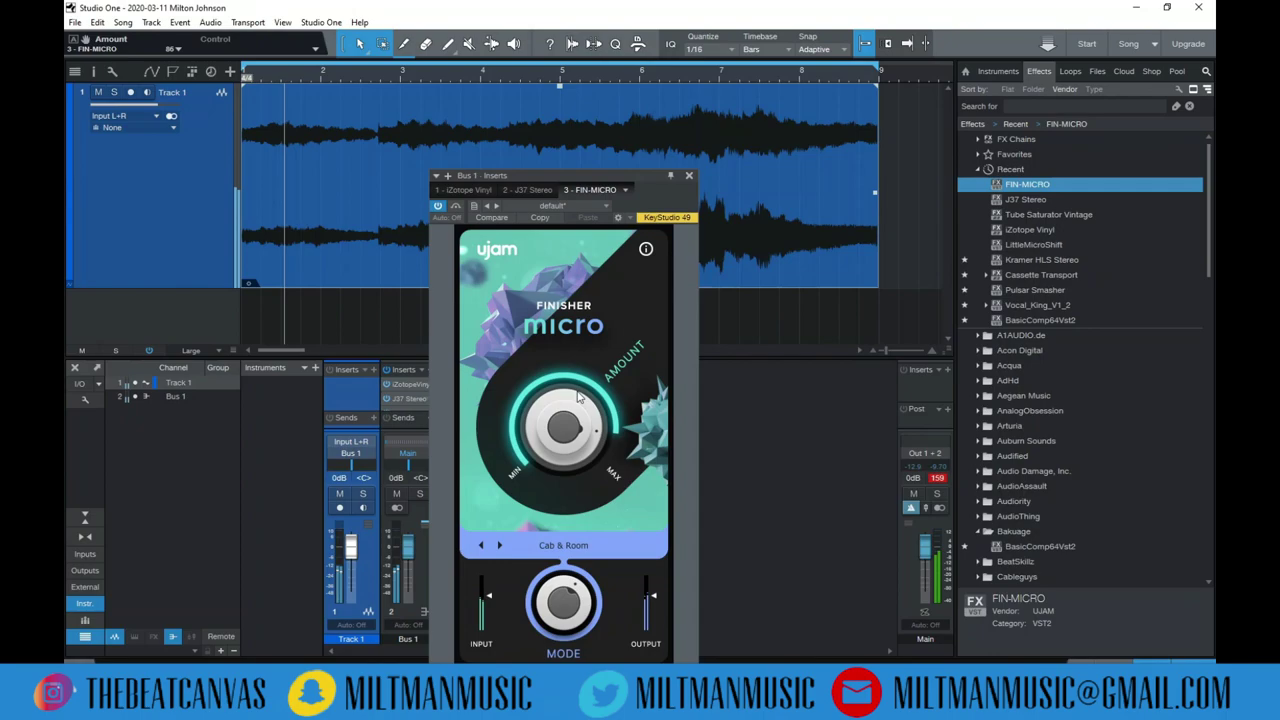
pyautogui.moveTo(579, 396); pyautogui.dragTo(700, 321)
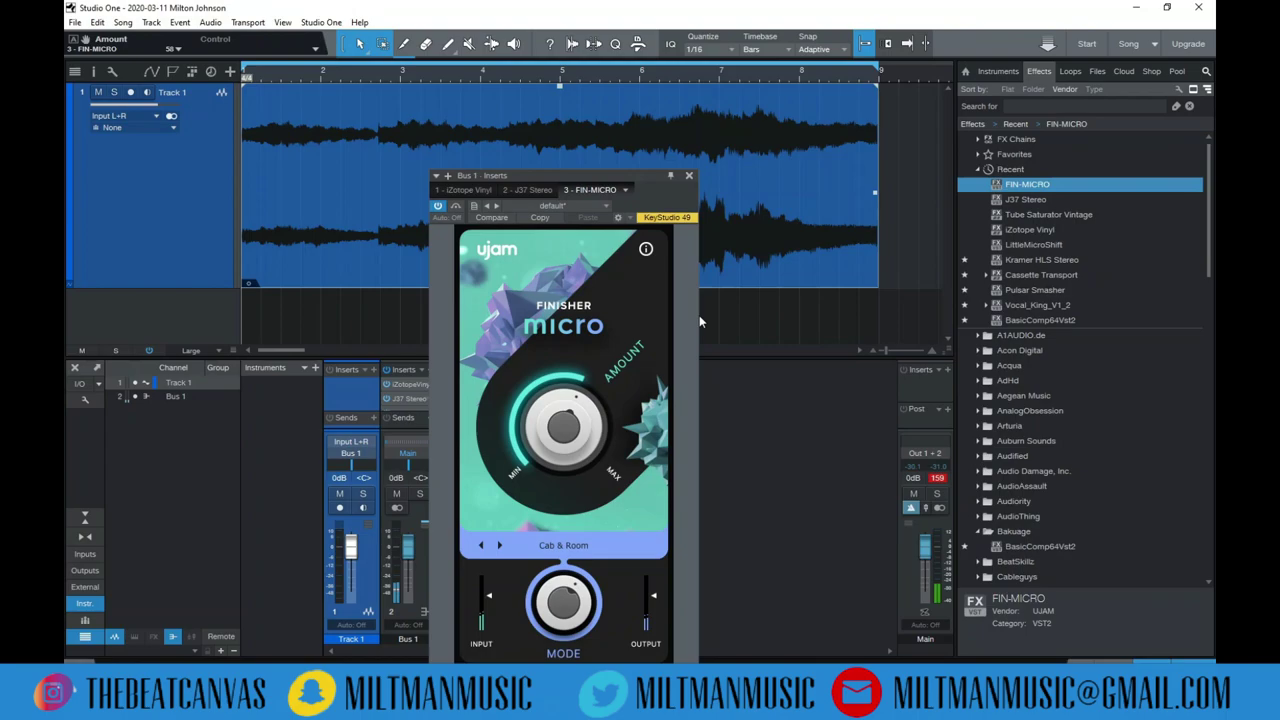
# - Move the Finisher Micro window clear of the mixer channels and browse the available instruments
pyautogui.moveTo(620, 175); pyautogui.dragTo(742, 111)
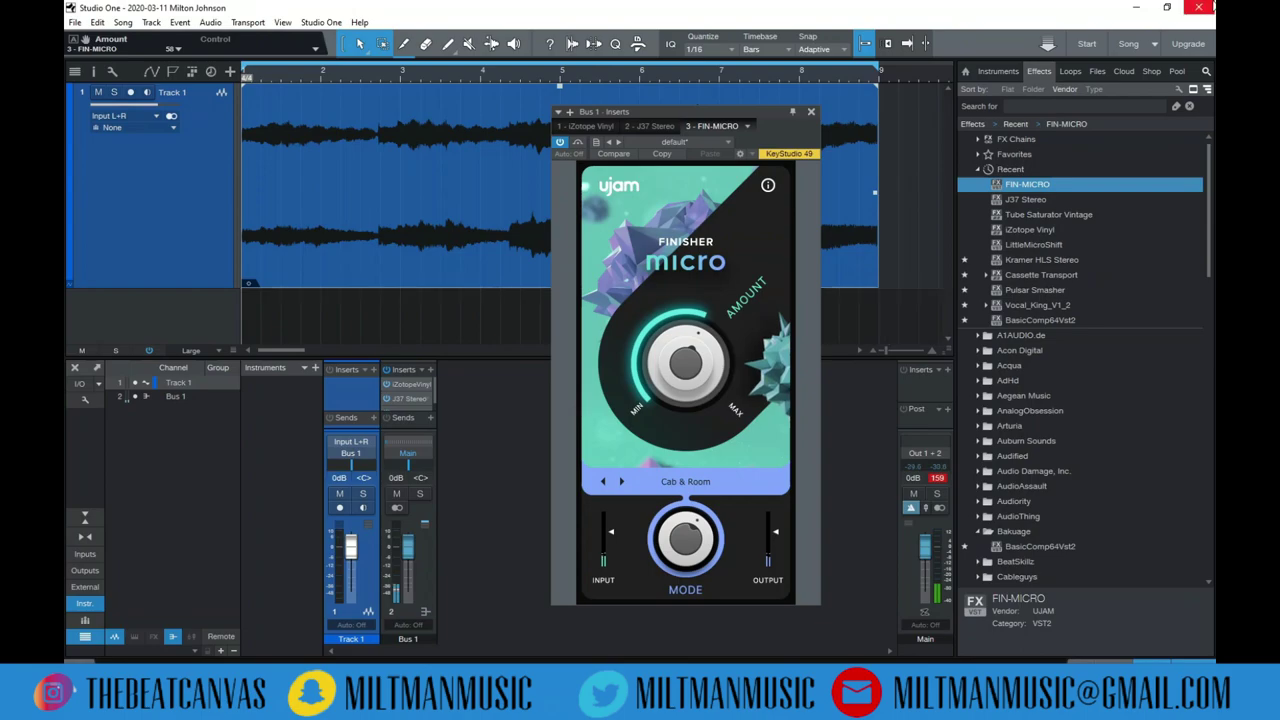
pyautogui.click(998, 71)
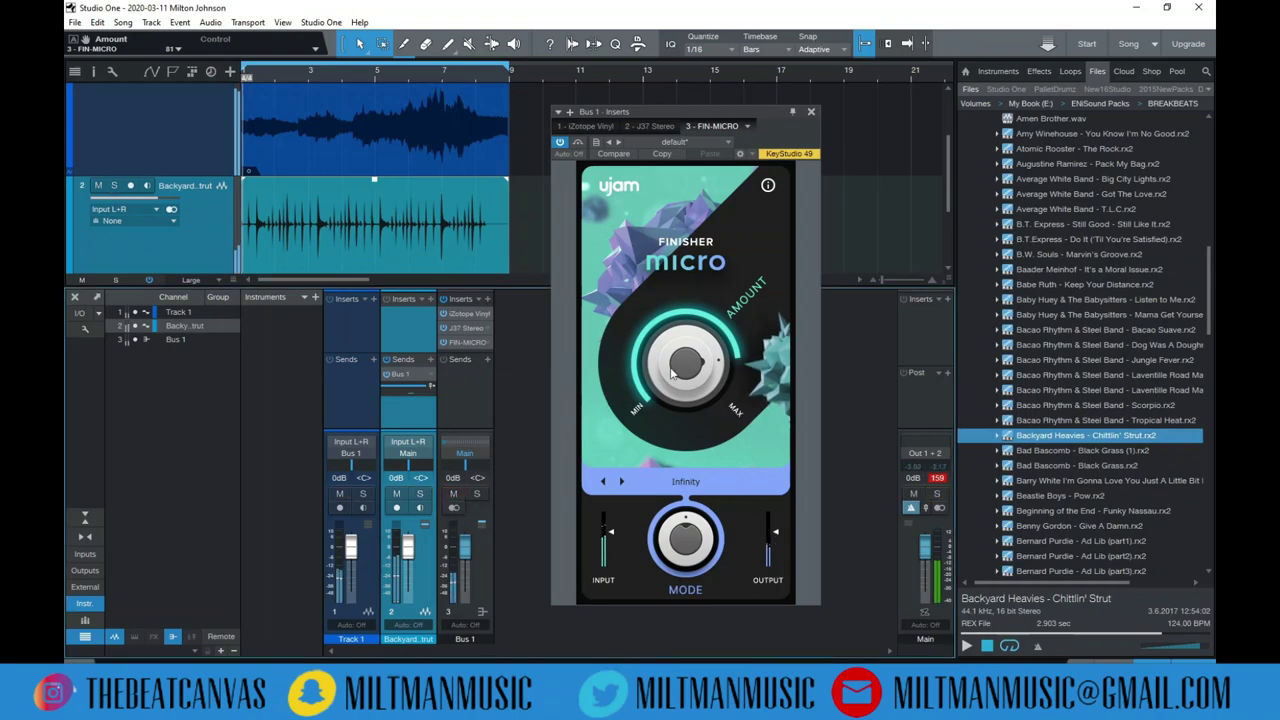
# - Audition Finisher Micro's Infinity mode with Amount at 53, pass SpaceGrinder to Cab & Room, and set Amount to 79
pyautogui.moveTo(685, 361); pyautogui.dragTo(694, 408)
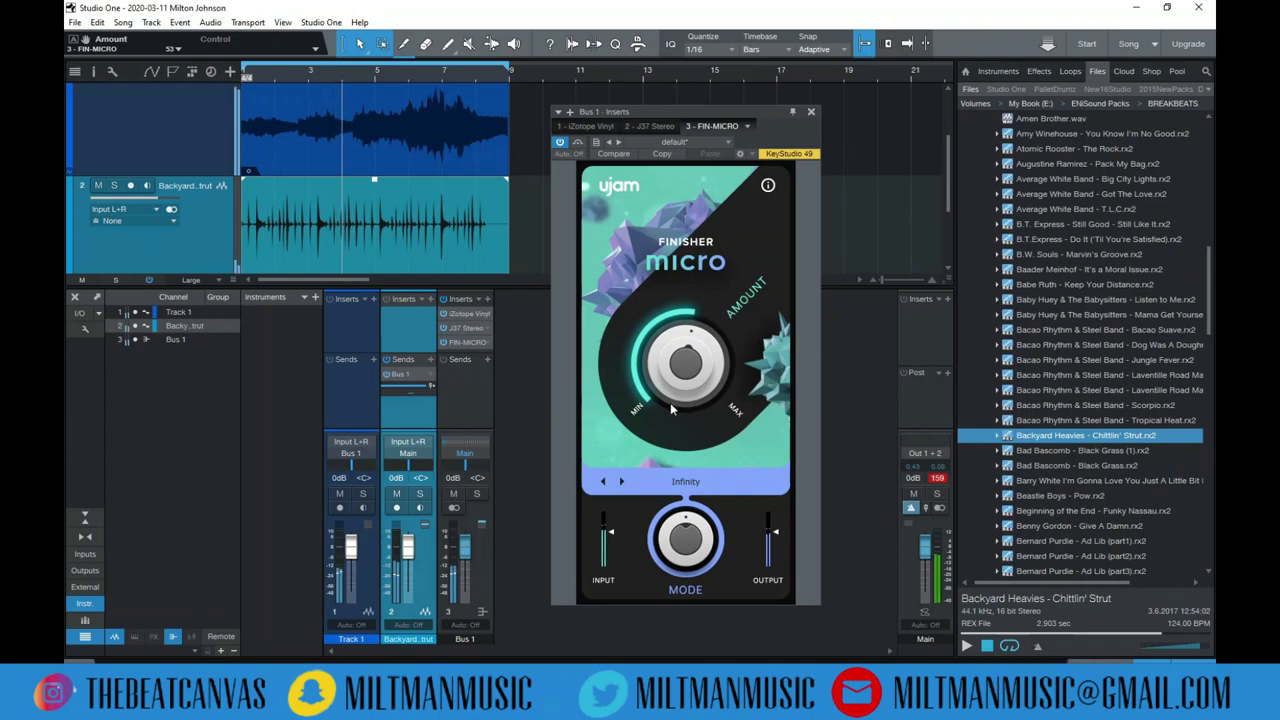
pyautogui.click(621, 482)
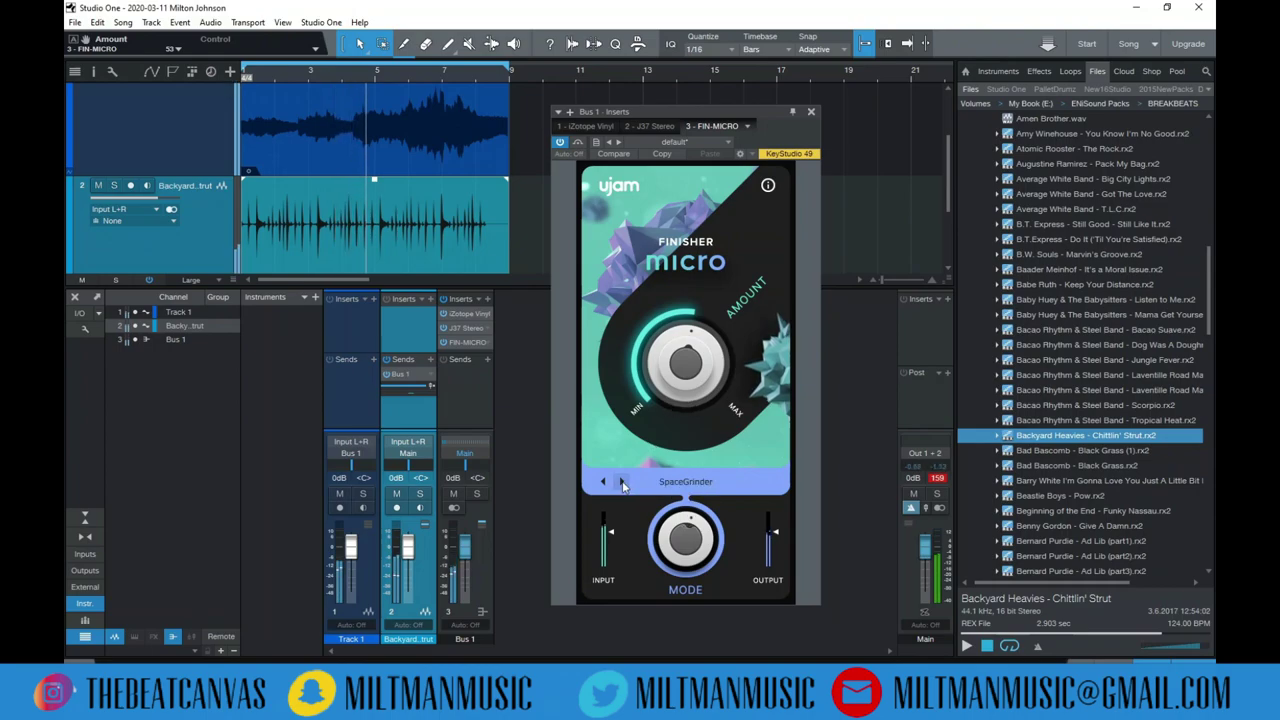
pyautogui.click(621, 482)
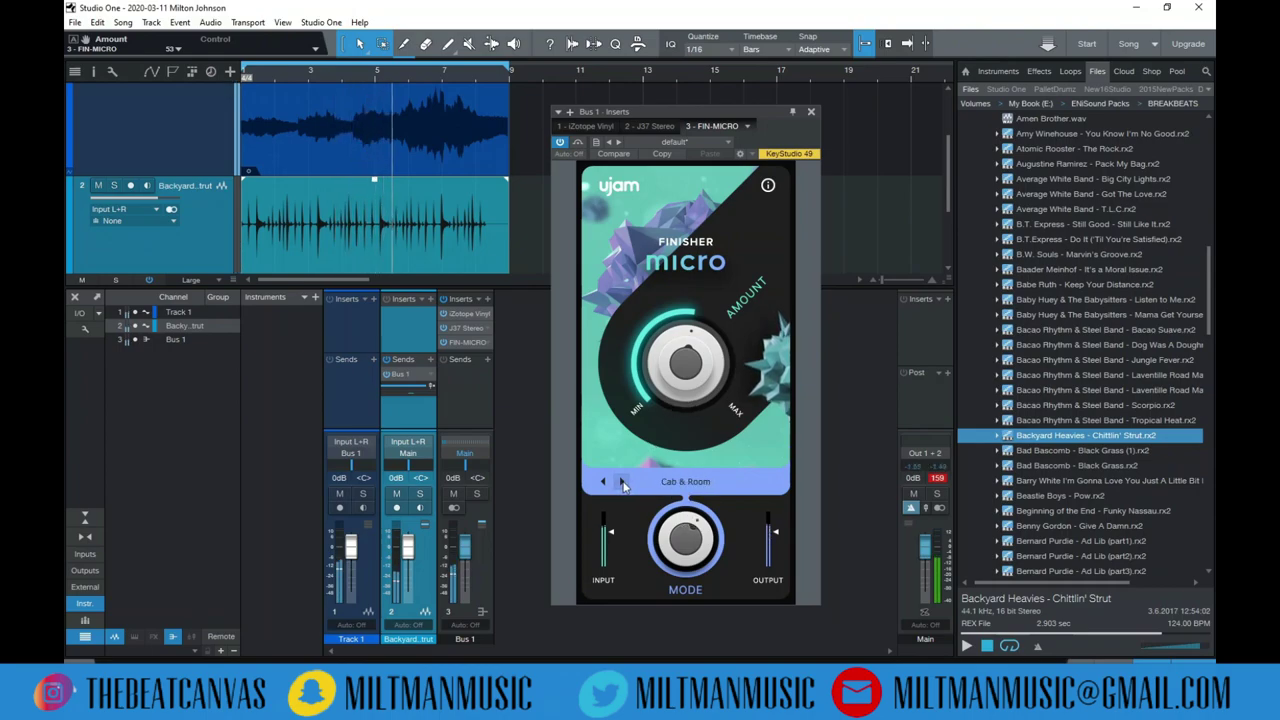
pyautogui.moveTo(689, 387); pyautogui.dragTo(680, 336)
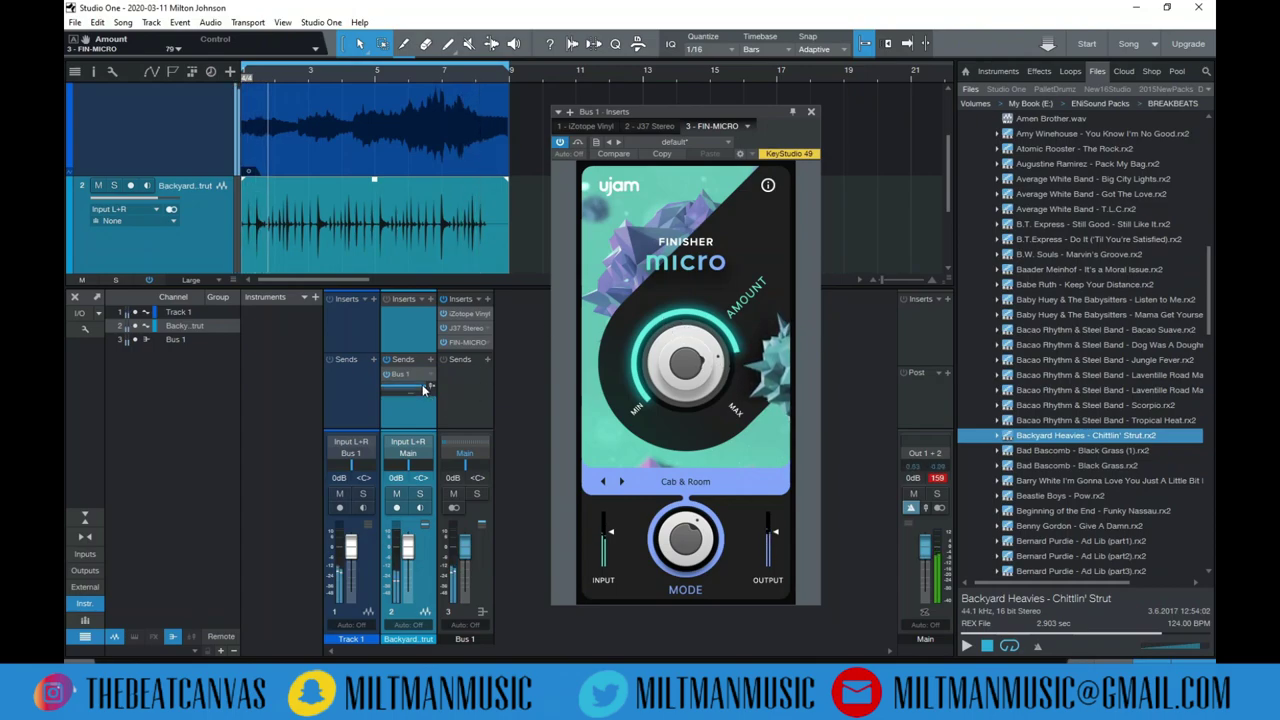
# - Set the Backyard Heavies drum break's prefader send level to Bus 1 at about +2.0
pyautogui.moveTo(433, 393)
pyautogui.moveTo(433, 393)
pyautogui.mouseDown()
pyautogui.moveTo(391, 390)
pyautogui.moveTo(433, 390)
pyautogui.moveTo(392, 392)
pyautogui.moveTo(418, 391)
pyautogui.mouseUp()
pyautogui.moveTo(404, 390)
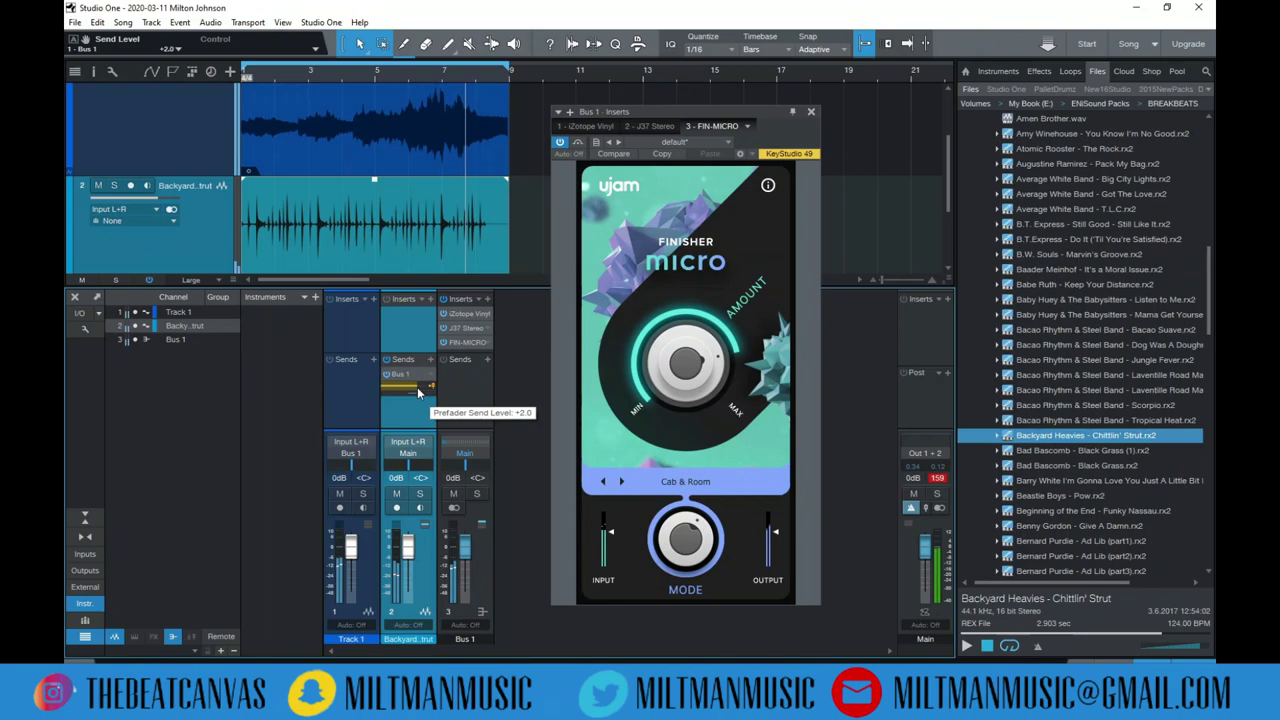
# - Solo the drum break track, unmute and solo Bus 1, and release the drum break's own solo
pyautogui.click(419, 497)
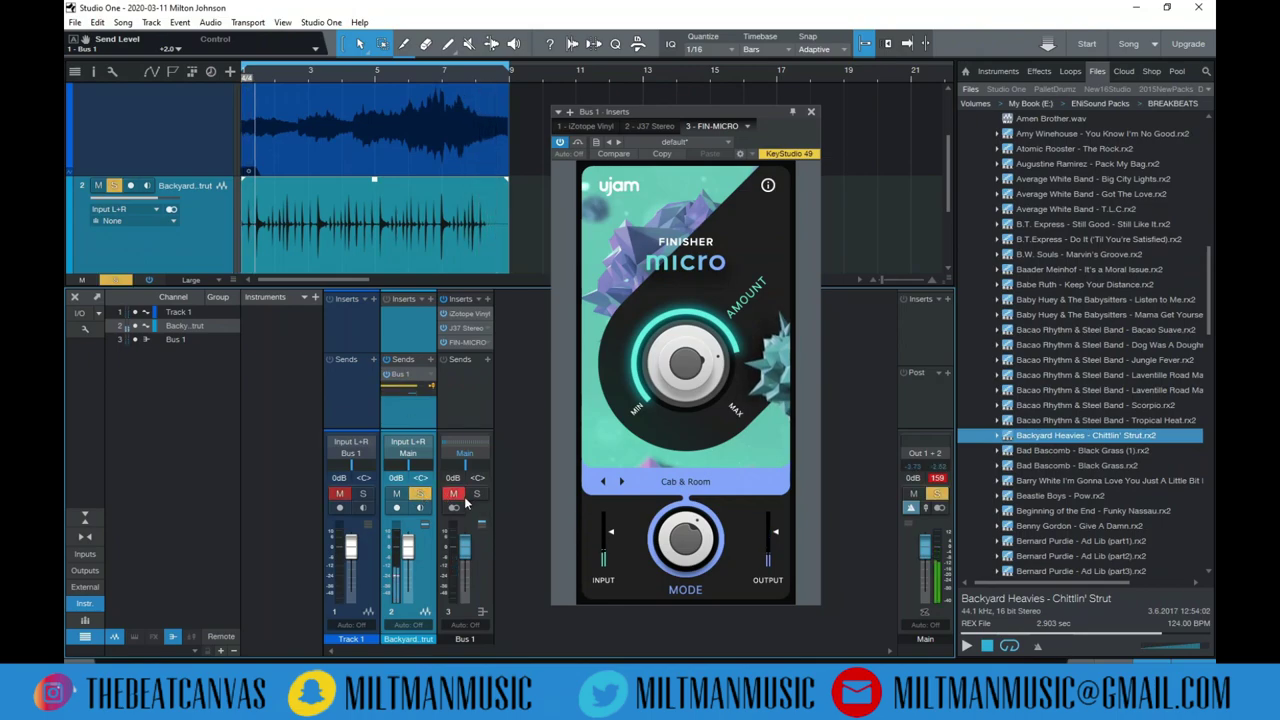
pyautogui.click(456, 495)
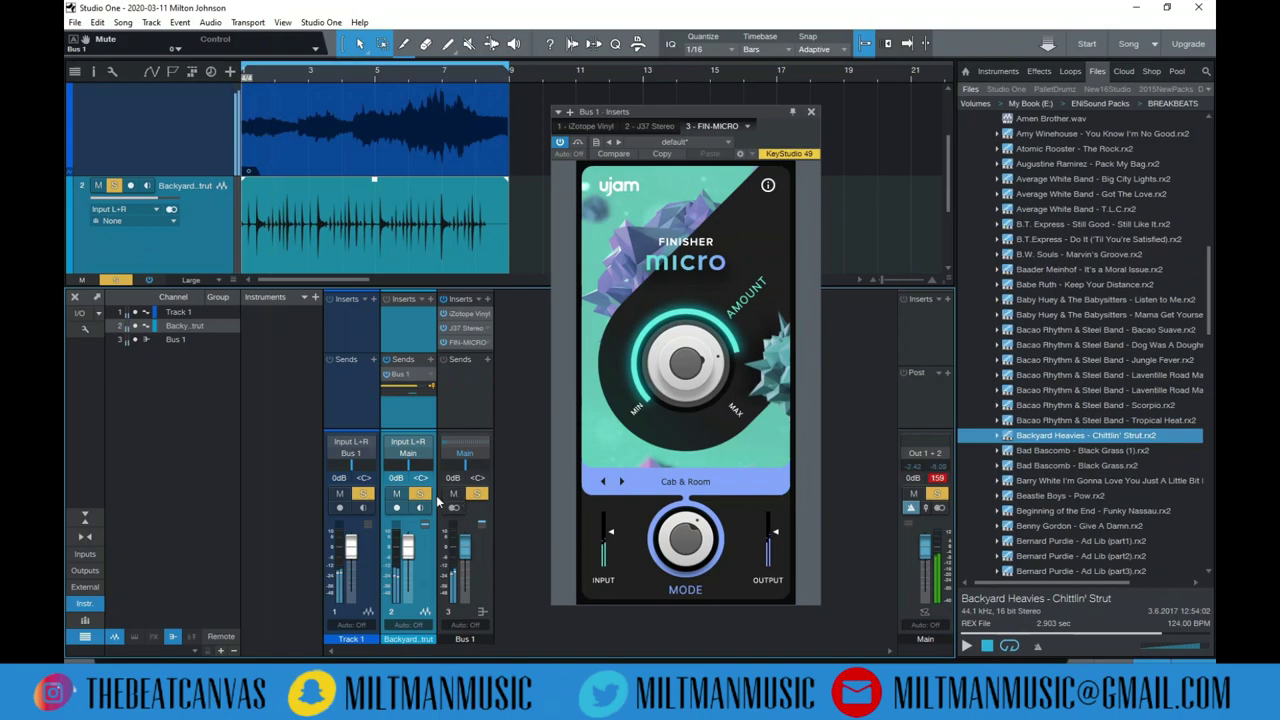
pyautogui.click(420, 494)
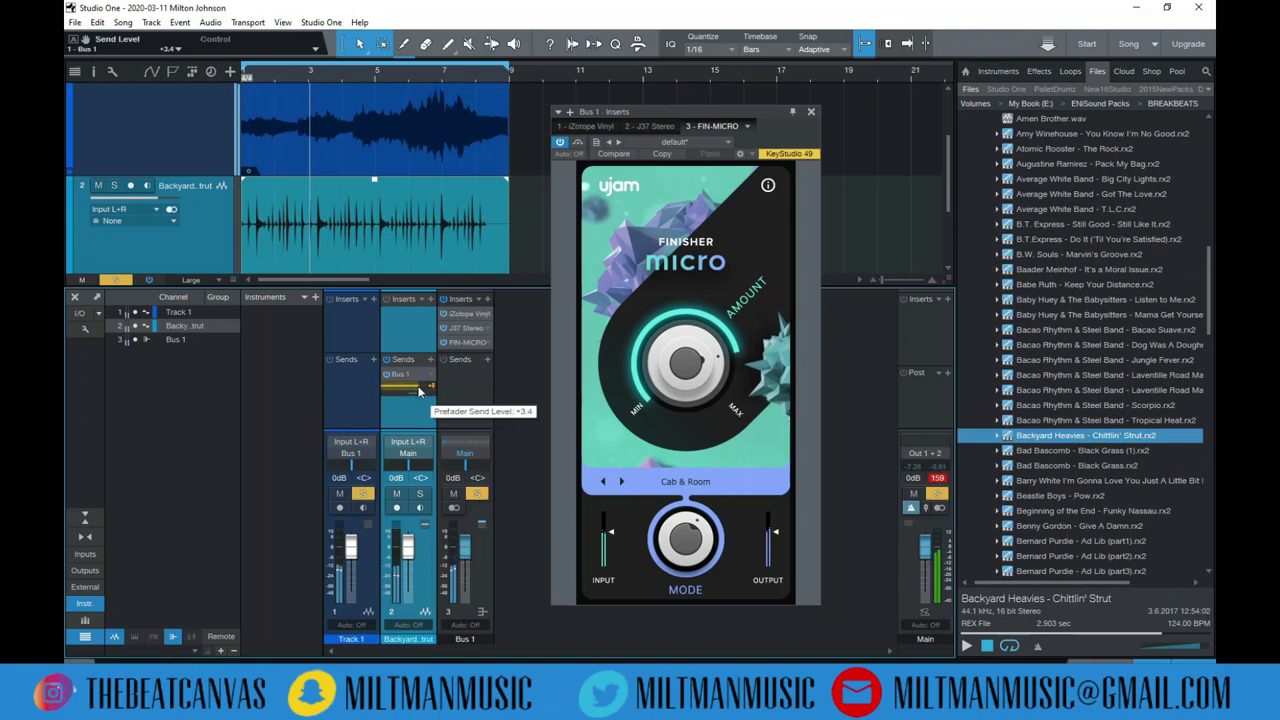
# - Audition Finisher Micro's Jetplane mode, toggling Bus 1's solo off and on to compare the full mix with the bus
pyautogui.click(621, 483)
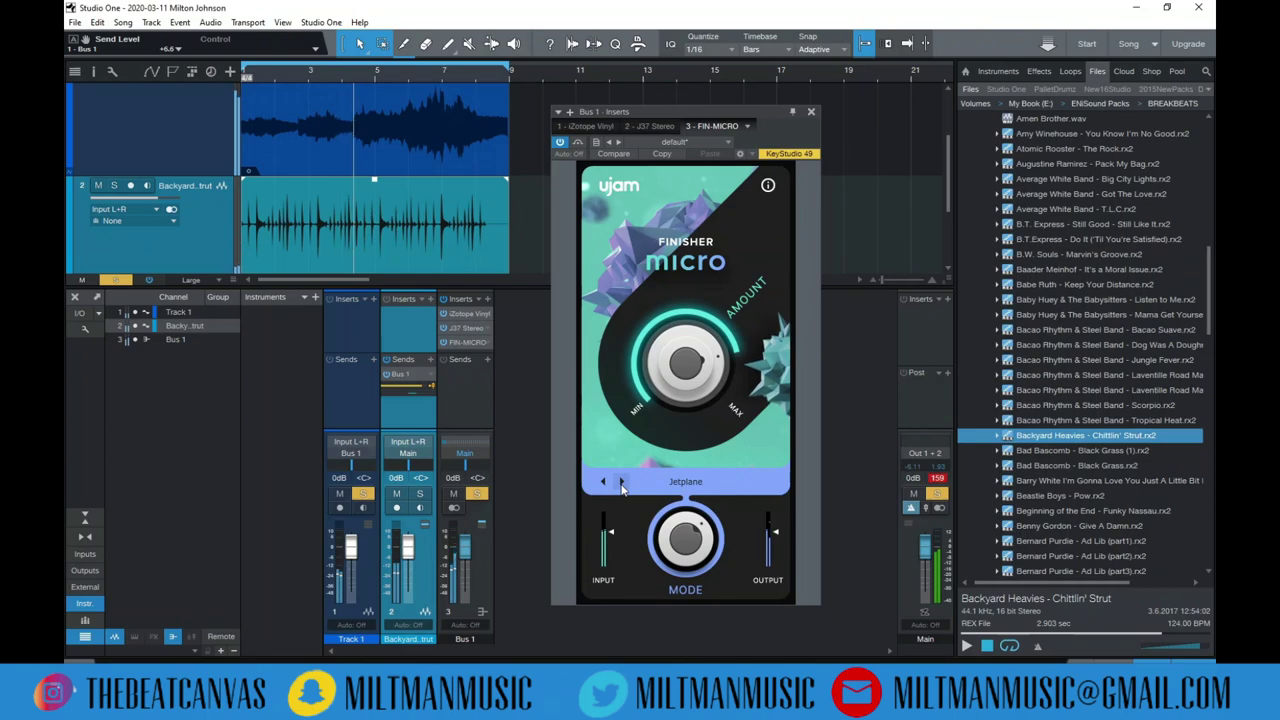
pyautogui.click(485, 500)
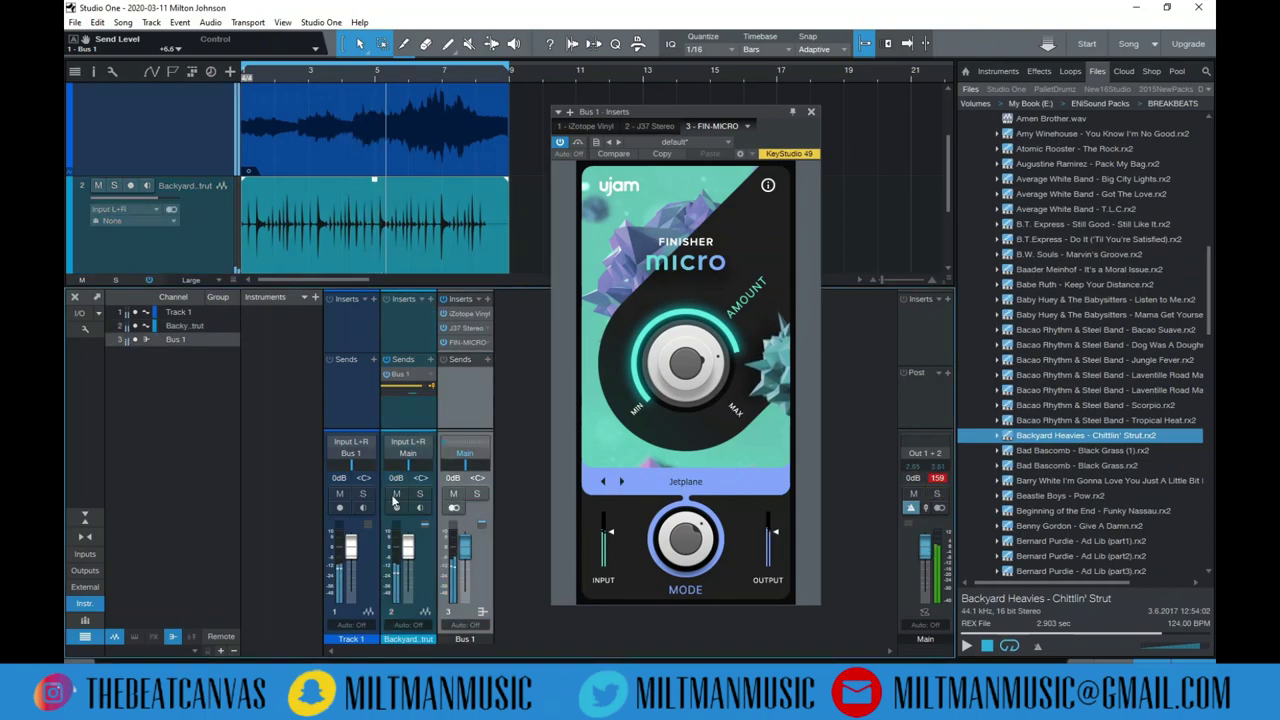
pyautogui.click(477, 495)
pyautogui.click(476, 495)
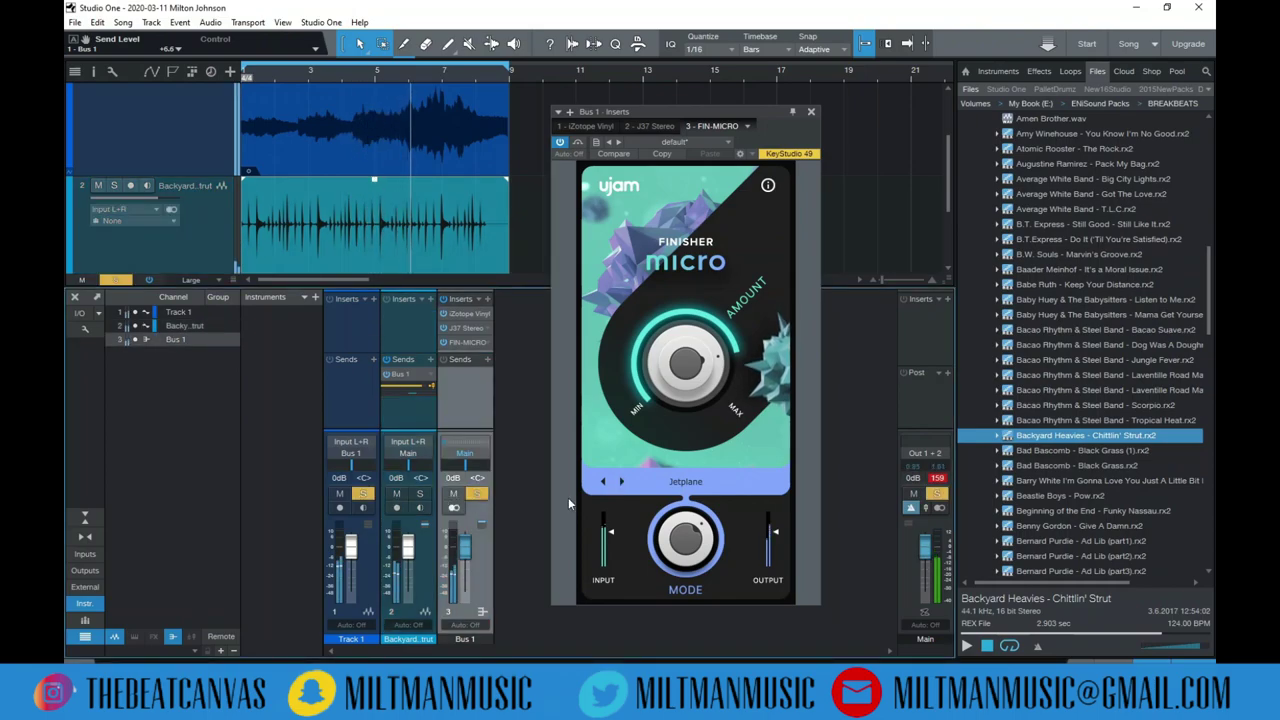
# - Audition Finisher Micro's SlamCompressor, Phaser, Cabinet and HP12 modes on Bus 1 and settle on Simple Ambience
pyautogui.click(621, 482)
pyautogui.click(621, 482)
pyautogui.click(621, 482)
pyautogui.click(621, 482)
pyautogui.click(621, 482)
pyautogui.click(621, 482)
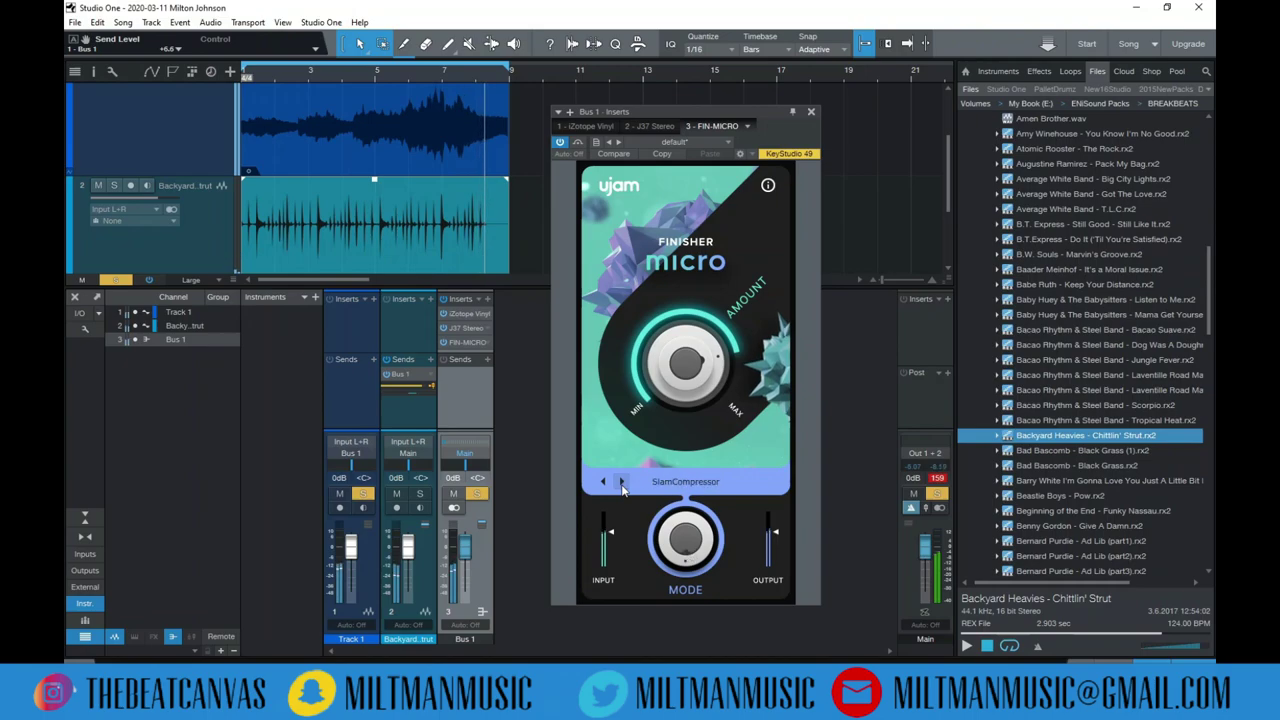
pyautogui.click(621, 482)
pyautogui.click(621, 482)
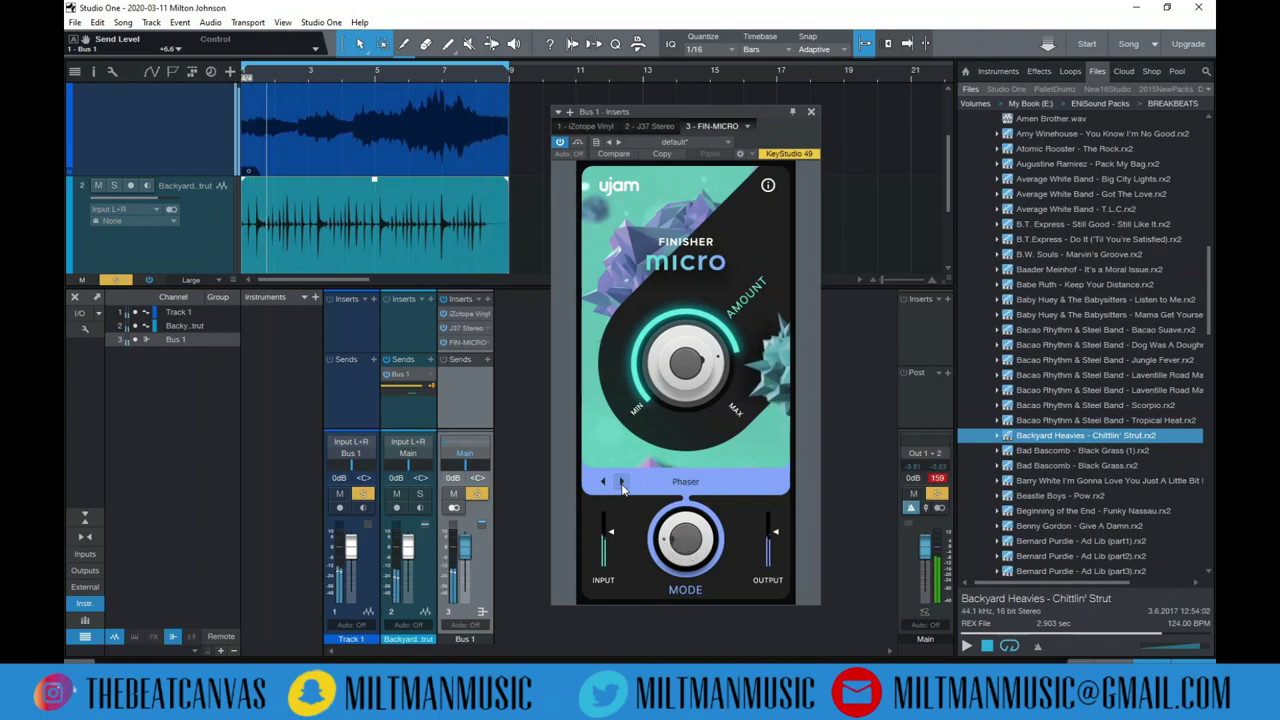
pyautogui.click(621, 482)
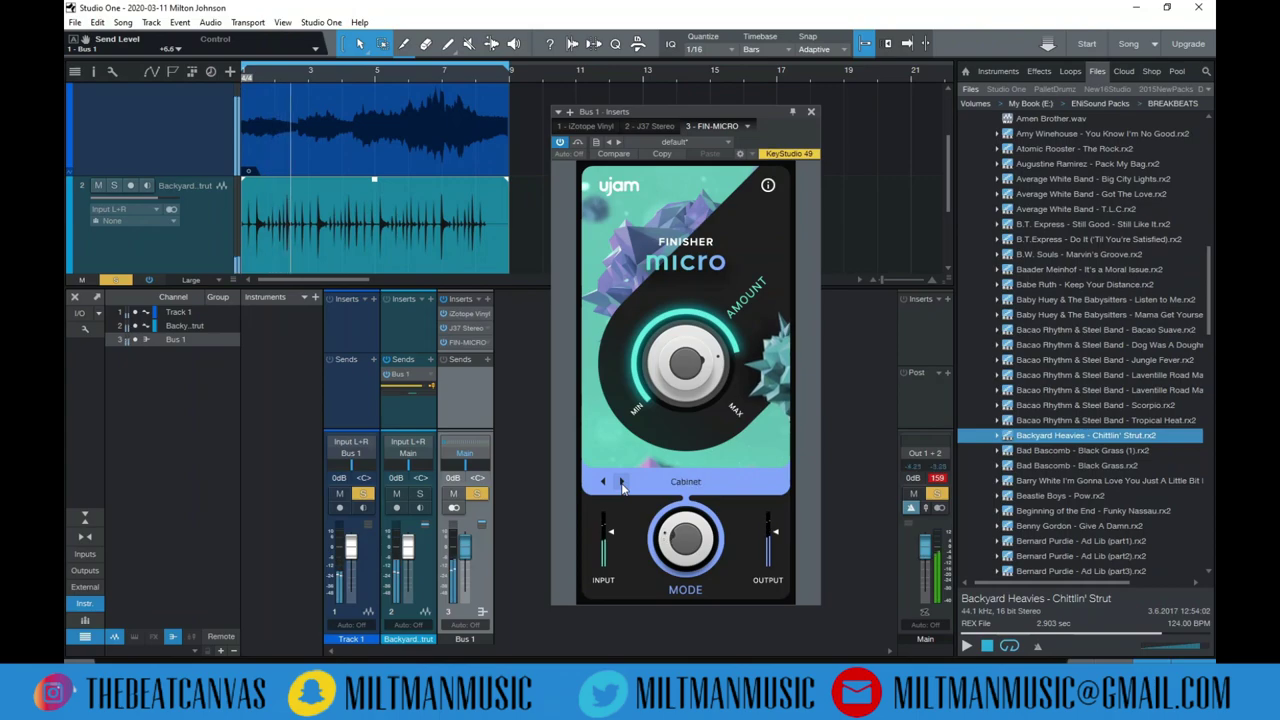
pyautogui.click(621, 482)
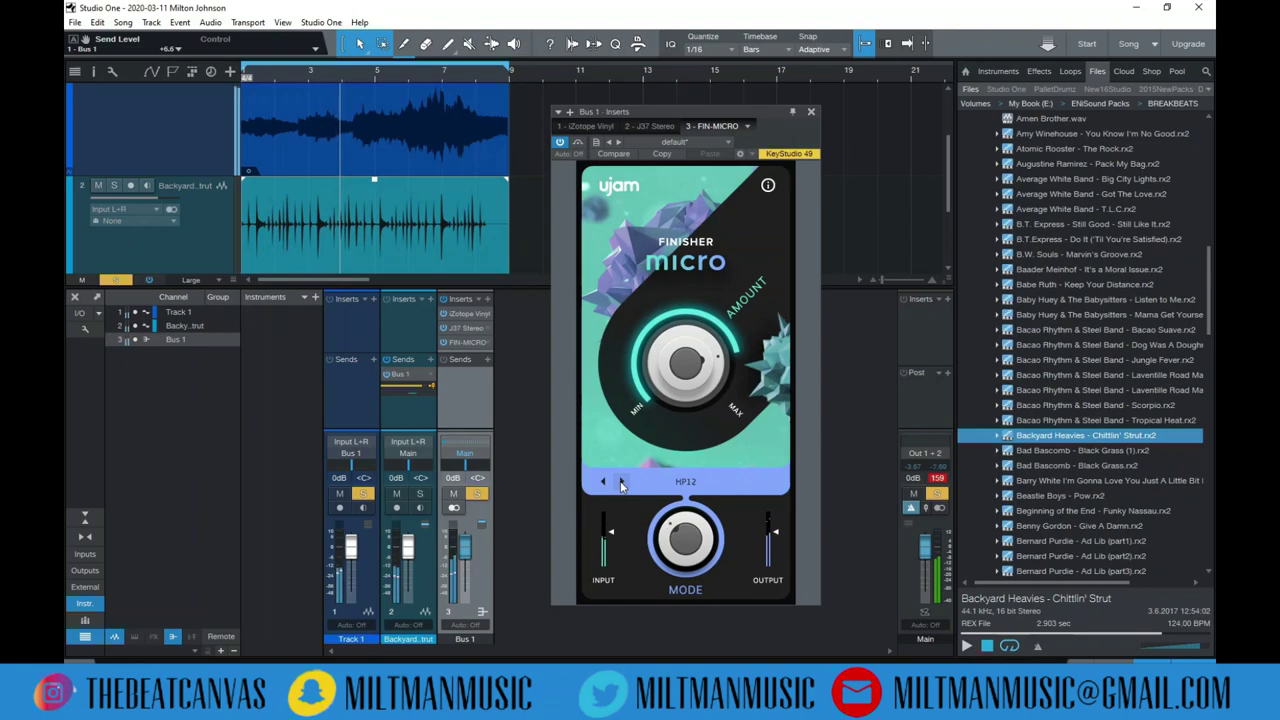
pyautogui.click(621, 482)
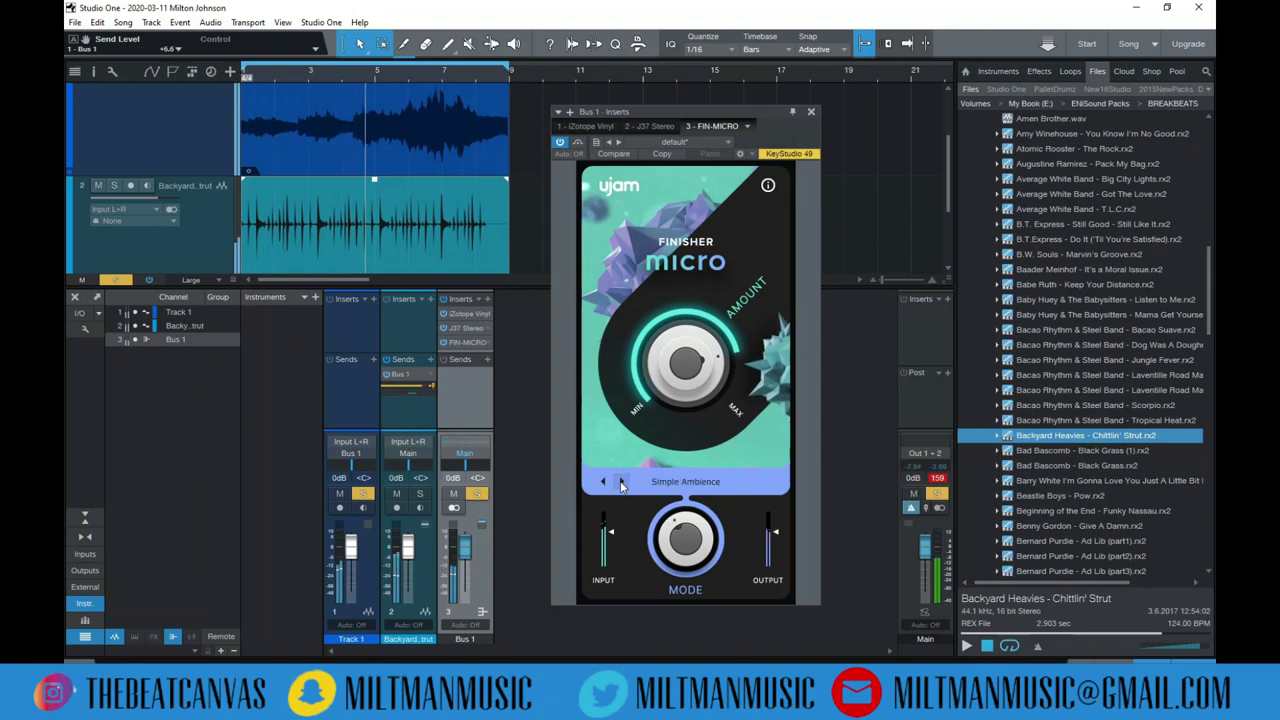
# - Solo the drum break track alongside Bus 1 and reduce its send level to the bus
pyautogui.click(420, 494)
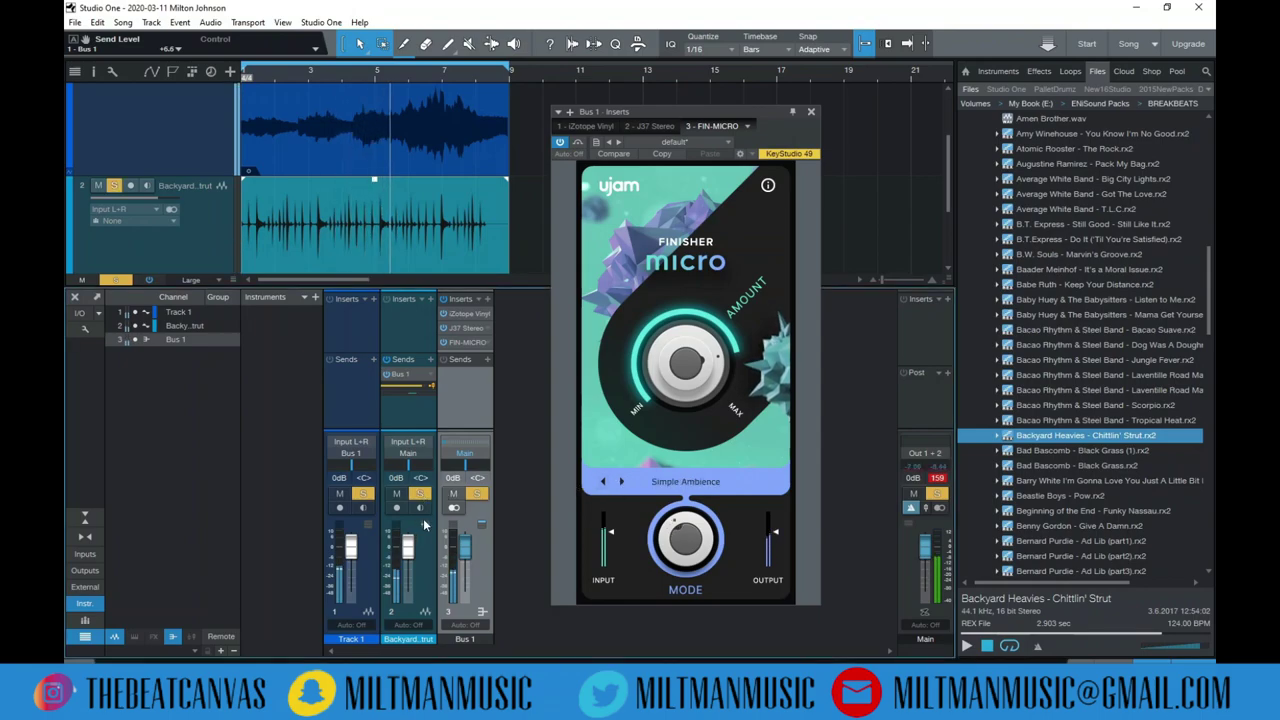
pyautogui.moveTo(427, 388)
pyautogui.mouseDown()
pyautogui.moveTo(396, 392)
pyautogui.moveTo(413, 396)
pyautogui.mouseUp()
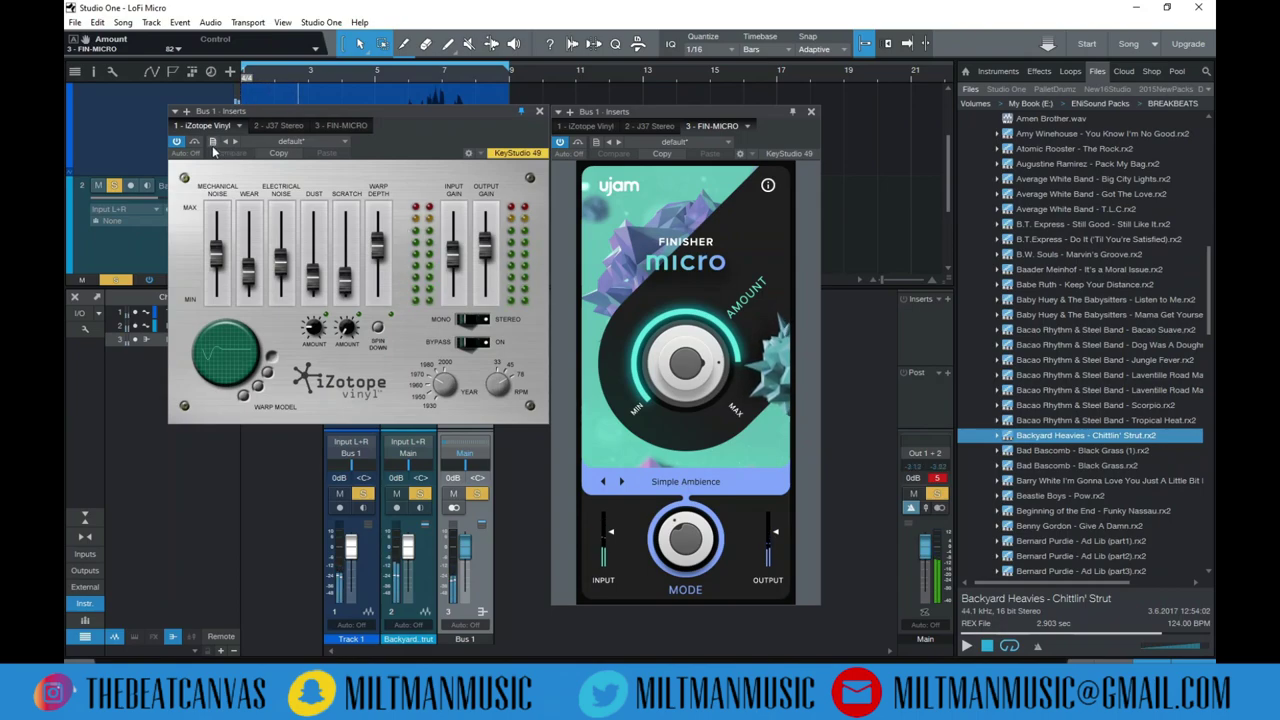
# - Bypass iZotope Vinyl and Finisher Micro on Bus 1 and reactivate both to compare the dry and processed sound
pyautogui.click(557, 150)
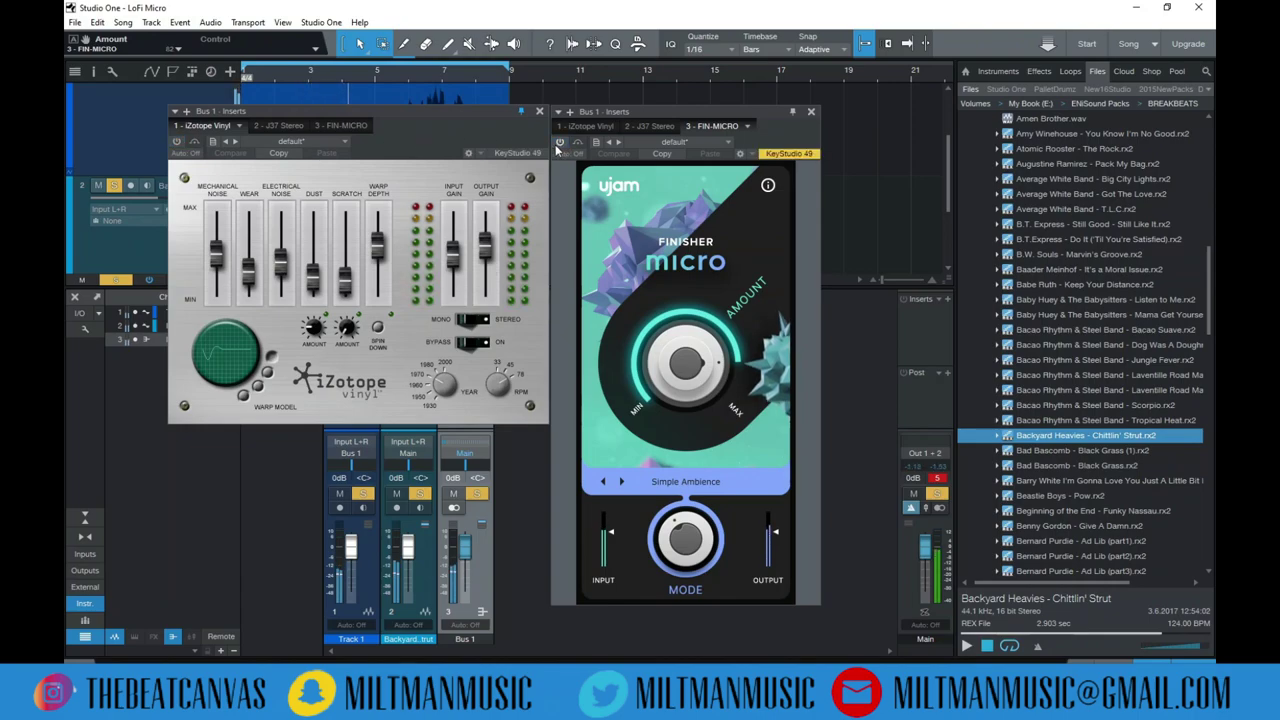
pyautogui.moveTo(476, 109)
pyautogui.mouseDown()
pyautogui.moveTo(470, 345)
pyautogui.moveTo(503, 373)
pyautogui.moveTo(483, 150)
pyautogui.moveTo(457, 111)
pyautogui.mouseUp()
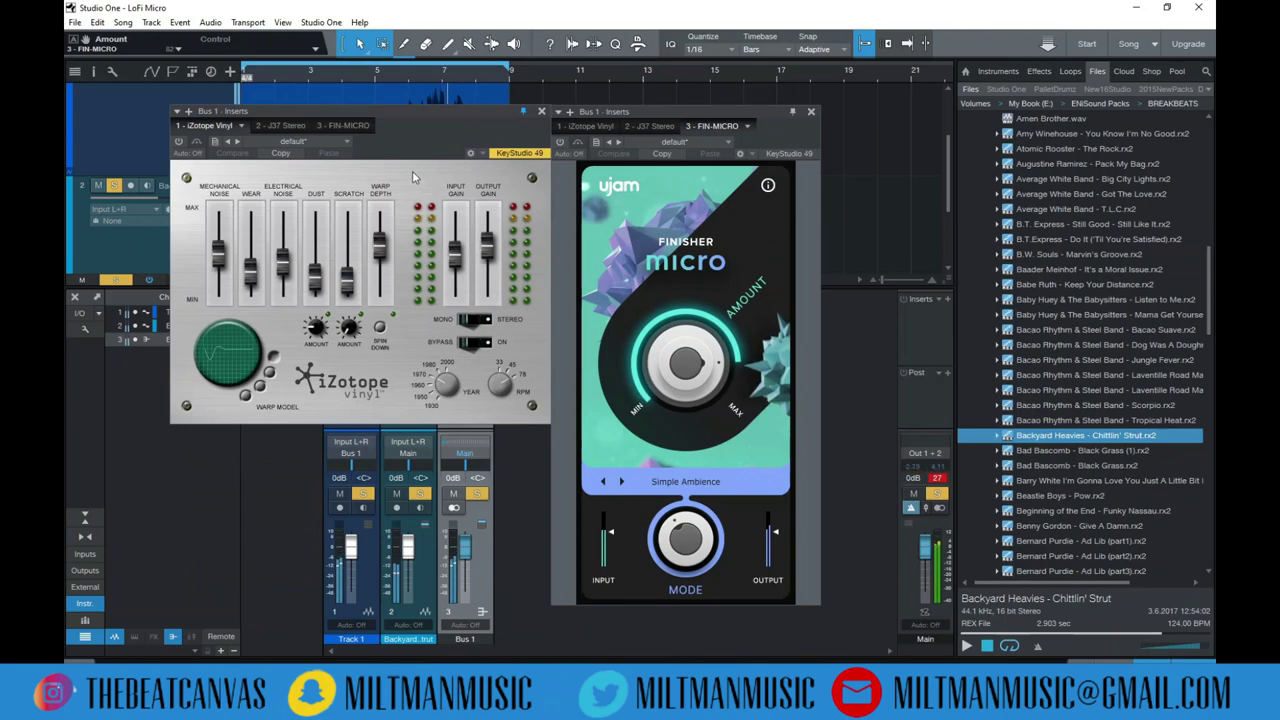
pyautogui.click(179, 142)
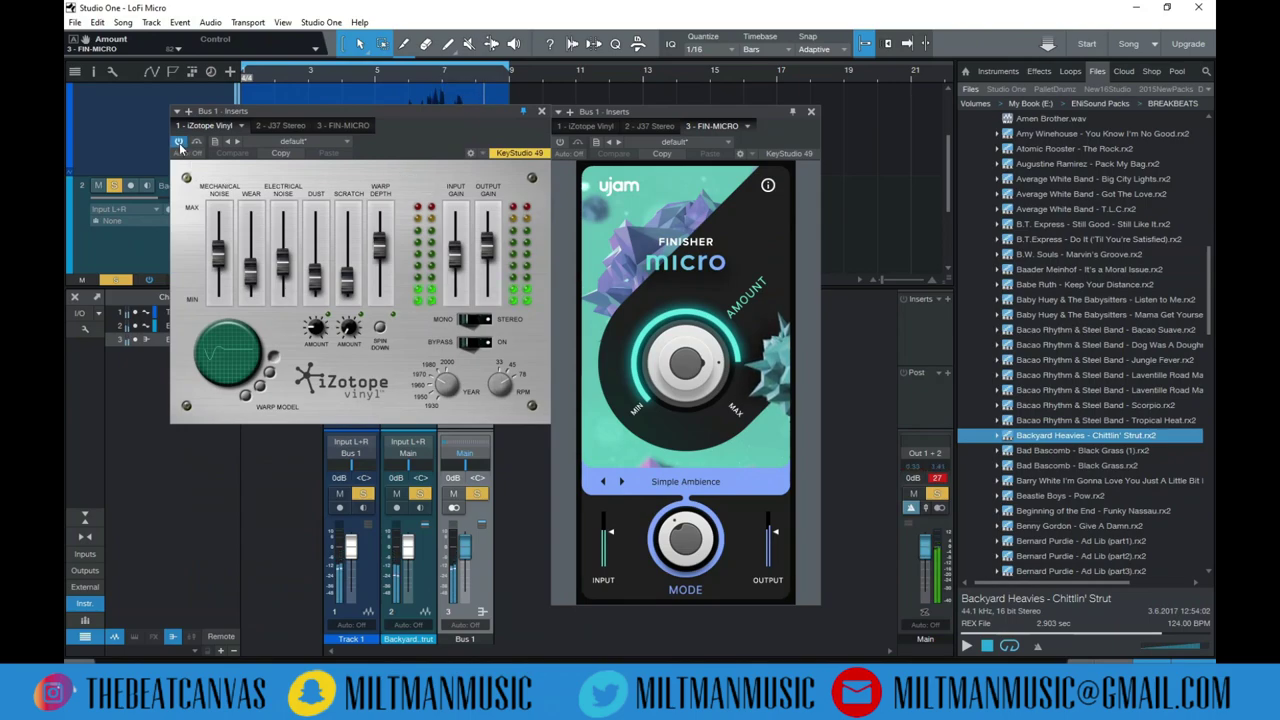
pyautogui.click(560, 141)
pyautogui.moveTo(480, 115); pyautogui.dragTo(440, 116)
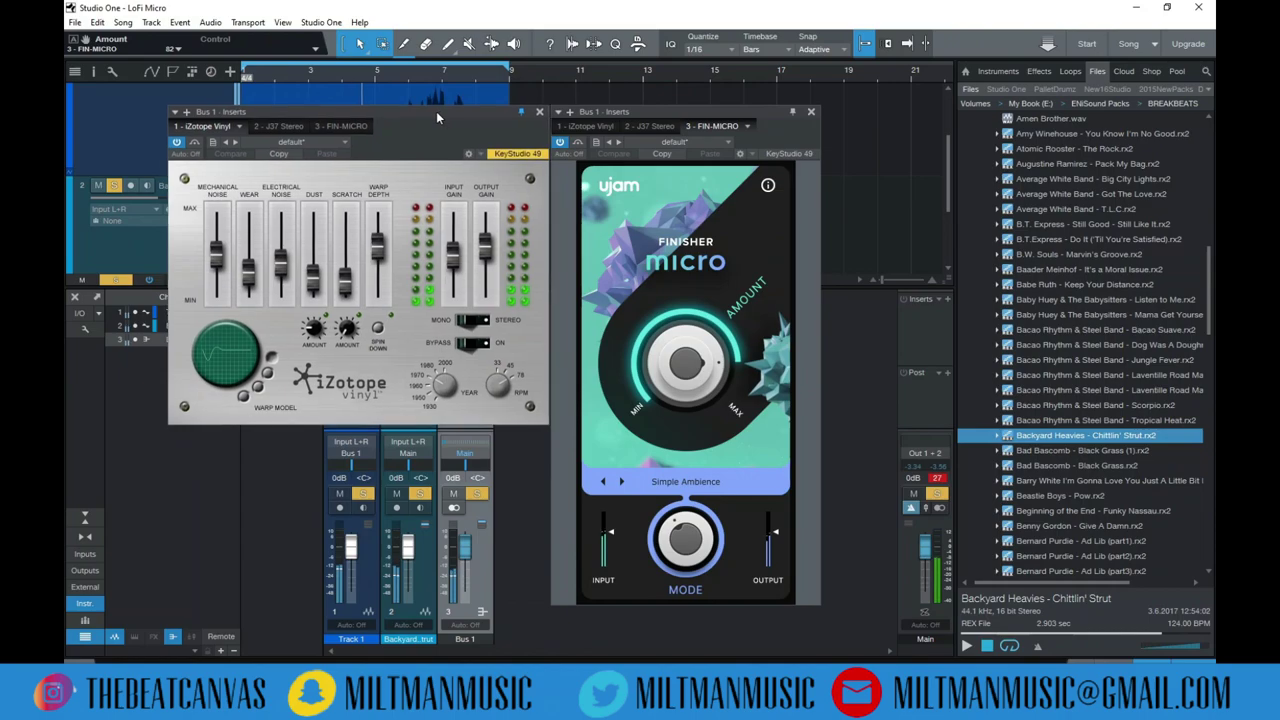